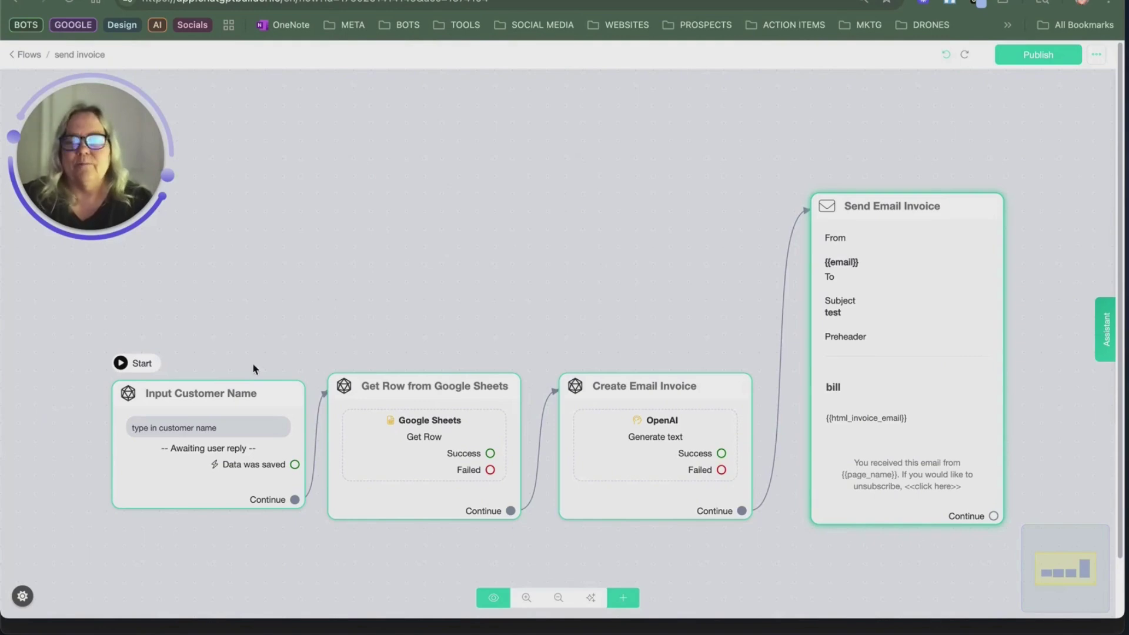
Step: Make invoice bot the active bot account, then bring up the customer sheet spreadsheet
{"action": "mouse_move", "coordinate": [247, 408]}
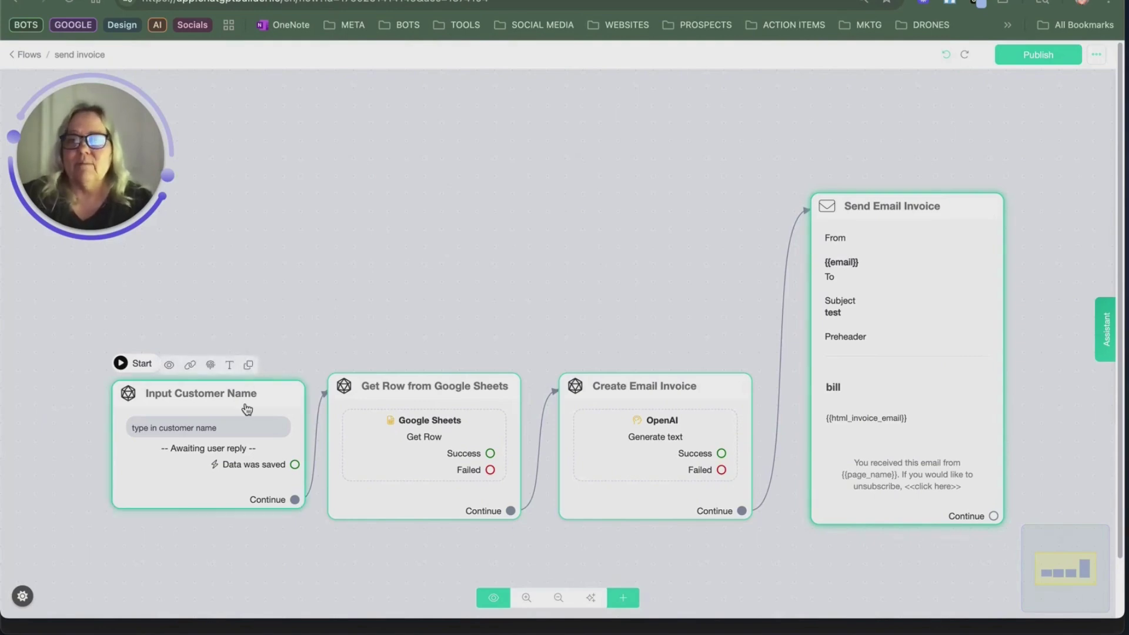
{"action": "mouse_move", "coordinate": [459, 416]}
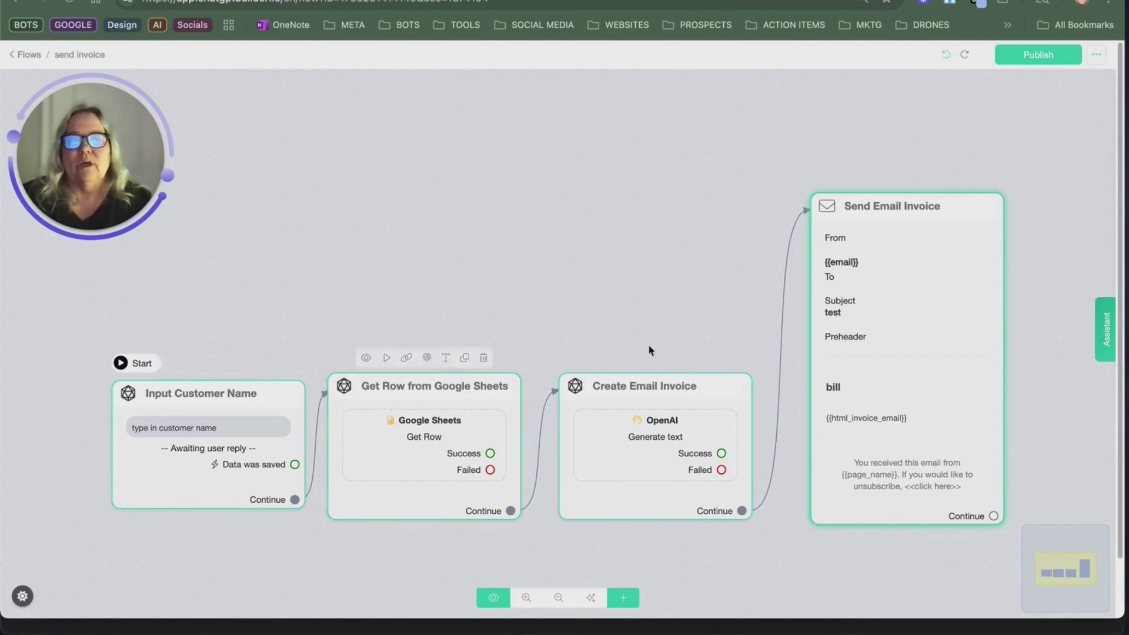
{"action": "mouse_move", "coordinate": [659, 415]}
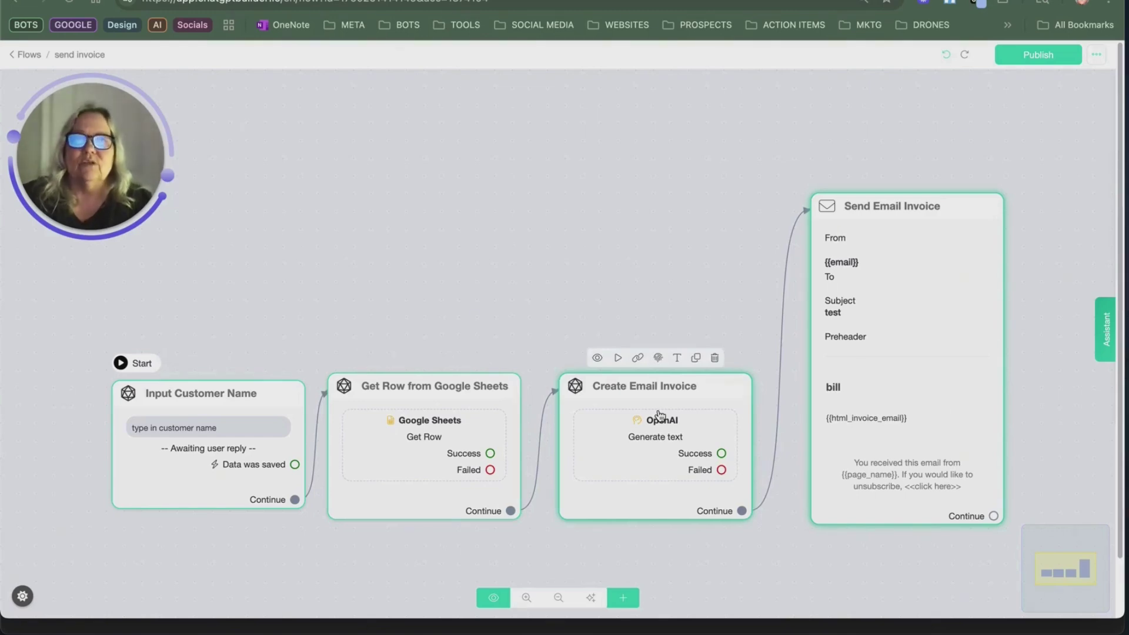
{"action": "mouse_move", "coordinate": [914, 277]}
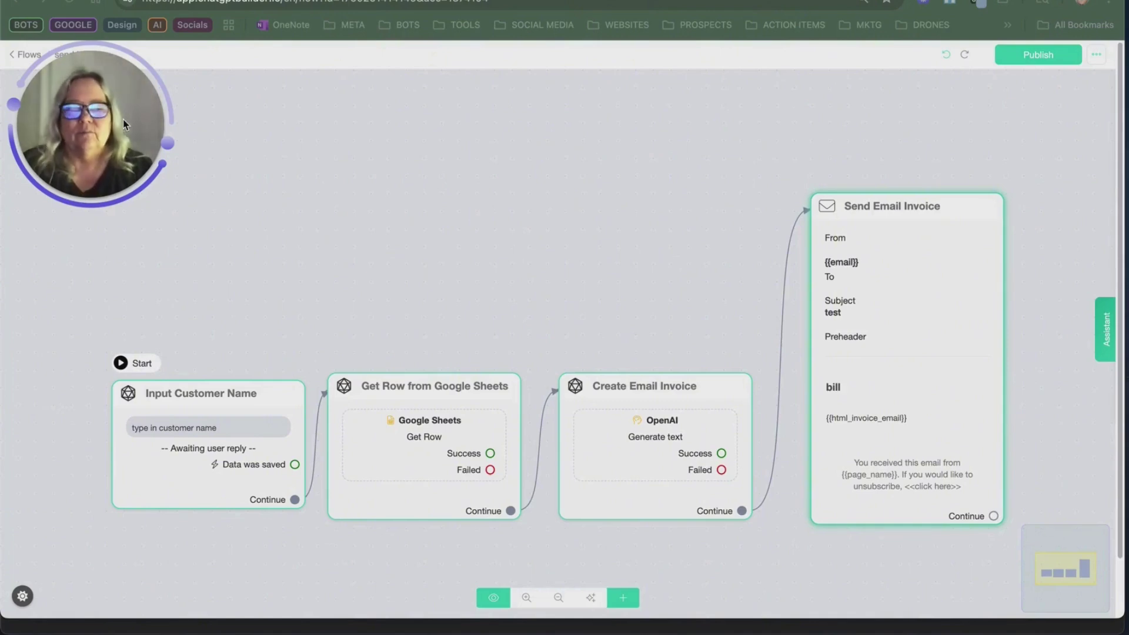
{"action": "left_click_drag", "start_coordinate": [185, 105], "coordinate": [964, 502]}
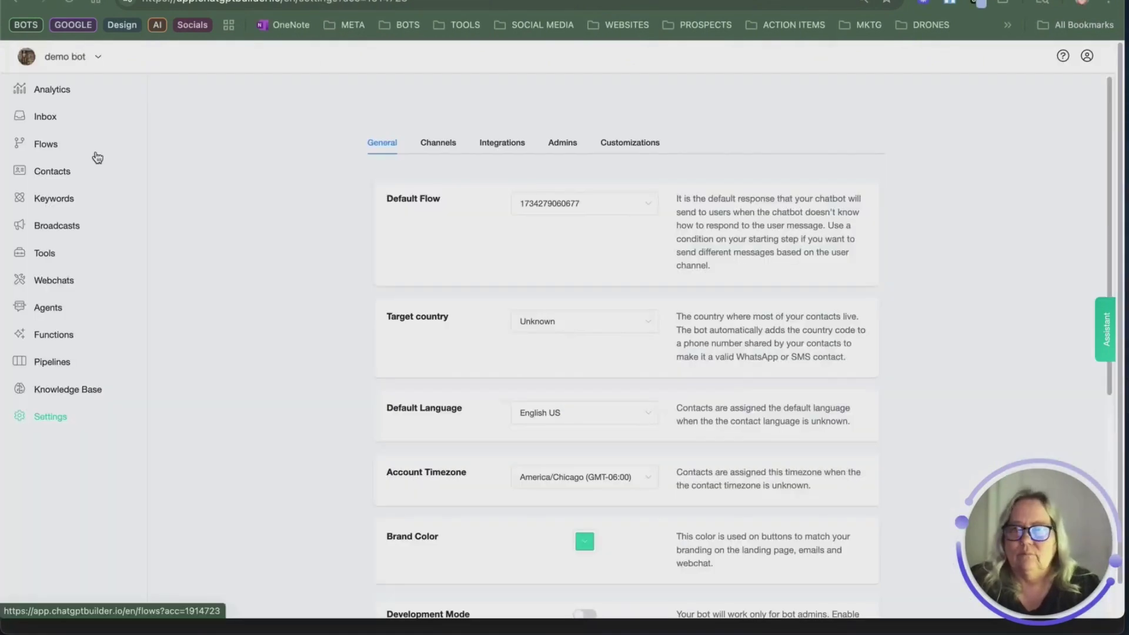
{"action": "left_click", "coordinate": [94, 58]}
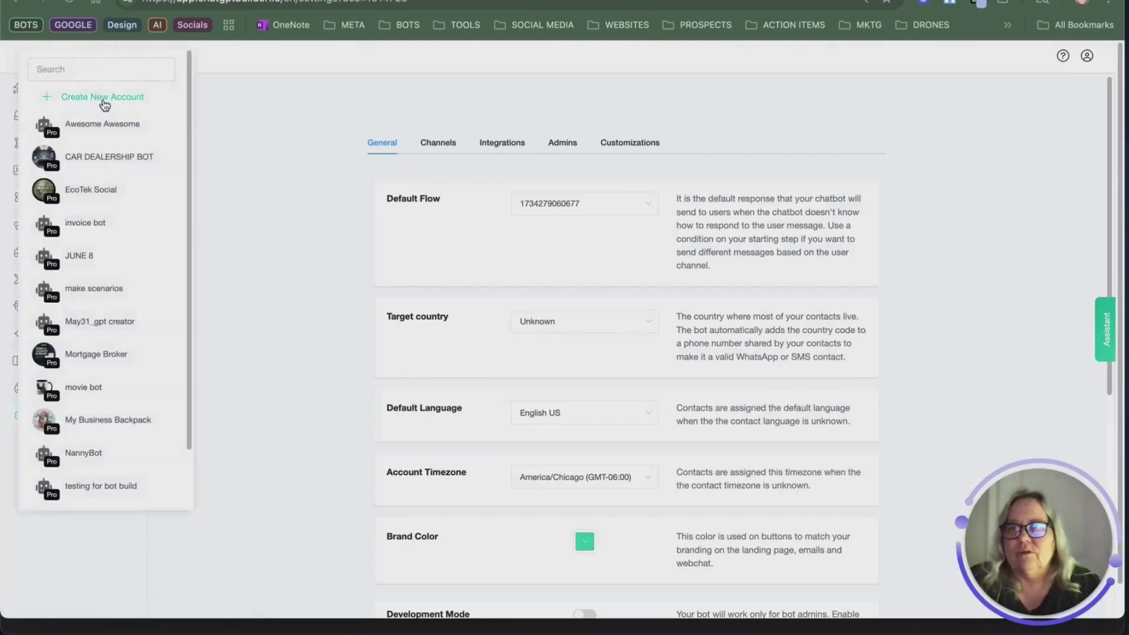
{"action": "left_click", "coordinate": [103, 225]}
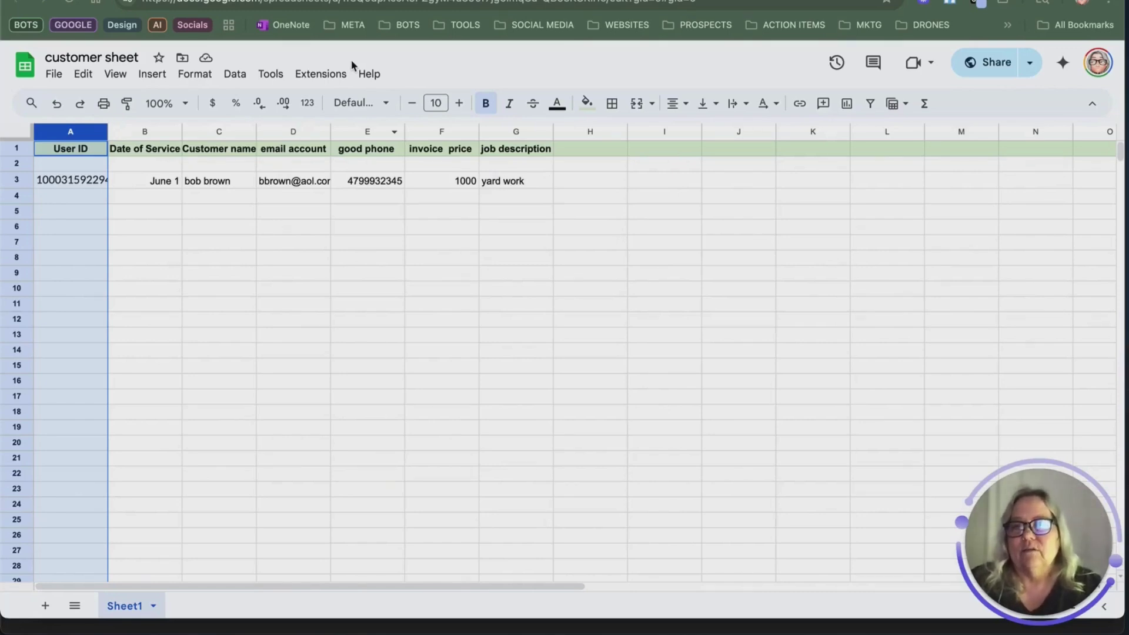
Step: Back in the builder, look through custom field pages 2 and 3, then open the invoice bot's settings
{"action": "key", "text": "ctrl+Tab"}
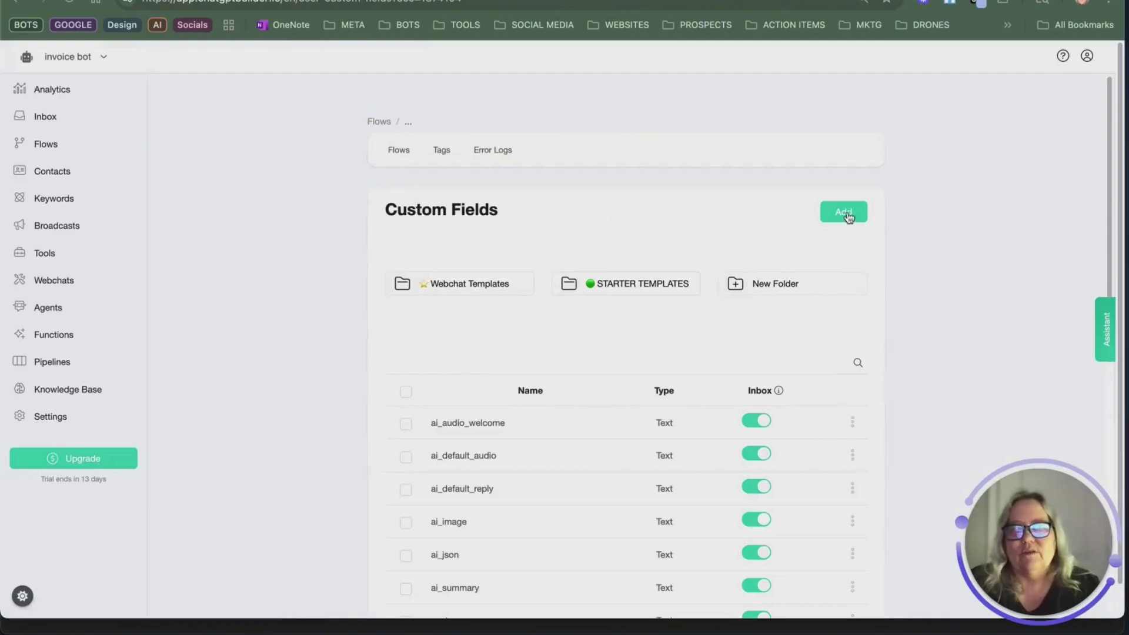
{"action": "left_click", "coordinate": [846, 212]}
{"action": "left_click", "coordinate": [683, 70]}
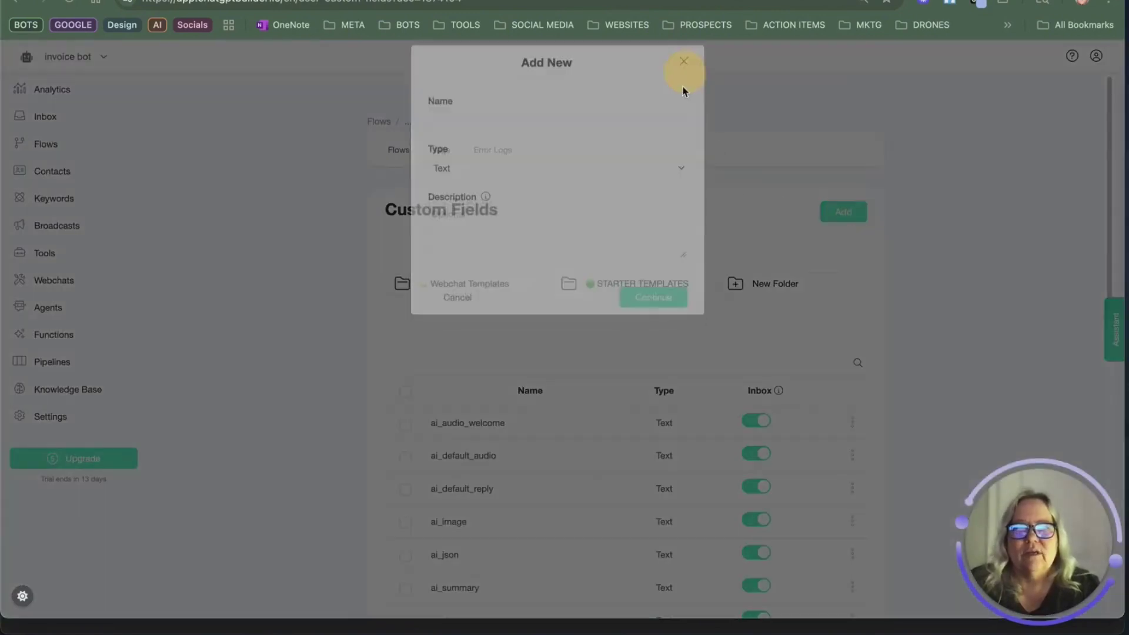
{"action": "scroll", "coordinate": [452, 441], "scroll_direction": "down", "scroll_amount": 8}
{"action": "left_click", "coordinate": [459, 285]}
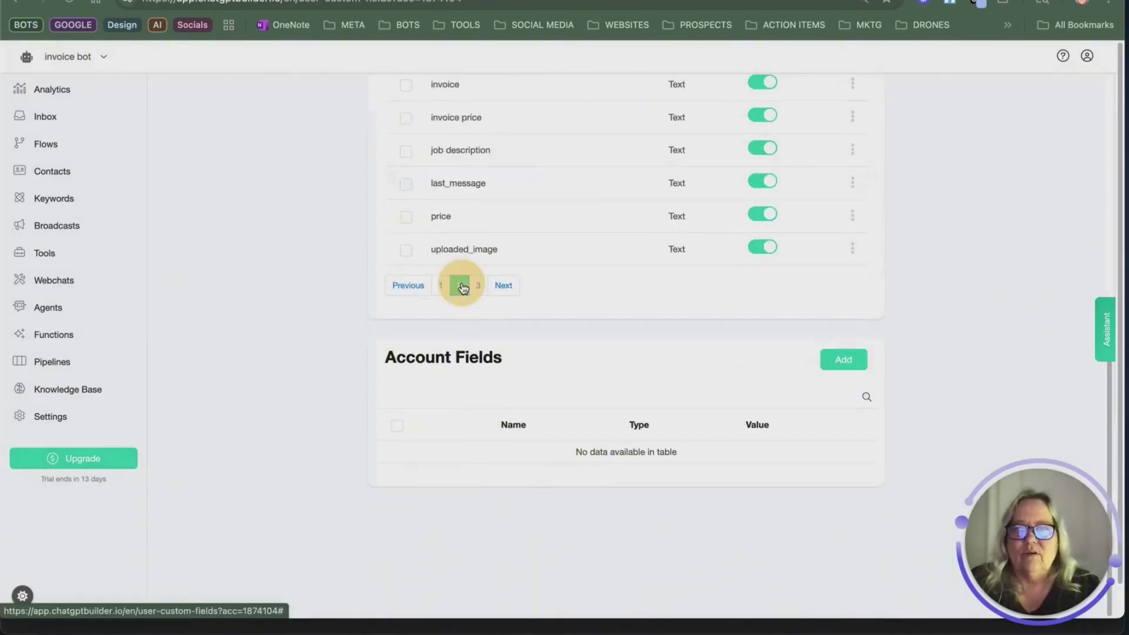
{"action": "left_click", "coordinate": [478, 287]}
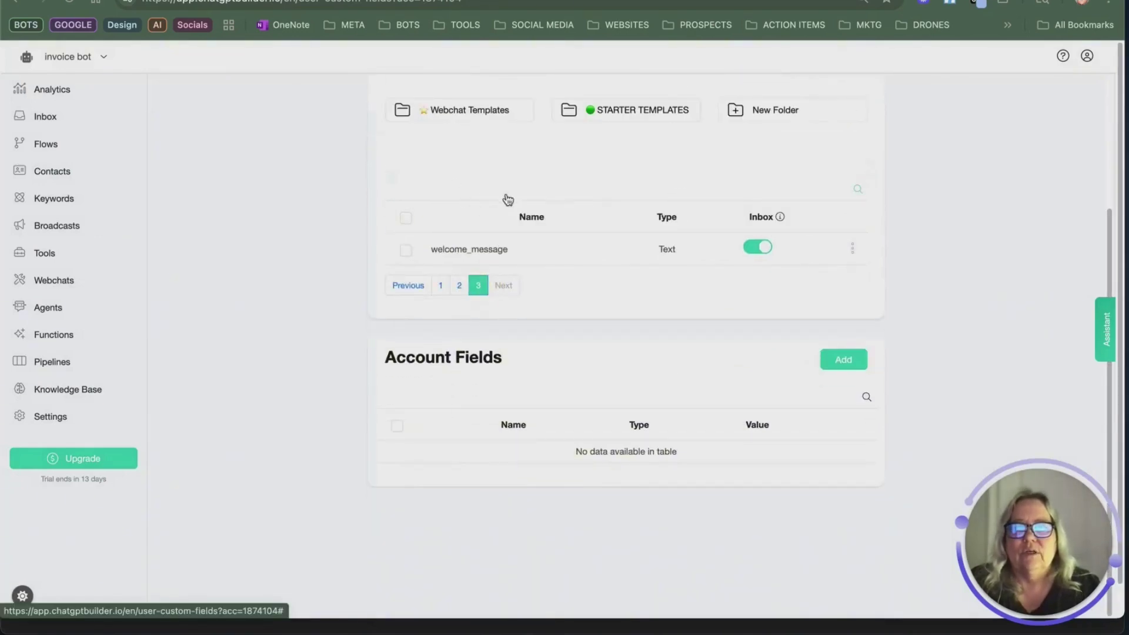
{"action": "scroll", "coordinate": [447, 204], "scroll_direction": "up", "scroll_amount": 3}
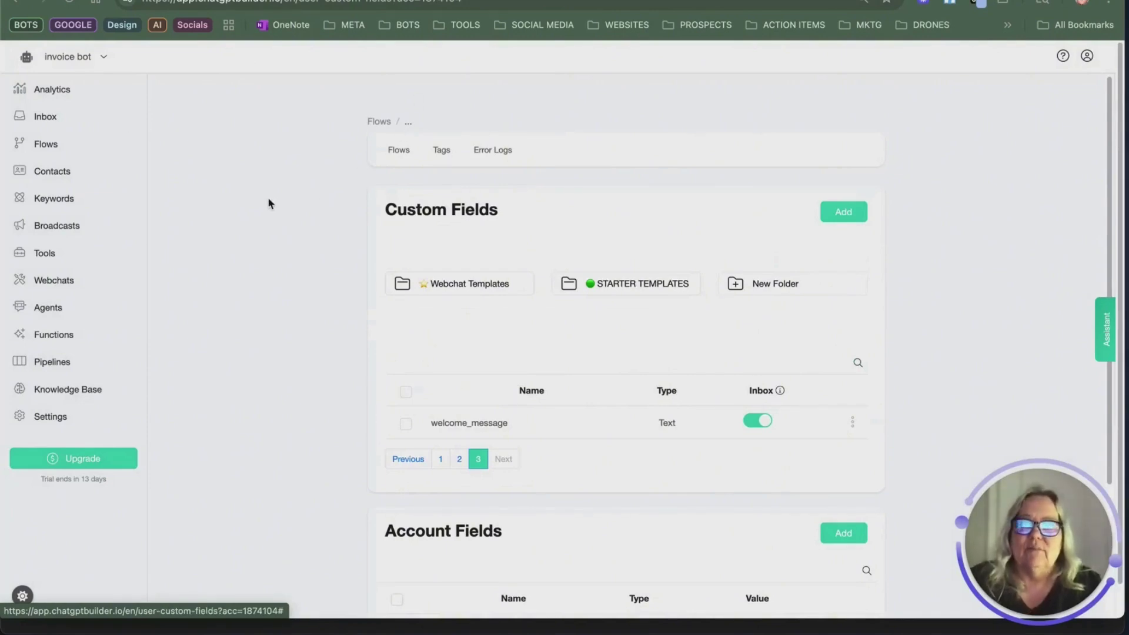
{"action": "left_click", "coordinate": [50, 421]}
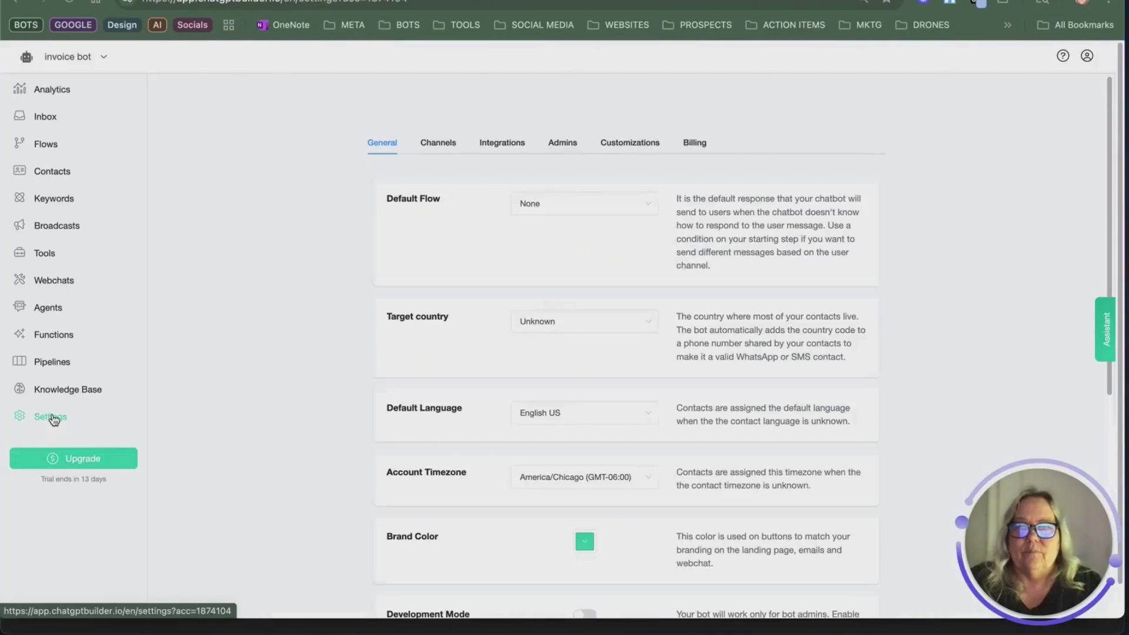
Step: Start connecting the Google Sheets integration and copy the customer sheet's share link
{"action": "left_click", "coordinate": [499, 142]}
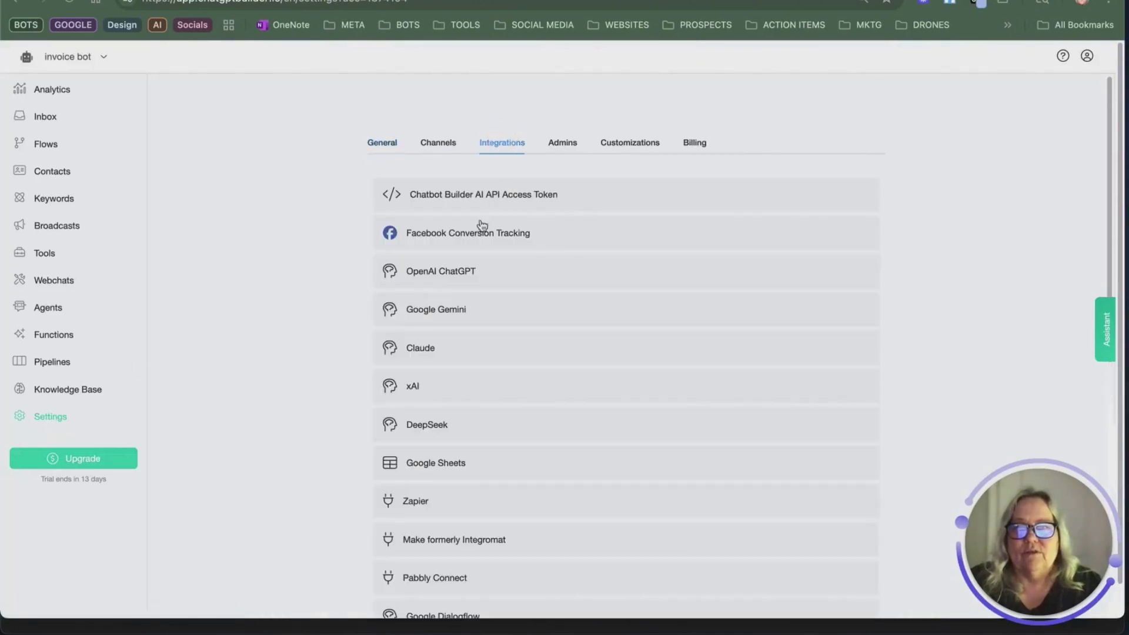
{"action": "left_click", "coordinate": [479, 467]}
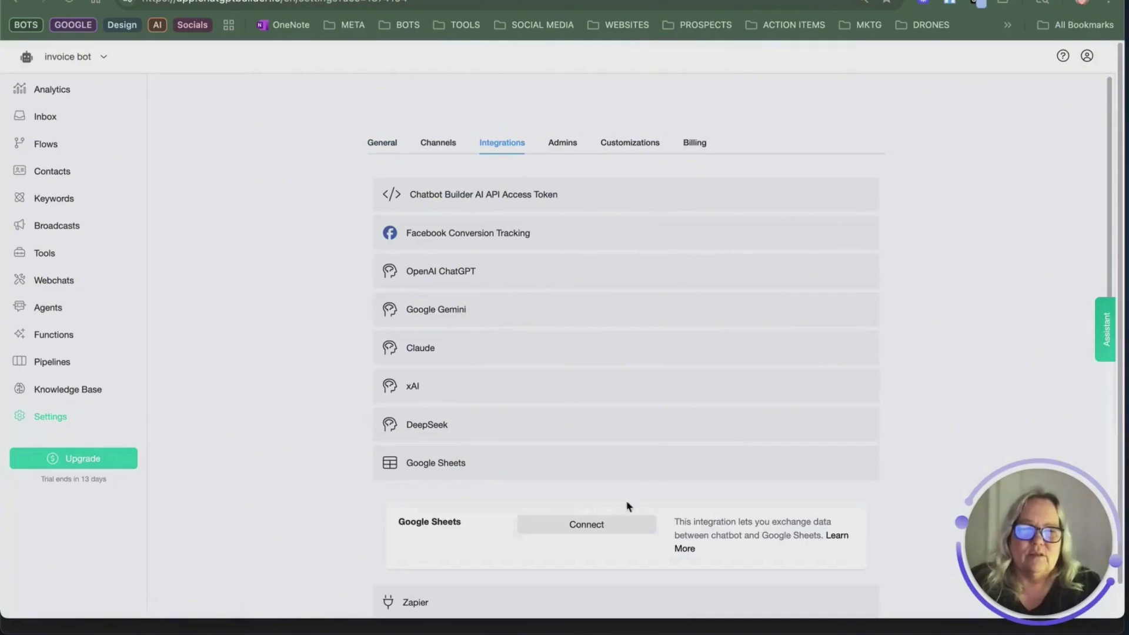
{"action": "left_click", "coordinate": [588, 525]}
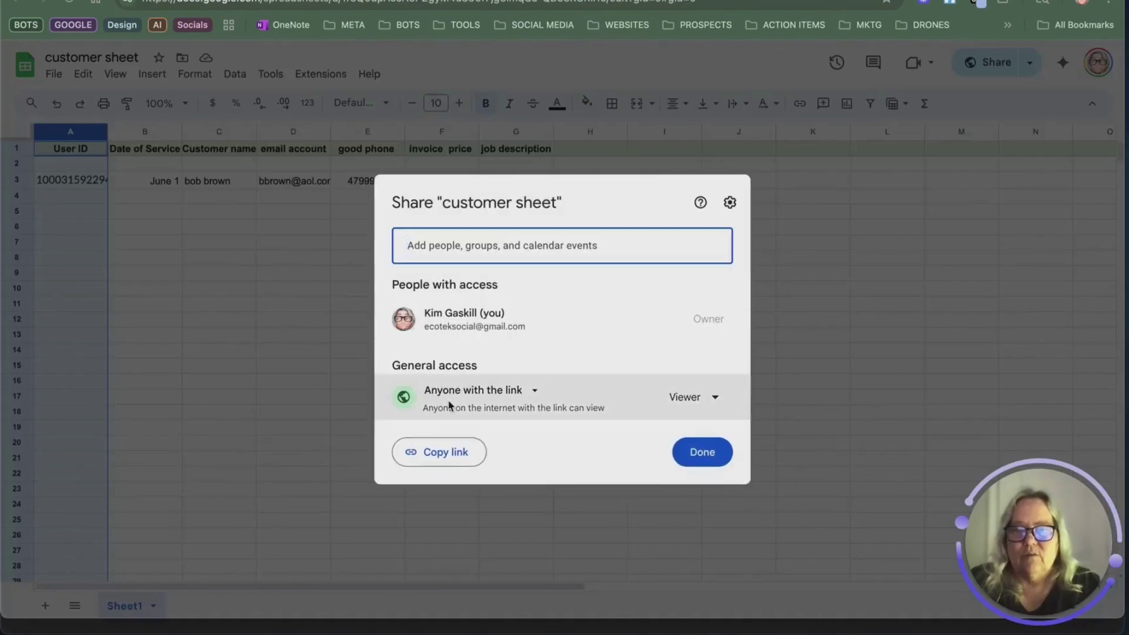
{"action": "left_click", "coordinate": [452, 465]}
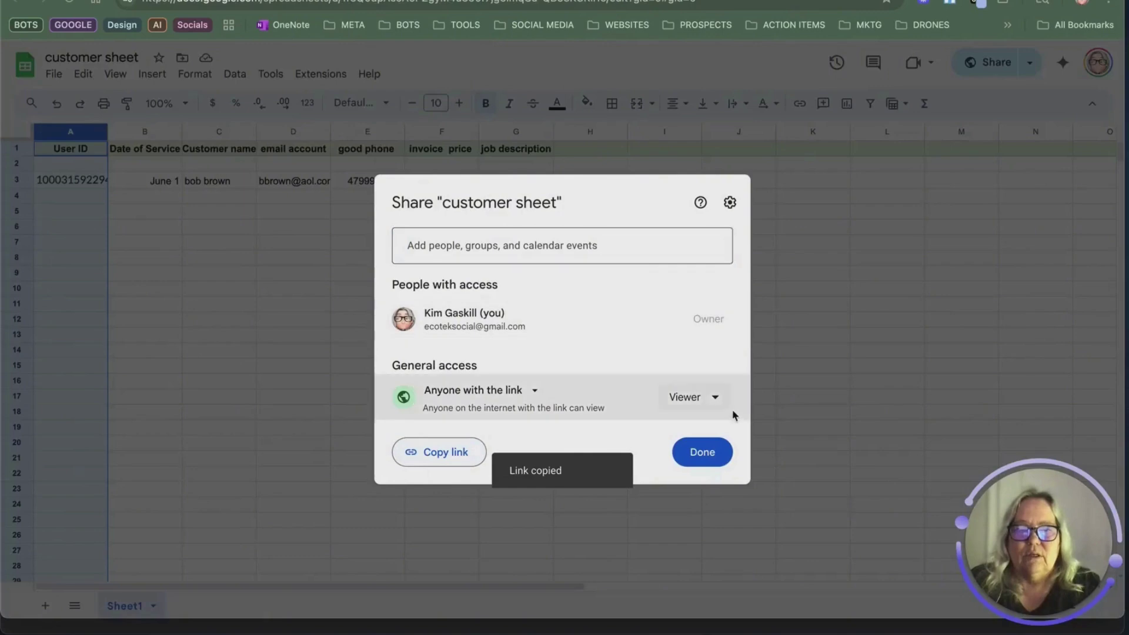
{"action": "left_click", "coordinate": [709, 453]}
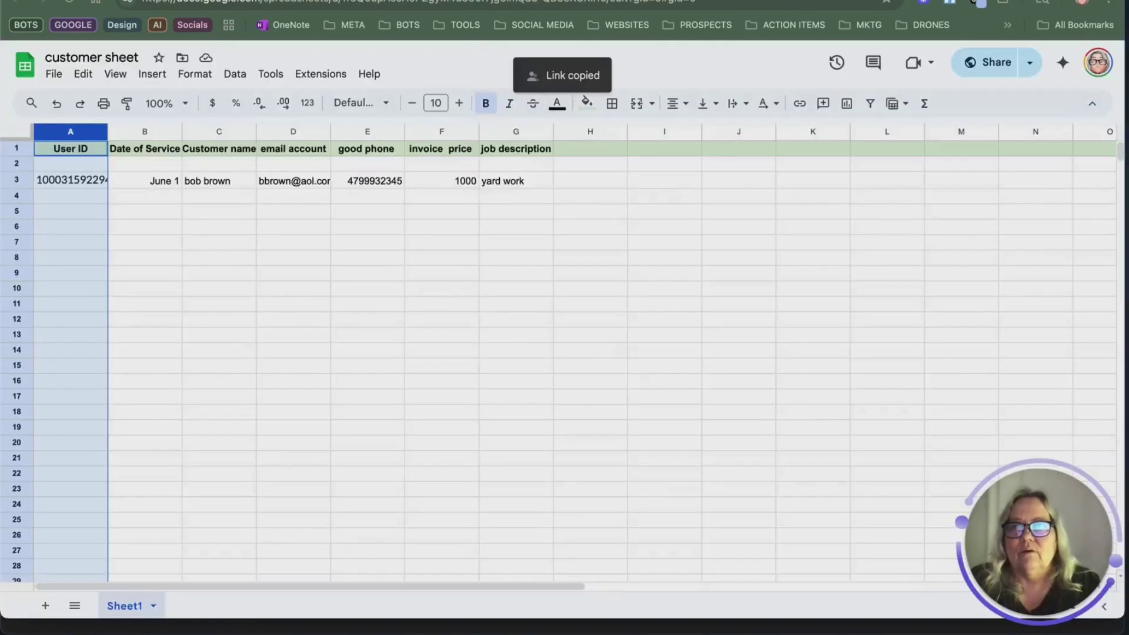
Step: Authorize Chatbot Builder with the chosen Google account to finish the Google Sheets connection
{"action": "left_click", "coordinate": [979, 3]}
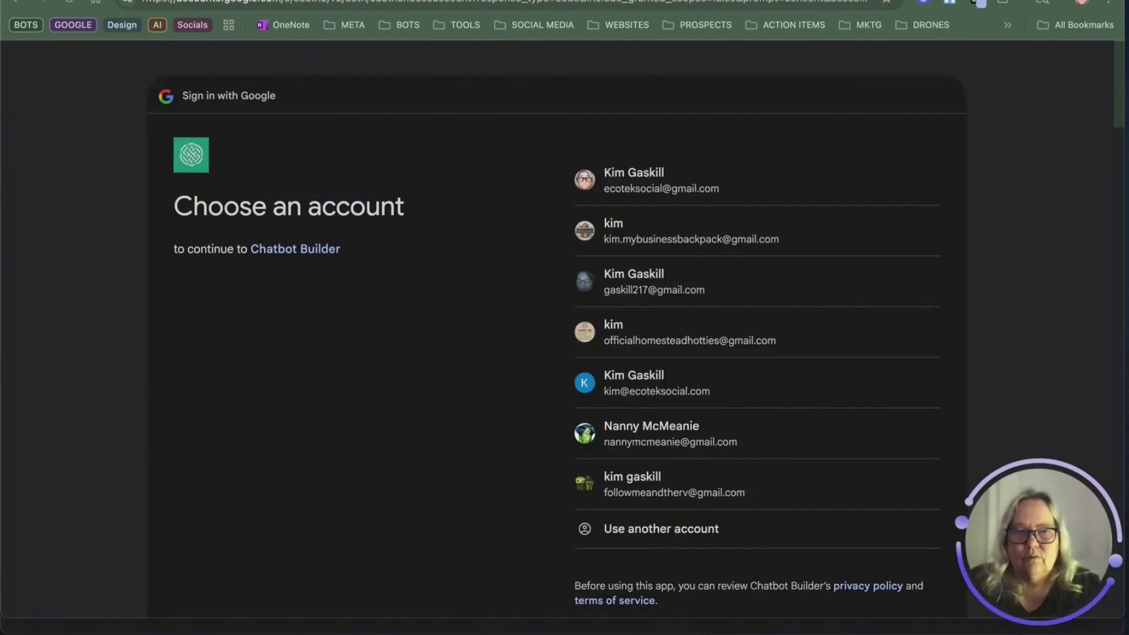
{"action": "left_click", "coordinate": [639, 178]}
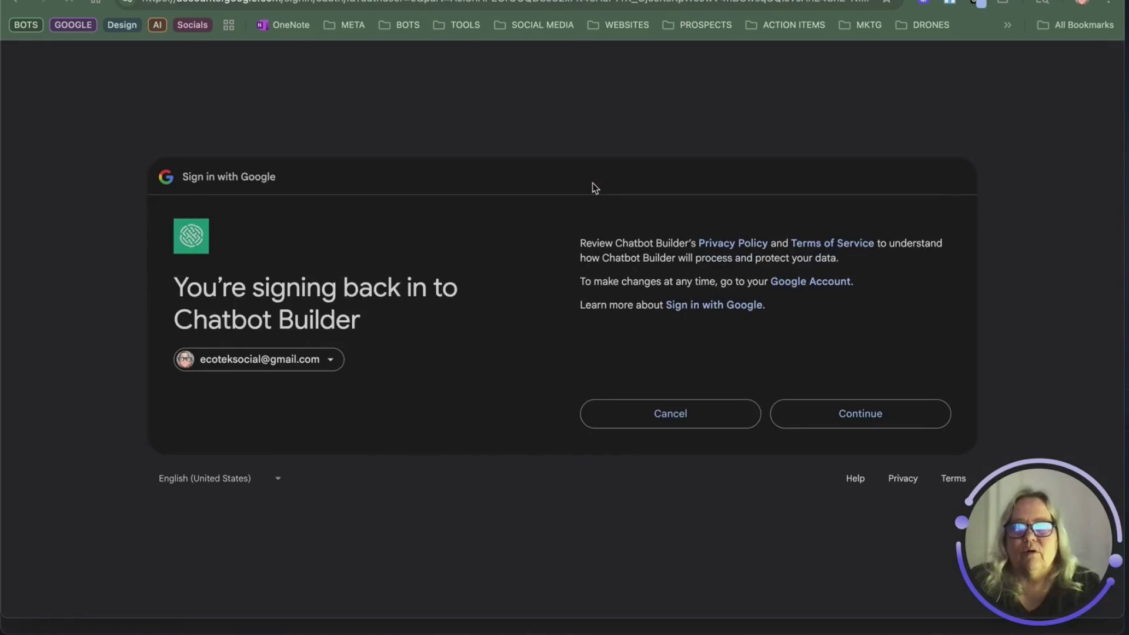
{"action": "left_click", "coordinate": [789, 411]}
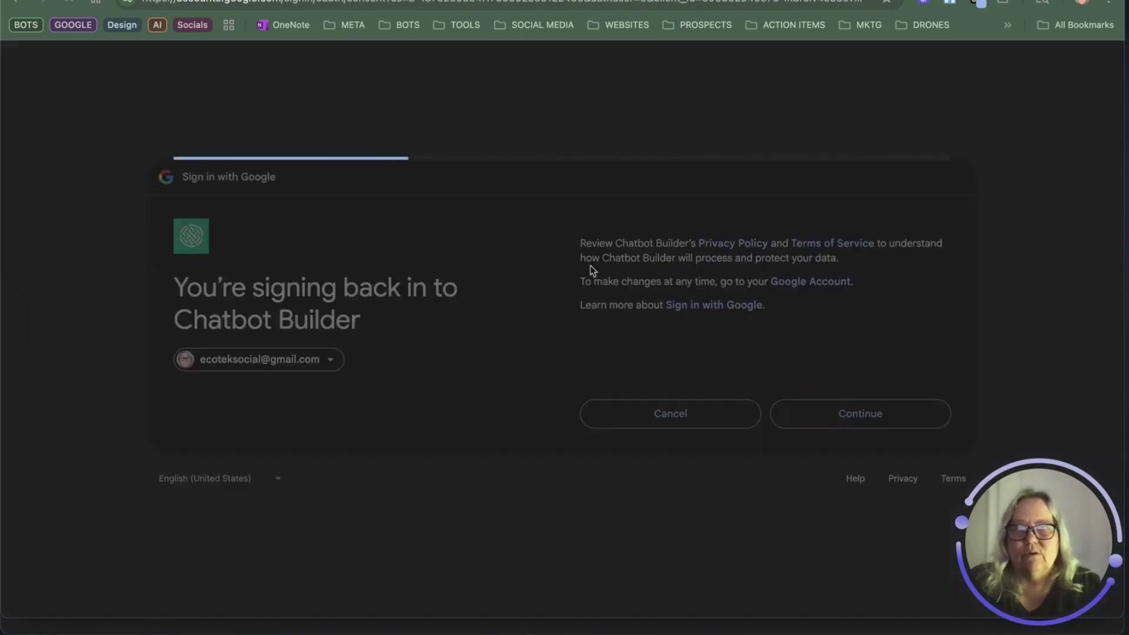
{"action": "left_click", "coordinate": [860, 450]}
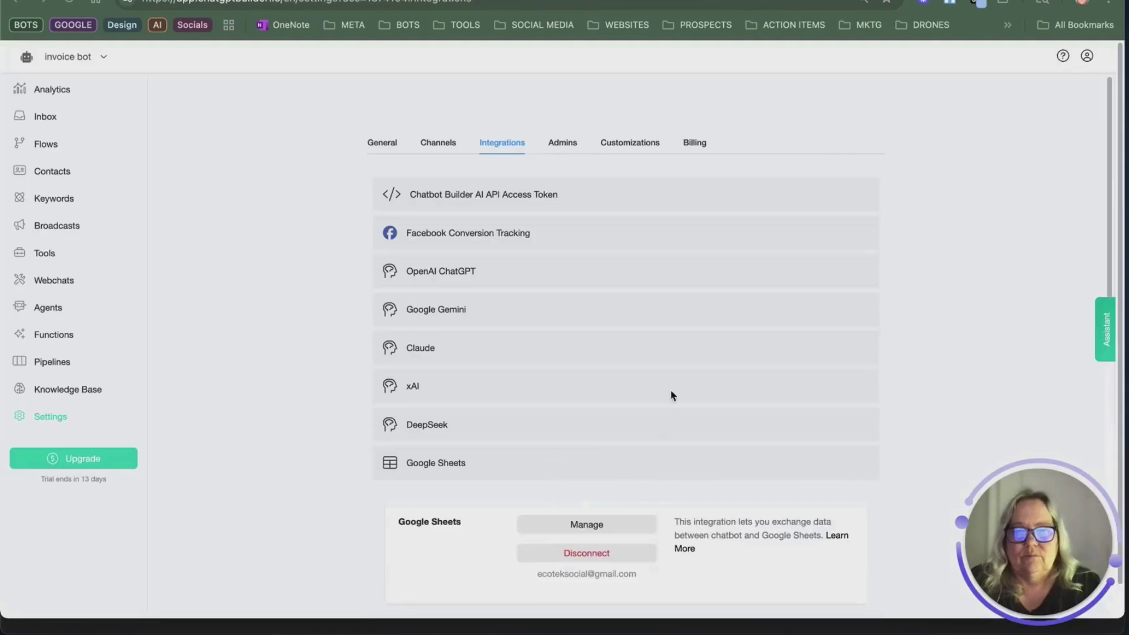
{"action": "left_click", "coordinate": [631, 531]}
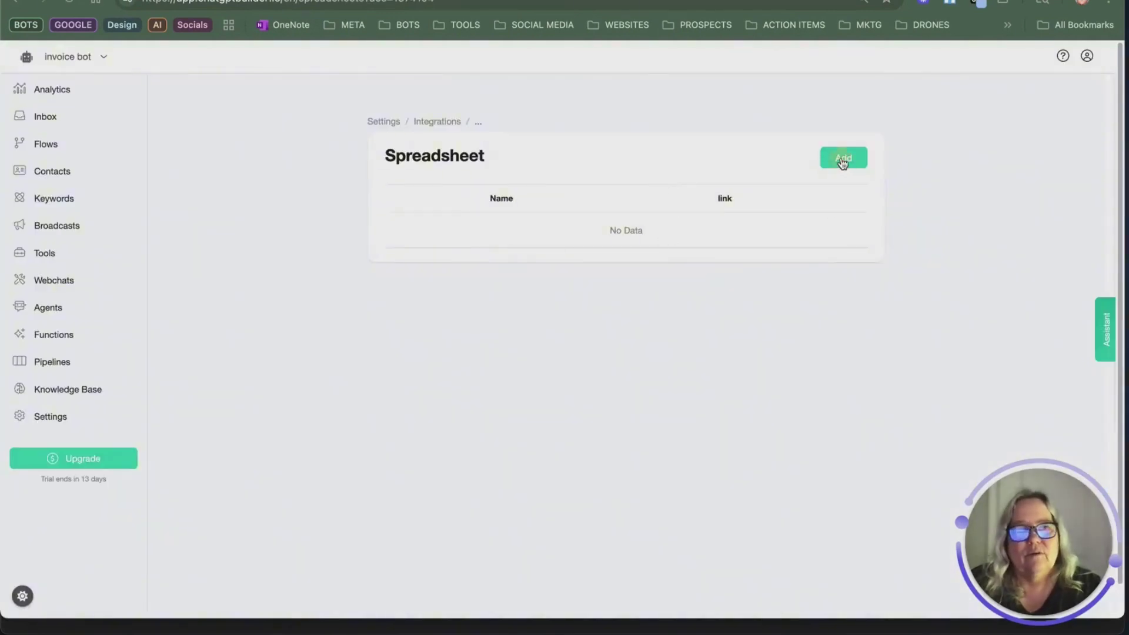
Step: Add a spreadsheet named 'lawncare customers' using the pasted customer sheet link
{"action": "left_click", "coordinate": [843, 157]}
{"action": "right_click", "coordinate": [557, 179]}
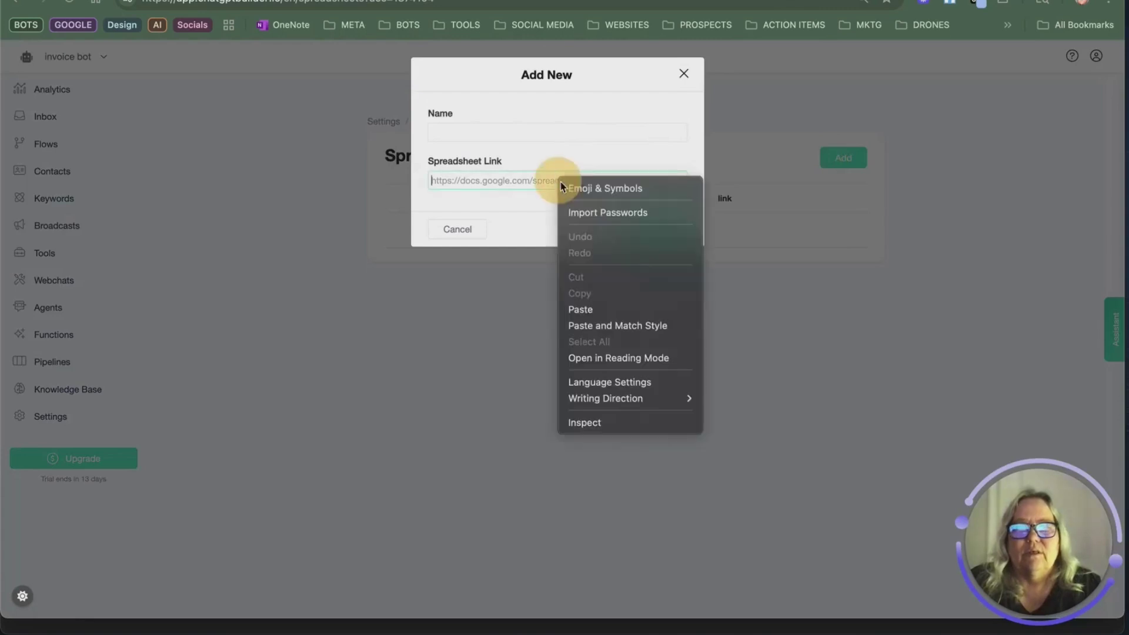
{"action": "left_click", "coordinate": [629, 308]}
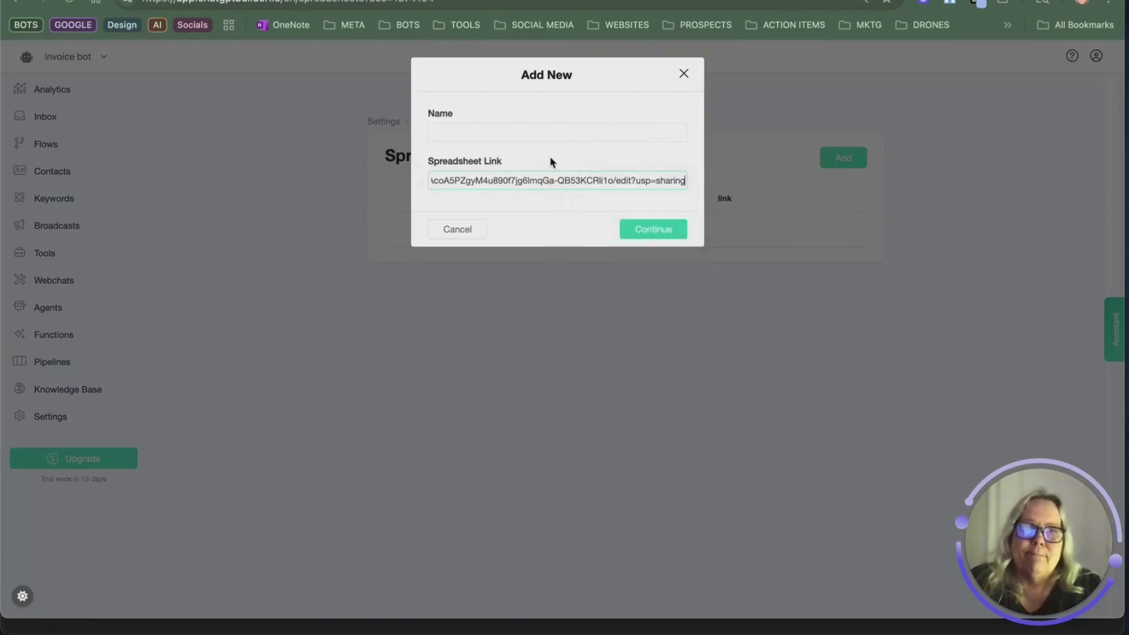
{"action": "left_click", "coordinate": [513, 133]}
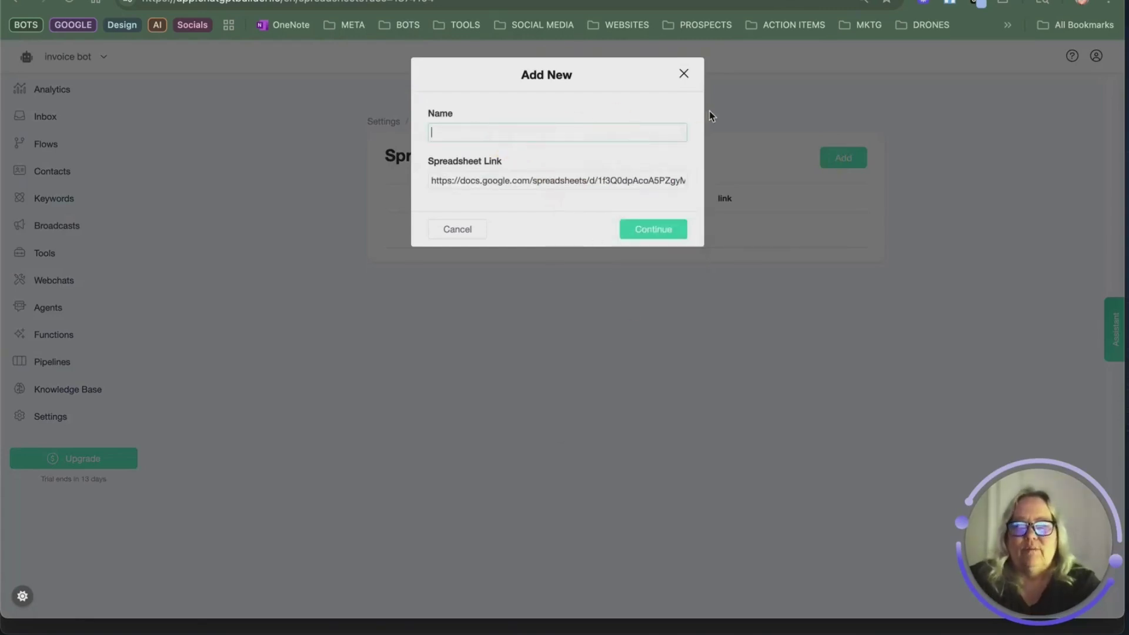
{"action": "type", "text": "lawncar"}
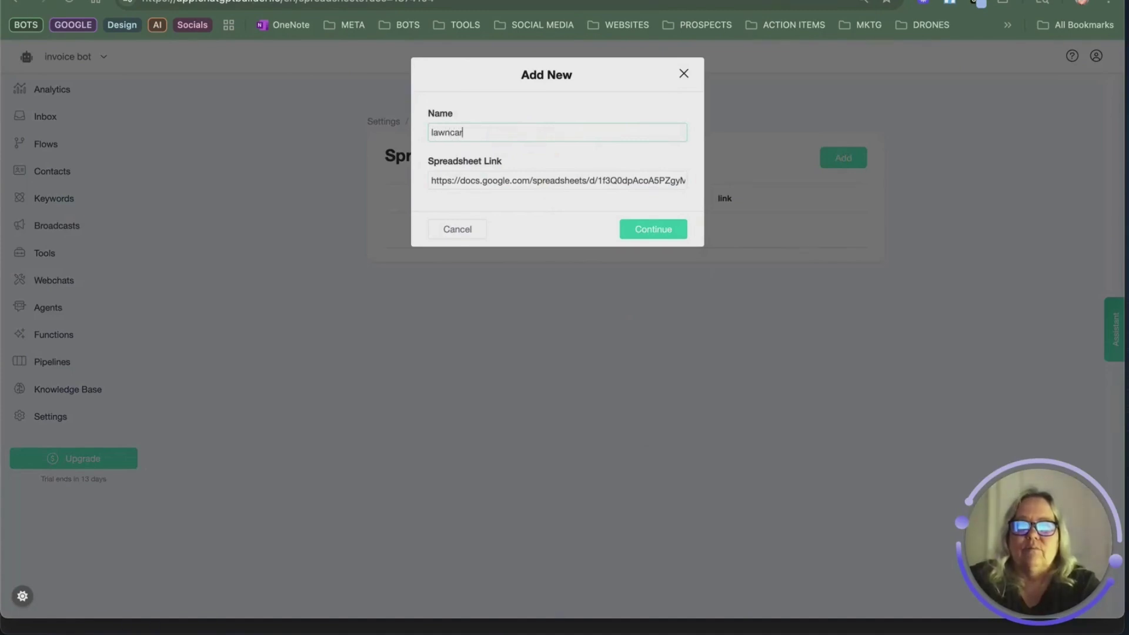
{"action": "type", "text": "e customers"}
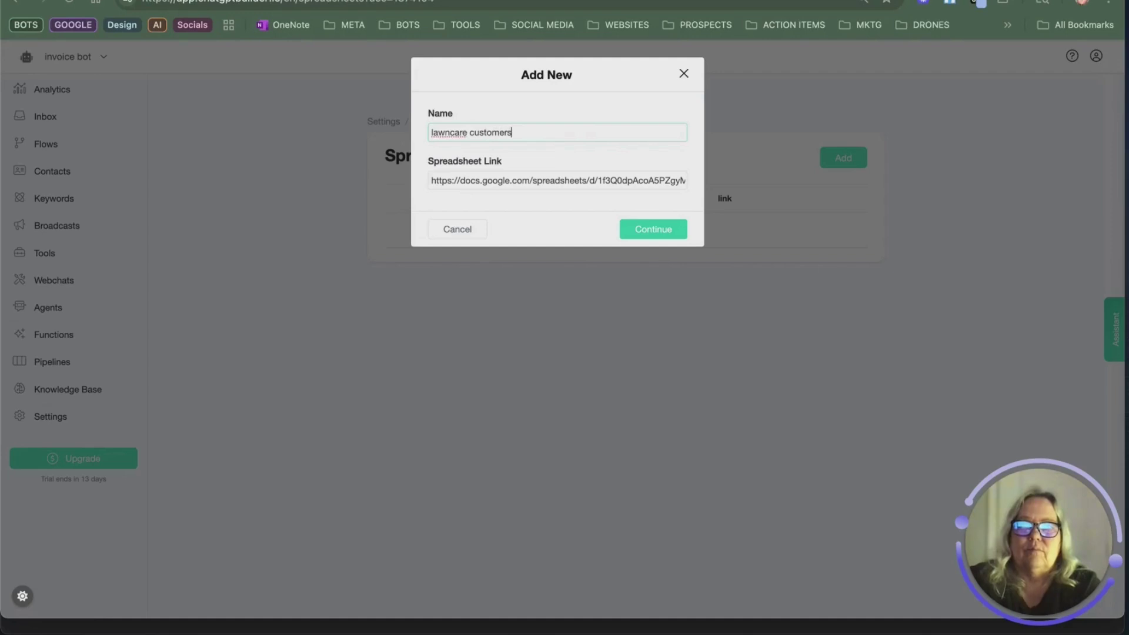
{"action": "left_click", "coordinate": [649, 226]}
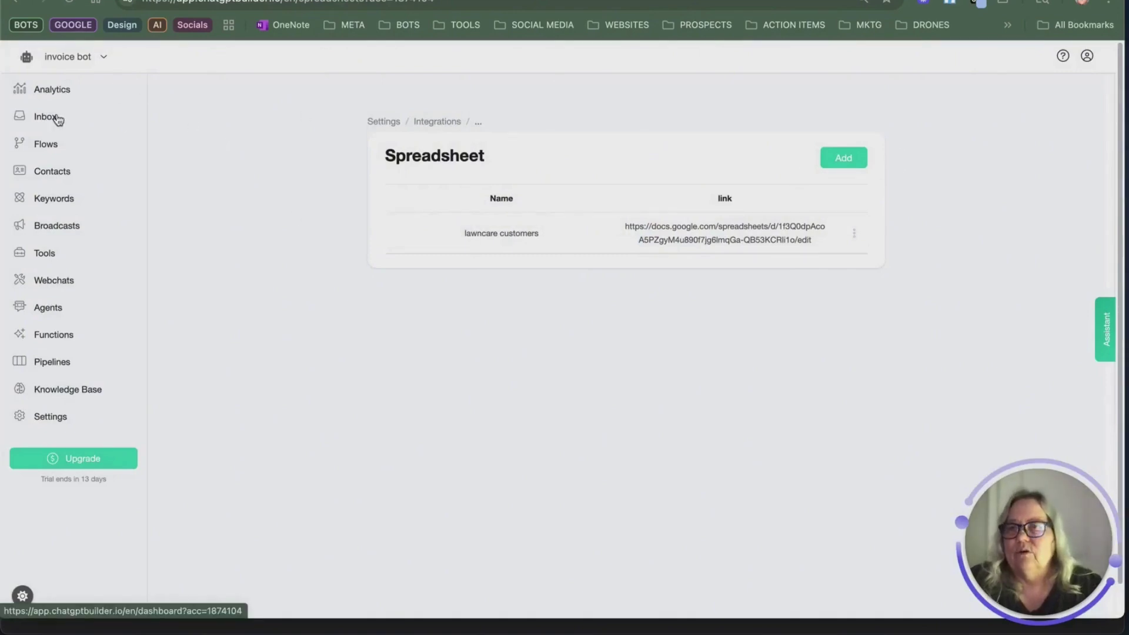
Step: Create a new flow named 'SEND INVOICE' from the Flows page
{"action": "left_click", "coordinate": [45, 146]}
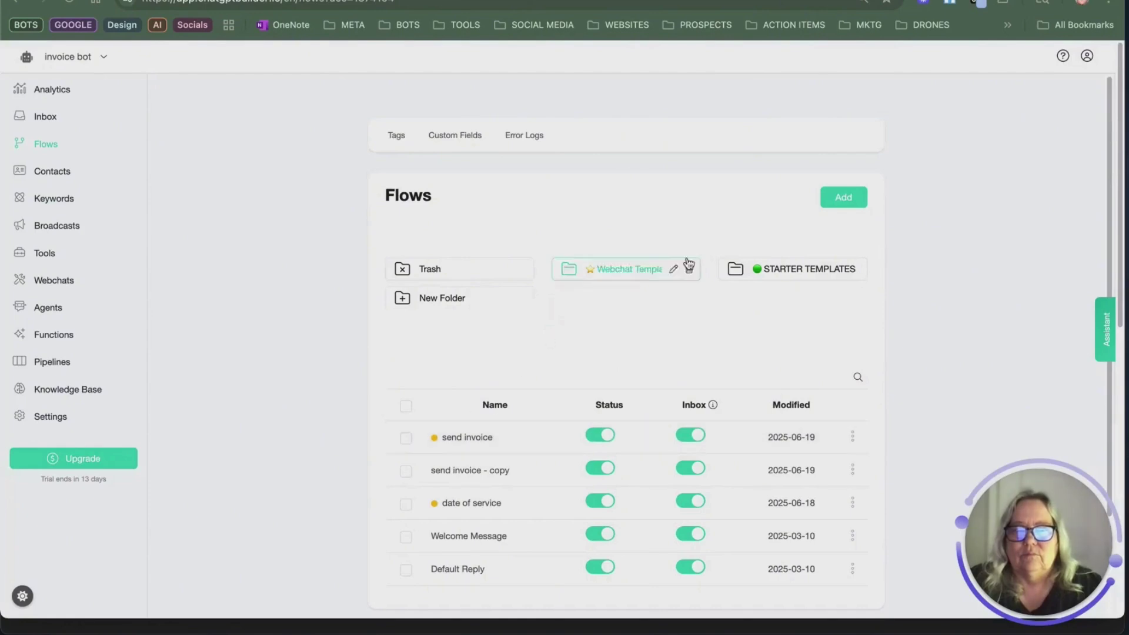
{"action": "left_click", "coordinate": [839, 200]}
{"action": "left_click", "coordinate": [491, 109]}
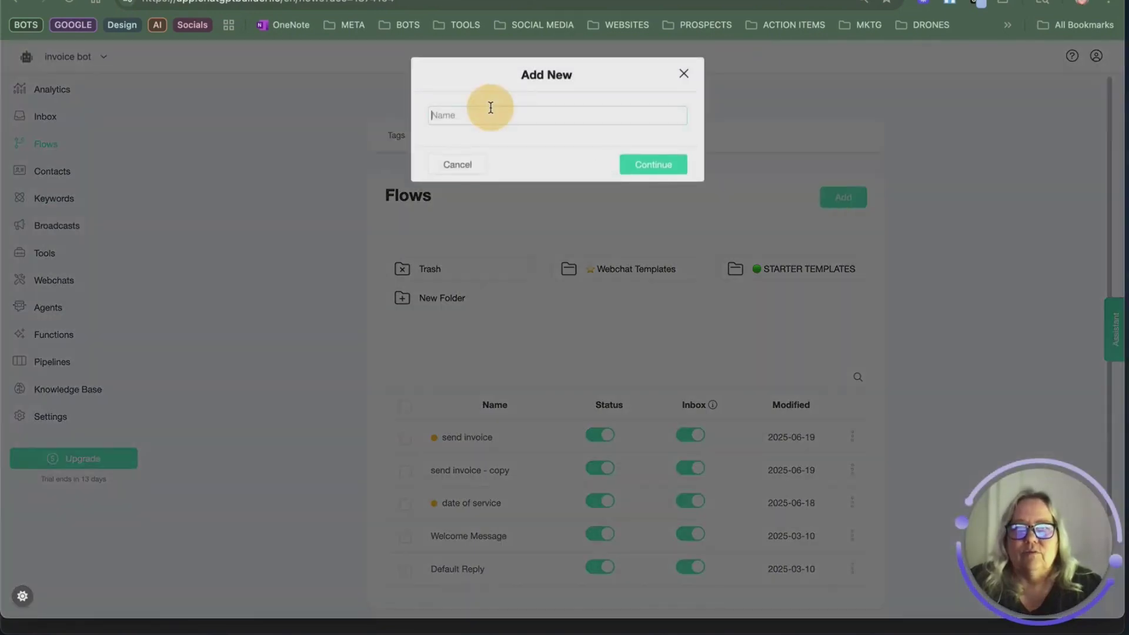
{"action": "type", "text": "SEN"}
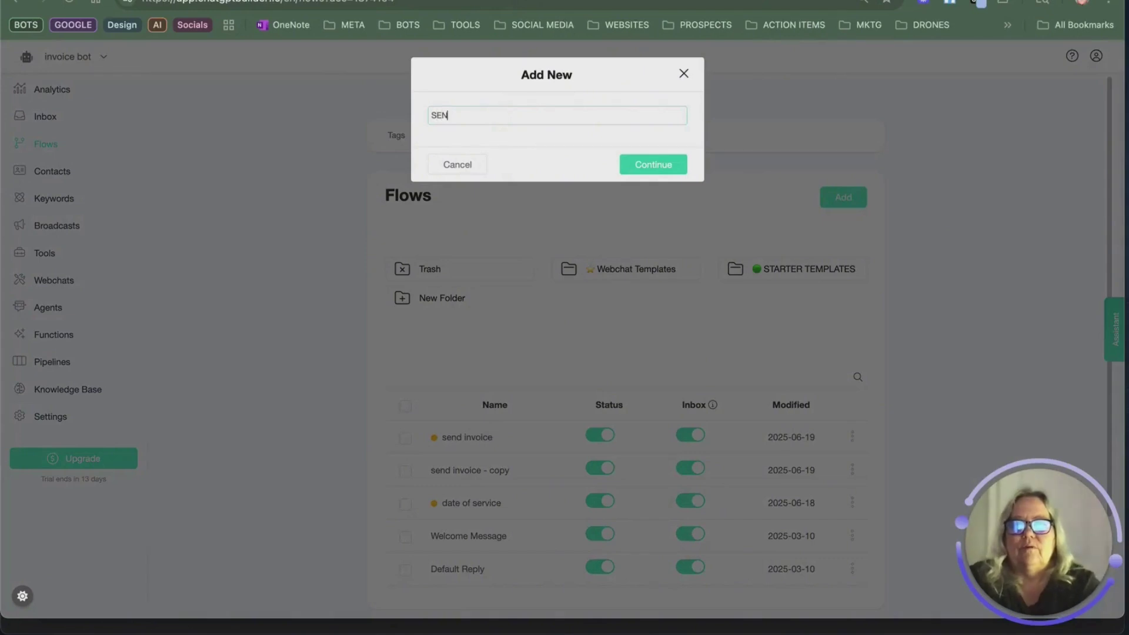
{"action": "type", "text": "D INVOIC"}
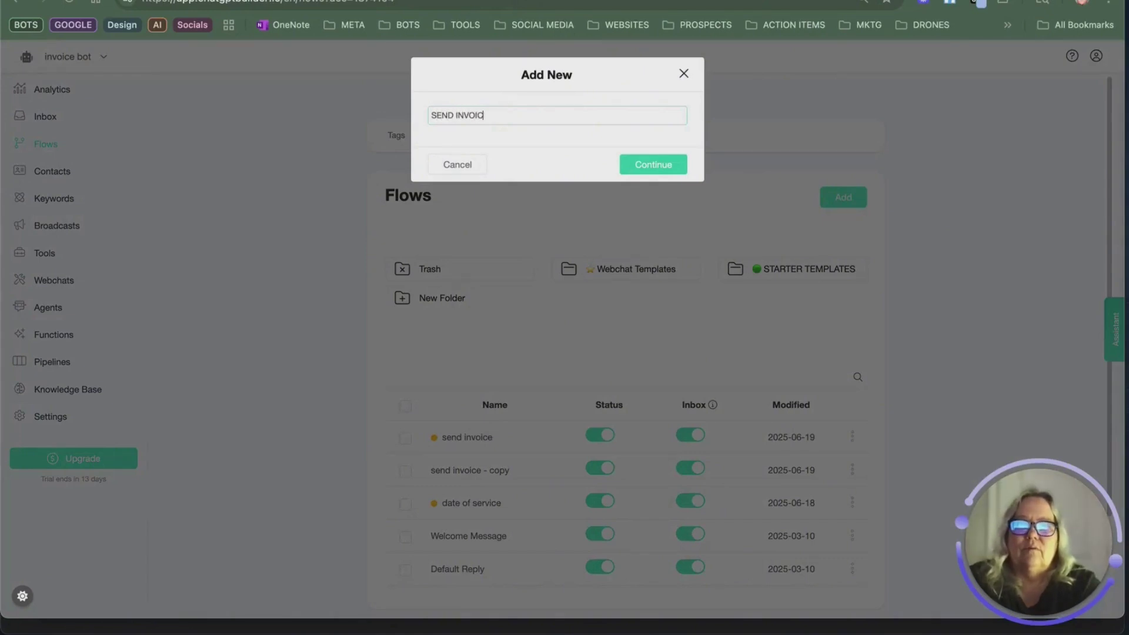
{"action": "type", "text": "E"}
{"action": "key", "text": "Return"}
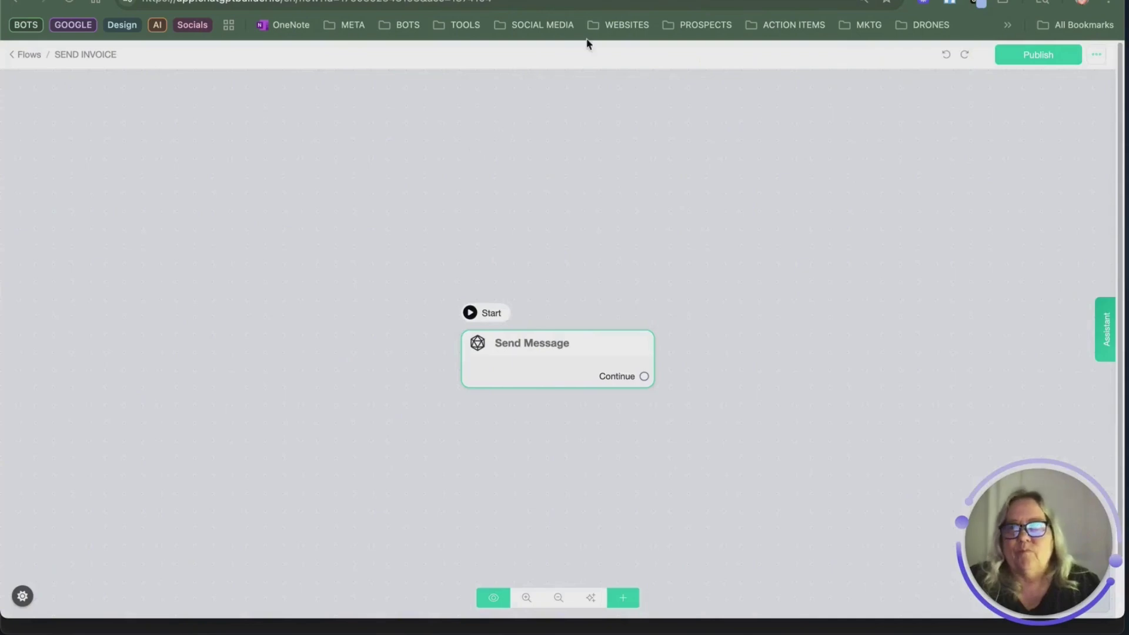
Step: Add a Google Sheets Get Row action on the lawncare customers spreadsheet, Sheet1
{"action": "mouse_move", "coordinate": [602, 378]}
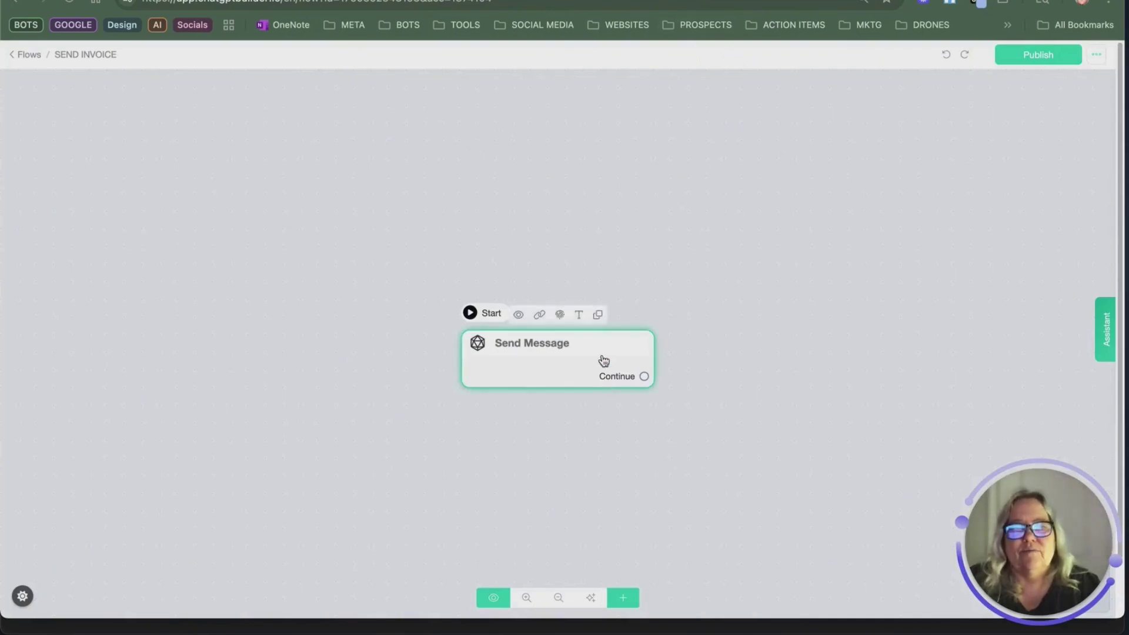
{"action": "left_click", "coordinate": [588, 369]}
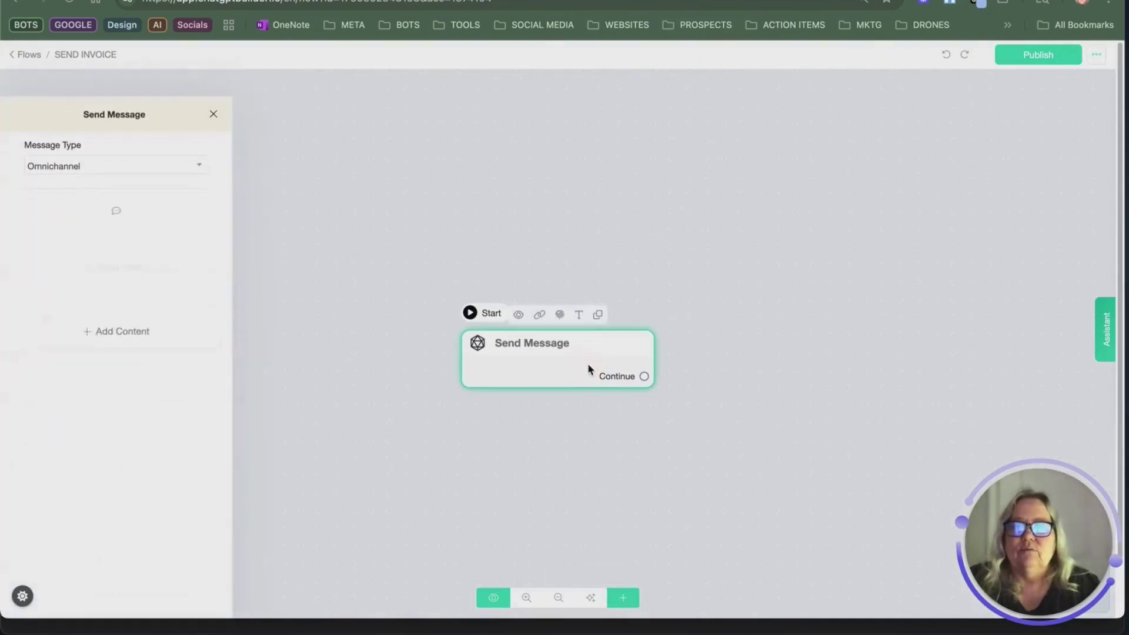
{"action": "left_click", "coordinate": [136, 311]}
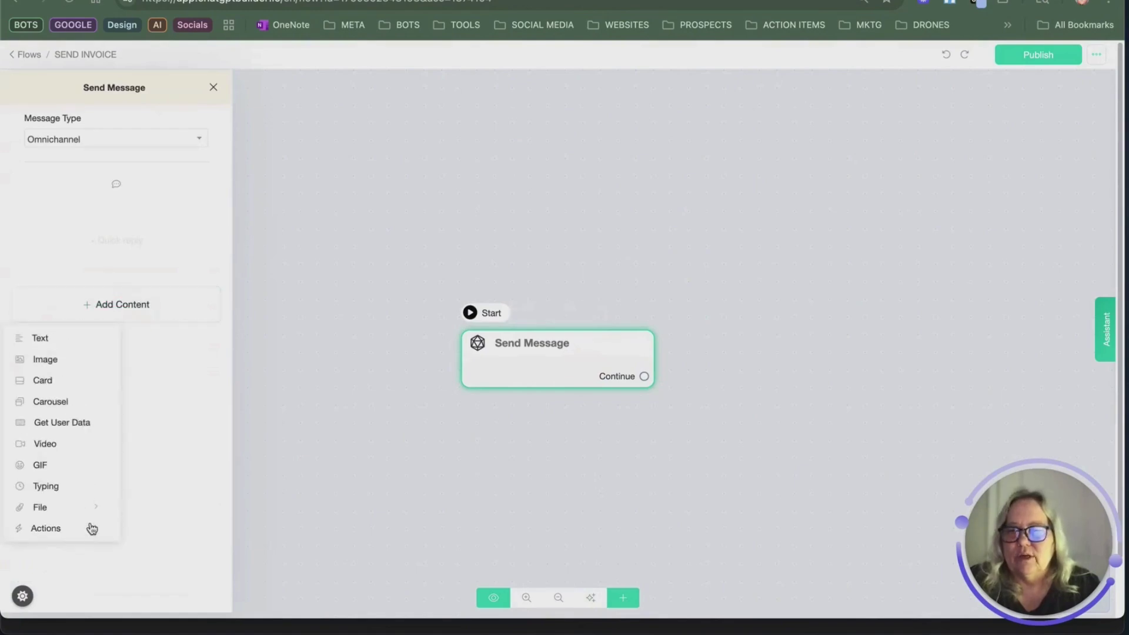
{"action": "left_click", "coordinate": [92, 528]}
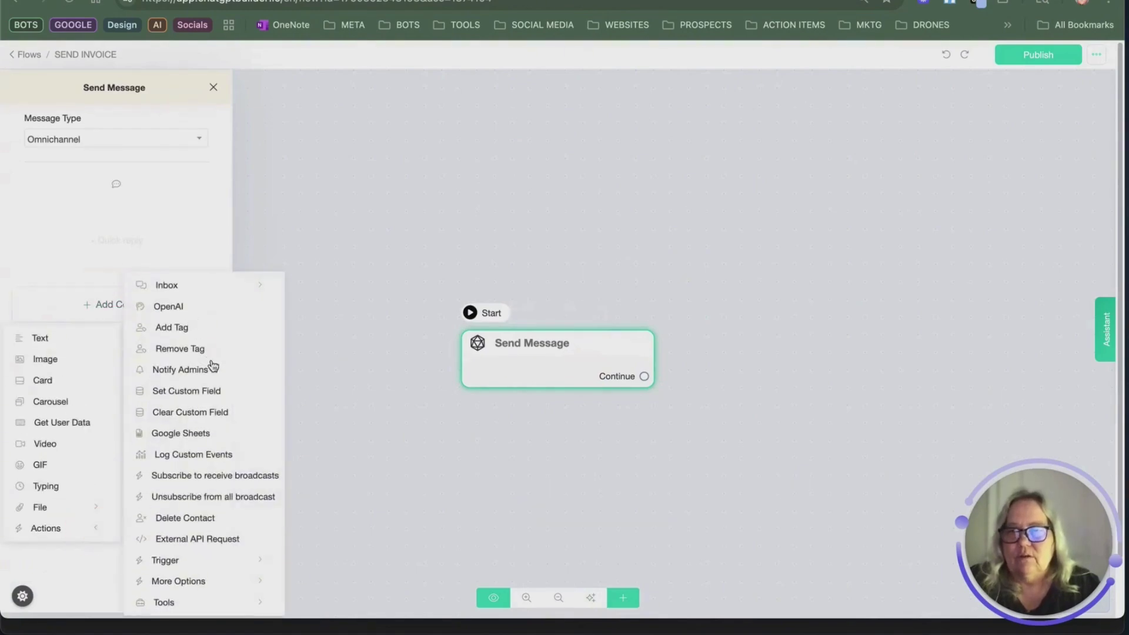
{"action": "left_click", "coordinate": [222, 435]}
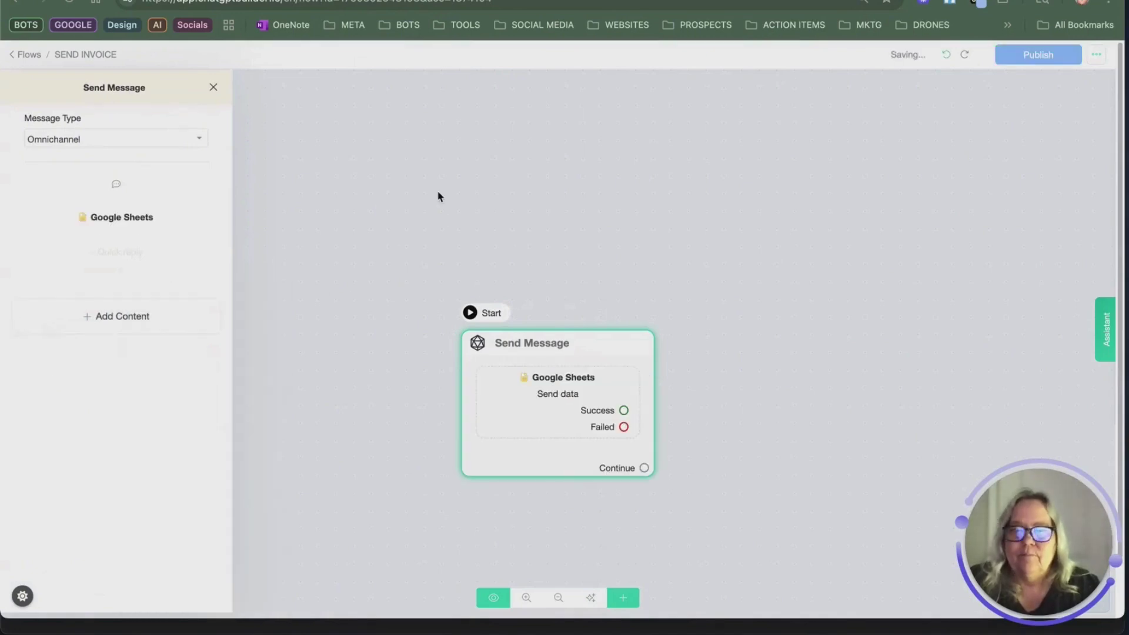
{"action": "left_click", "coordinate": [167, 205]}
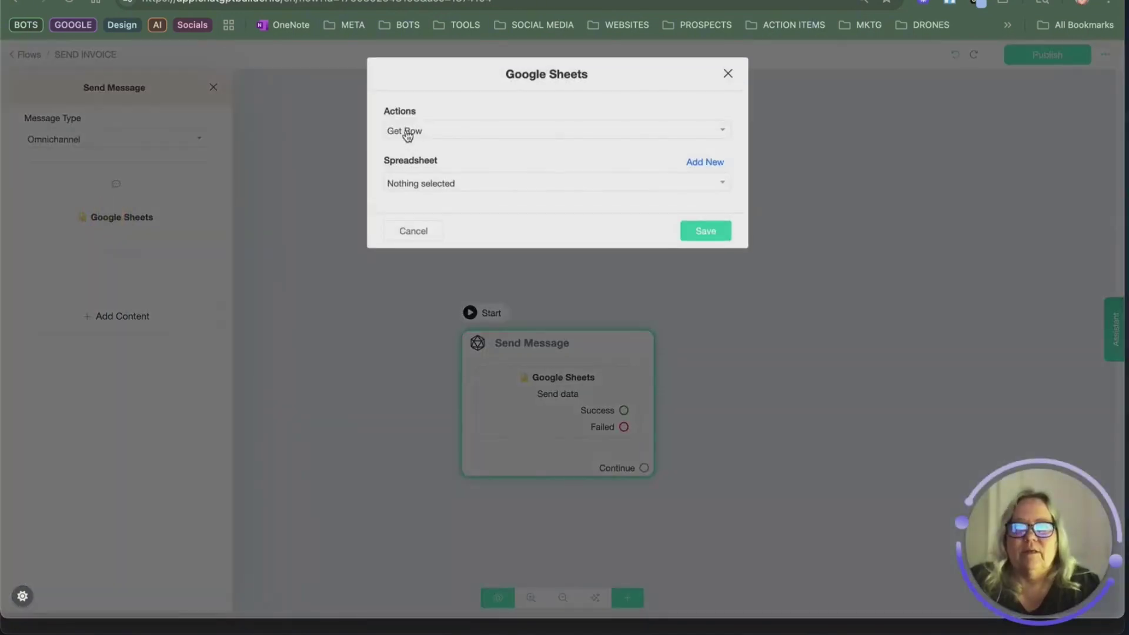
{"action": "left_click", "coordinate": [436, 136]}
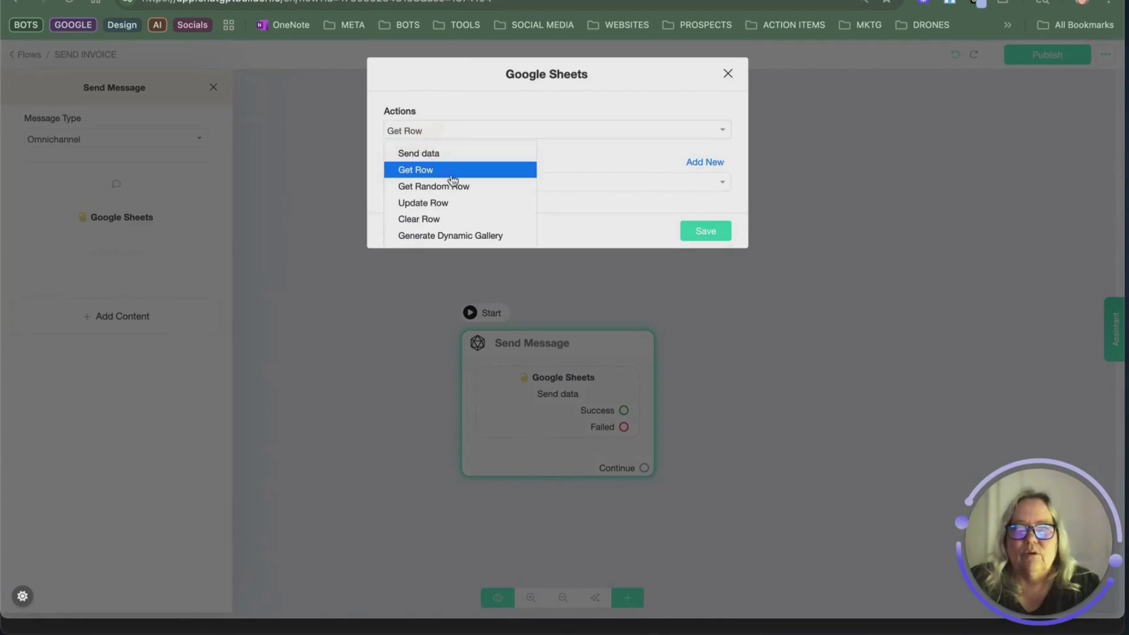
{"action": "left_click", "coordinate": [452, 174]}
{"action": "left_click", "coordinate": [464, 185]}
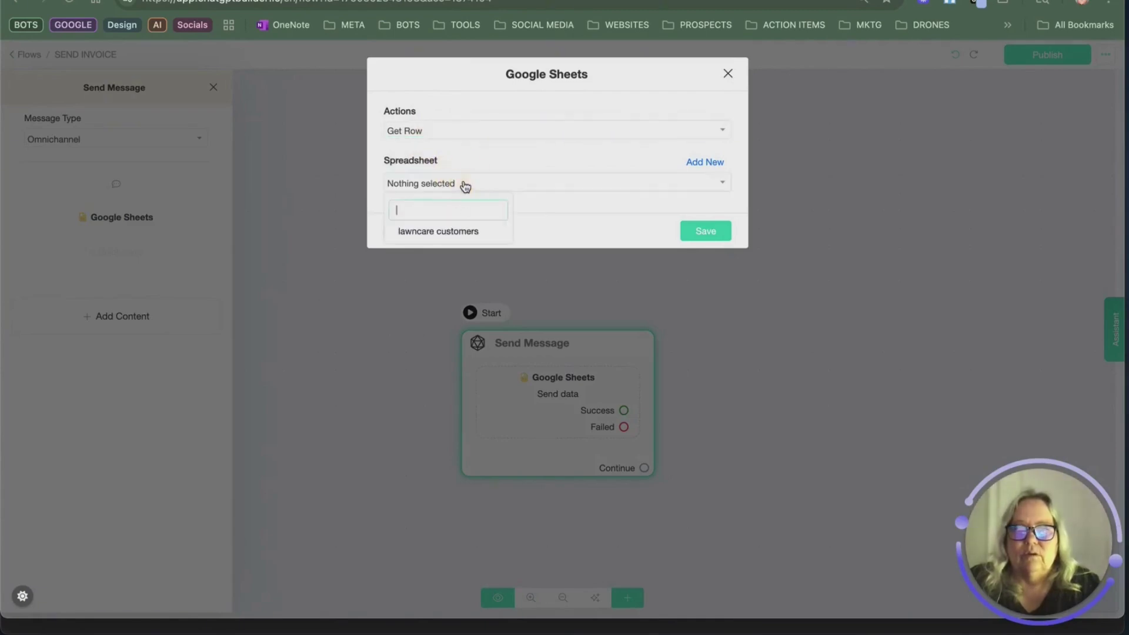
{"action": "left_click", "coordinate": [453, 232]}
{"action": "left_click", "coordinate": [444, 233]}
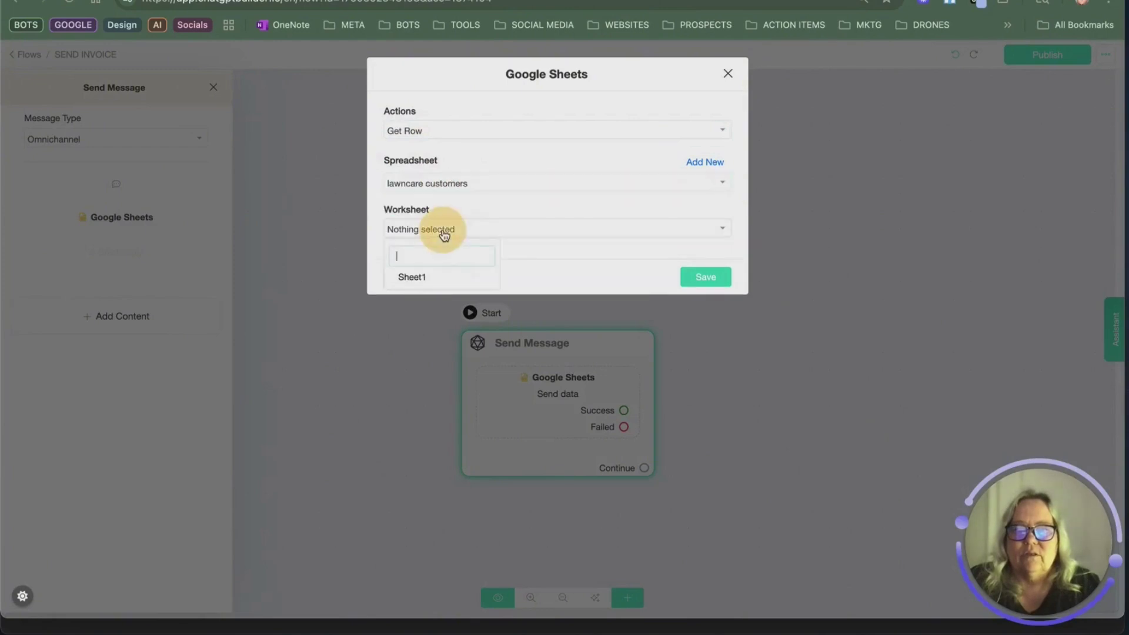
{"action": "left_click", "coordinate": [424, 277]}
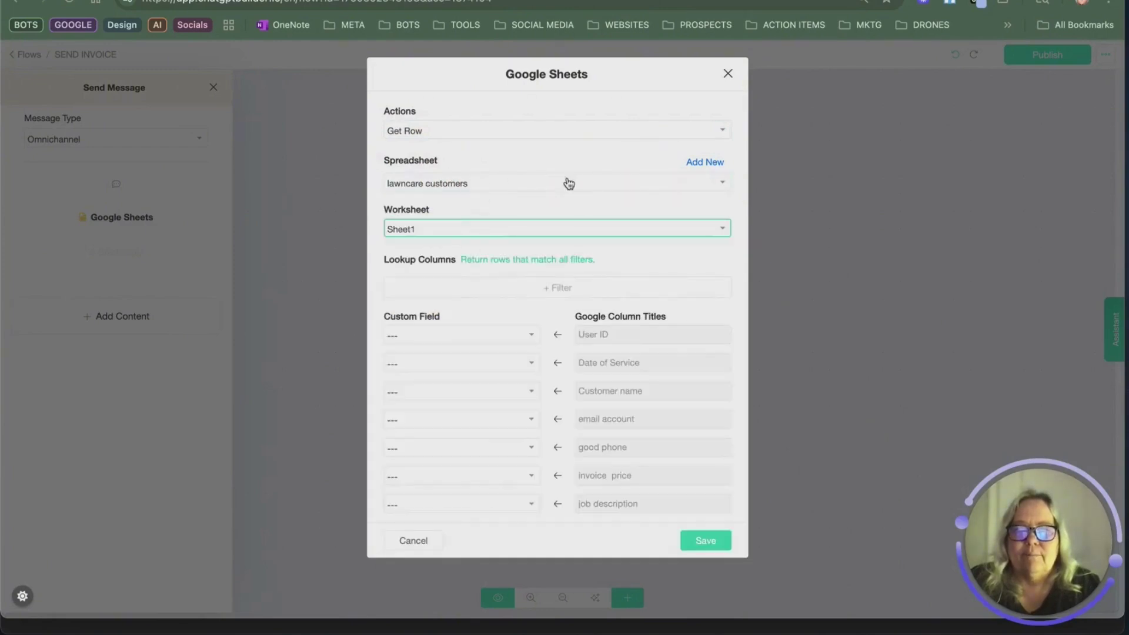
Step: Add a lookup filter: Customer name Contains {{customer name}}
{"action": "left_click", "coordinate": [557, 292]}
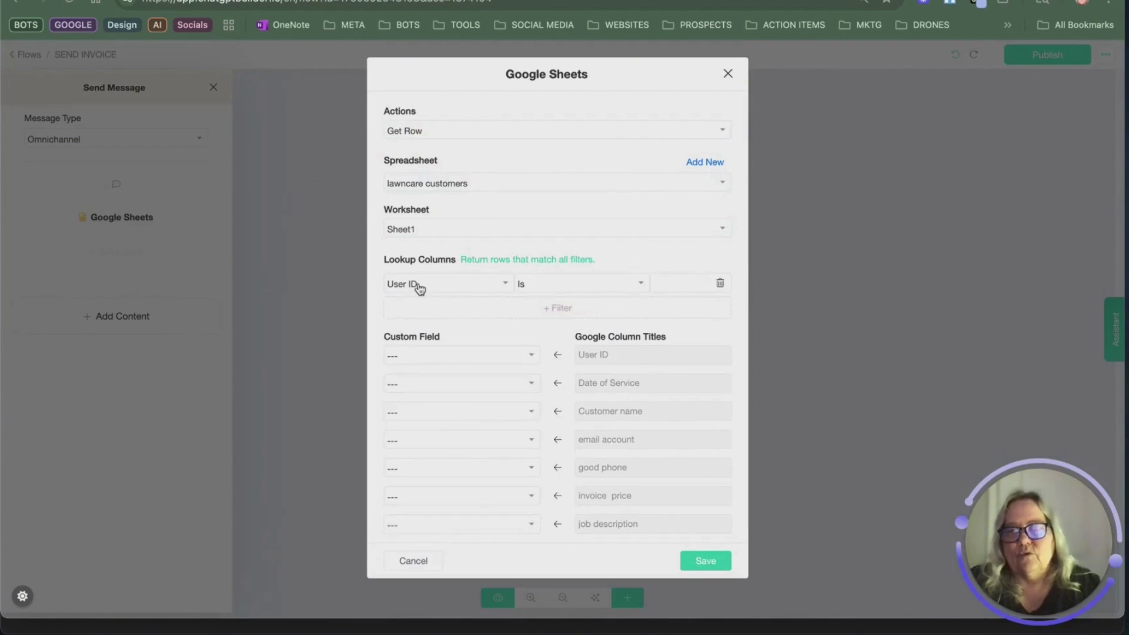
{"action": "left_click", "coordinate": [456, 288]}
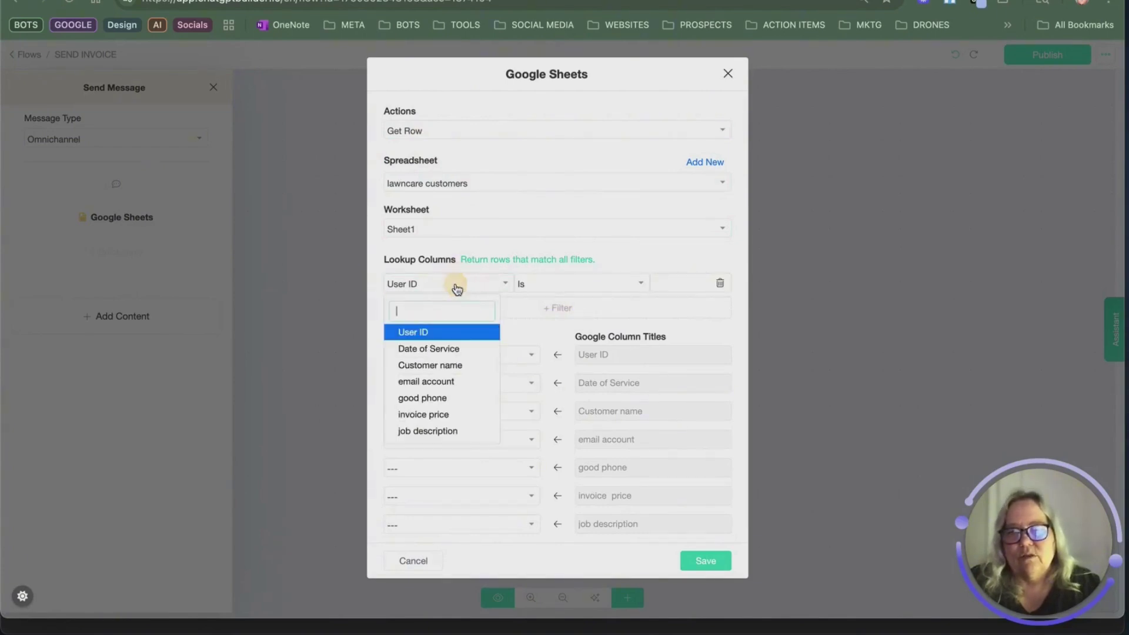
{"action": "left_click", "coordinate": [456, 367]}
{"action": "left_click", "coordinate": [605, 284]}
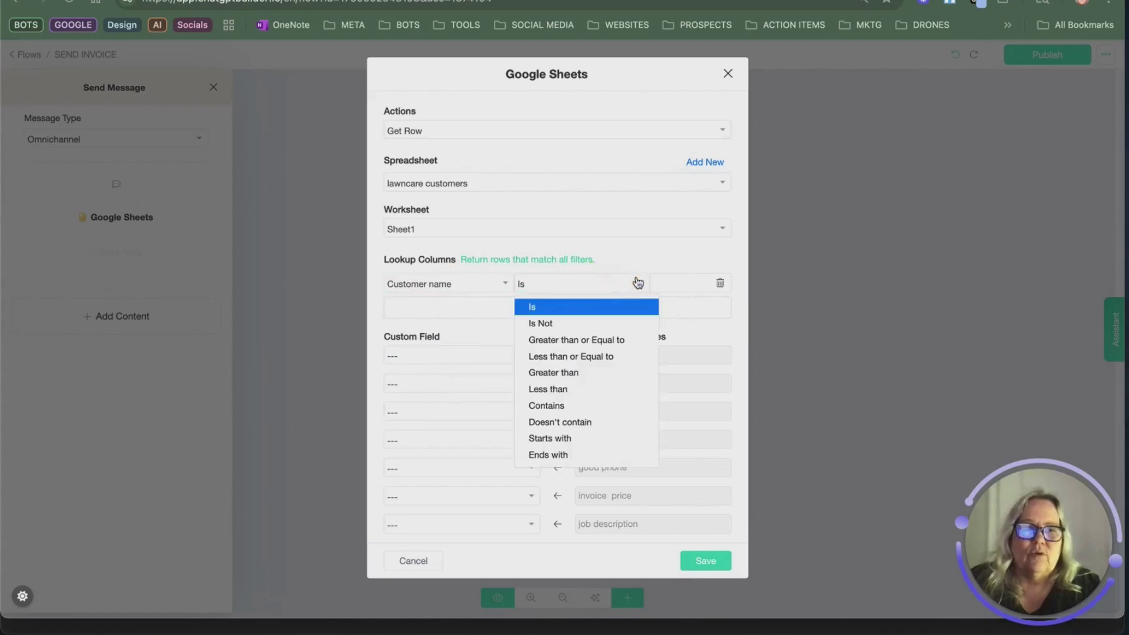
{"action": "left_click", "coordinate": [688, 282]}
{"action": "left_click", "coordinate": [607, 290]}
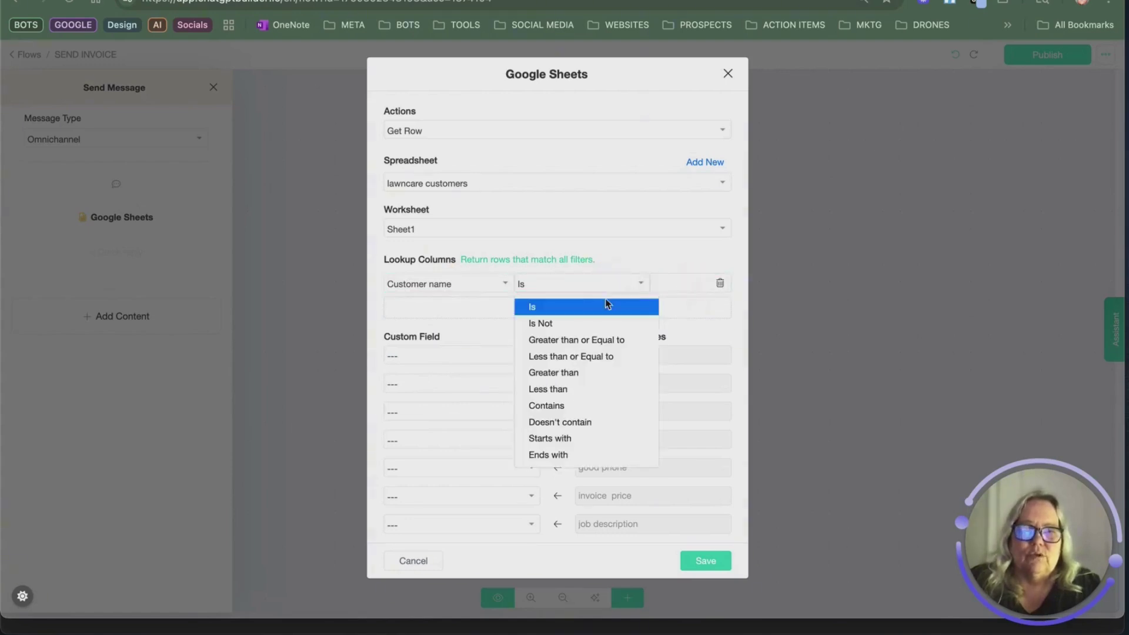
{"action": "left_click", "coordinate": [574, 405]}
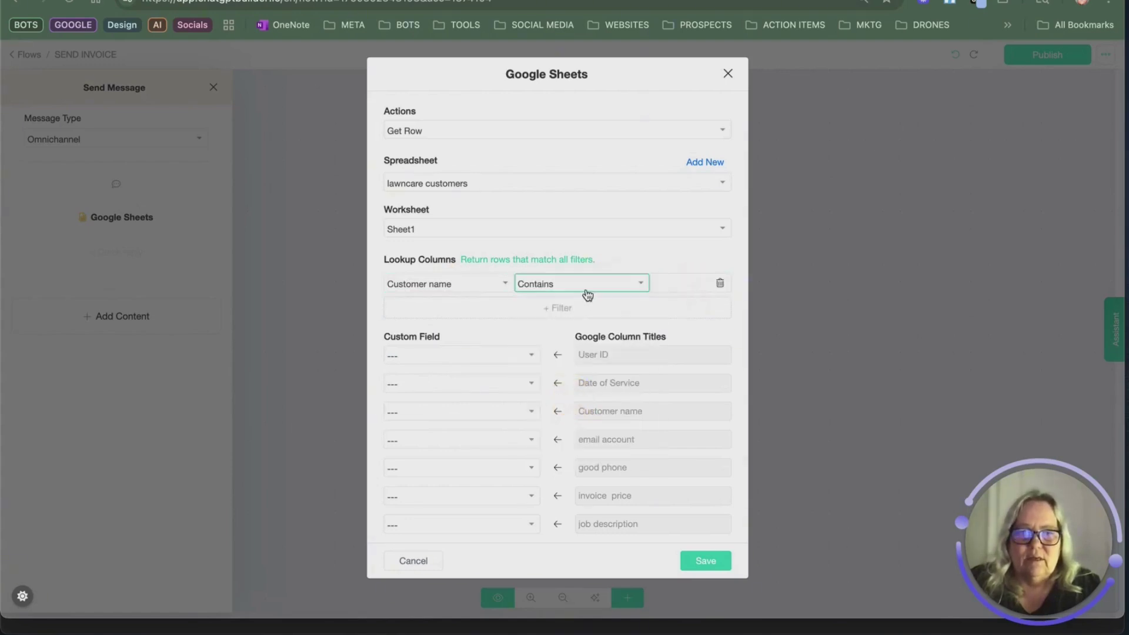
{"action": "left_click", "coordinate": [701, 281]}
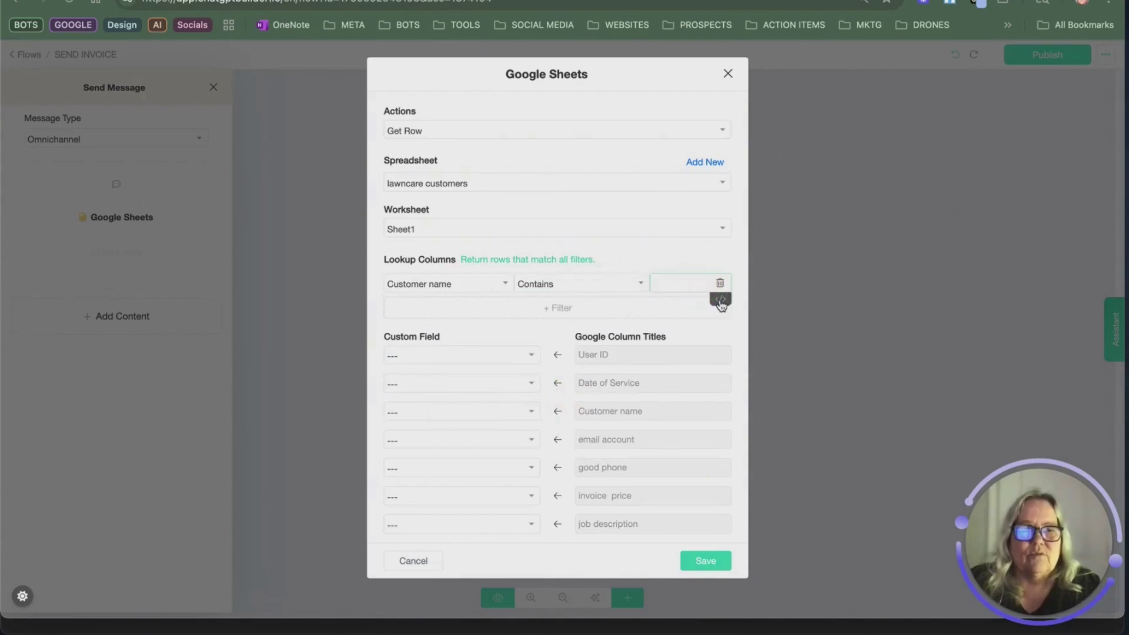
{"action": "type", "text": "{cu"}
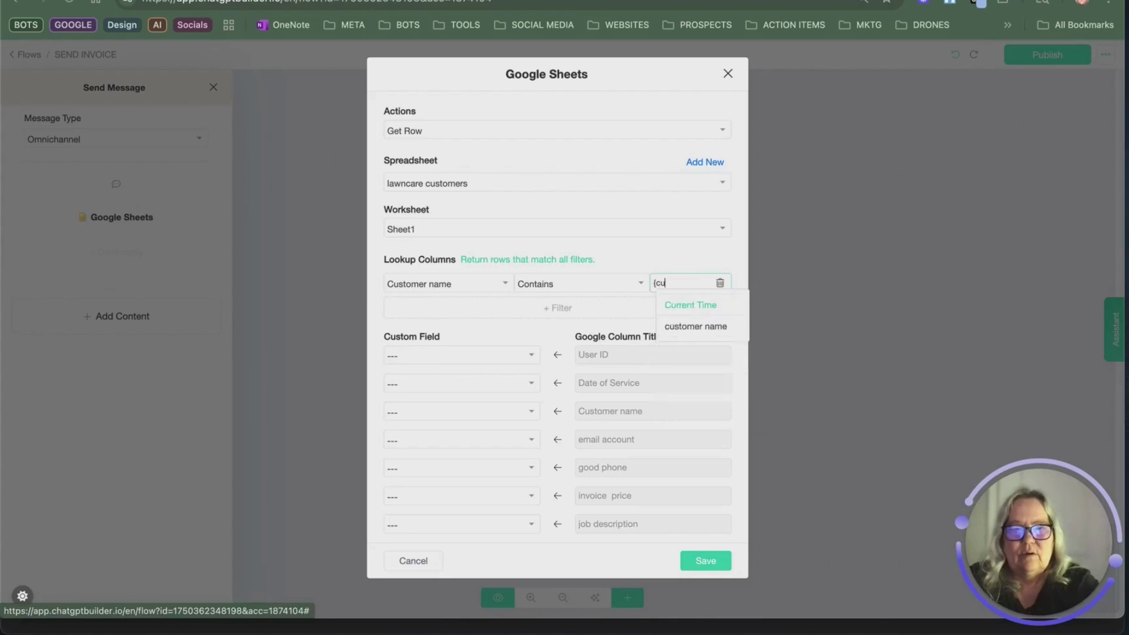
{"action": "left_click", "coordinate": [708, 324]}
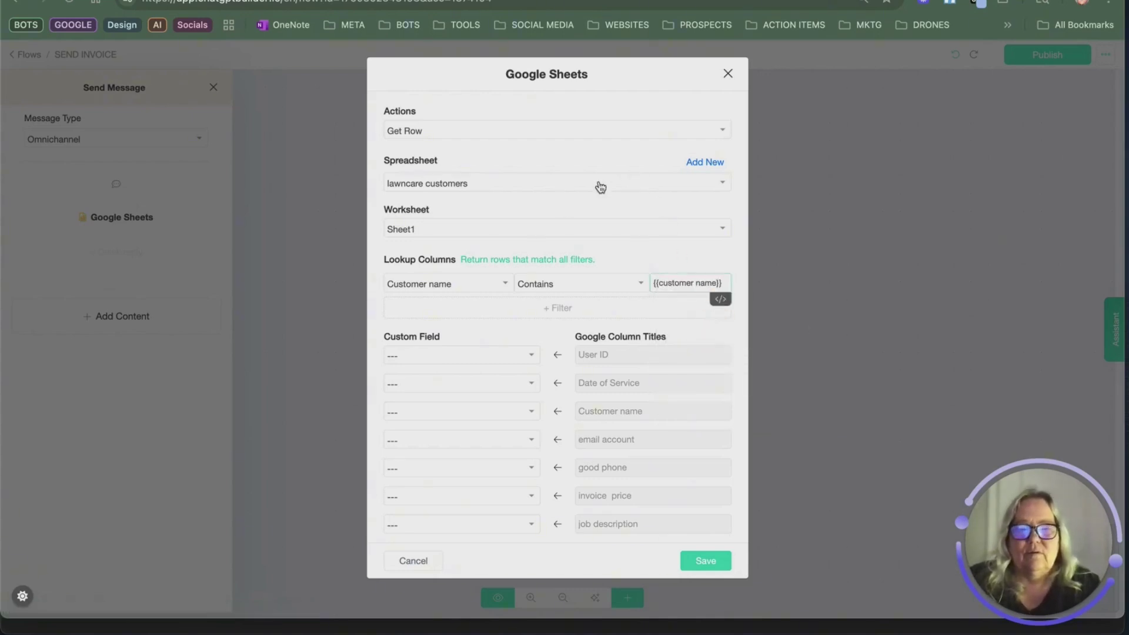
{"action": "left_click", "coordinate": [493, 386]}
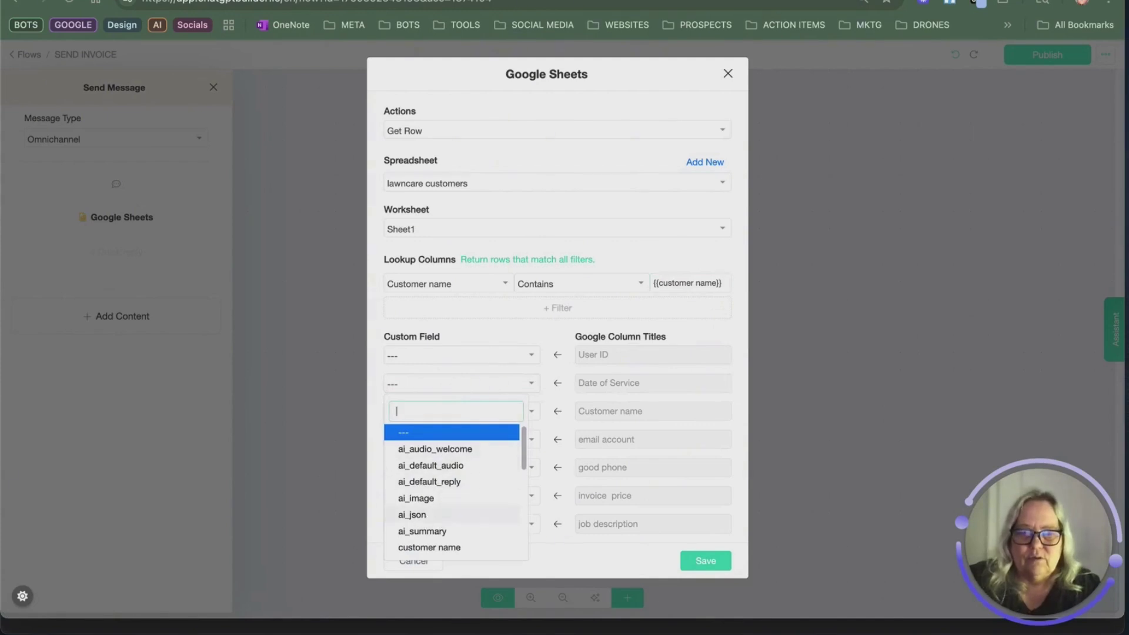
Step: Map the Date of Service, Customer name and email account columns to matching custom fields
{"action": "type", "text": "da"}
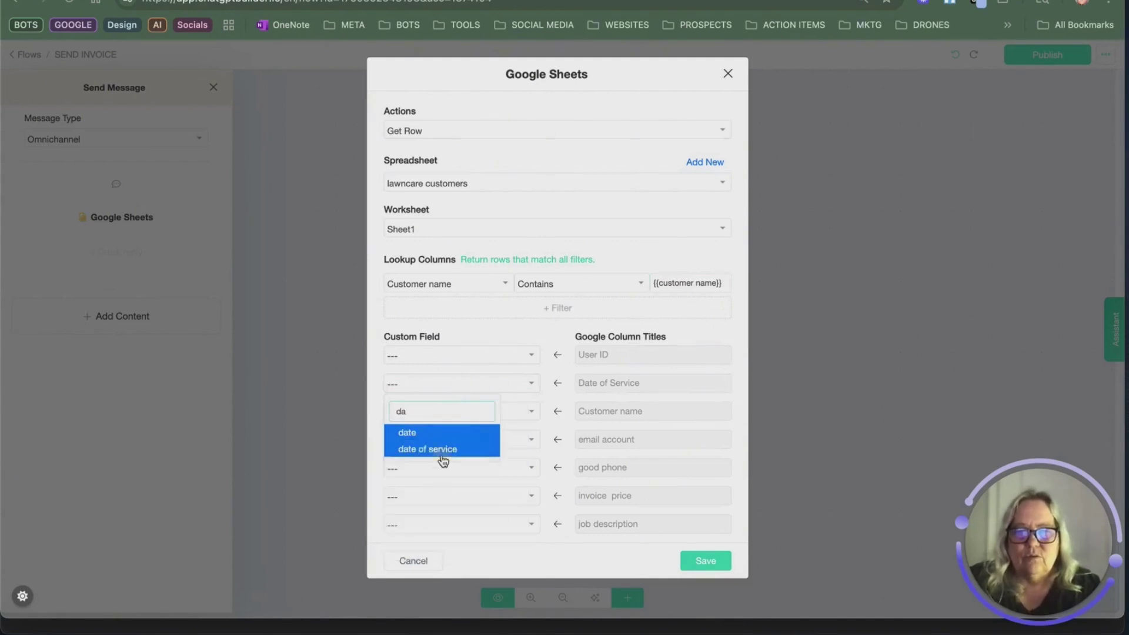
{"action": "left_click", "coordinate": [439, 454]}
{"action": "left_click", "coordinate": [481, 410]}
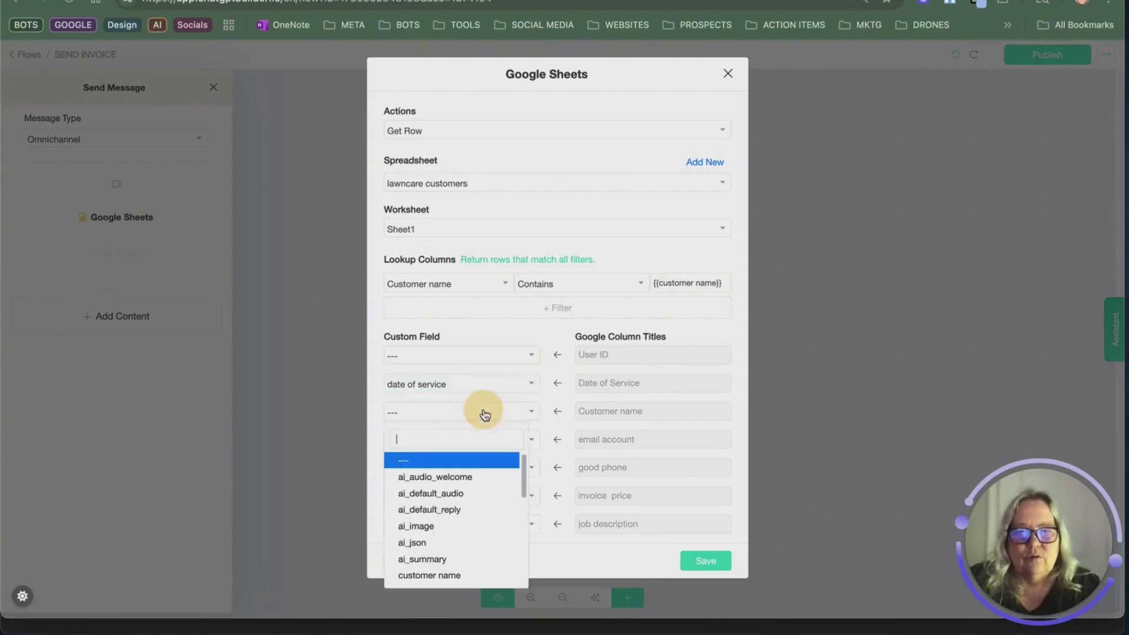
{"action": "type", "text": "cus"}
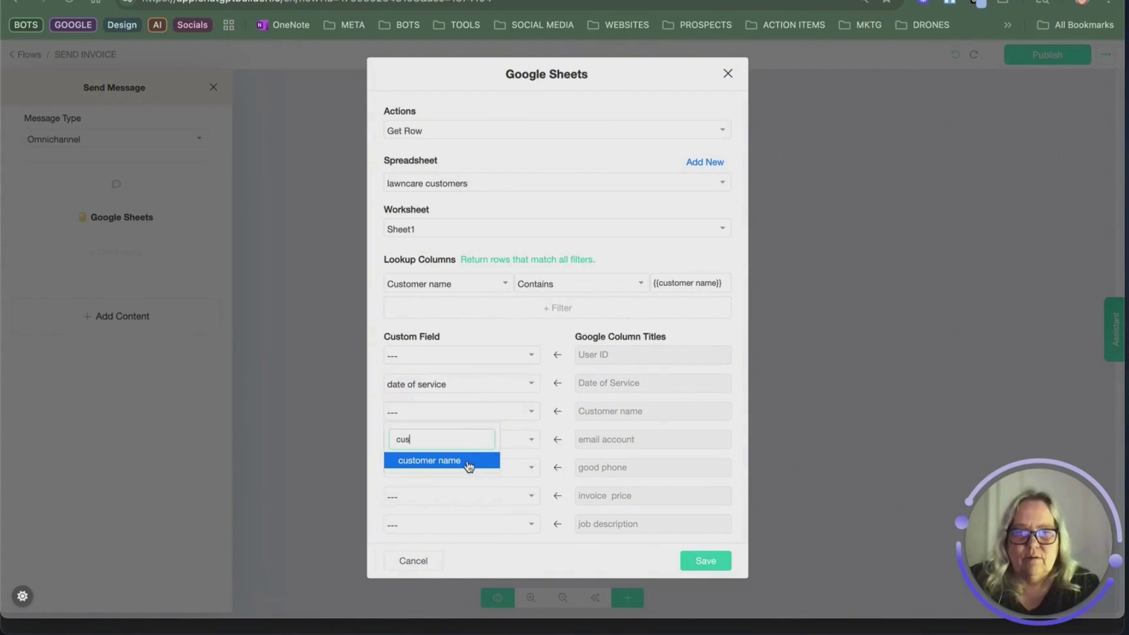
{"action": "left_click", "coordinate": [464, 462]}
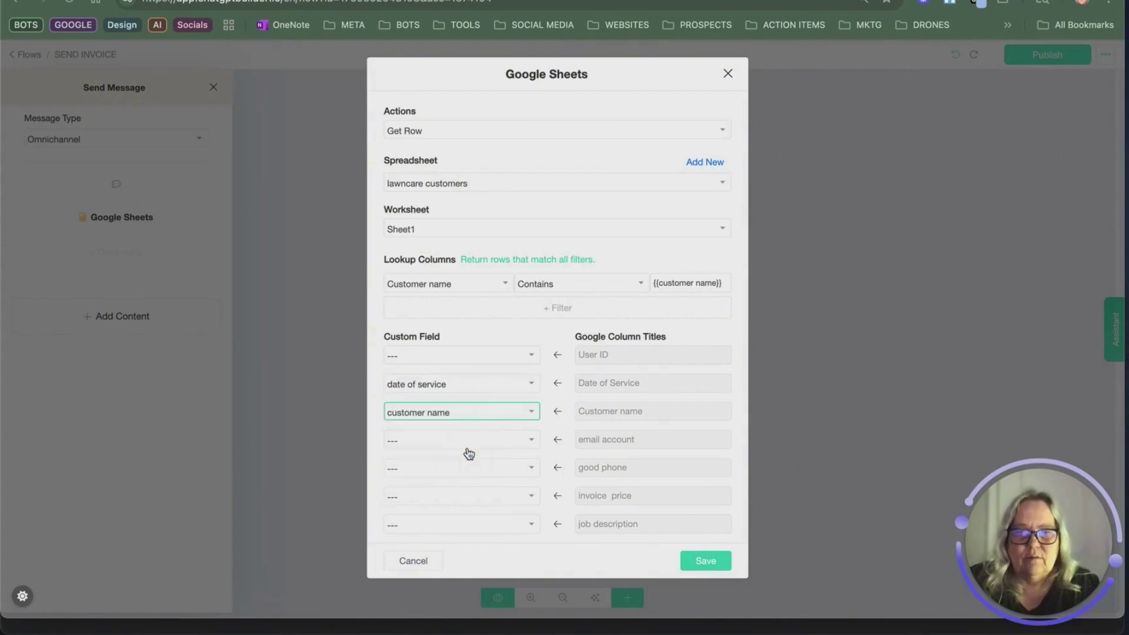
{"action": "left_click", "coordinate": [462, 439]}
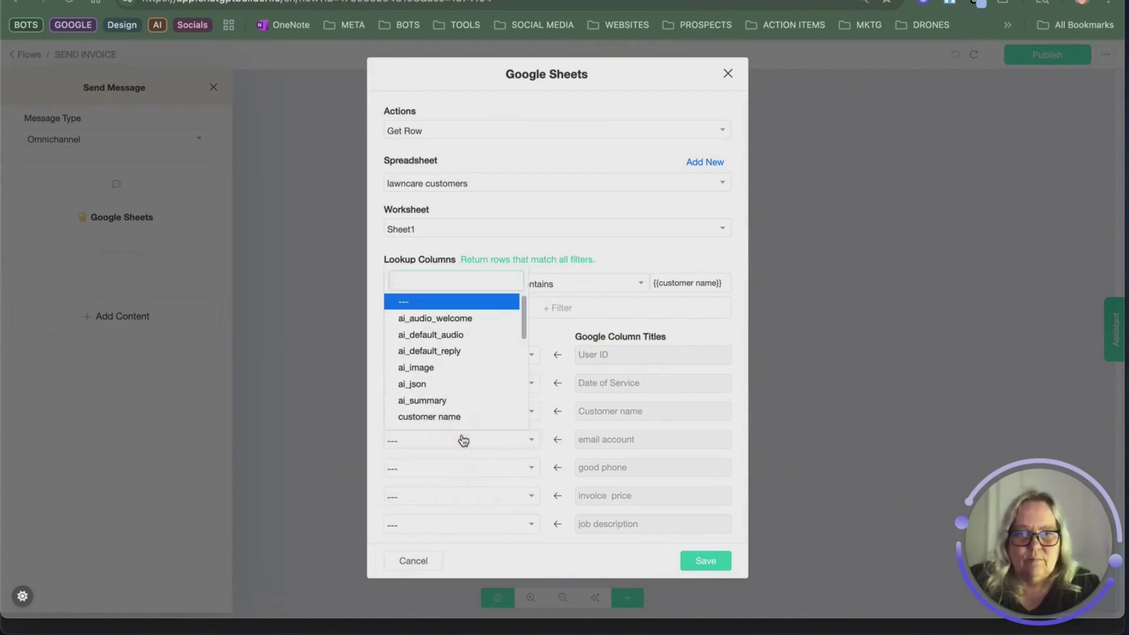
{"action": "scroll", "coordinate": [441, 378], "scroll_direction": "down", "scroll_amount": 3}
{"action": "left_click", "coordinate": [430, 327]}
Step: Map good phone, invoice price and job description to their custom fields and save the action
{"action": "left_click", "coordinate": [478, 473]}
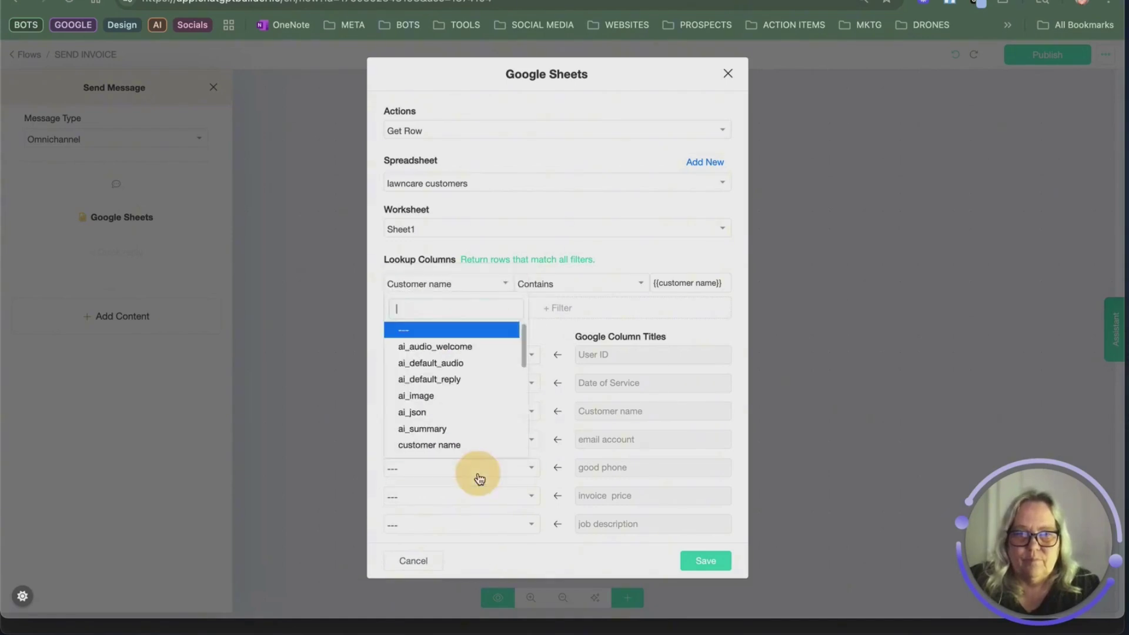
{"action": "scroll", "coordinate": [432, 388], "scroll_direction": "down", "scroll_amount": 5}
{"action": "scroll", "coordinate": [433, 368], "scroll_direction": "up", "scroll_amount": 2}
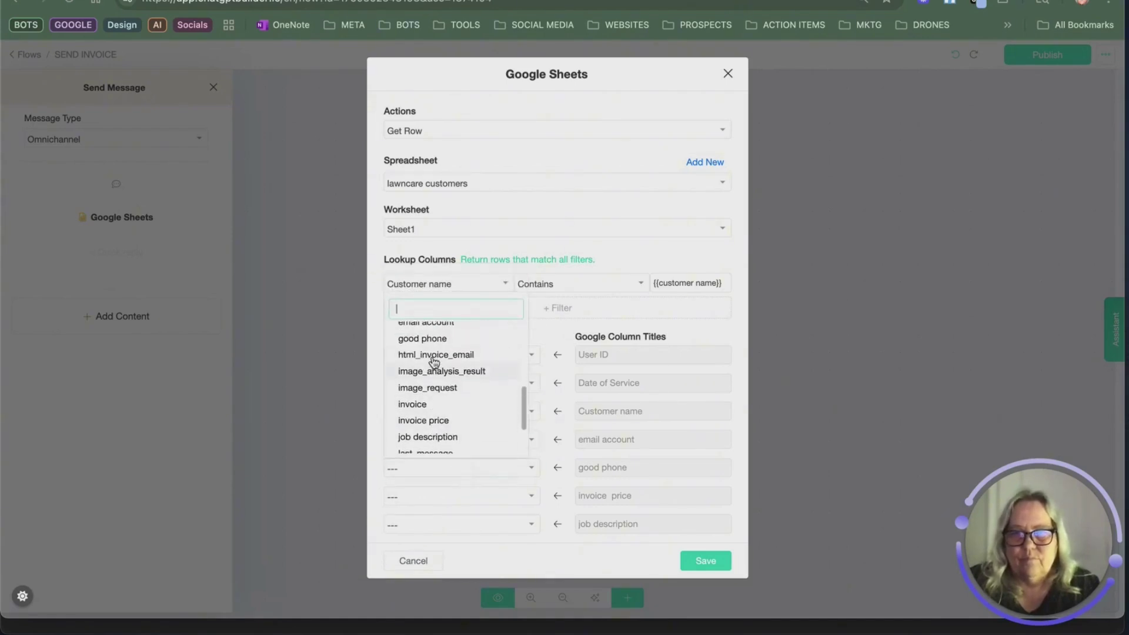
{"action": "left_click", "coordinate": [422, 338]}
{"action": "left_click", "coordinate": [464, 499]}
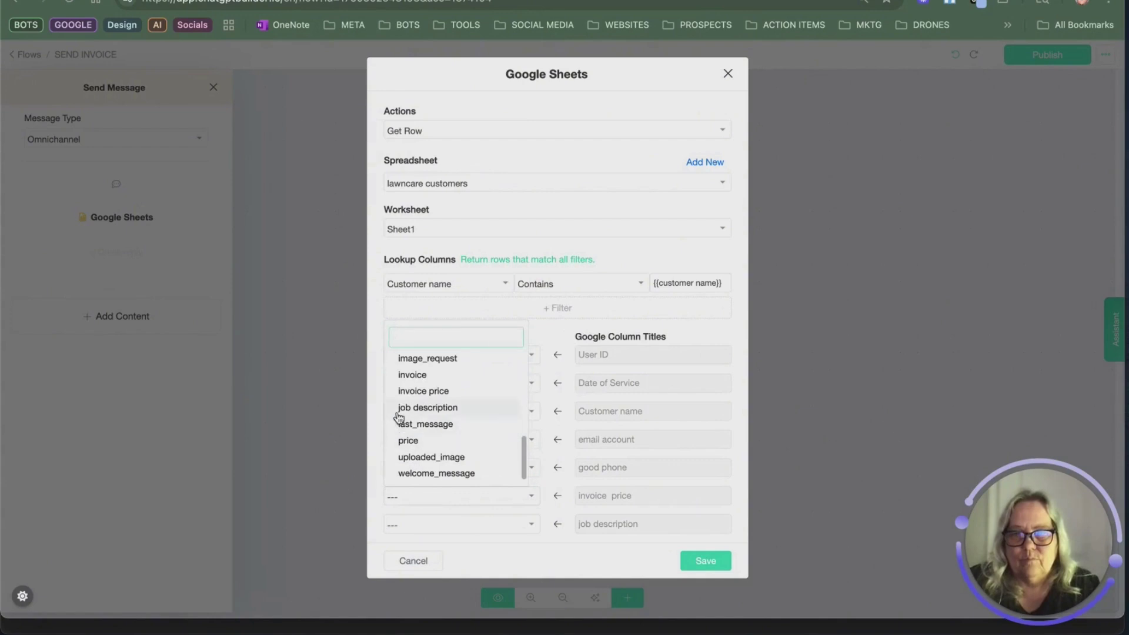
{"action": "left_click", "coordinate": [416, 391]}
{"action": "left_click", "coordinate": [478, 526]}
{"action": "scroll", "coordinate": [440, 444], "scroll_direction": "down", "scroll_amount": 2}
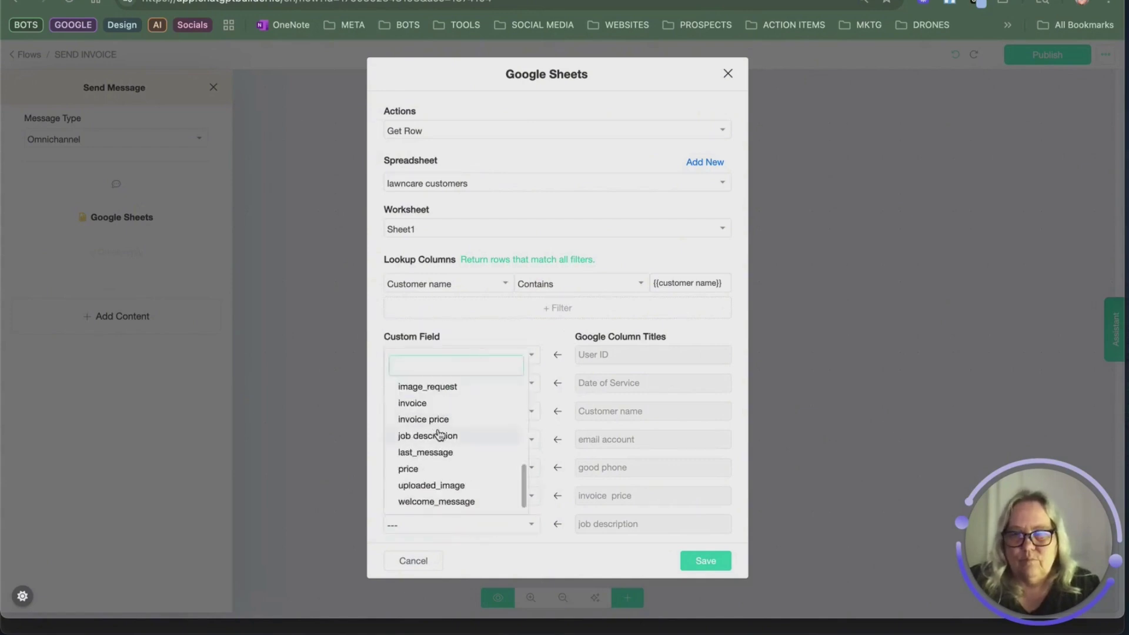
{"action": "left_click", "coordinate": [437, 435]}
{"action": "left_click", "coordinate": [689, 561]}
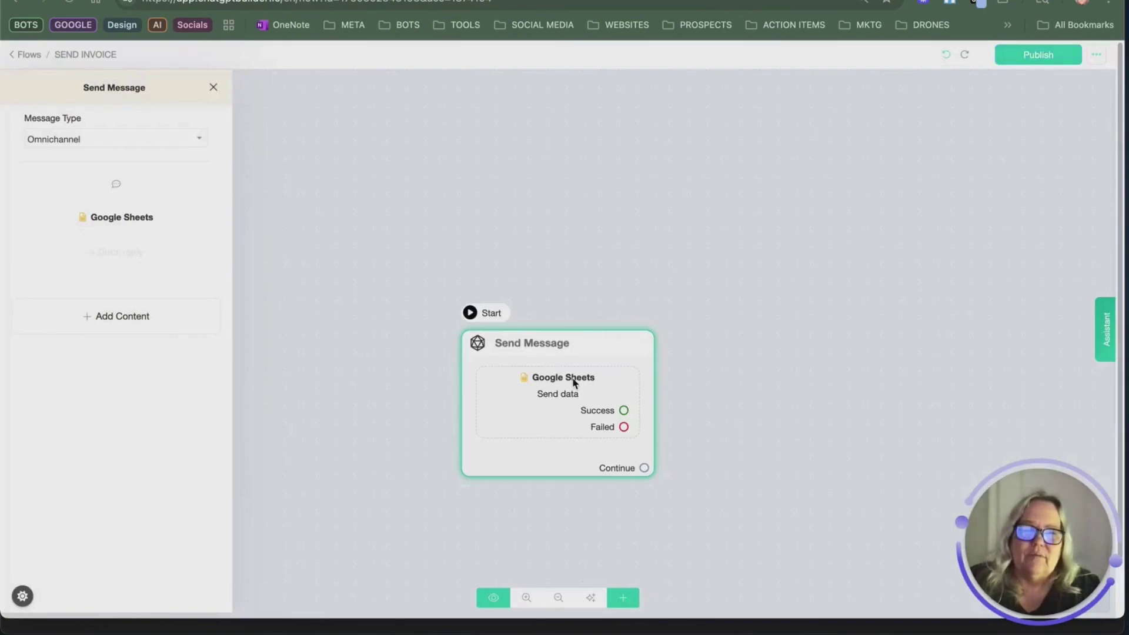
Step: Add a connected Send Message #1 step with an OpenAI Generate text - Advanced action
{"action": "left_click_drag", "start_coordinate": [643, 468], "coordinate": [693, 272]}
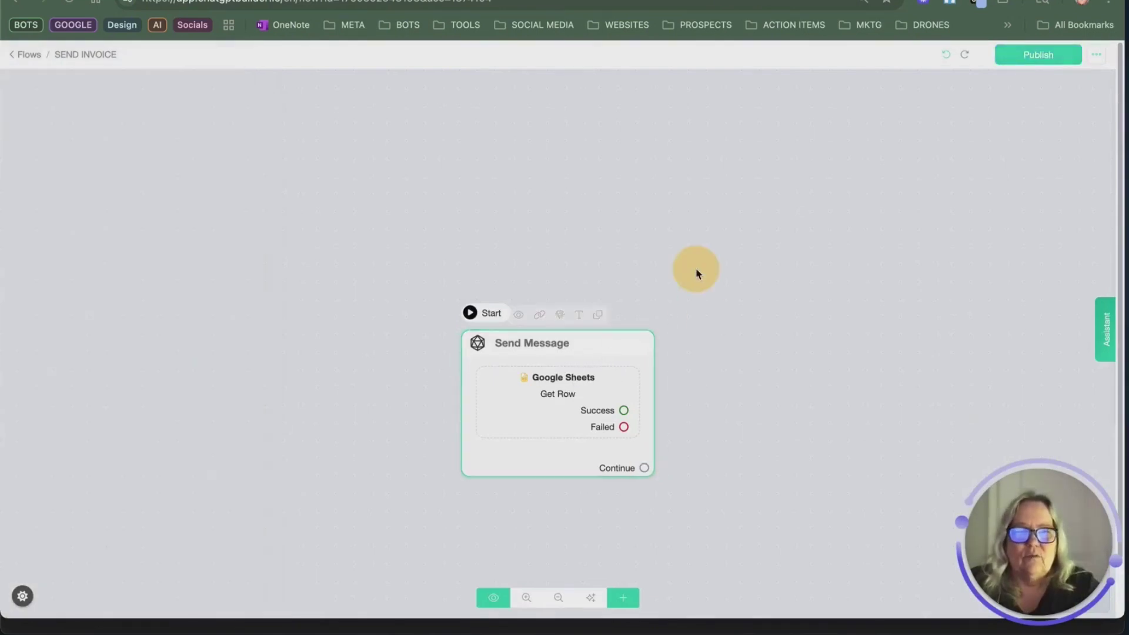
{"action": "left_click", "coordinate": [125, 306]}
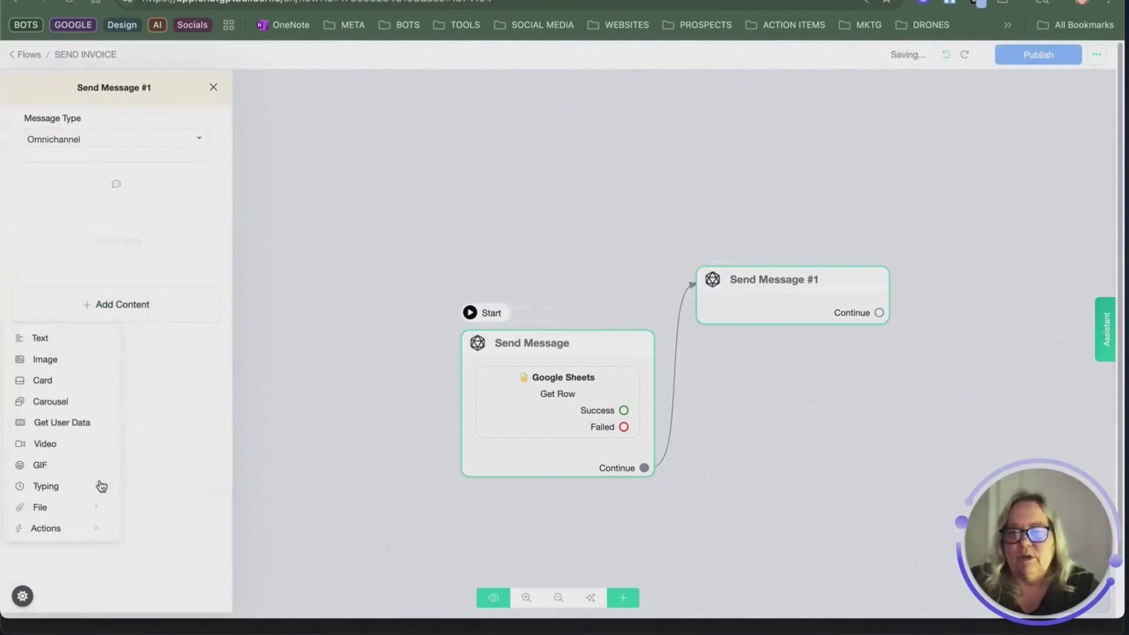
{"action": "left_click", "coordinate": [48, 530]}
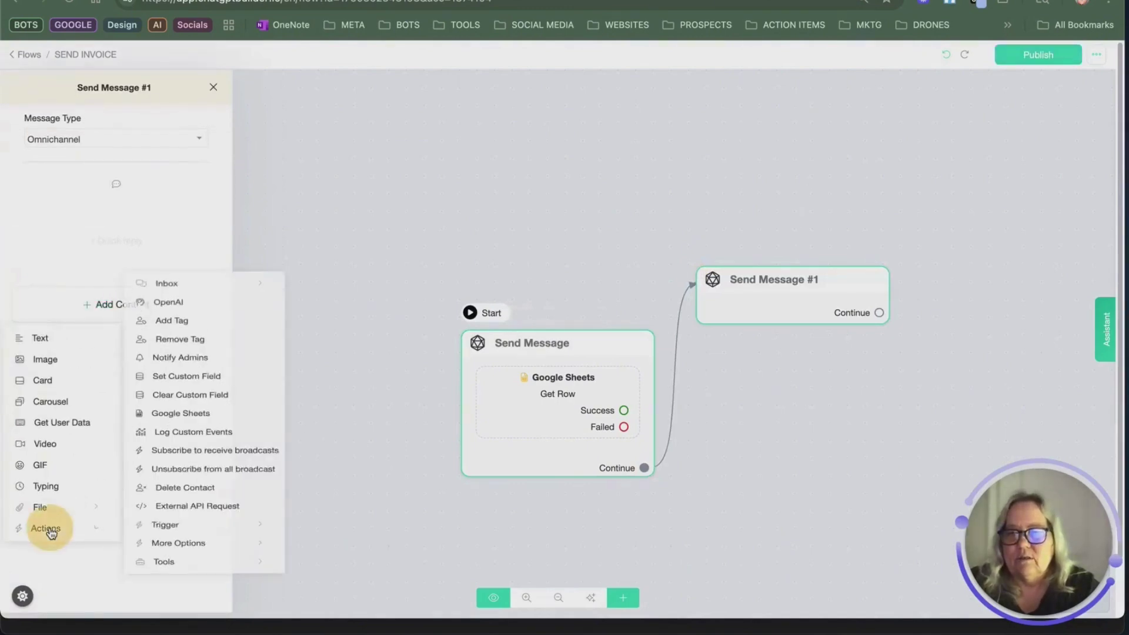
{"action": "left_click", "coordinate": [171, 303]}
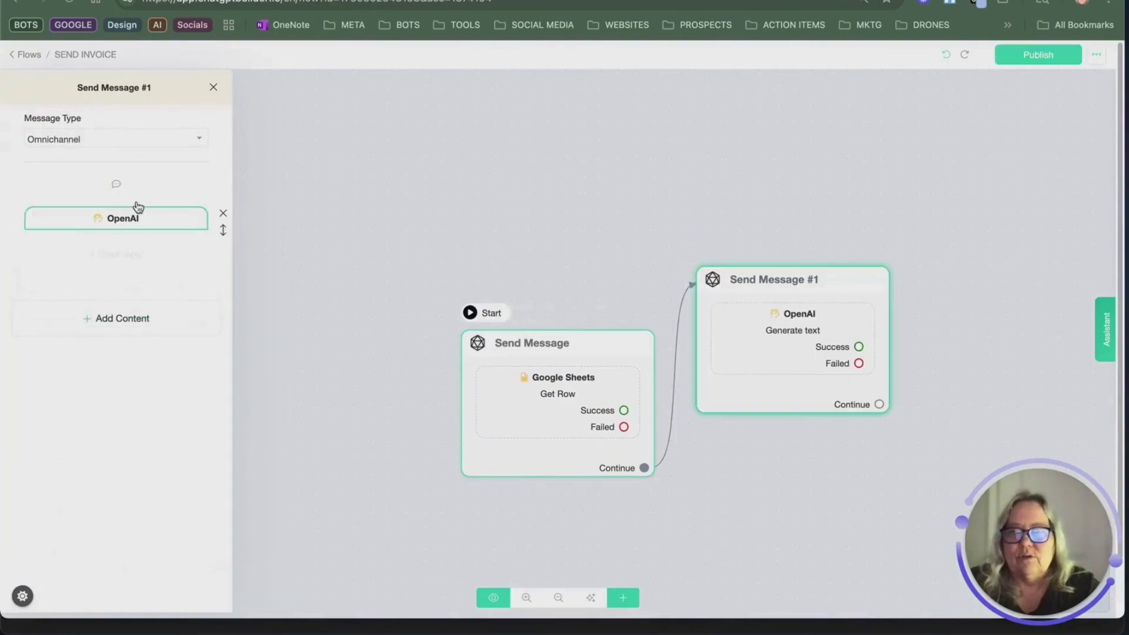
{"action": "left_click", "coordinate": [140, 217]}
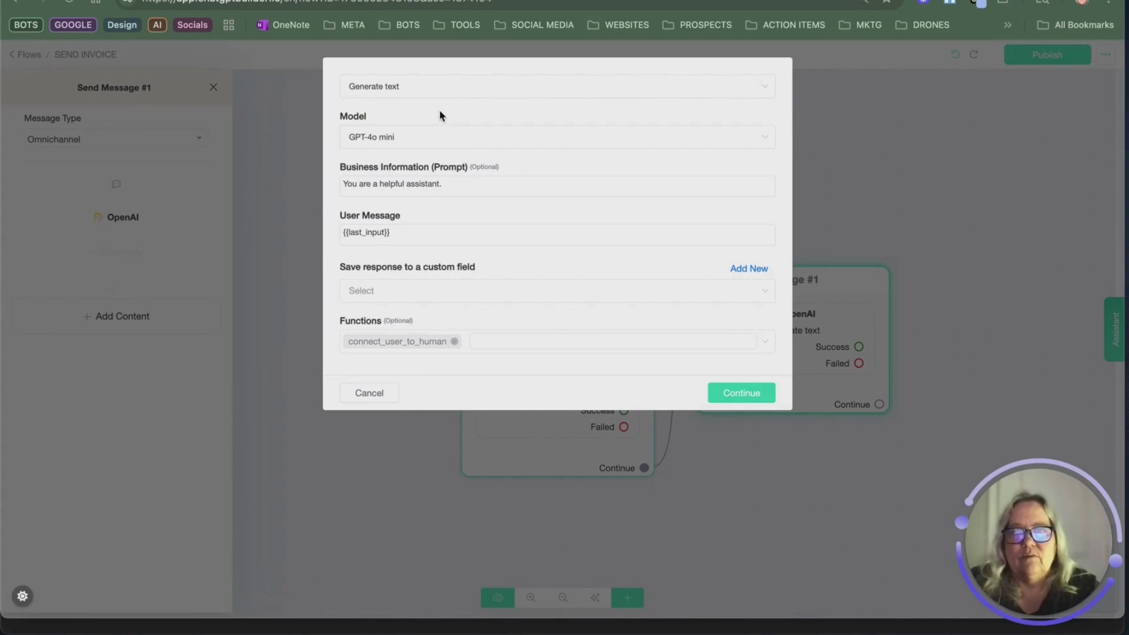
{"action": "left_click", "coordinate": [429, 86]}
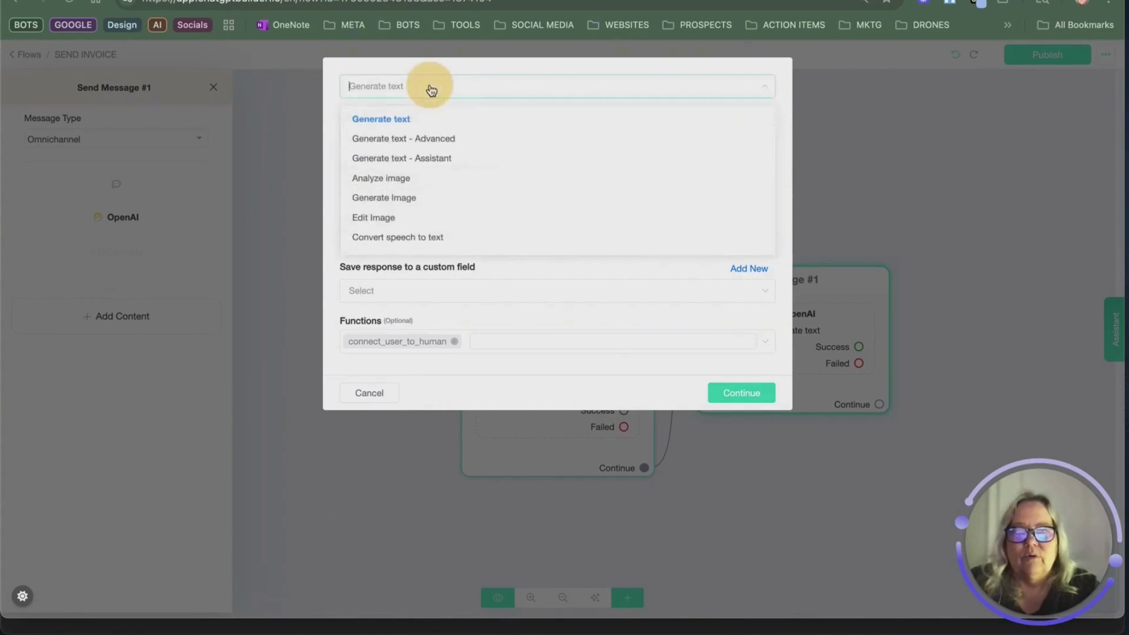
{"action": "left_click", "coordinate": [397, 140]}
Step: Leave the maximum output tokens empty and select the business information prompt for editing
{"action": "left_click", "coordinate": [606, 489]}
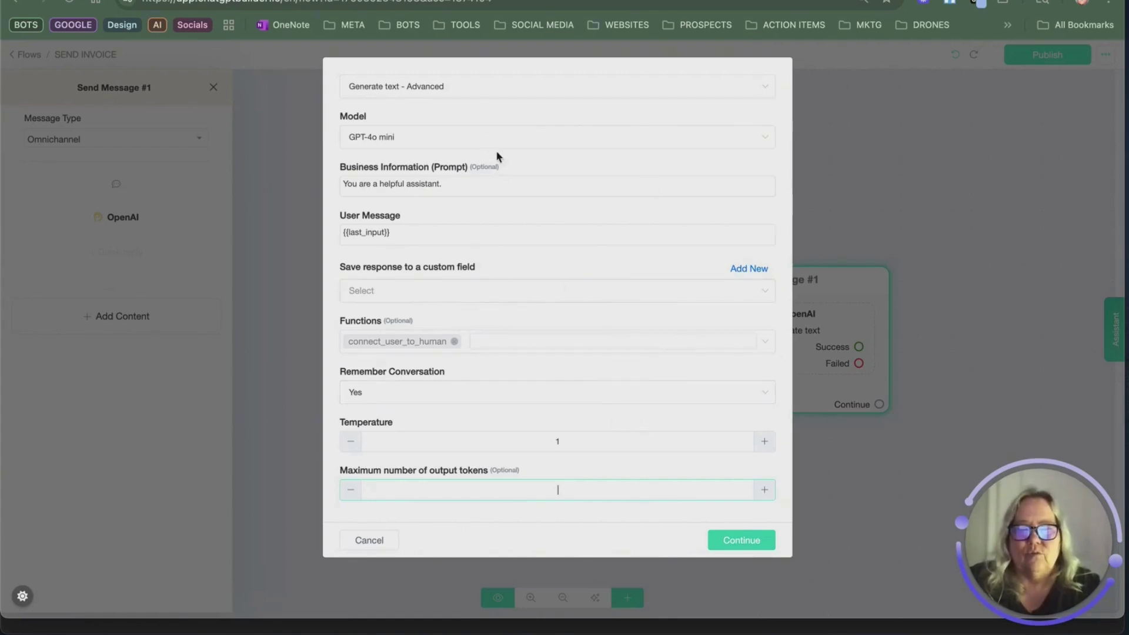
{"action": "left_click", "coordinate": [577, 516]}
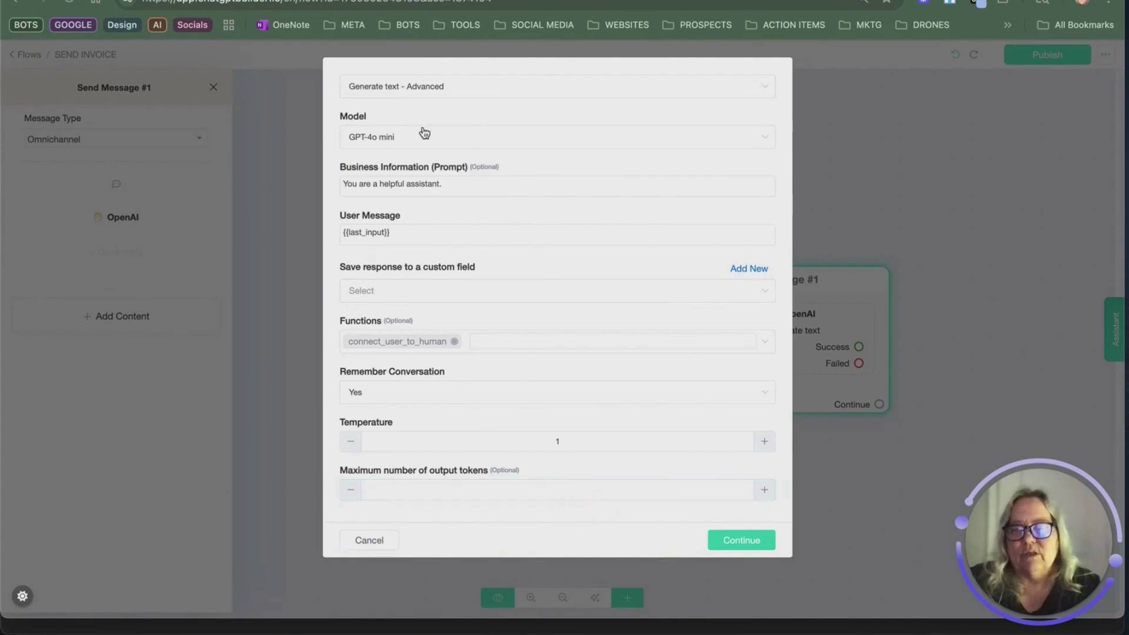
{"action": "left_click", "coordinate": [464, 186]}
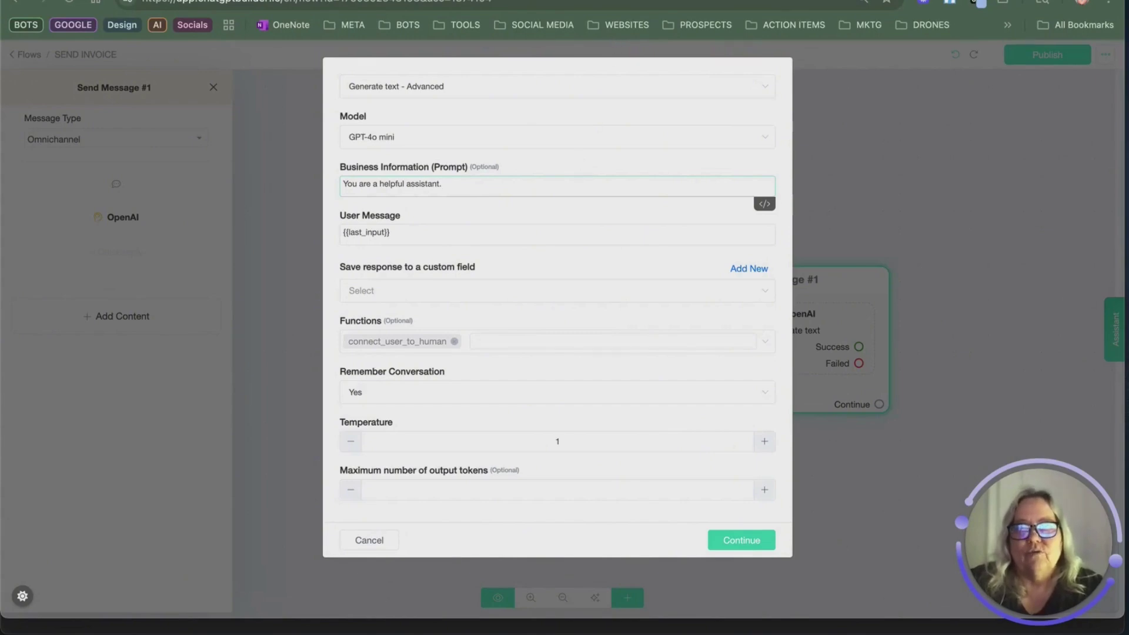
{"action": "left_click", "coordinate": [588, 0]}
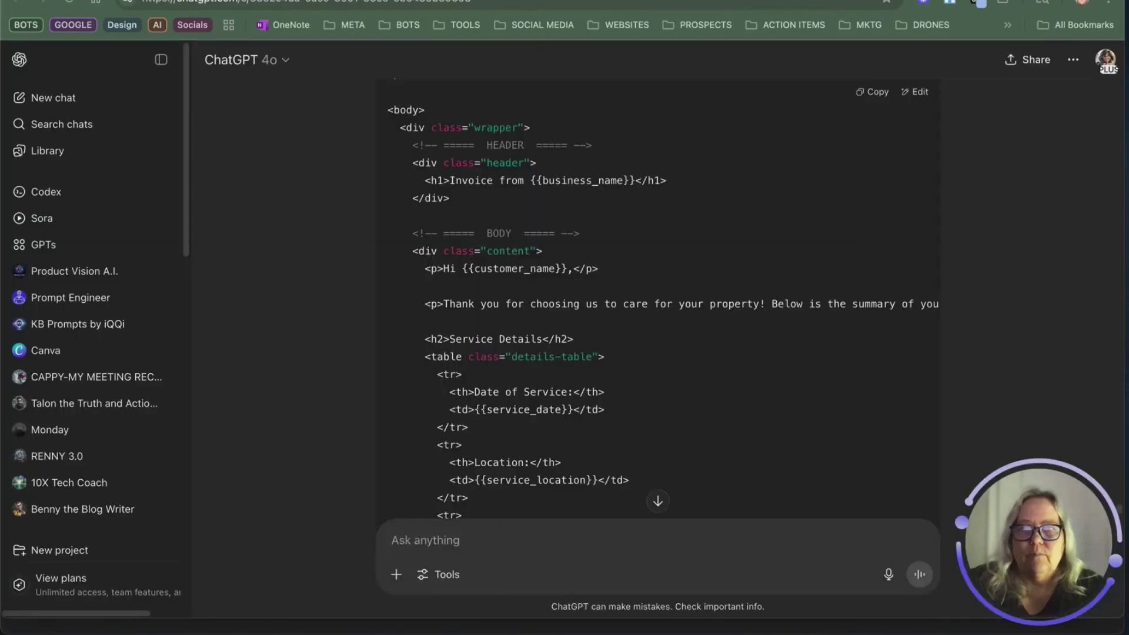
Step: Scroll to the end of ChatGPT's HTML invoice code block and copy it
{"action": "scroll", "coordinate": [529, 294], "scroll_direction": "up", "scroll_amount": 10}
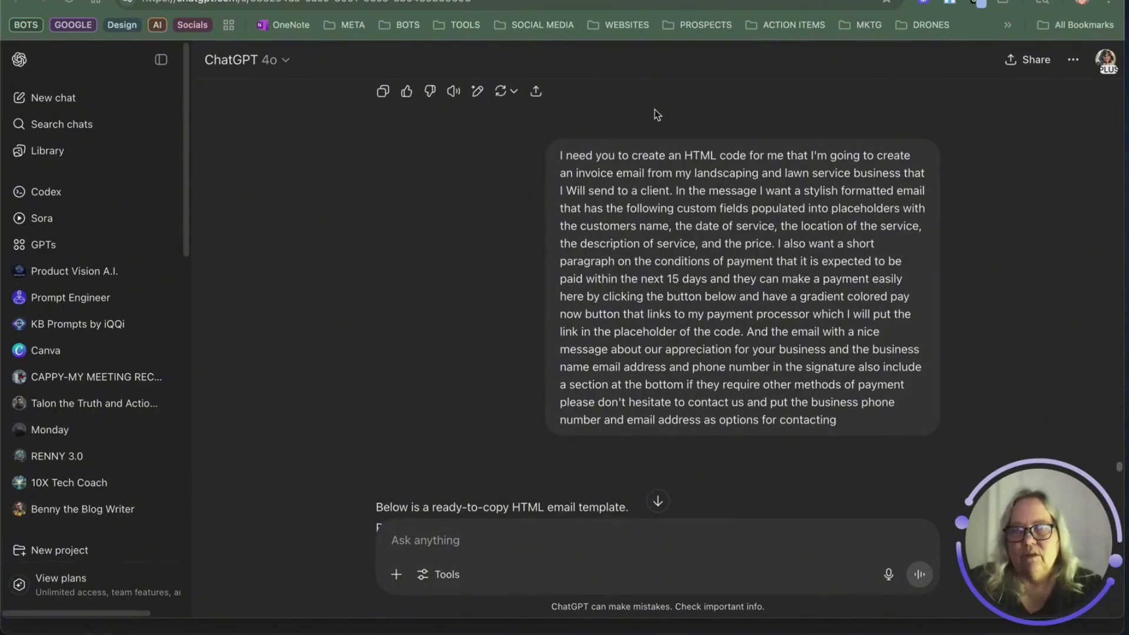
{"action": "scroll", "coordinate": [635, 168], "scroll_direction": "down", "scroll_amount": 1}
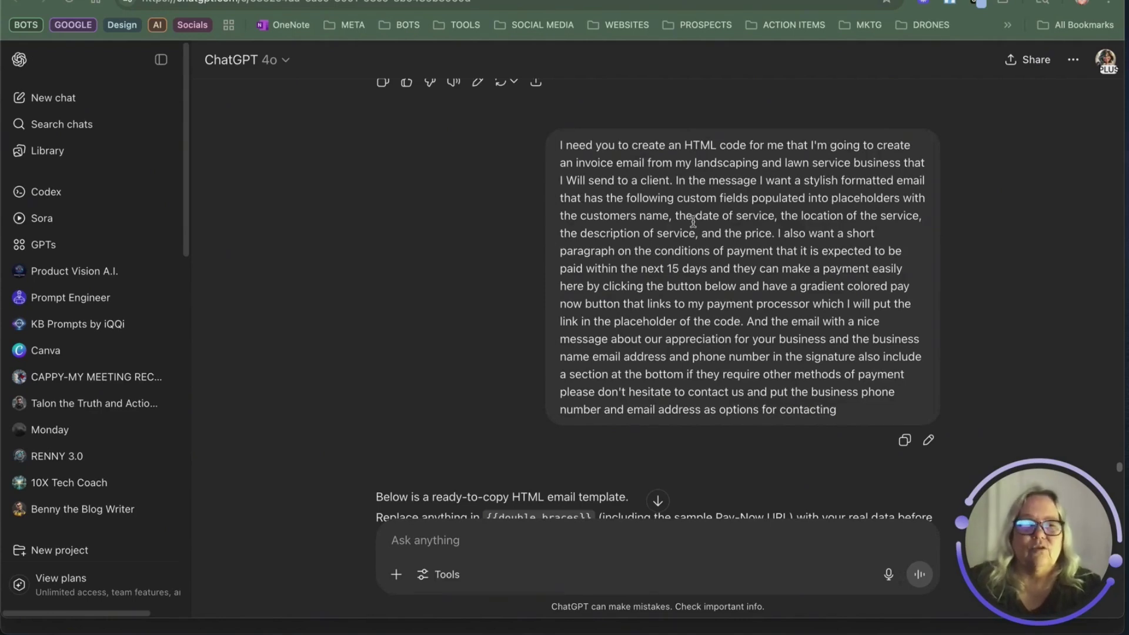
{"action": "scroll", "coordinate": [714, 241], "scroll_direction": "down", "scroll_amount": 2}
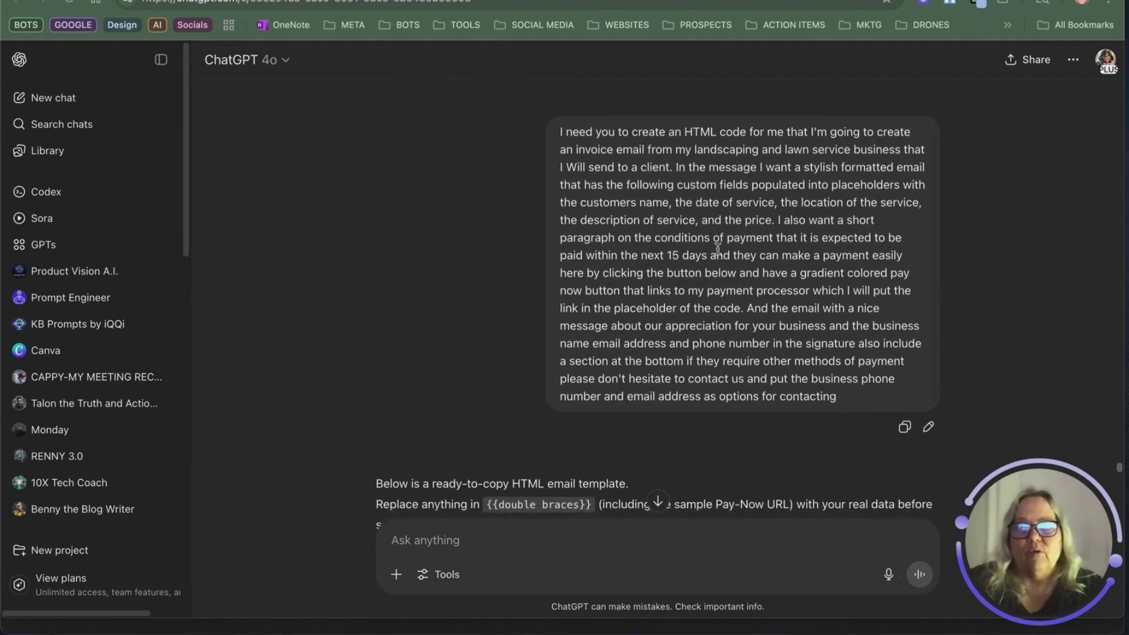
{"action": "scroll", "coordinate": [717, 247], "scroll_direction": "down", "scroll_amount": 3}
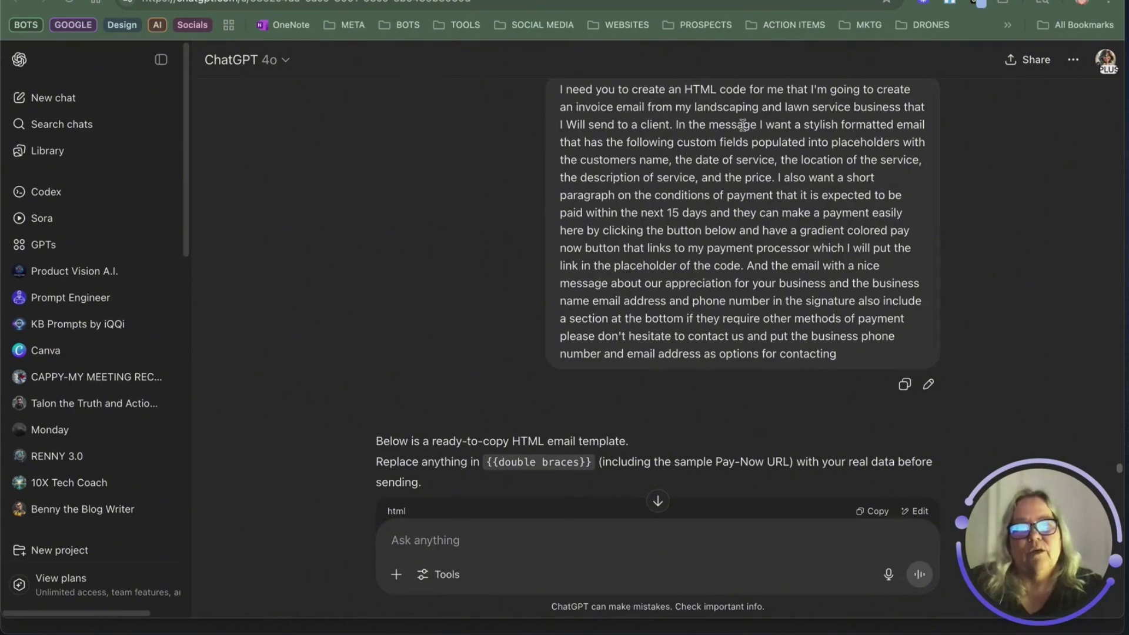
{"action": "scroll", "coordinate": [635, 214], "scroll_direction": "down", "scroll_amount": 5}
{"action": "scroll", "coordinate": [511, 310], "scroll_direction": "down", "scroll_amount": 5}
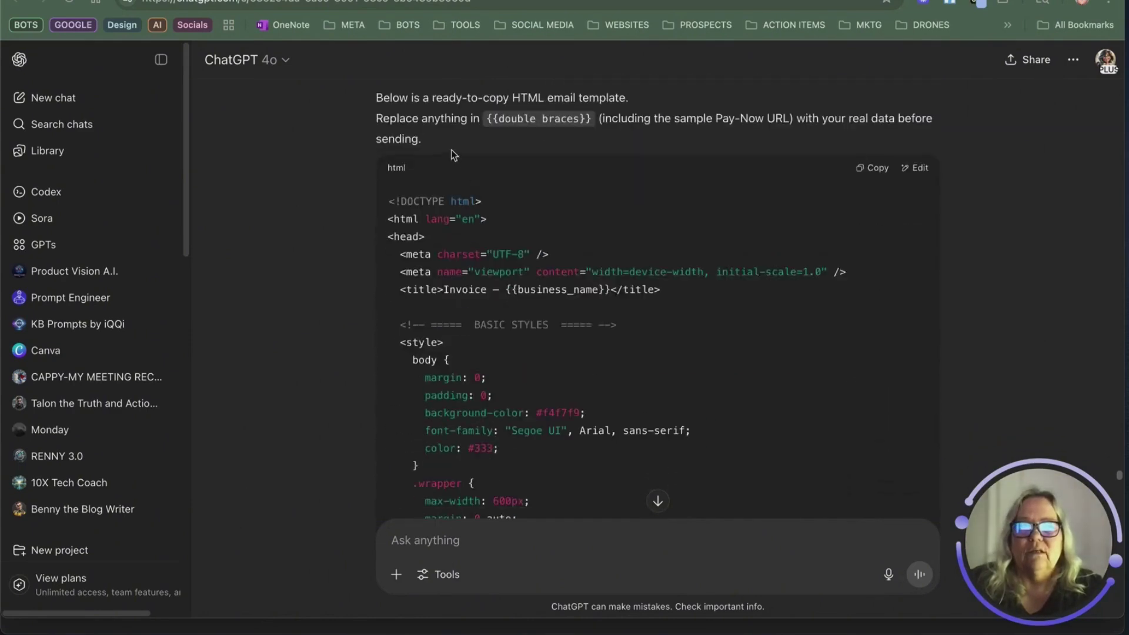
{"action": "scroll", "coordinate": [729, 200], "scroll_direction": "down", "scroll_amount": 2}
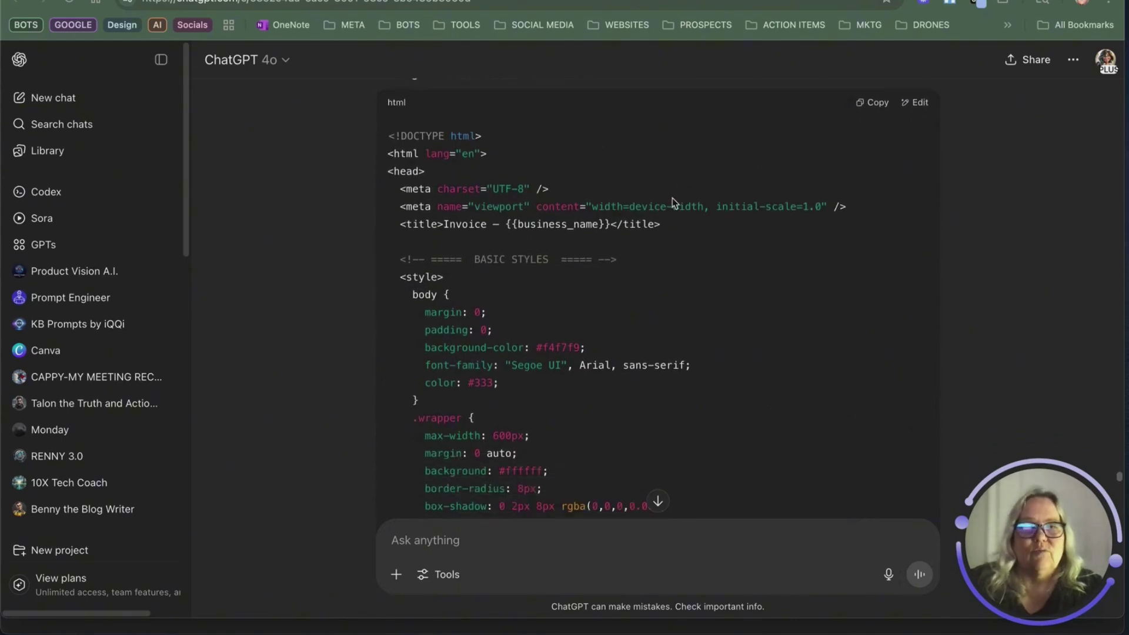
{"action": "scroll", "coordinate": [598, 178], "scroll_direction": "down", "scroll_amount": 10}
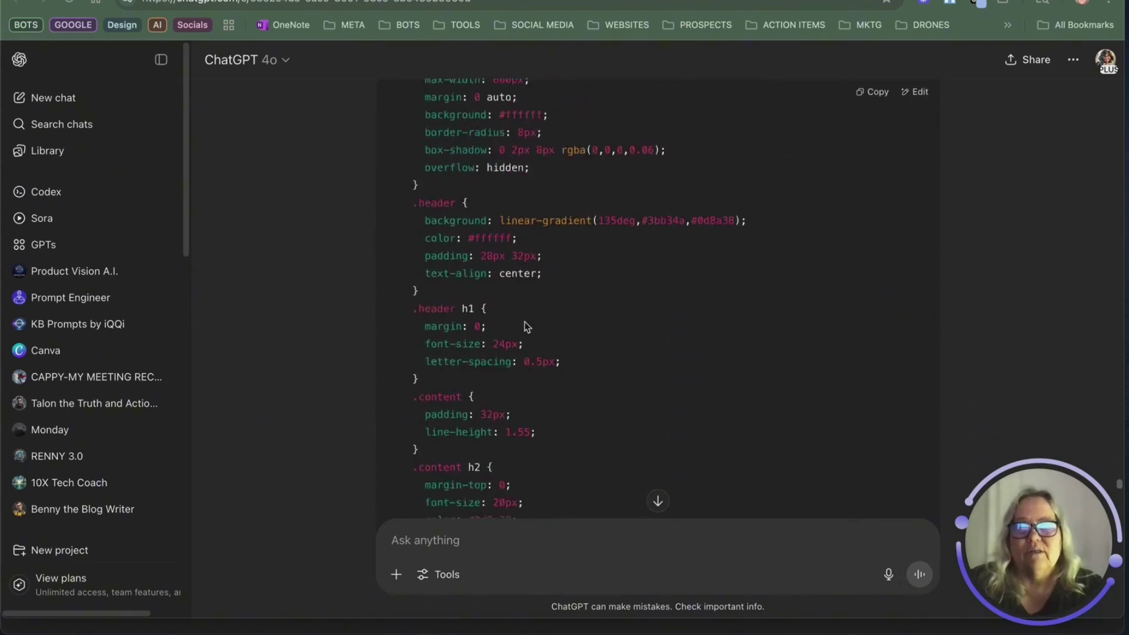
{"action": "scroll", "coordinate": [538, 376], "scroll_direction": "down", "scroll_amount": 7}
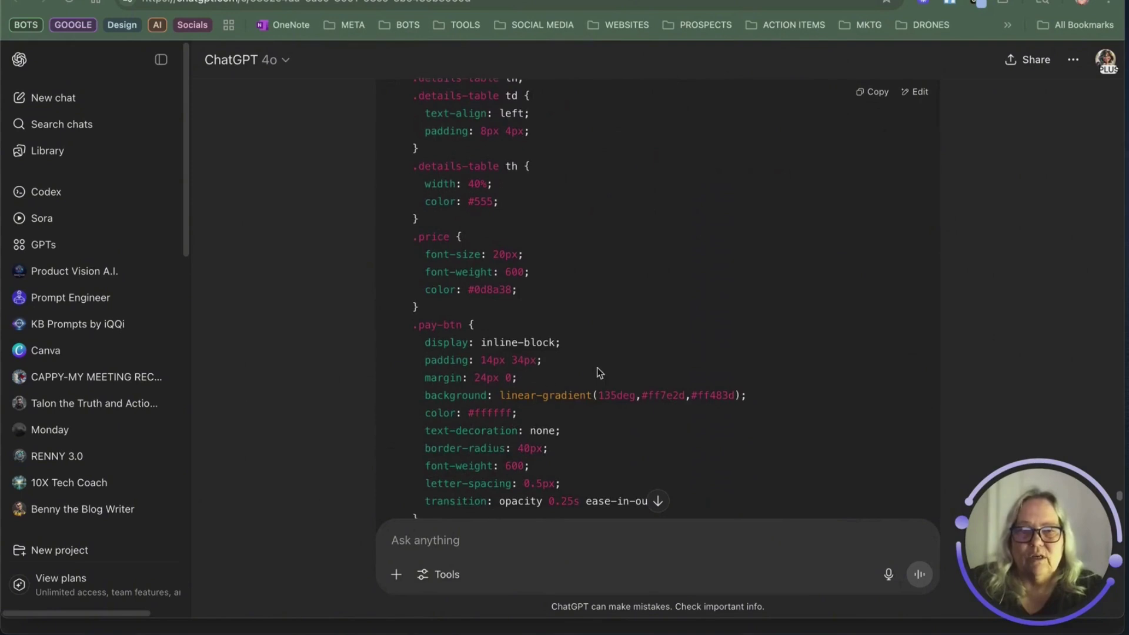
{"action": "scroll", "coordinate": [598, 372], "scroll_direction": "down", "scroll_amount": 10}
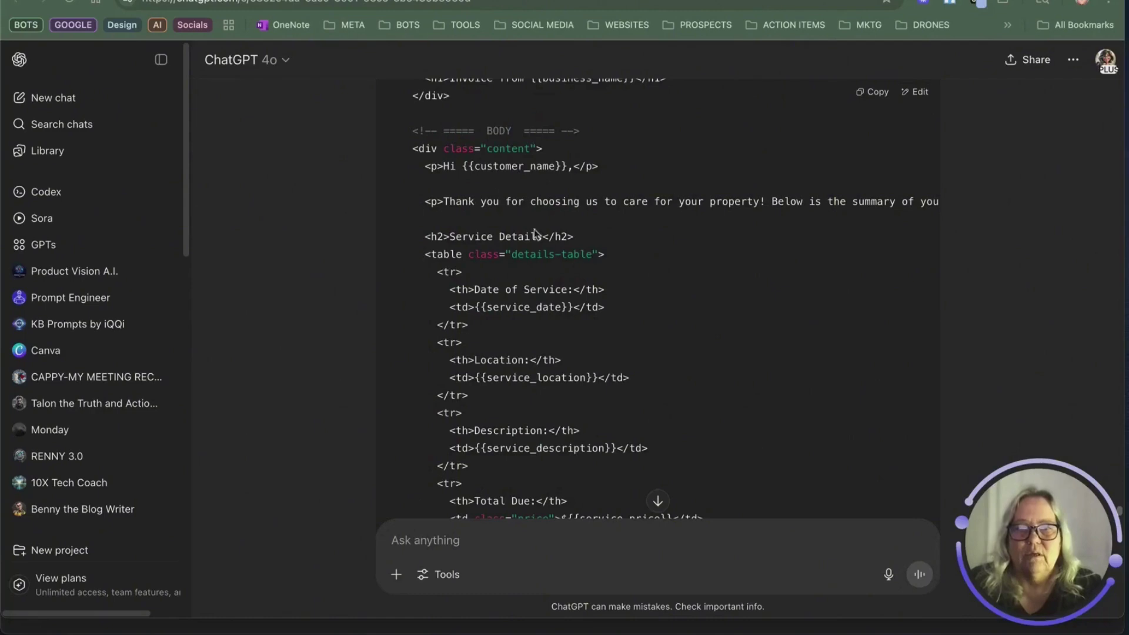
{"action": "scroll", "coordinate": [620, 386], "scroll_direction": "down", "scroll_amount": 8}
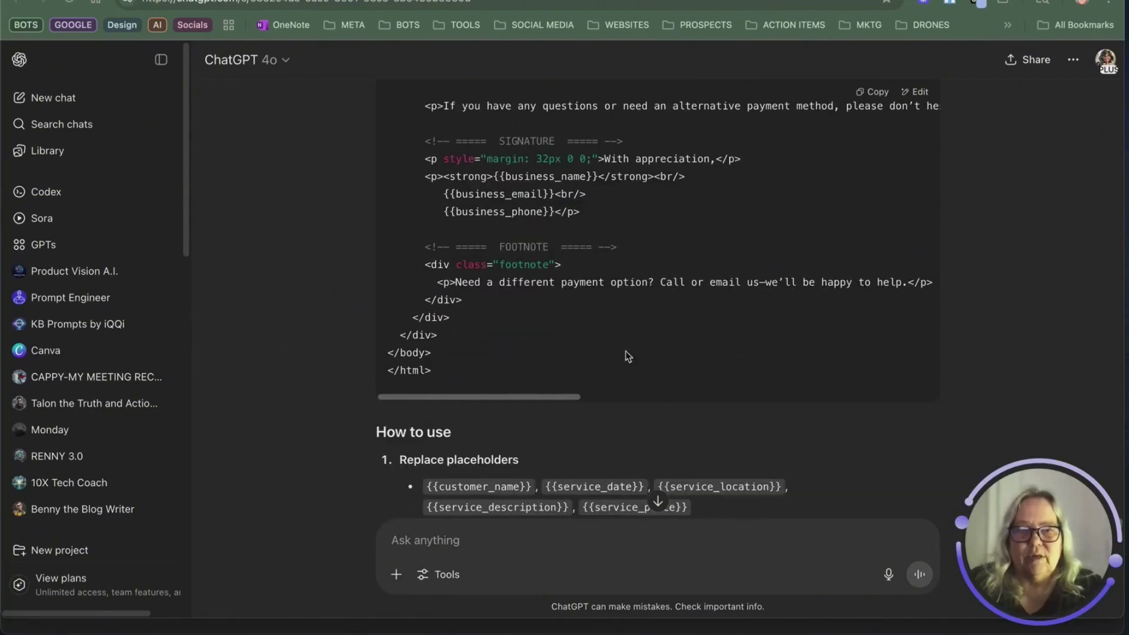
{"action": "left_click", "coordinate": [876, 92]}
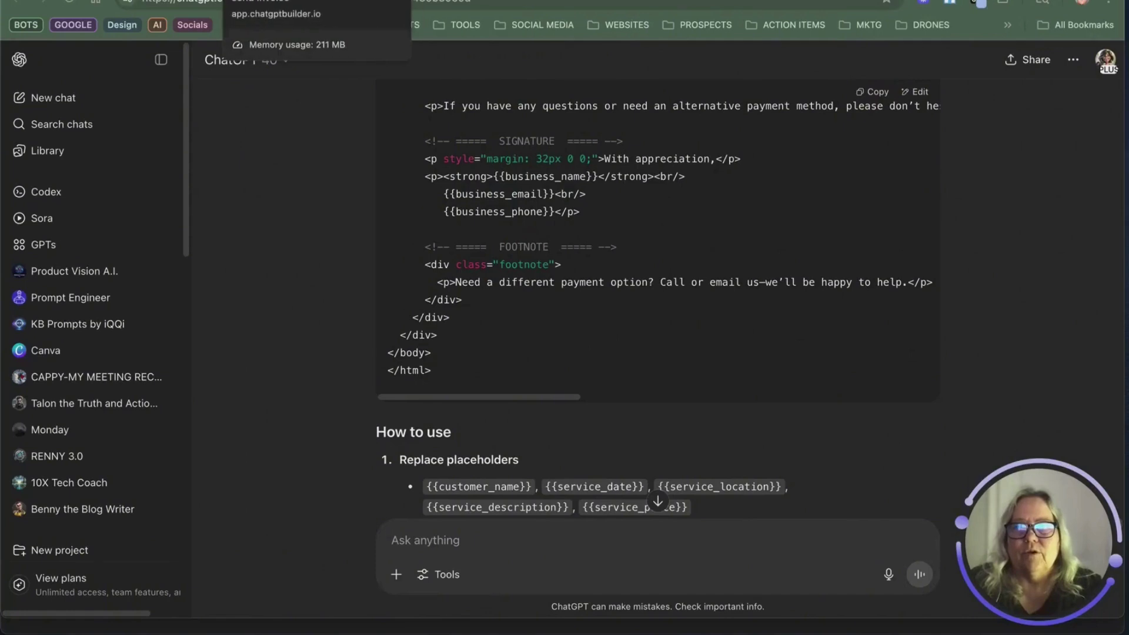
Step: Replace the default prompt with instructions for a beautiful HTML email for abc lawn company
{"action": "left_click", "coordinate": [246, 1]}
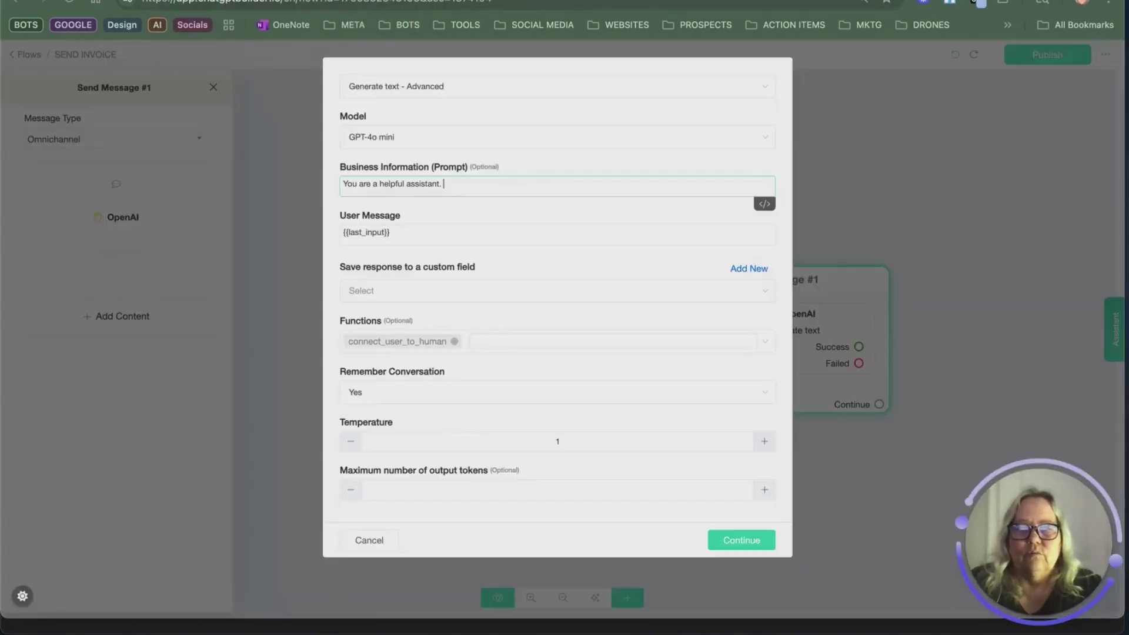
{"action": "left_click", "coordinate": [565, 186]}
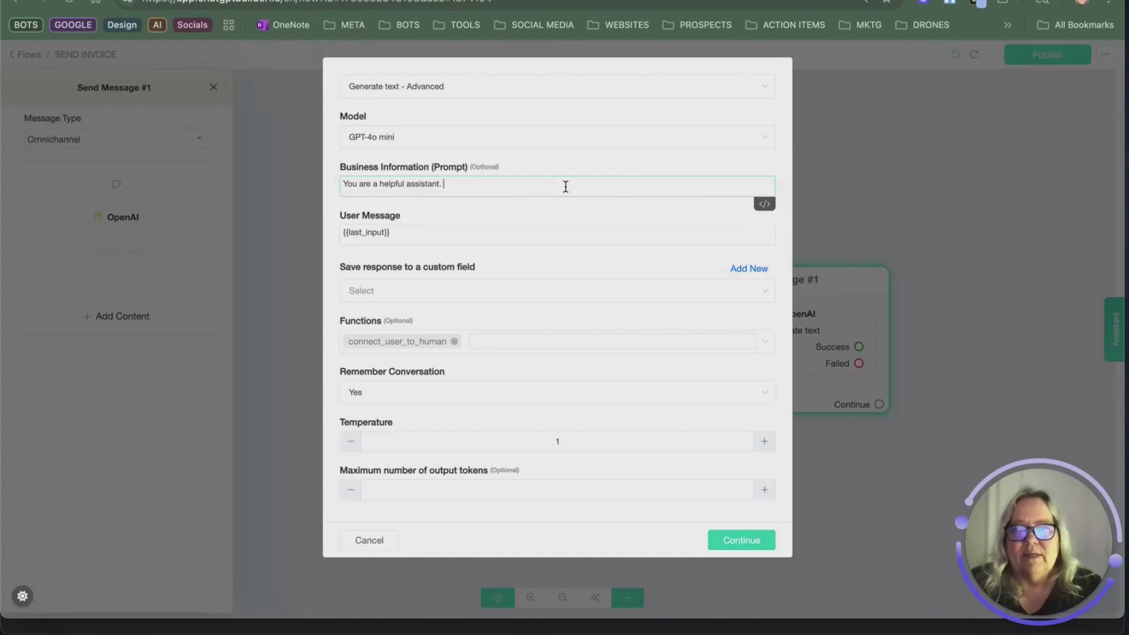
{"action": "left_click_drag", "start_coordinate": [440, 183], "coordinate": [345, 184]}
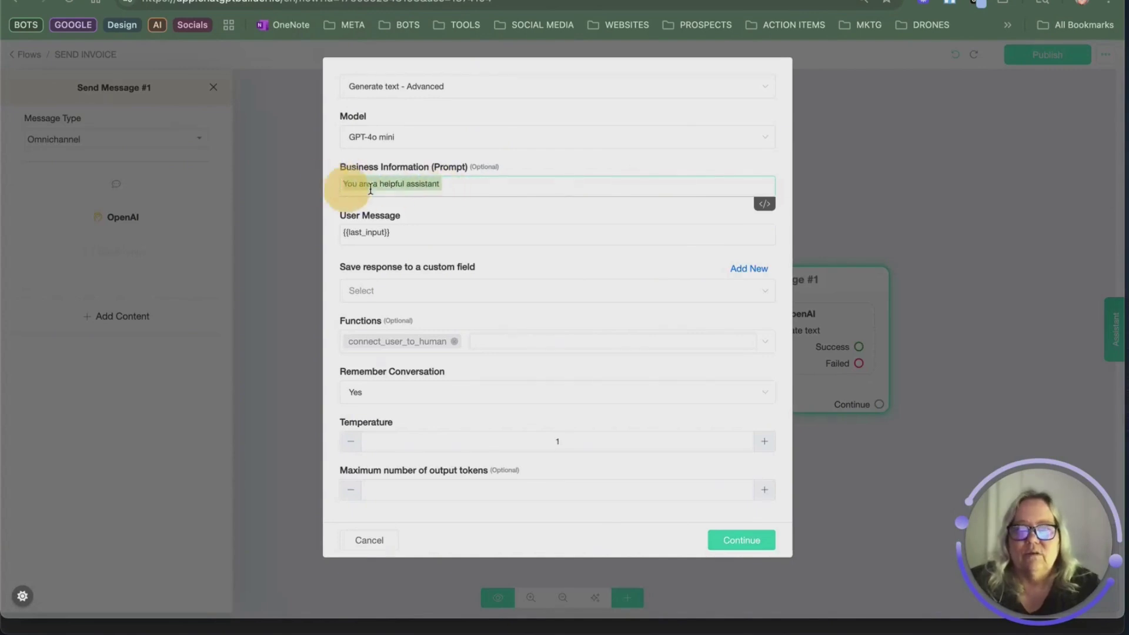
{"action": "right_click", "coordinate": [375, 185]}
{"action": "left_click", "coordinate": [448, 332]}
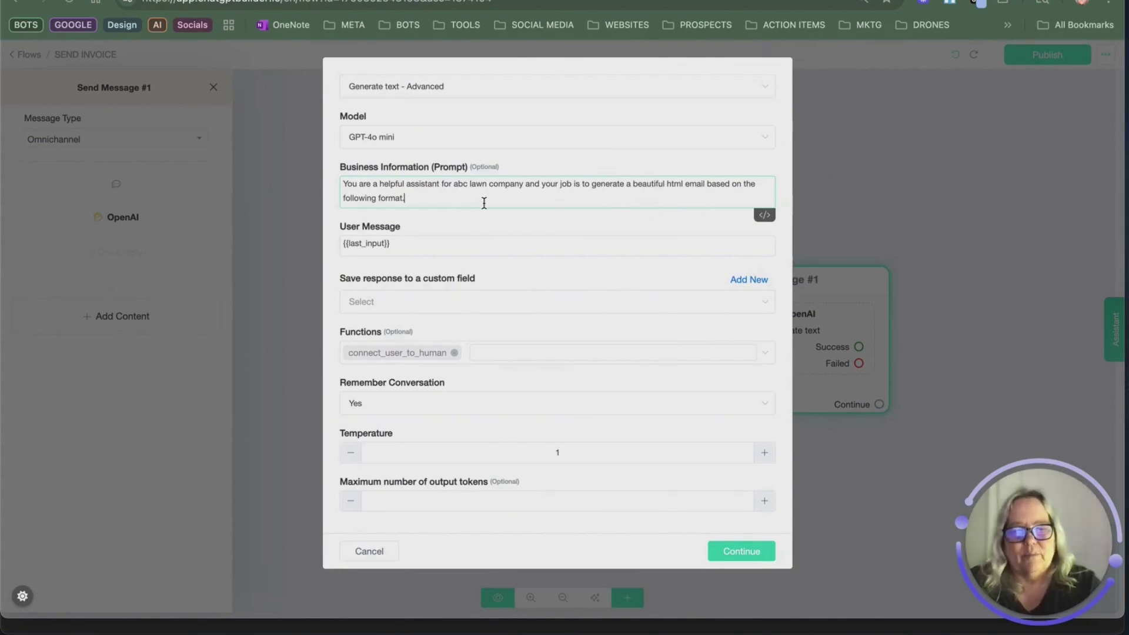
{"action": "key", "text": "Return"}
{"action": "key", "text": "Return"}
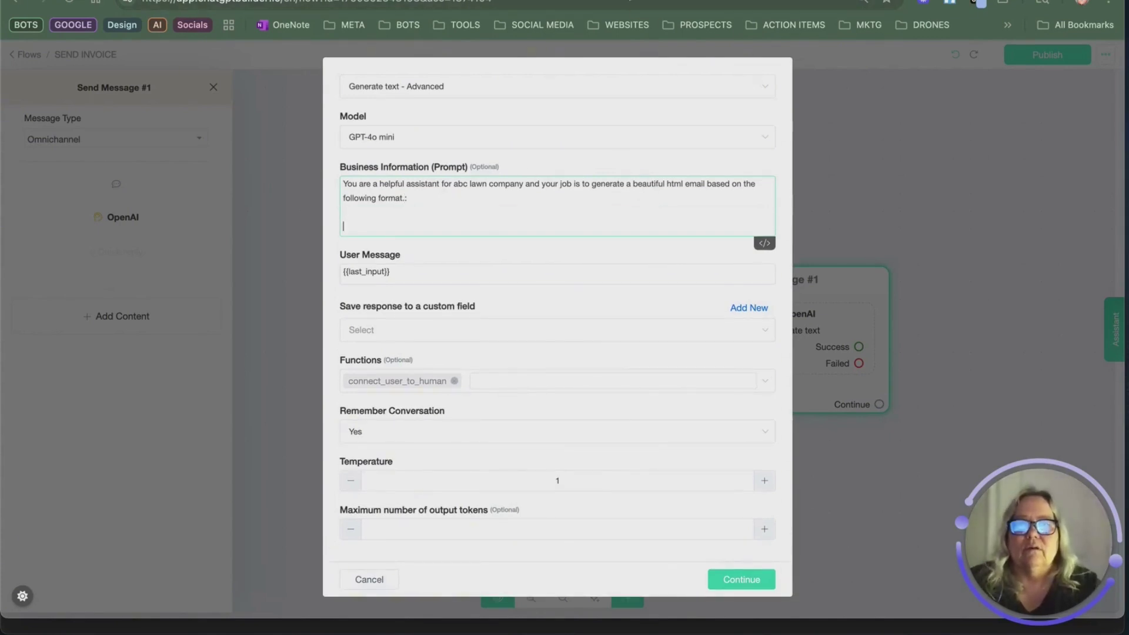
Step: Recopy the HTML invoice template from ChatGPT and paste it below the prompt text
{"action": "key", "text": "ctrl+Tab"}
{"action": "left_click", "coordinate": [870, 92]}
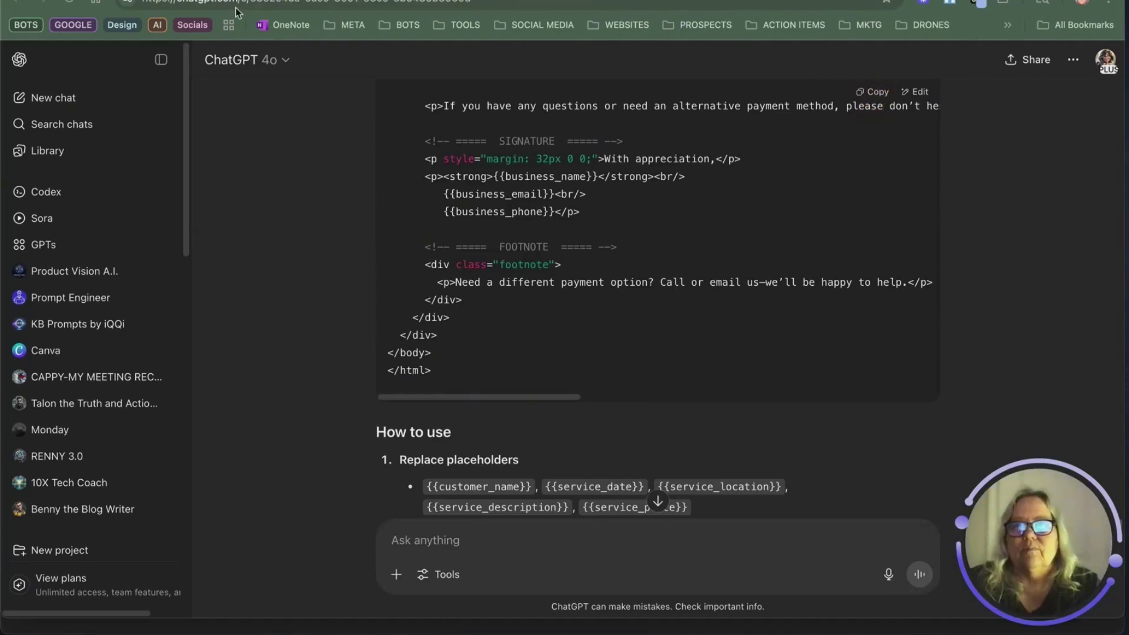
{"action": "key", "text": "ctrl+Tab"}
{"action": "key", "text": "ctrl+v"}
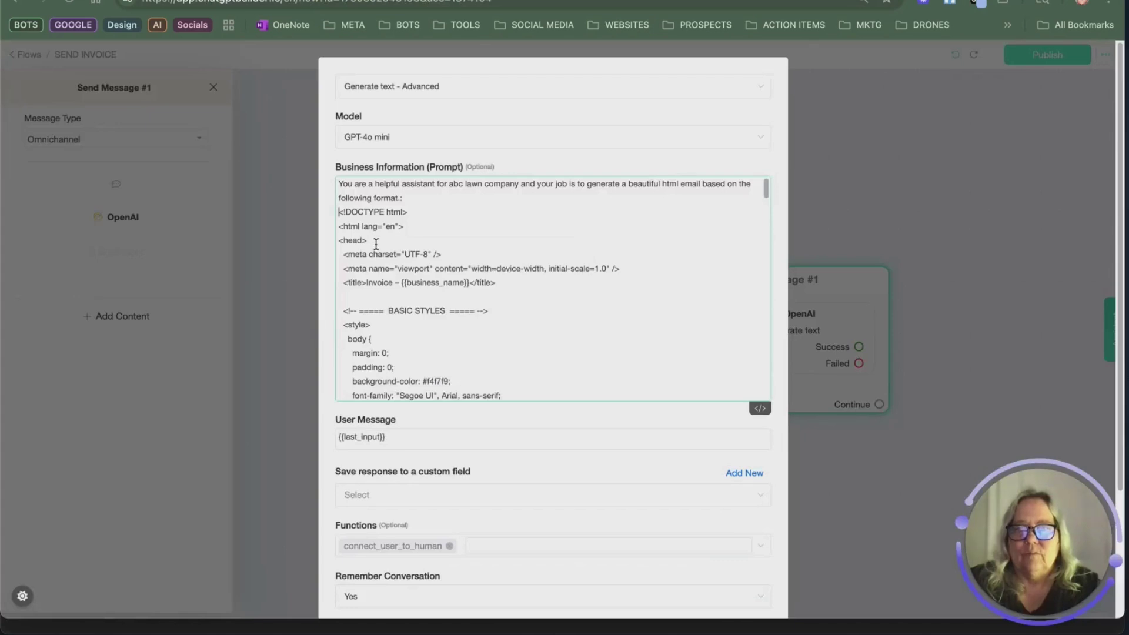
{"action": "scroll", "coordinate": [470, 260], "scroll_direction": "down", "scroll_amount": 10}
{"action": "scroll", "coordinate": [470, 260], "scroll_direction": "down", "scroll_amount": 10}
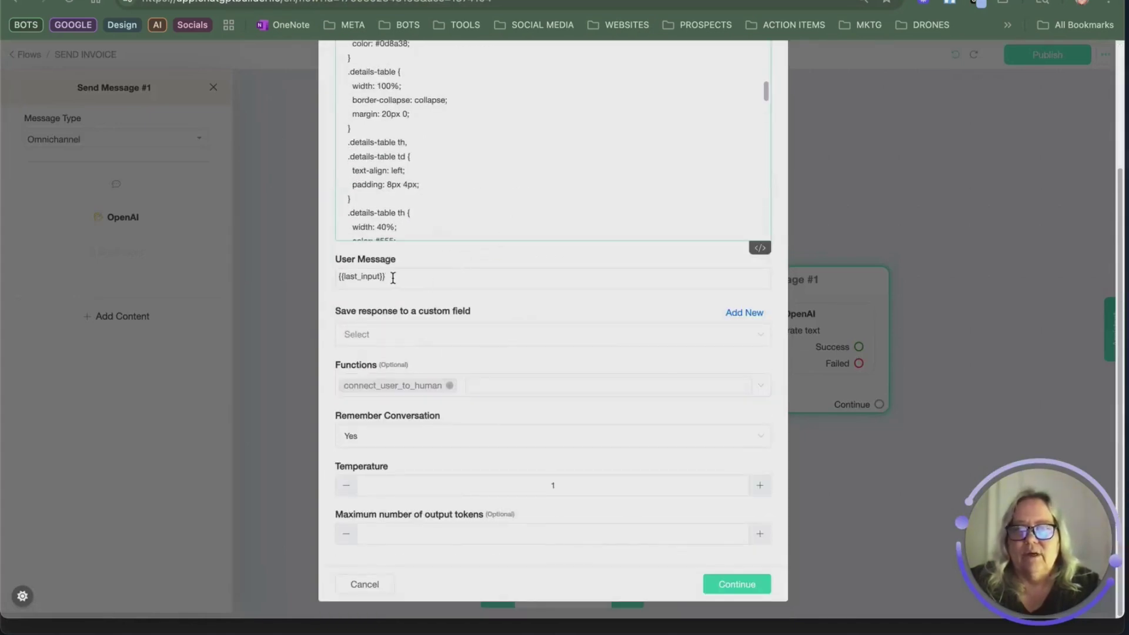
Step: Replace {{last_input}} with the email instruction, inserting customer name, job description and invoice price fields
{"action": "triple_click", "coordinate": [390, 276]}
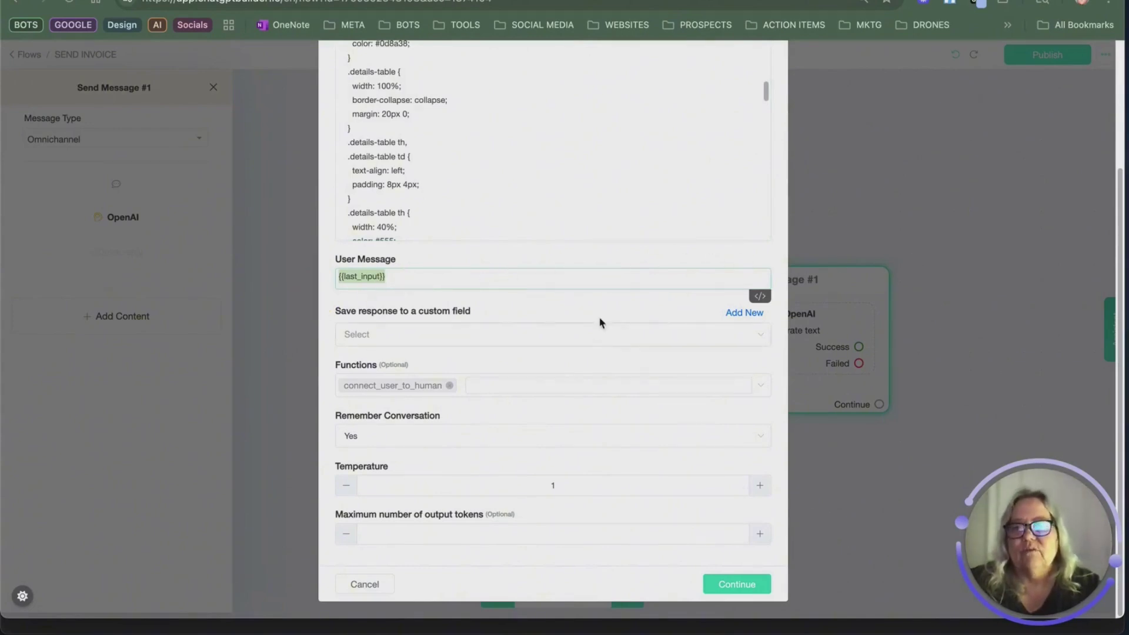
{"action": "key", "text": "ctrl+v"}
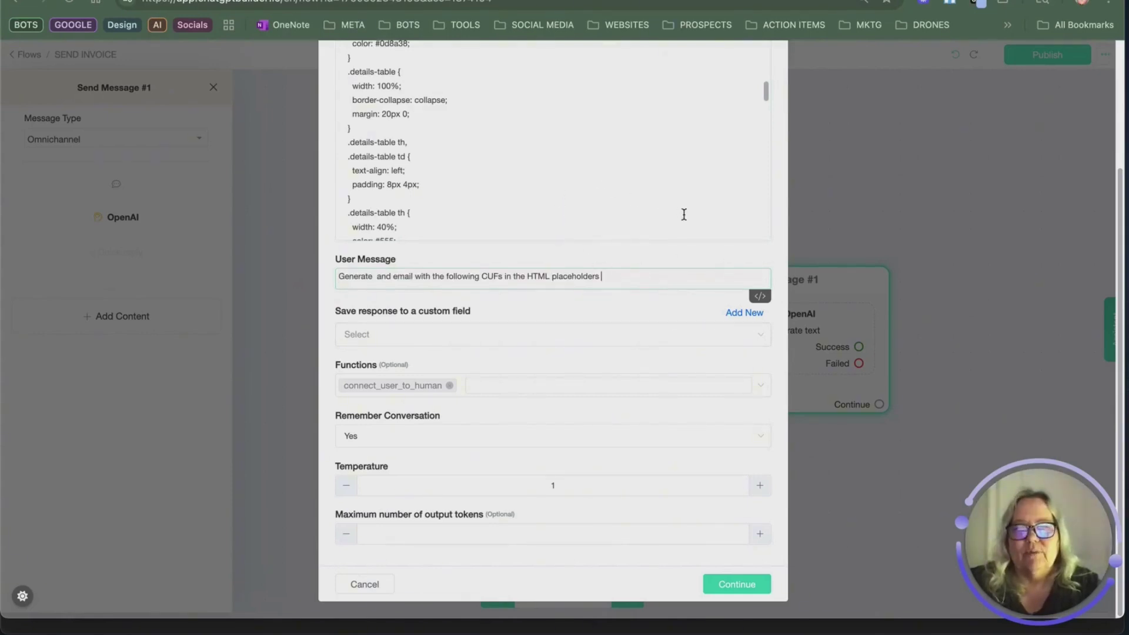
{"action": "left_click", "coordinate": [759, 296]}
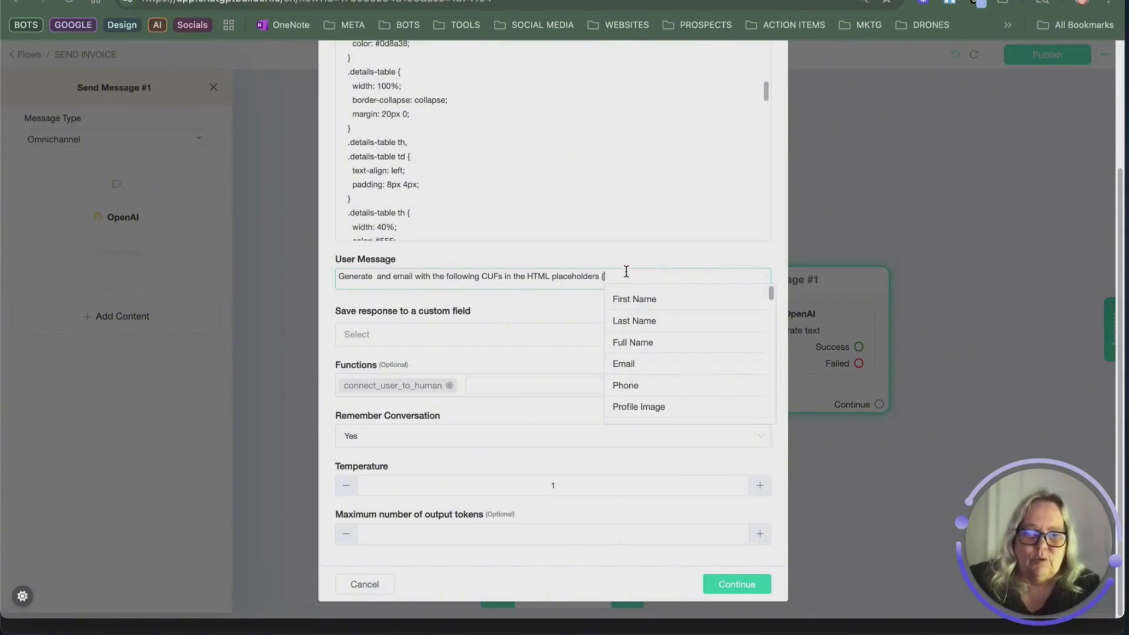
{"action": "type", "text": "c"}
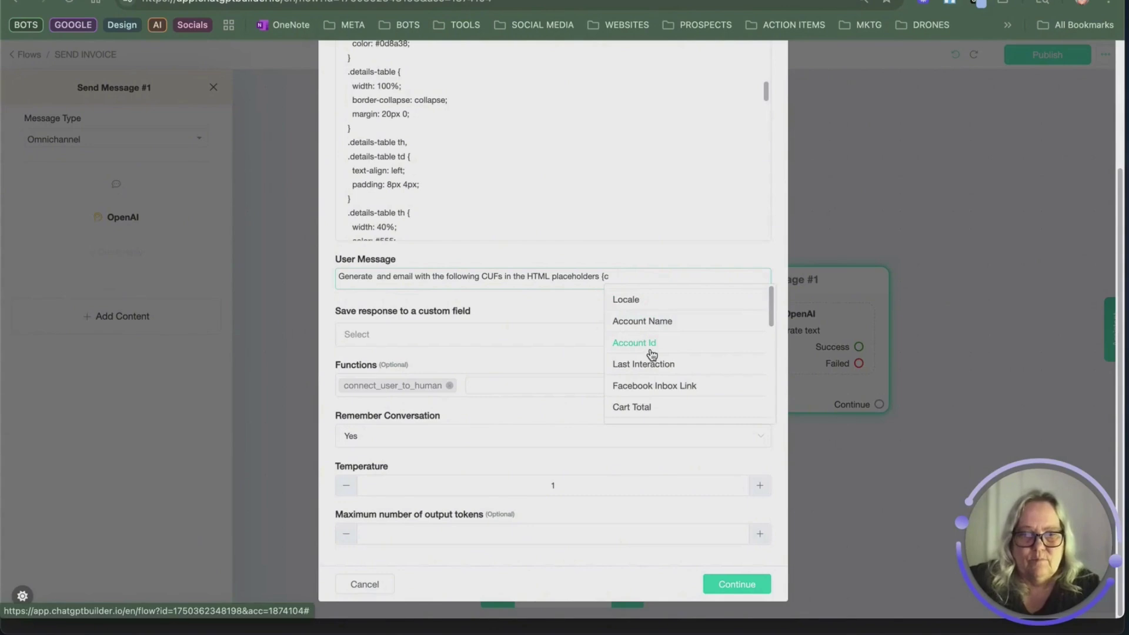
{"action": "type", "text": "u"}
{"action": "left_click", "coordinate": [646, 325]}
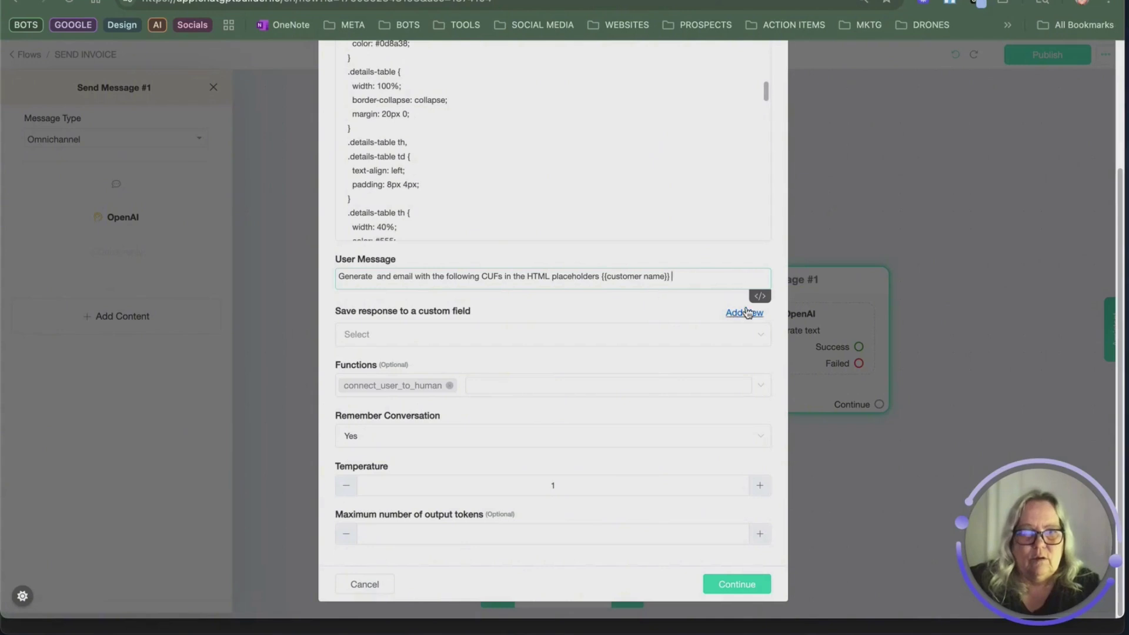
{"action": "type", "text": "{"}
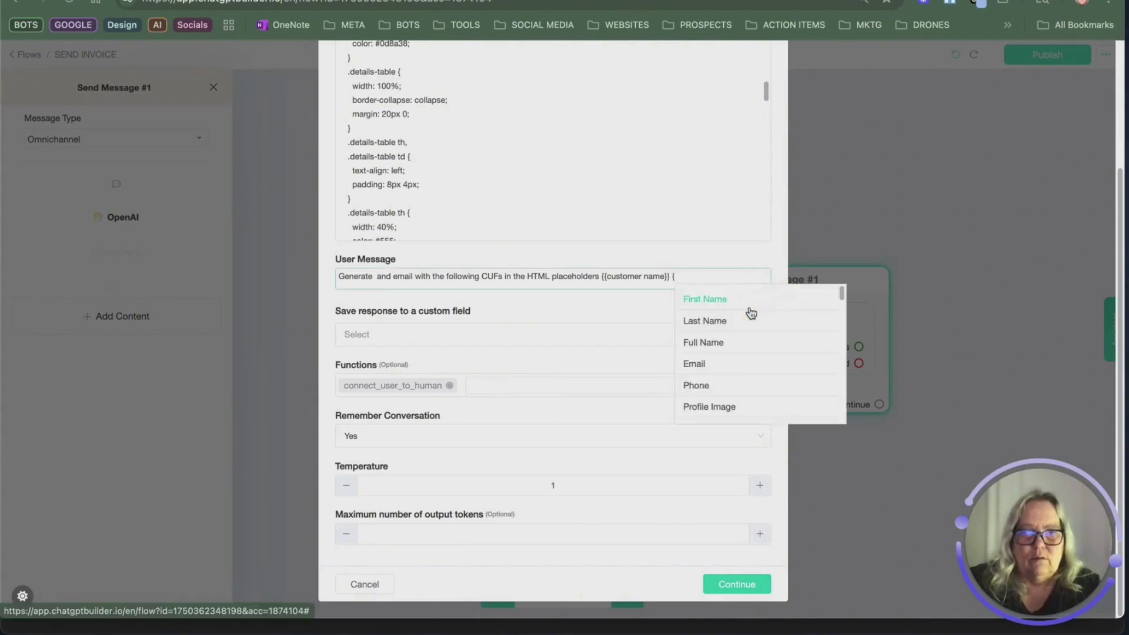
{"action": "type", "text": "jo"}
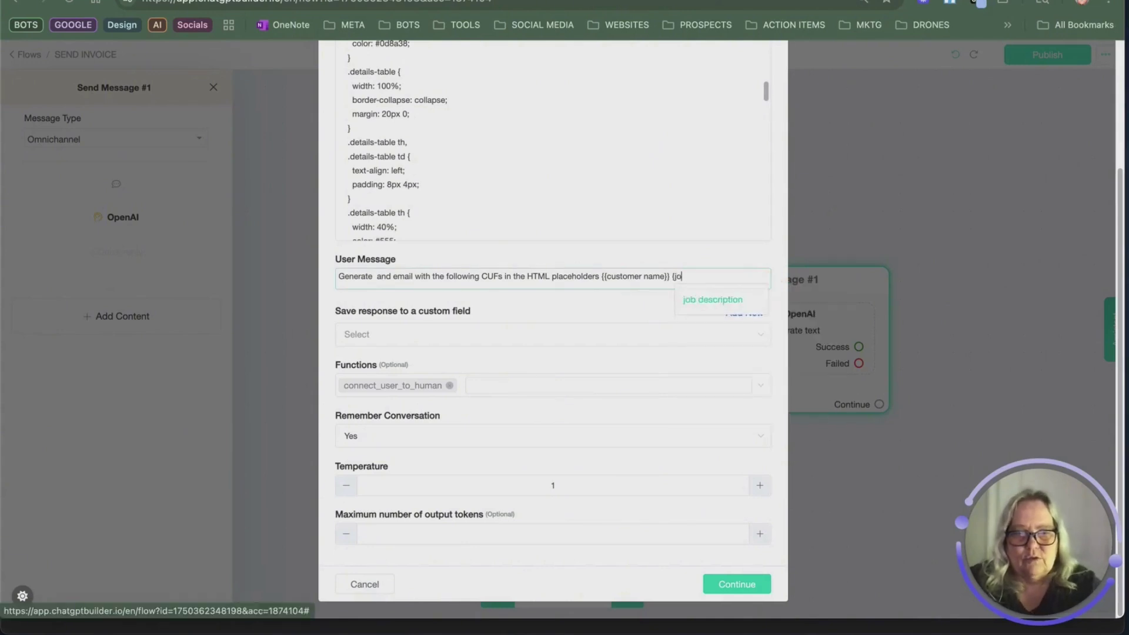
{"action": "left_click", "coordinate": [736, 299]}
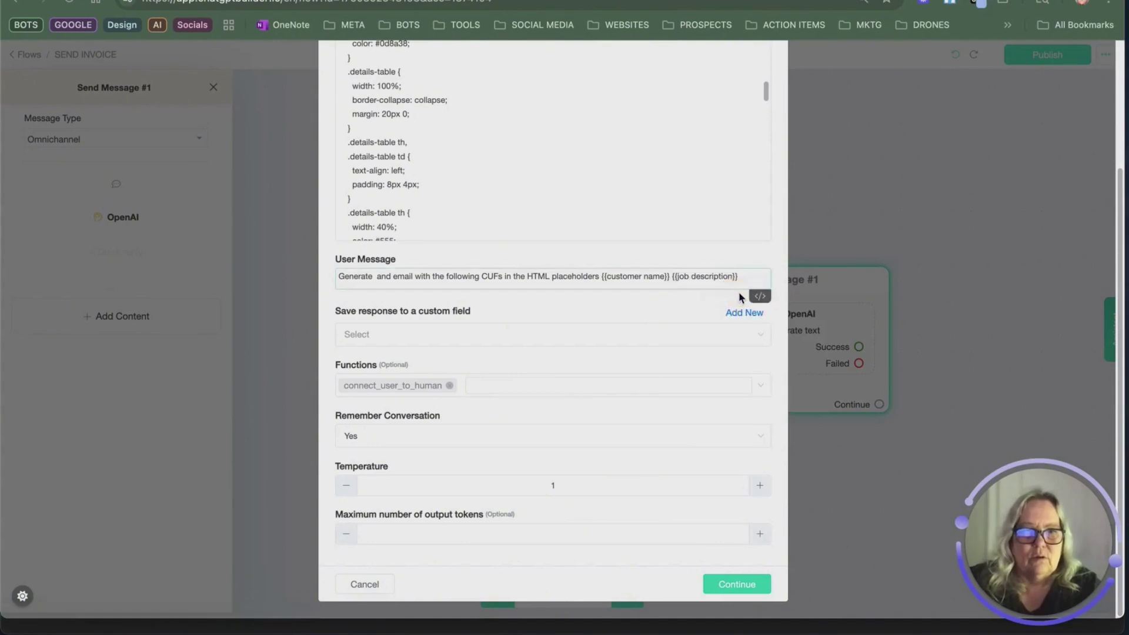
{"action": "type", "text": "{"}
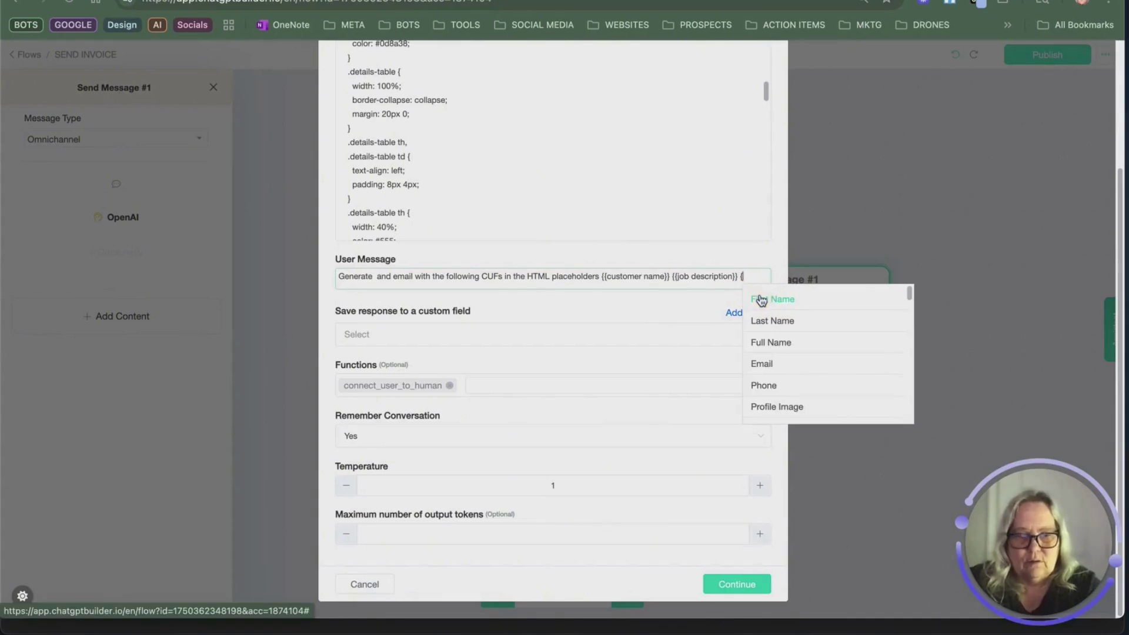
{"action": "type", "text": "inv"}
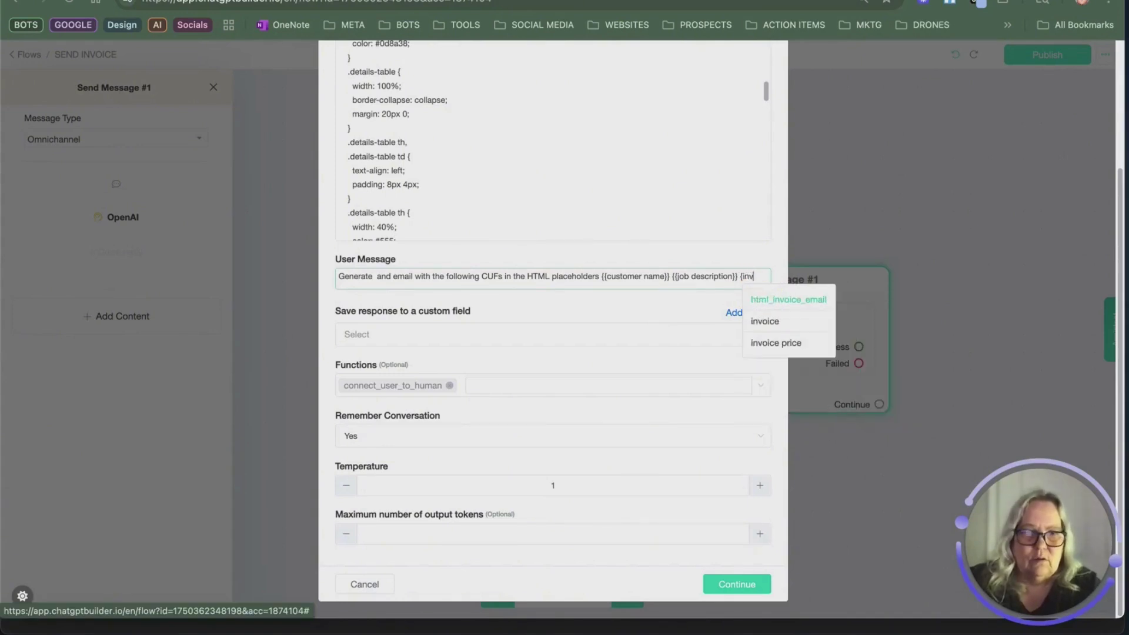
{"action": "left_click", "coordinate": [806, 343]}
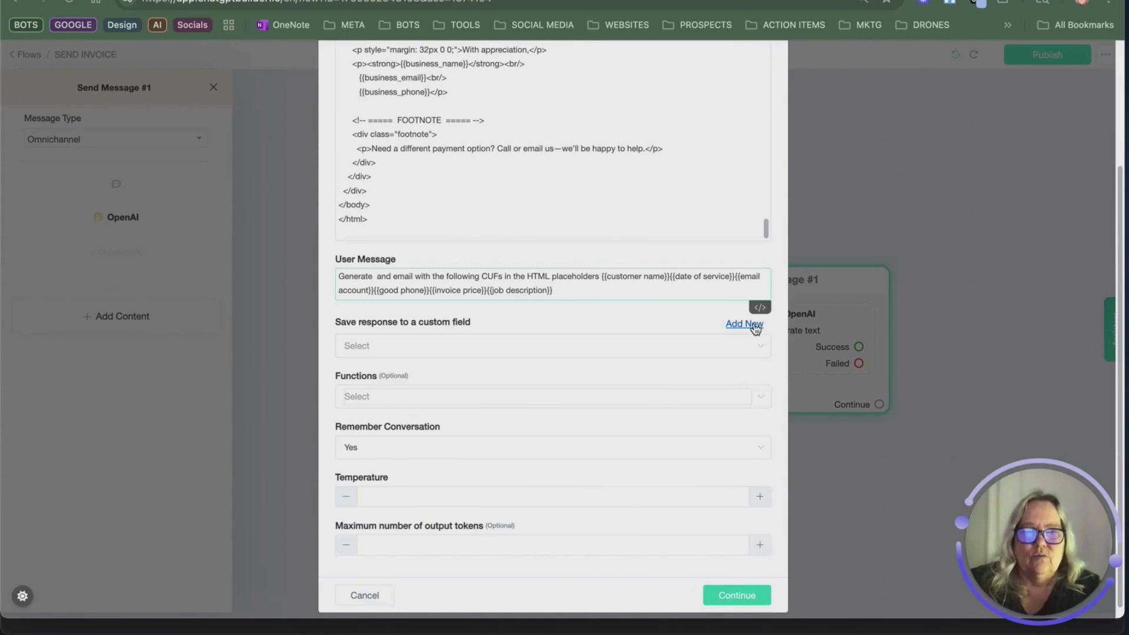
Step: Save the OpenAI reply to html_invoice_email and close the step settings
{"action": "left_click", "coordinate": [702, 351]}
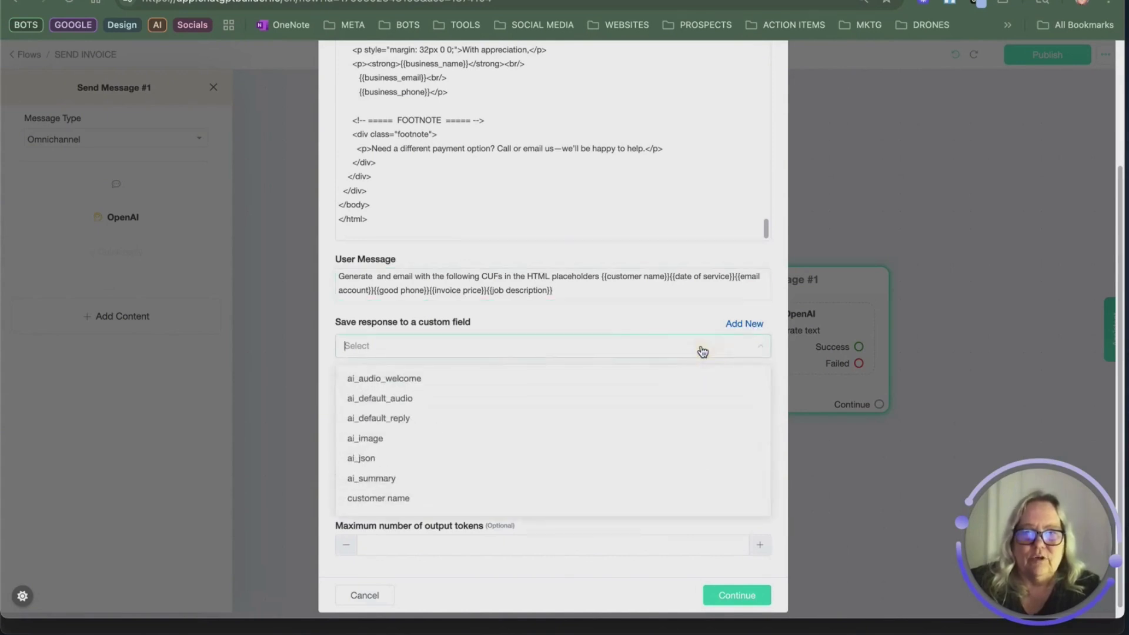
{"action": "type", "text": "ht"}
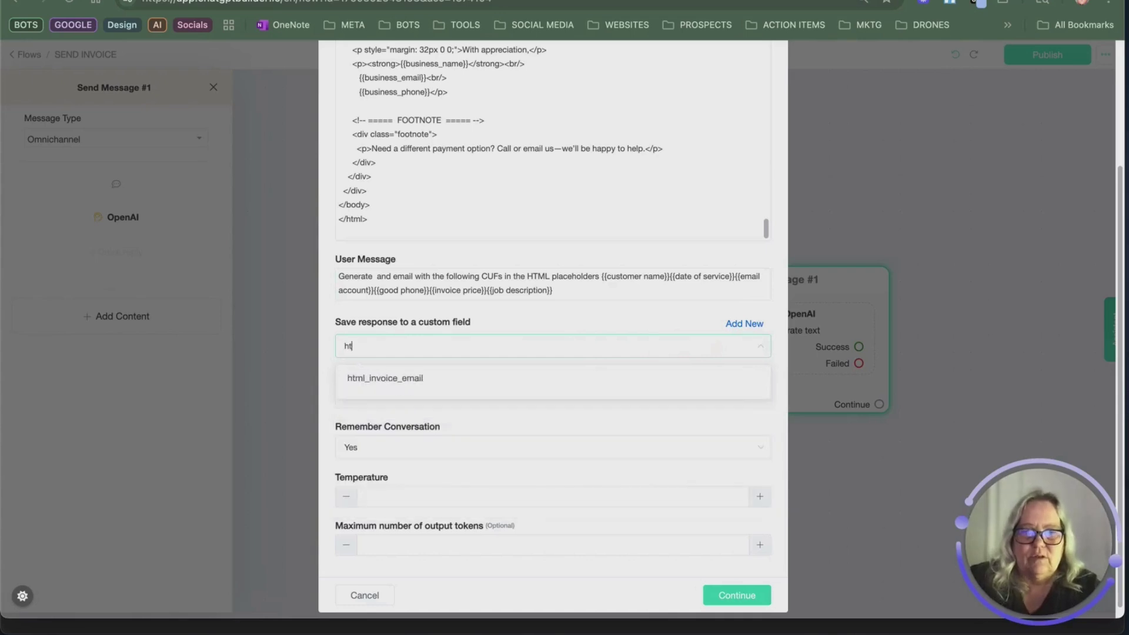
{"action": "left_click", "coordinate": [407, 377]}
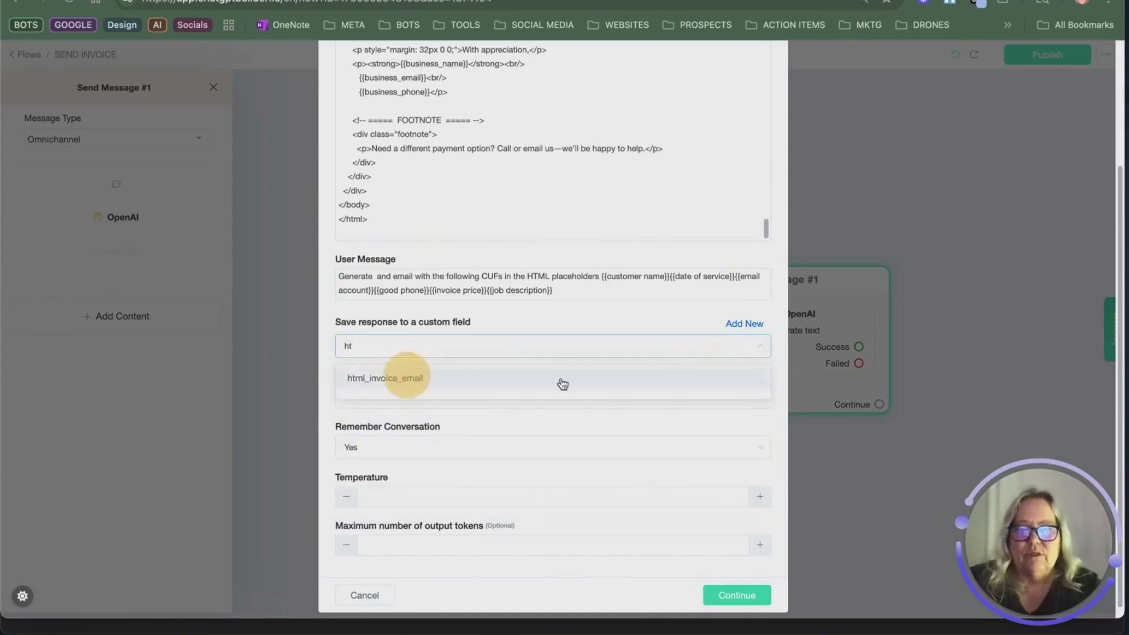
{"action": "key", "text": "Escape"}
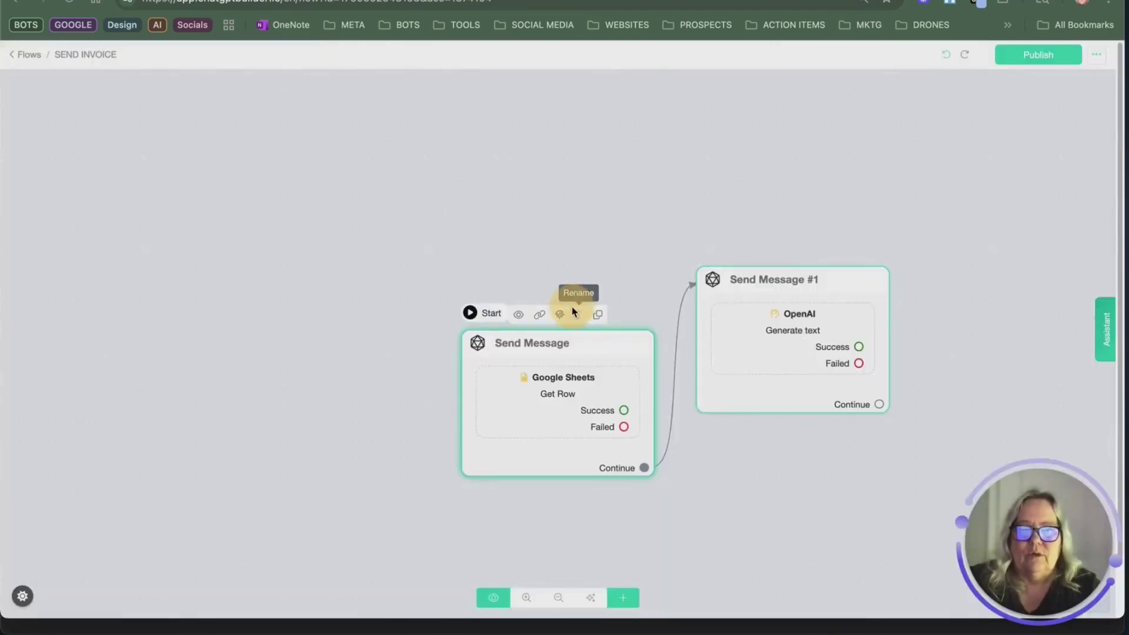
Step: Rename the Google Sheets step to 'Send Get Row from Google Sheets'
{"action": "left_click", "coordinate": [576, 312]}
{"action": "double_click", "coordinate": [476, 115]}
{"action": "right_click", "coordinate": [476, 115]}
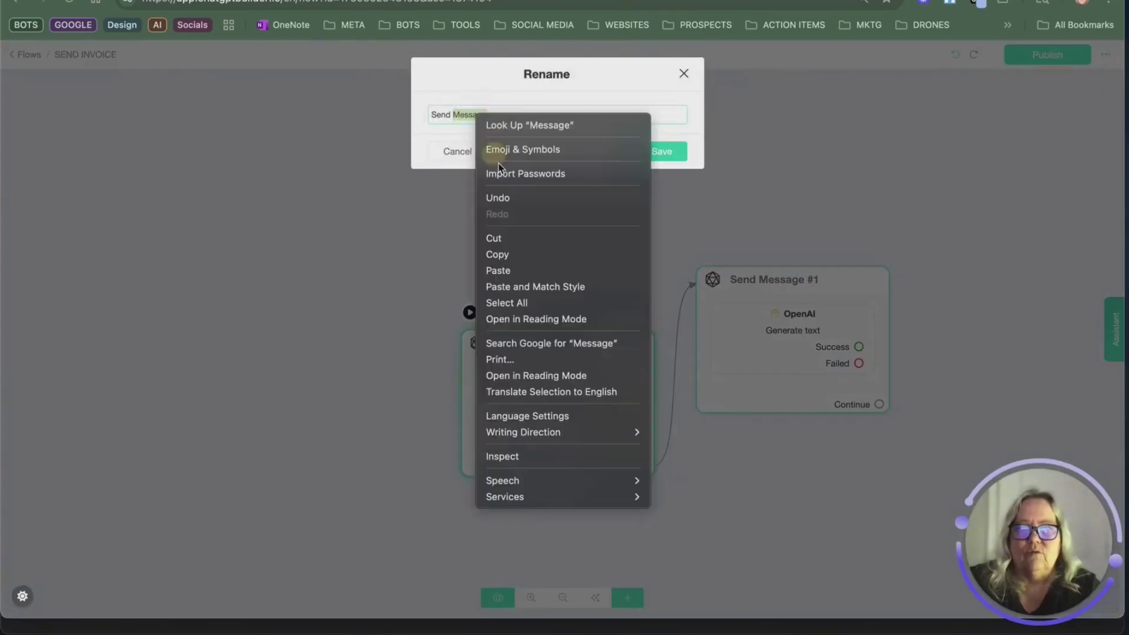
{"action": "left_click", "coordinate": [545, 272]}
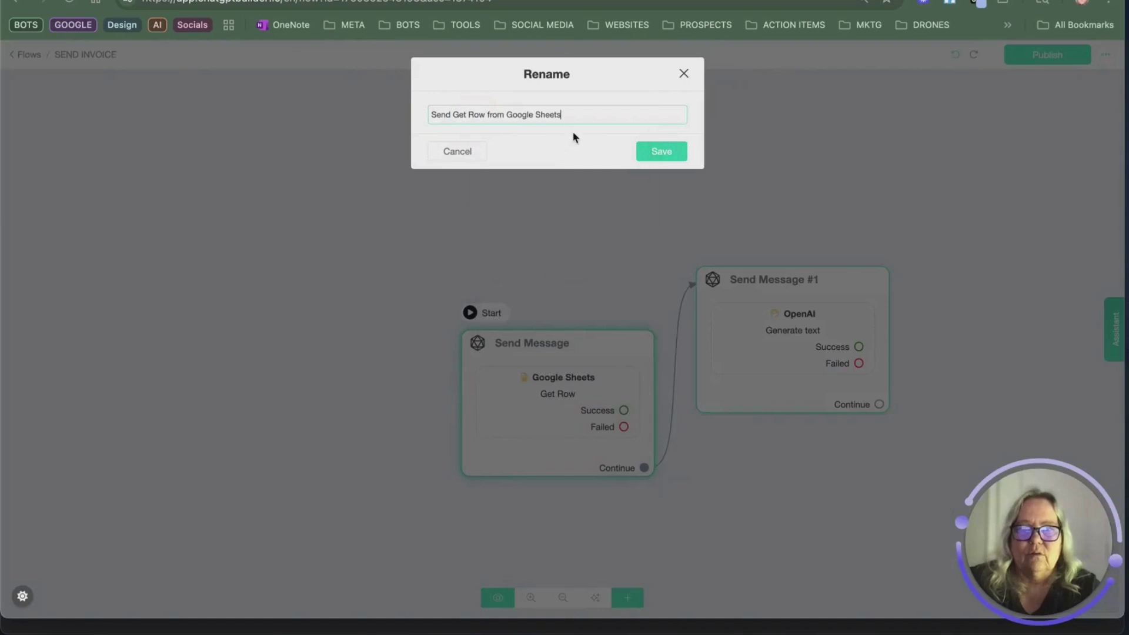
{"action": "left_click", "coordinate": [662, 151]}
Step: Rename the OpenAI step to 'Generate Invoice Email' and move both steps up and left
{"action": "mouse_move", "coordinate": [807, 286]}
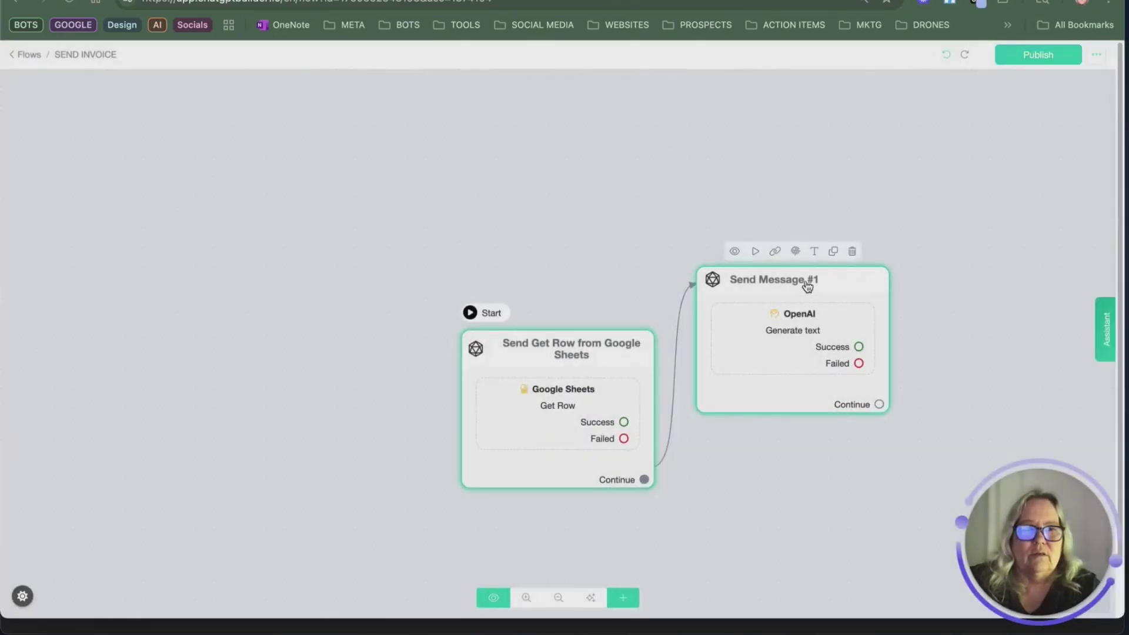
{"action": "left_click", "coordinate": [813, 251]}
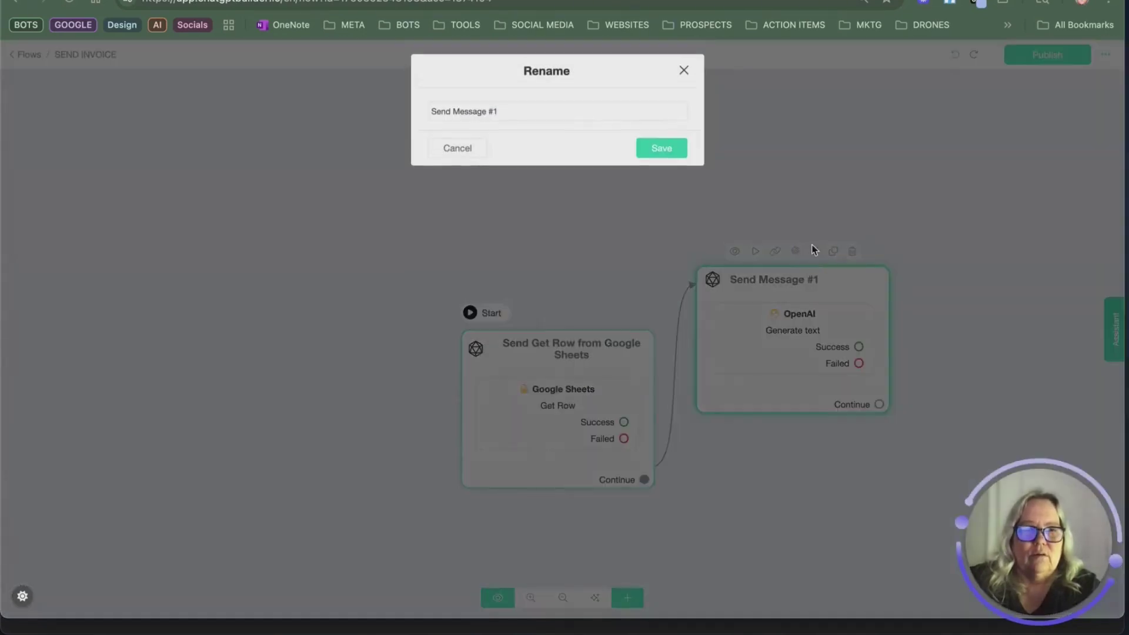
{"action": "triple_click", "coordinate": [580, 123]}
{"action": "type", "text": "Generate "}
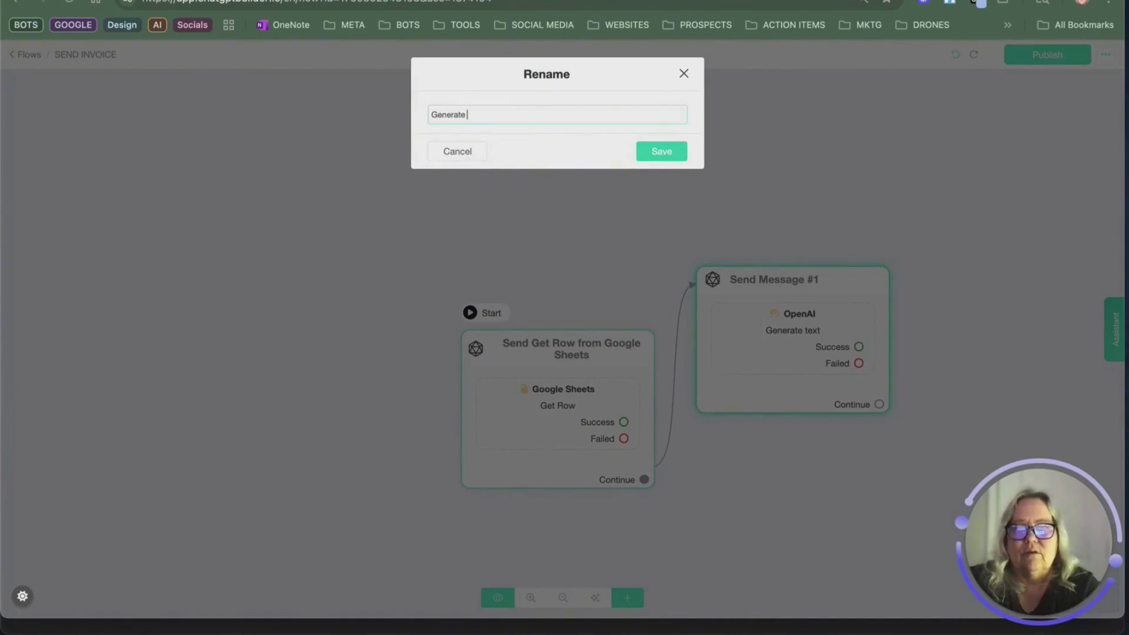
{"action": "type", "text": "Invoic"}
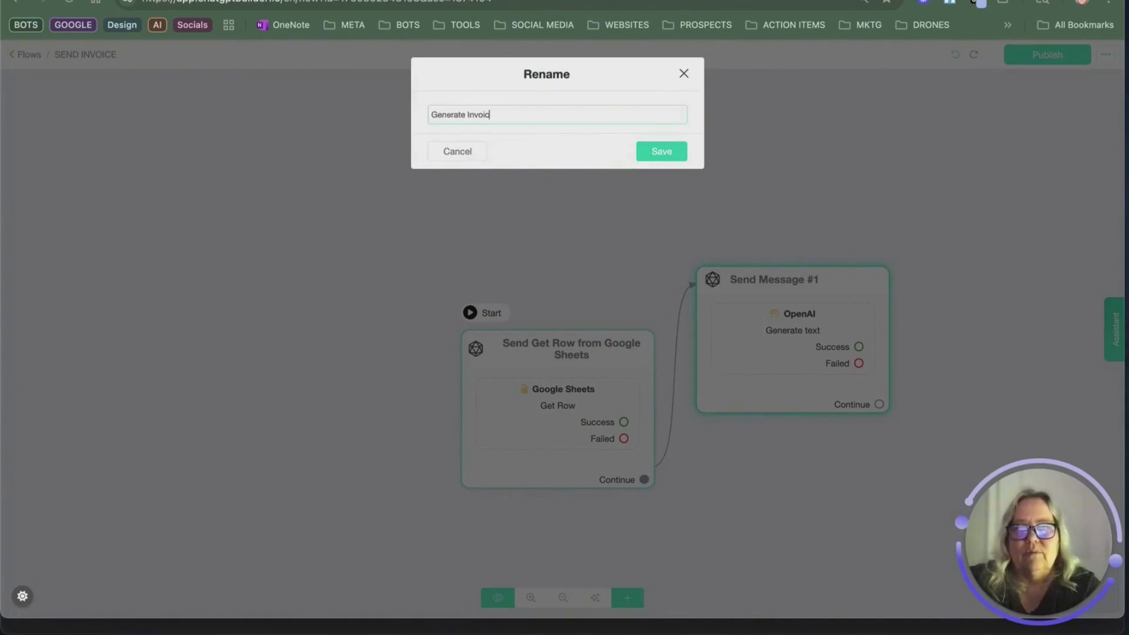
{"action": "type", "text": "e Email"}
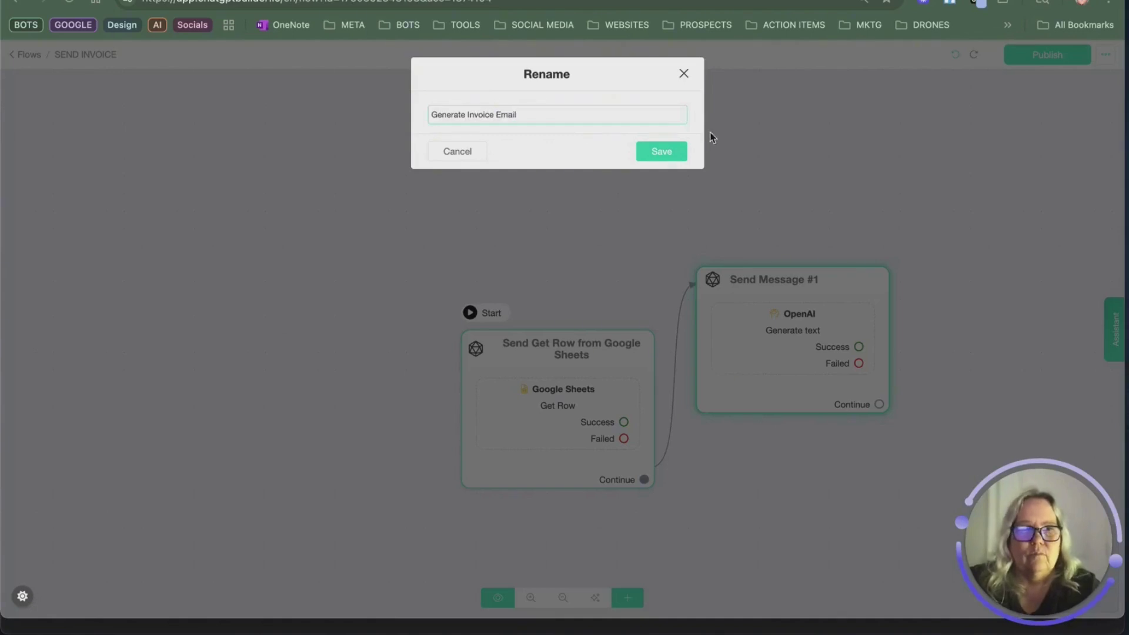
{"action": "left_click", "coordinate": [660, 154]}
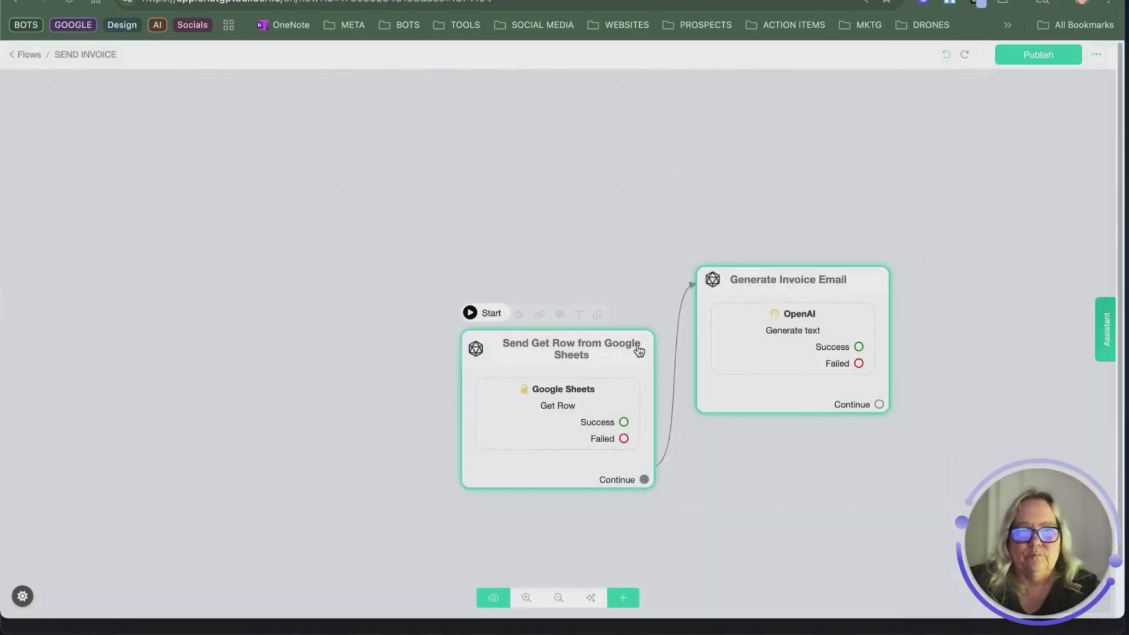
{"action": "left_click_drag", "start_coordinate": [639, 350], "coordinate": [579, 248]}
{"action": "left_click_drag", "start_coordinate": [737, 297], "coordinate": [665, 264]}
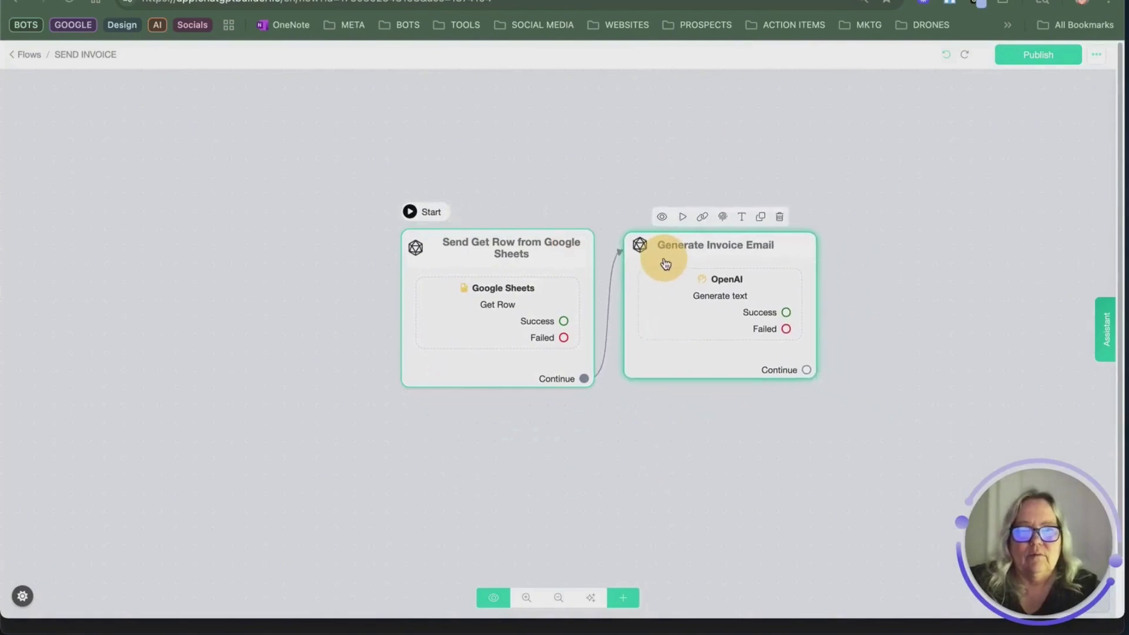
Step: Add a Send Email step at the top of the canvas and open it
{"action": "left_click", "coordinate": [622, 597]}
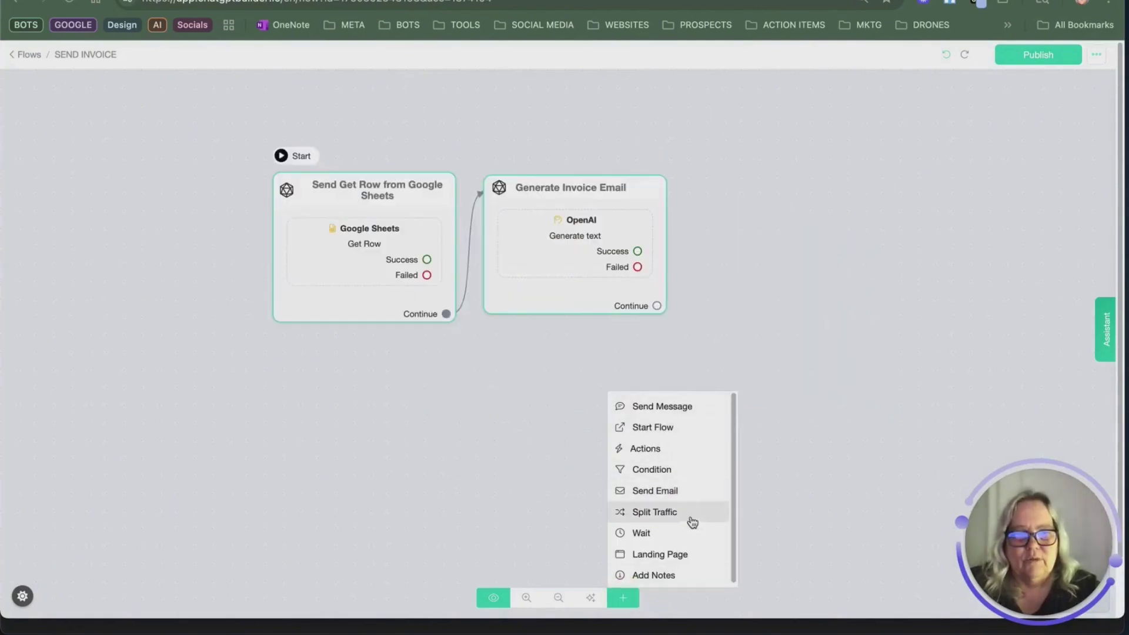
{"action": "left_click", "coordinate": [692, 497]}
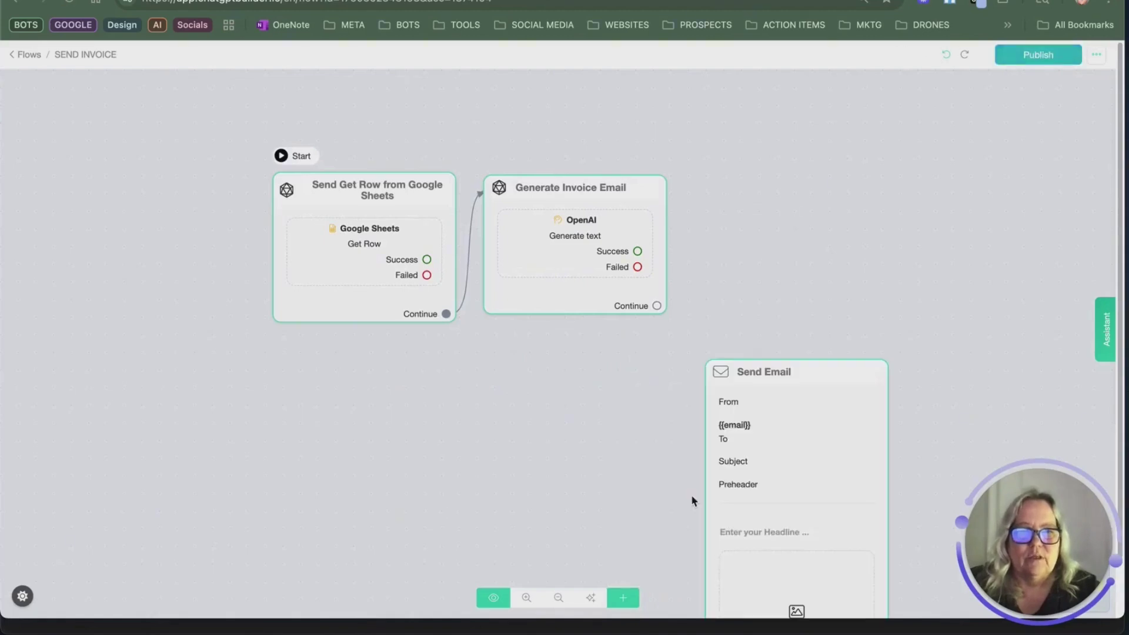
{"action": "left_click_drag", "start_coordinate": [813, 464], "coordinate": [832, 185]}
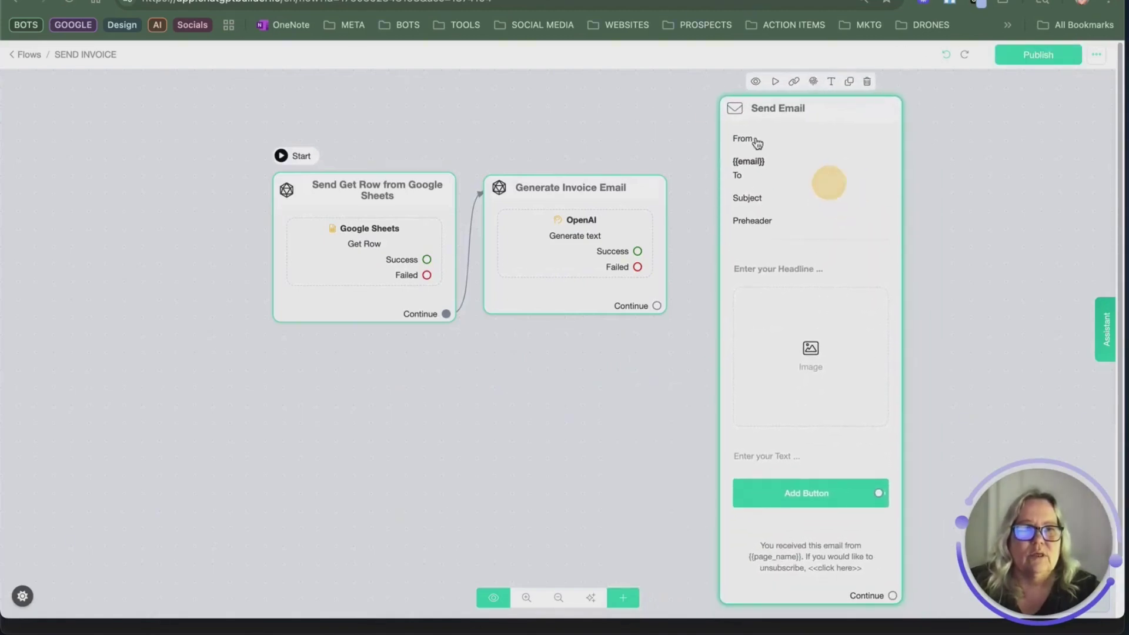
{"action": "left_click", "coordinate": [791, 180]}
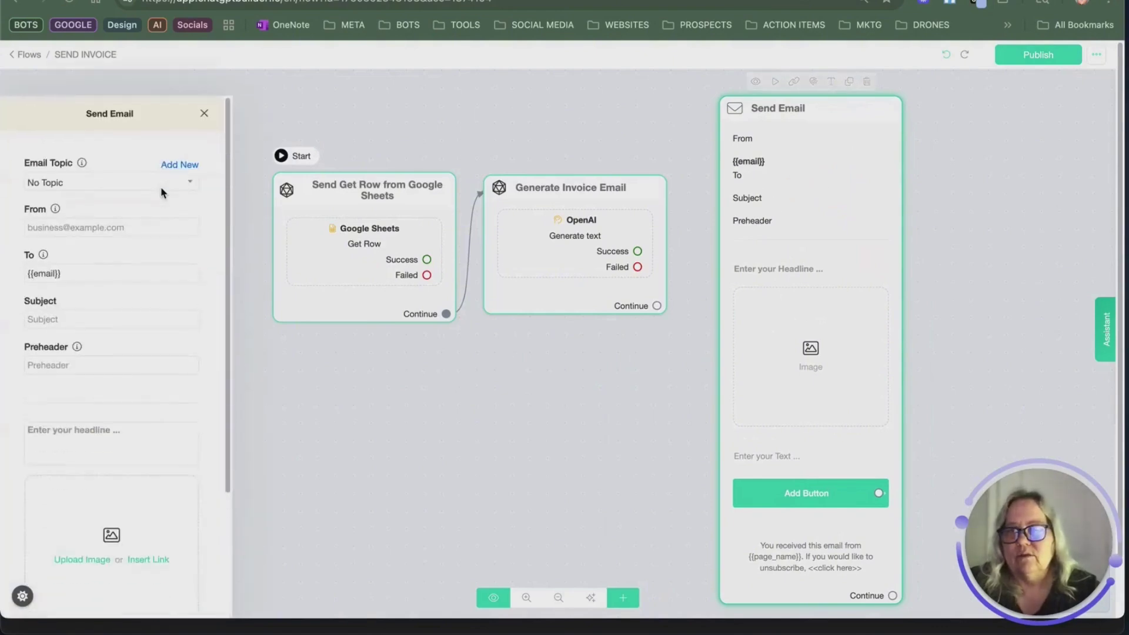
Step: Set the sender to the saved address and the recipient to {{email account}}
{"action": "left_click", "coordinate": [99, 202]}
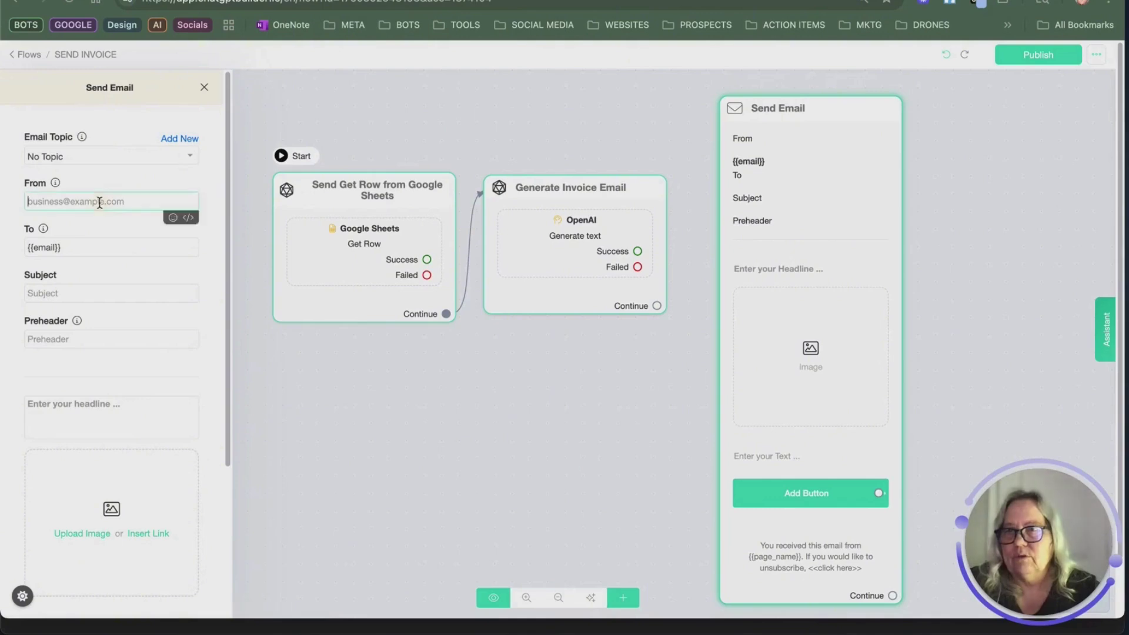
{"action": "left_click", "coordinate": [141, 231]}
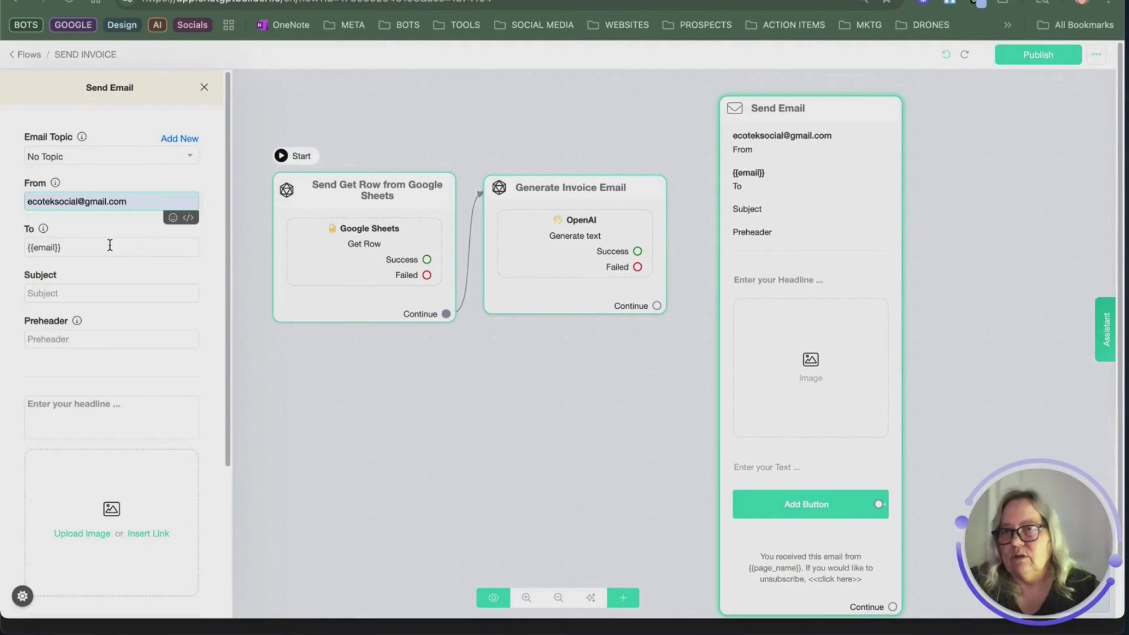
{"action": "triple_click", "coordinate": [78, 247]}
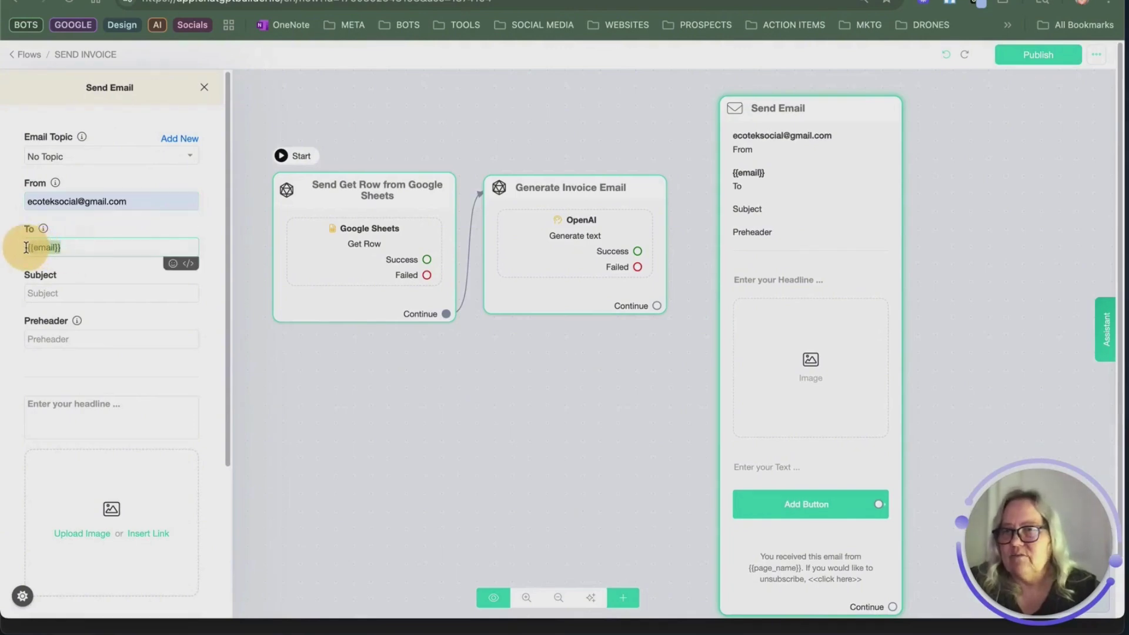
{"action": "left_click", "coordinate": [187, 263]}
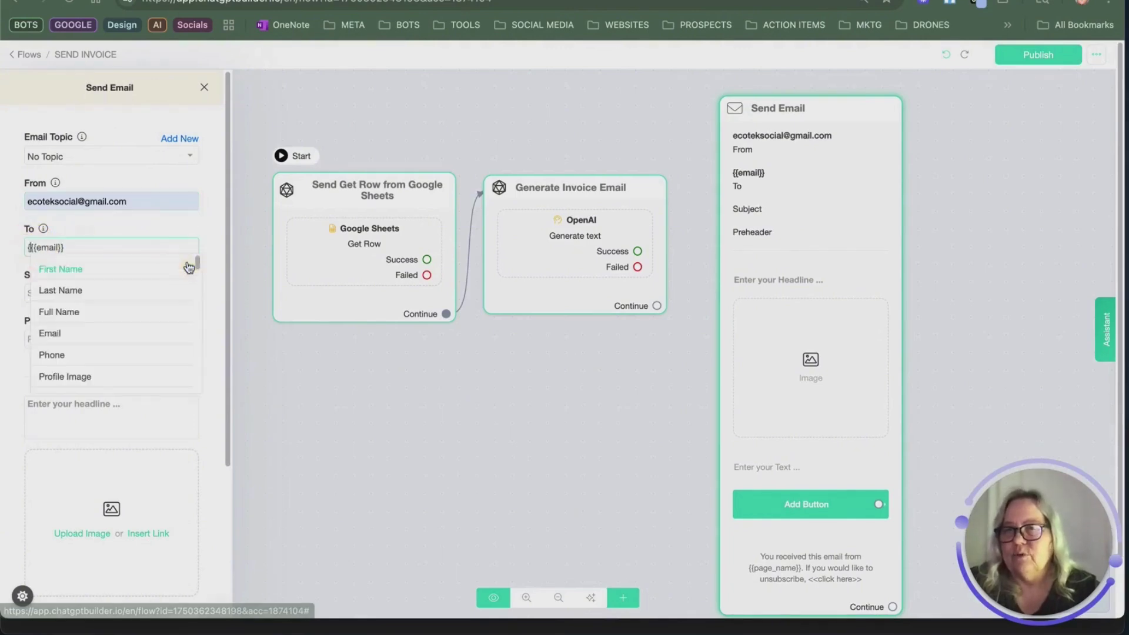
{"action": "scroll", "coordinate": [97, 288], "scroll_direction": "down", "scroll_amount": 5}
{"action": "left_click", "coordinate": [76, 299]}
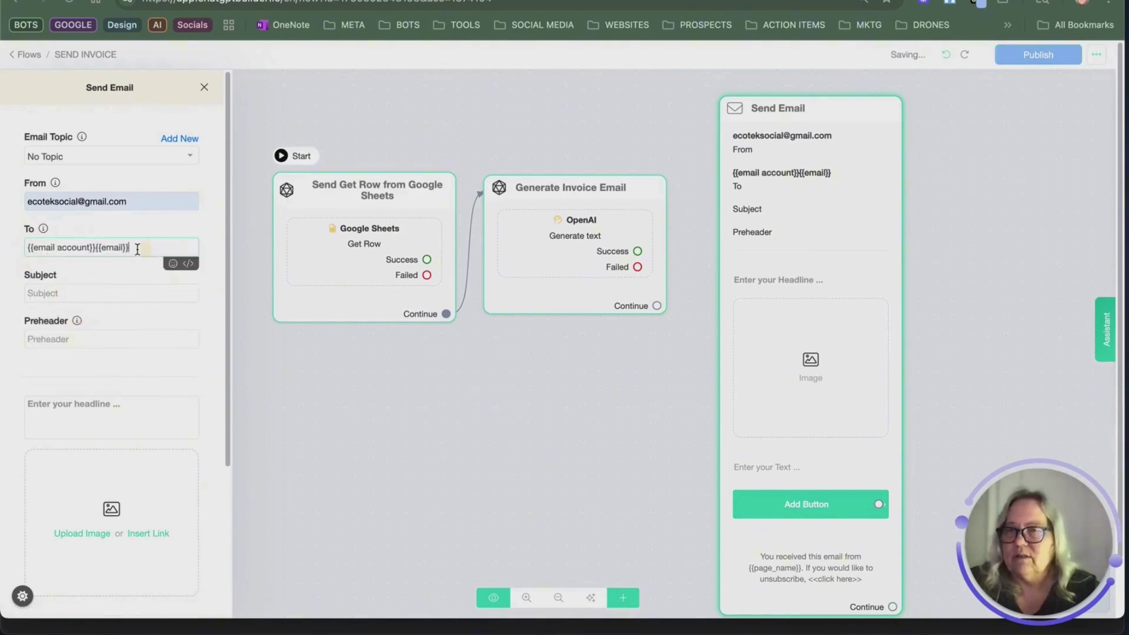
{"action": "left_click_drag", "start_coordinate": [129, 248], "coordinate": [95, 247]}
{"action": "type", "text": "{"}
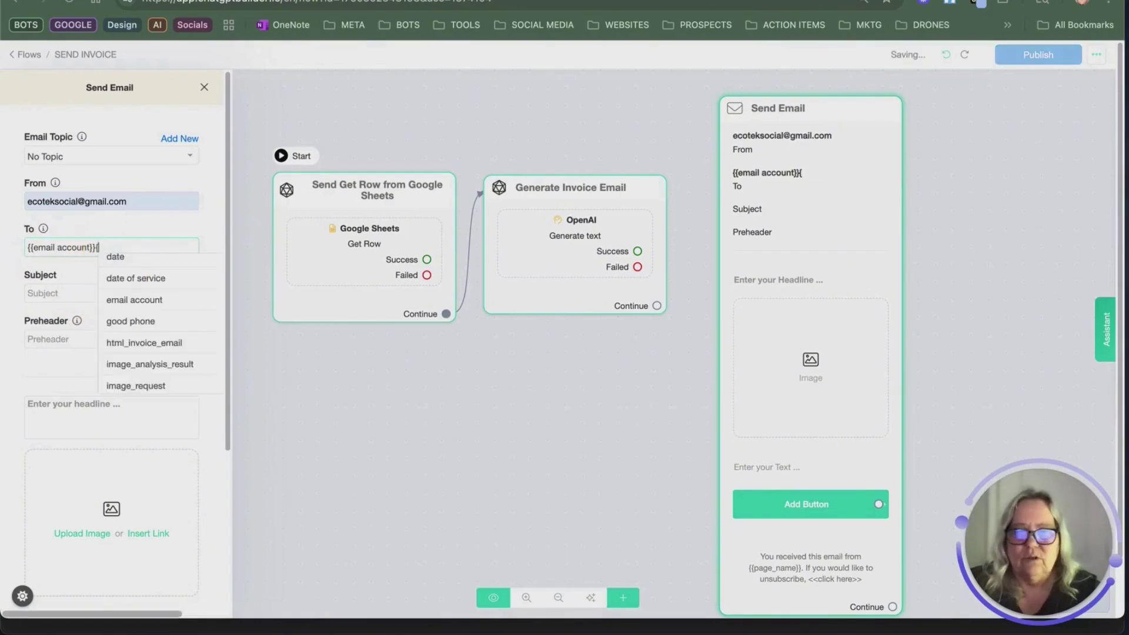
{"action": "key", "text": "BackSpace"}
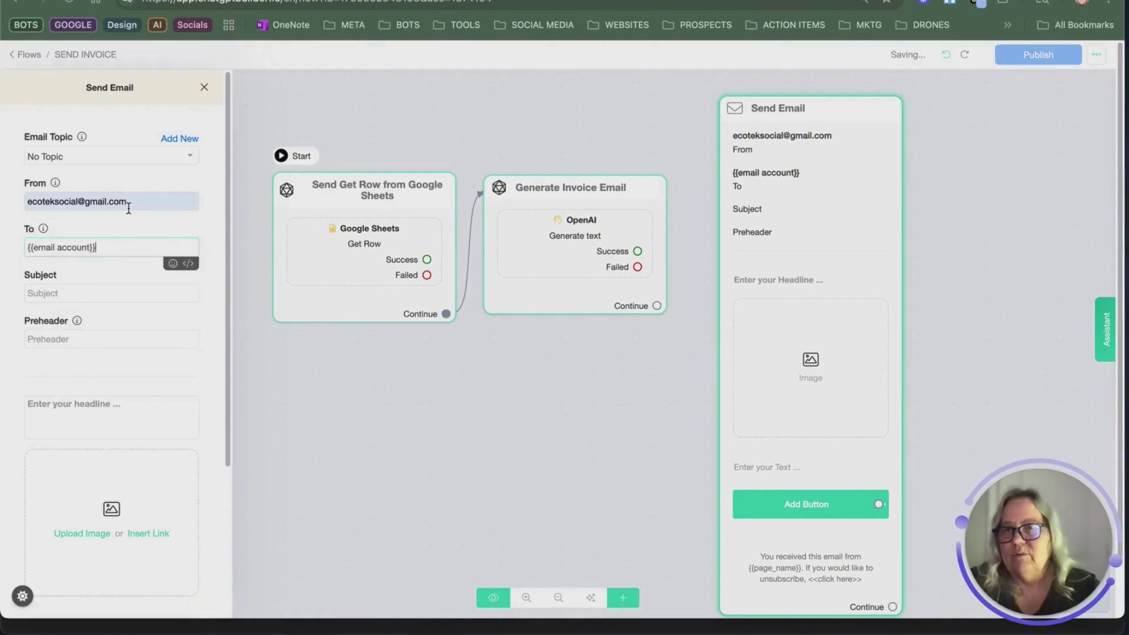
Step: Set subject 'You Current Invoice', headline 'Time to Pay the Piper', and remove the image block
{"action": "left_click", "coordinate": [94, 292]}
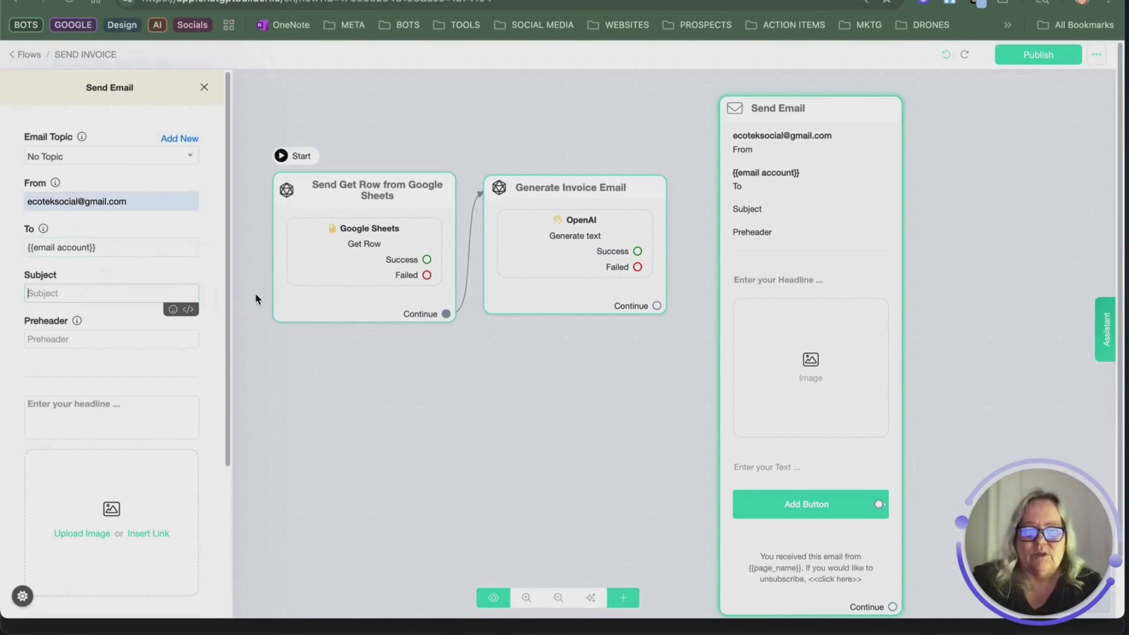
{"action": "type", "text": "You Curren"}
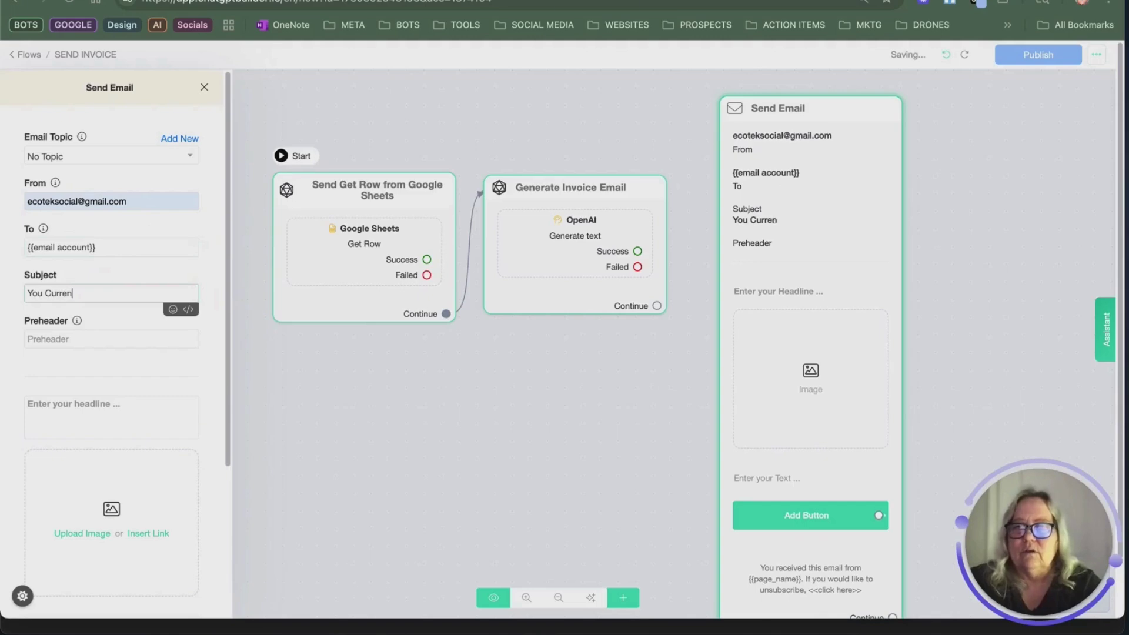
{"action": "type", "text": "t Invoice"}
{"action": "scroll", "coordinate": [132, 357], "scroll_direction": "down", "scroll_amount": 3}
{"action": "left_click", "coordinate": [112, 313]}
{"action": "type", "text": "Time"}
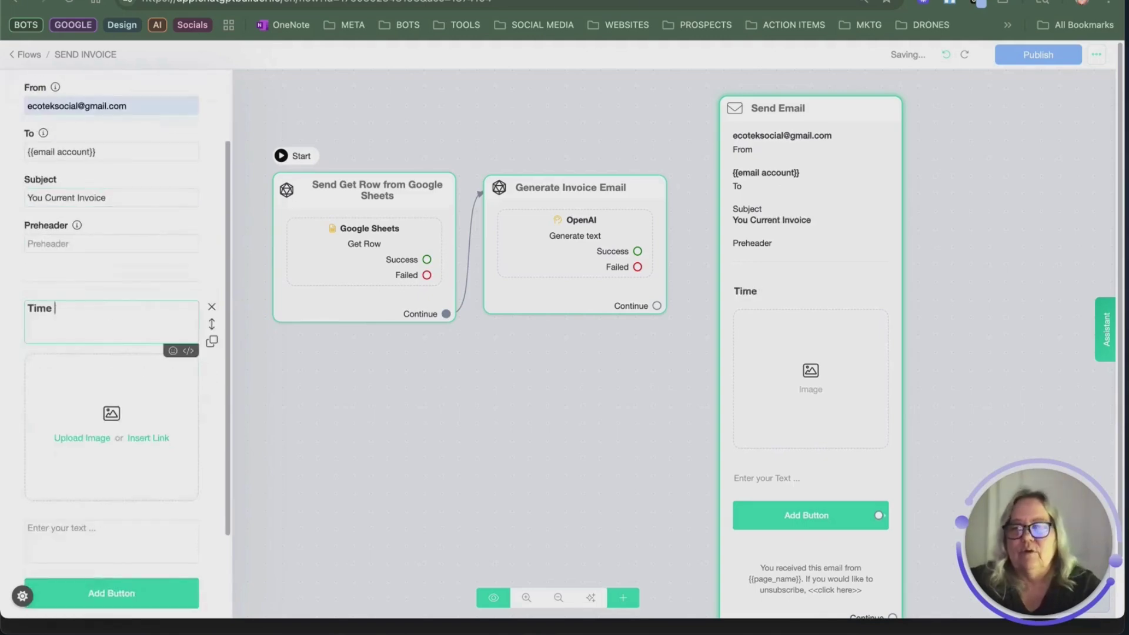
{"action": "key", "text": "BackSpace"}
{"action": "key", "text": "BackSpace"}
{"action": "key", "text": "BackSpace"}
{"action": "key", "text": "BackSpace"}
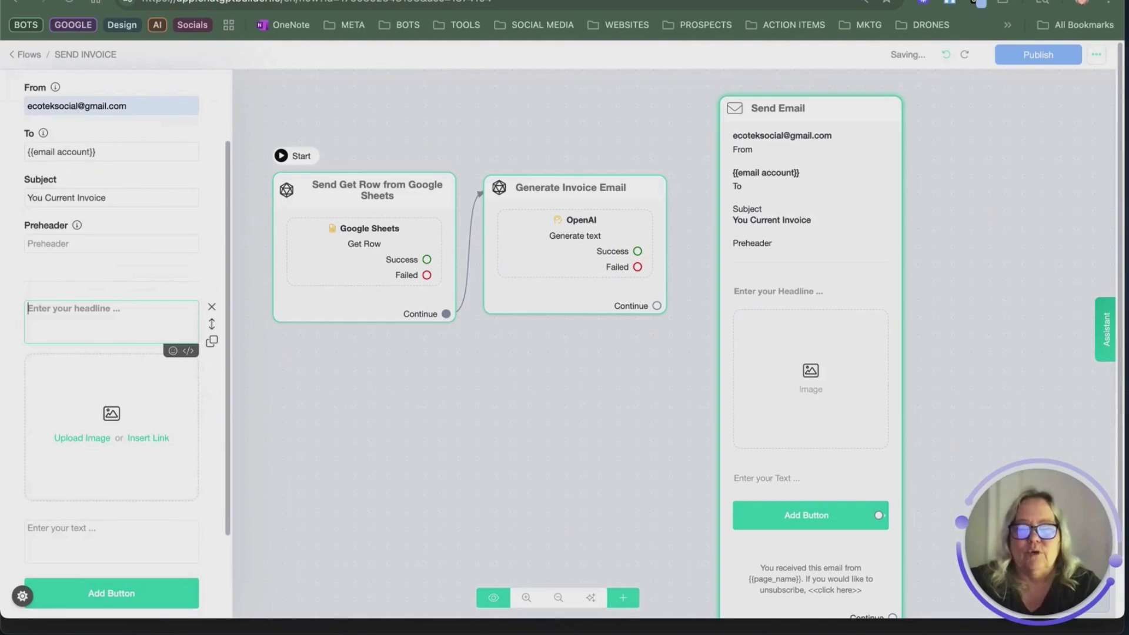
{"action": "type", "text": "Time to "}
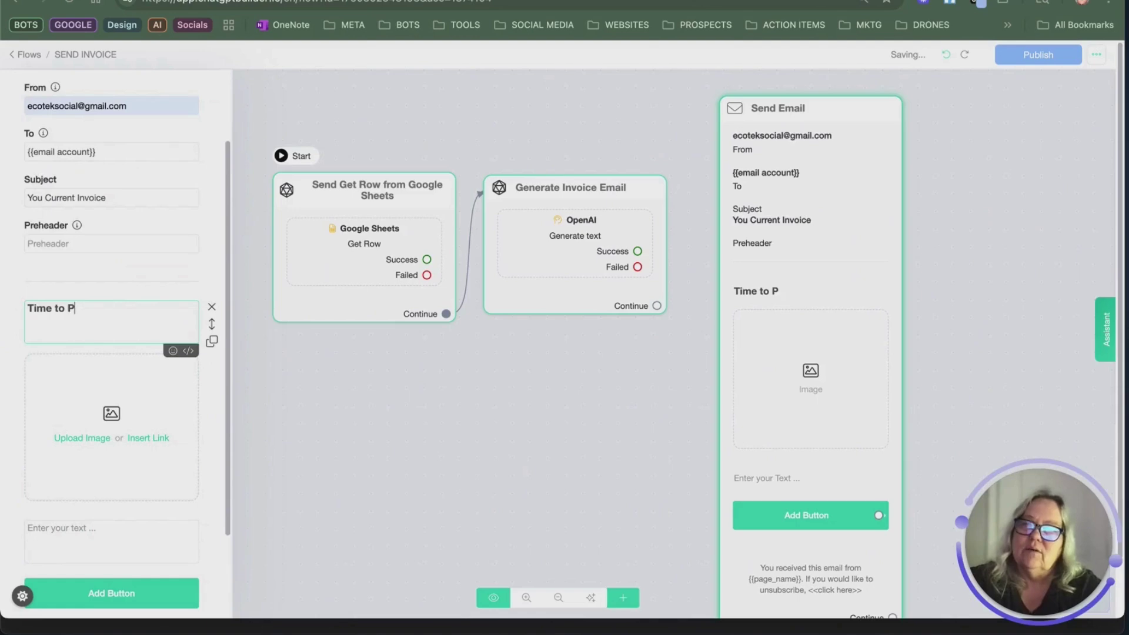
{"action": "type", "text": "Pay the POip"}
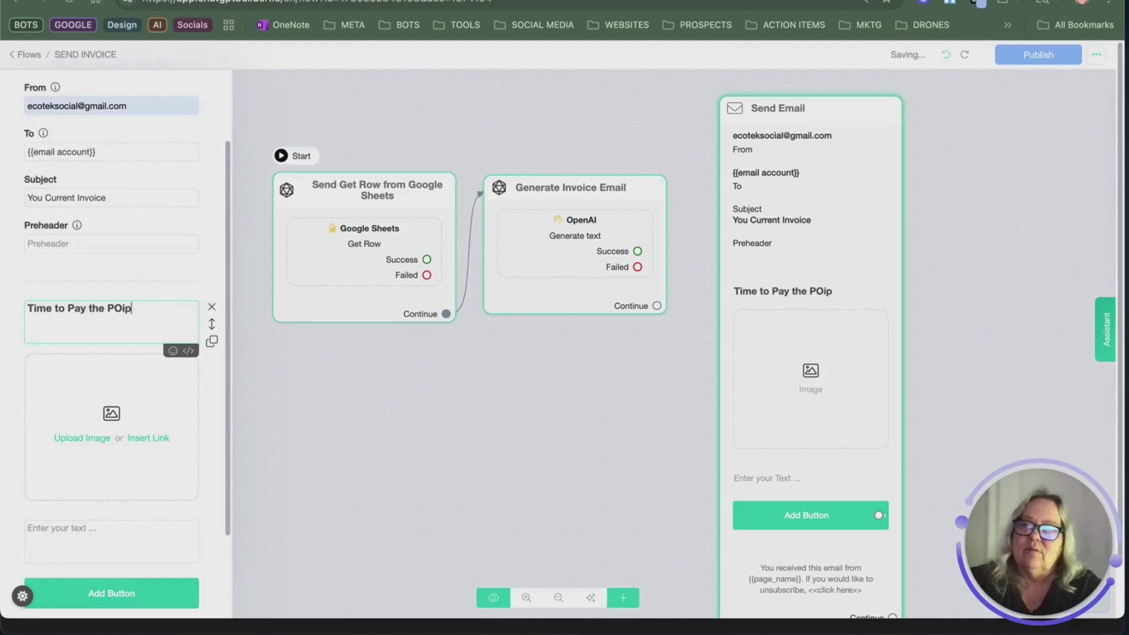
{"action": "key", "text": "BackSpace"}
{"action": "key", "text": "BackSpace"}
{"action": "key", "text": "BackSpace"}
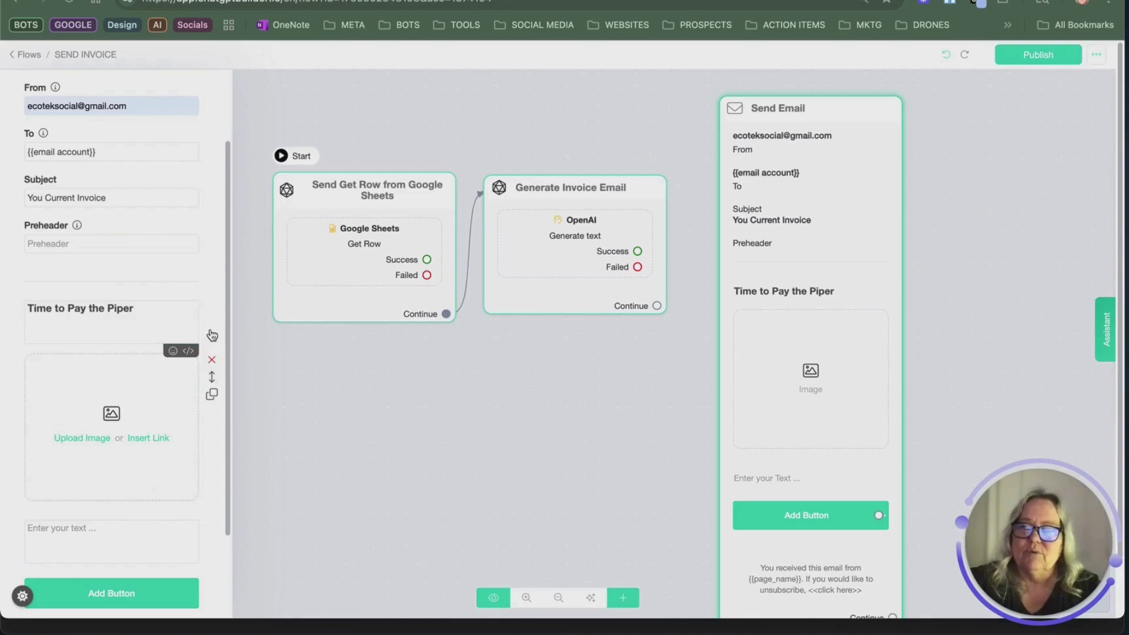
{"action": "left_click", "coordinate": [211, 361]}
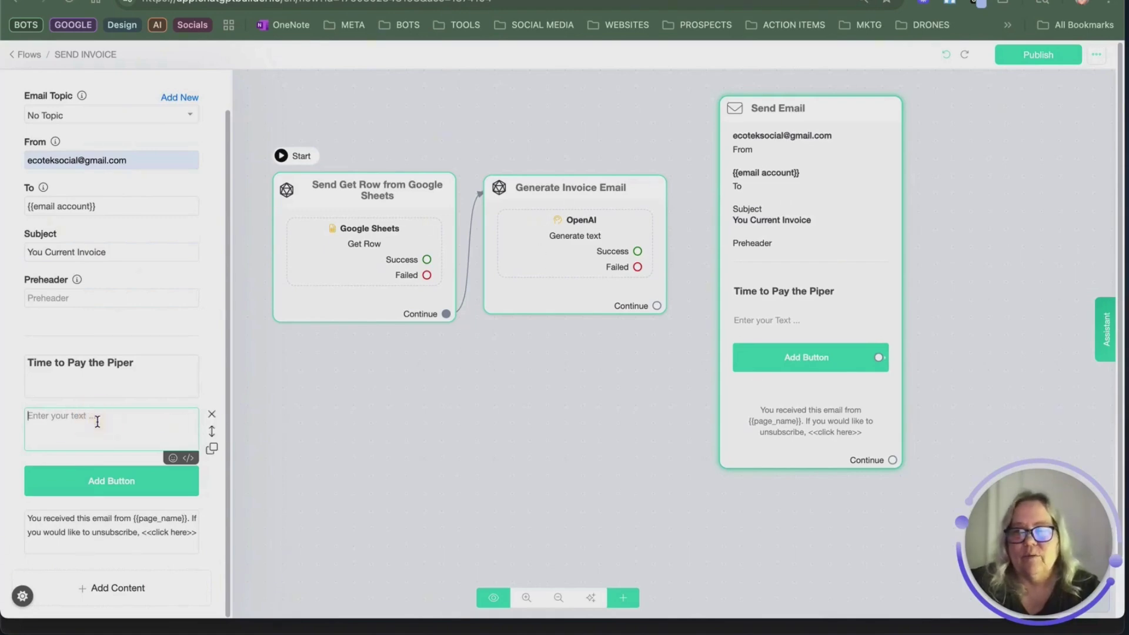
Step: Put the {{html_invoice_email}} variable into the email's body text block
{"action": "left_click", "coordinate": [187, 459]}
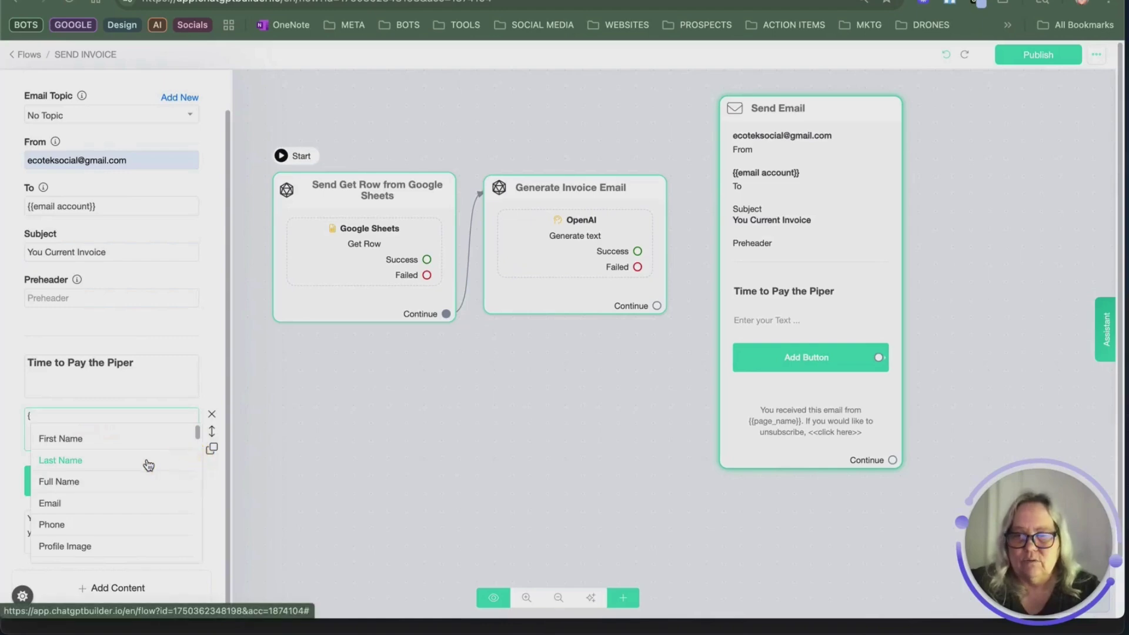
{"action": "type", "text": "ht"}
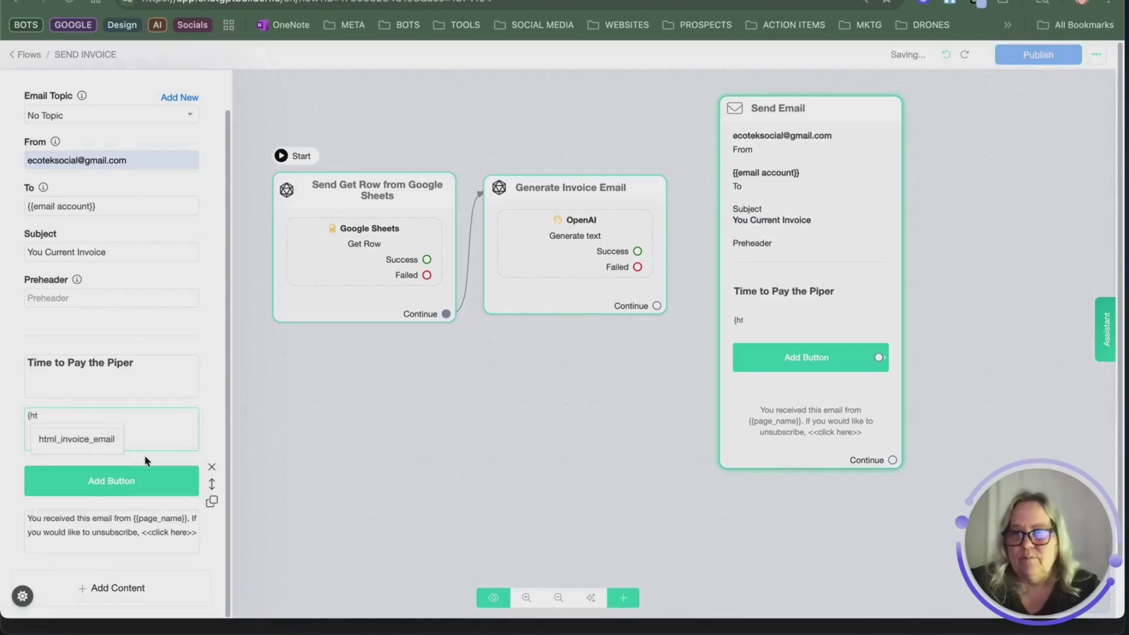
{"action": "left_click", "coordinate": [73, 437]}
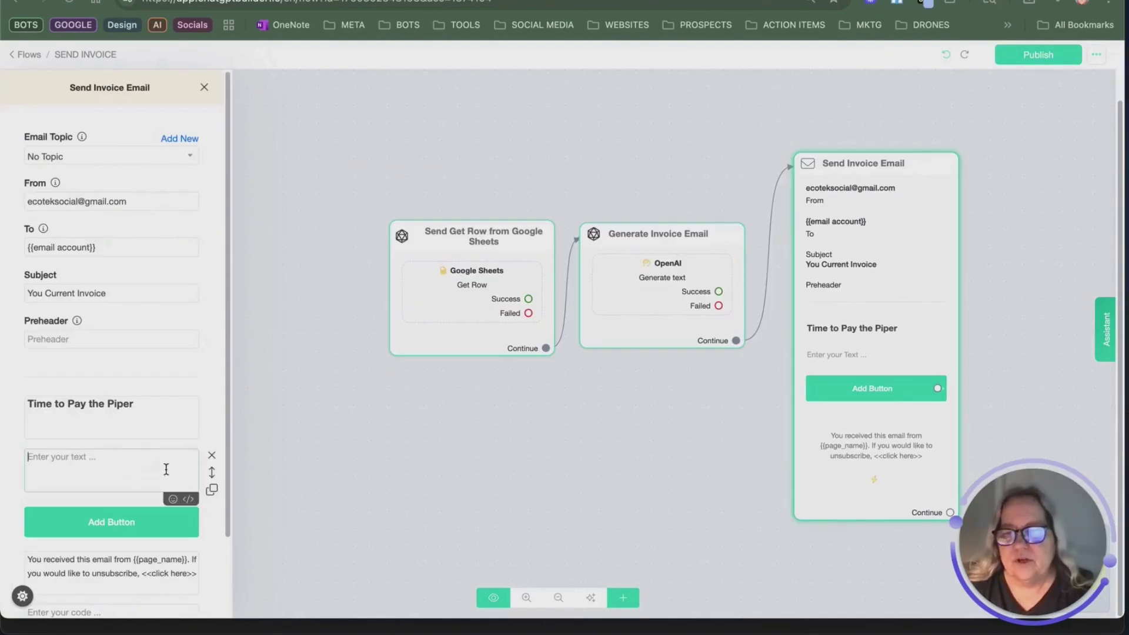
{"action": "type", "text": "{"}
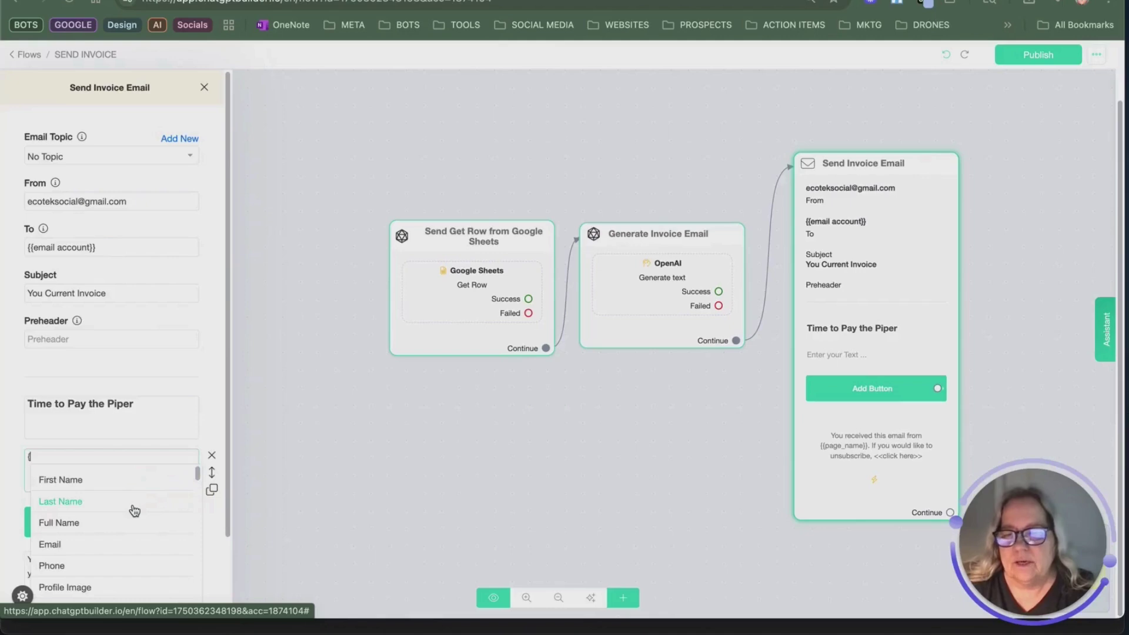
{"action": "type", "text": "ht"}
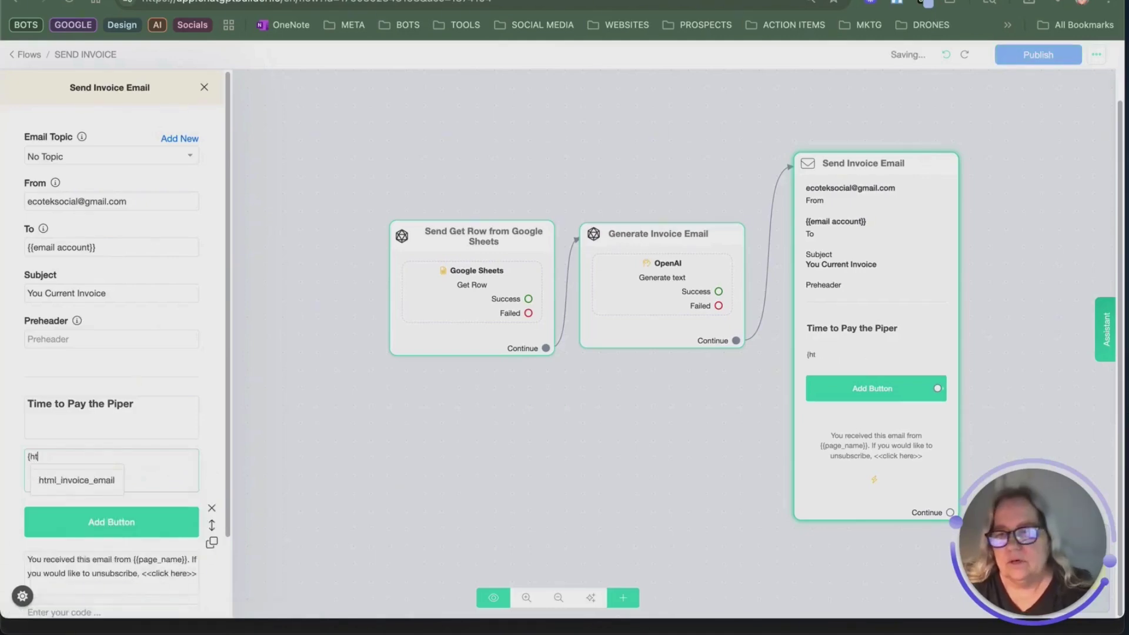
{"action": "left_click", "coordinate": [88, 480]}
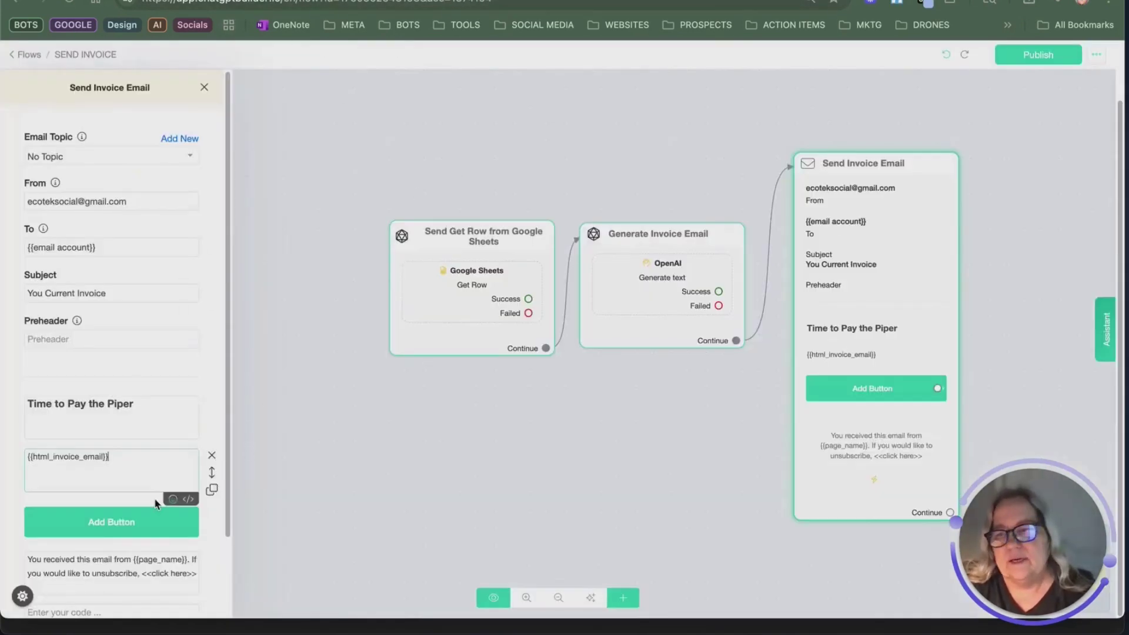
{"action": "mouse_move", "coordinate": [70, 509]}
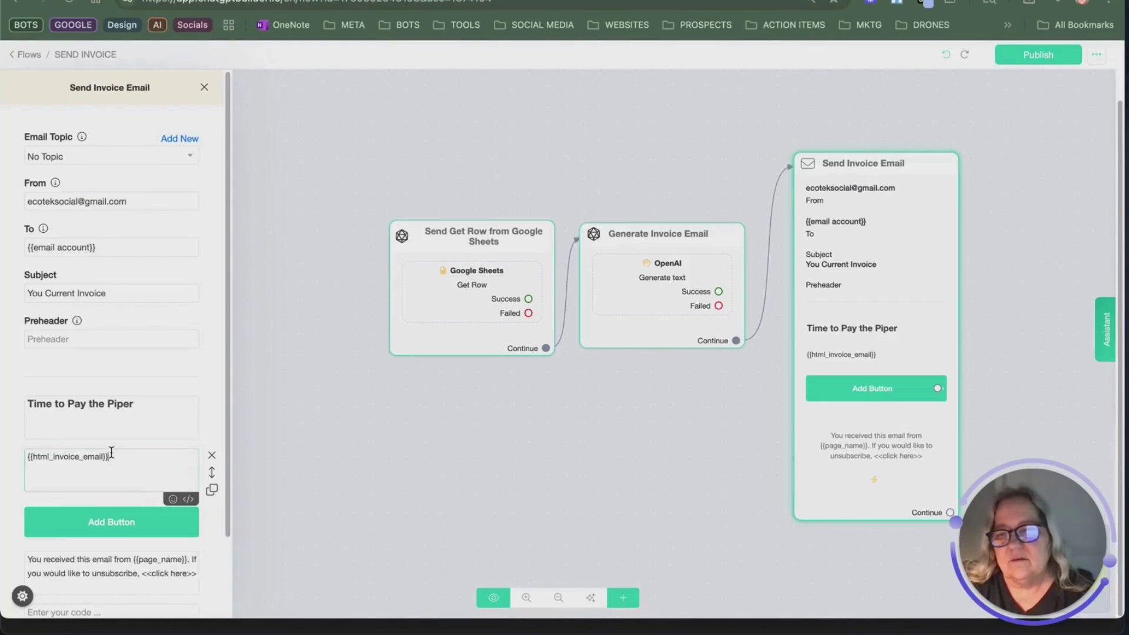
{"action": "scroll", "coordinate": [118, 529], "scroll_direction": "down", "scroll_amount": 1}
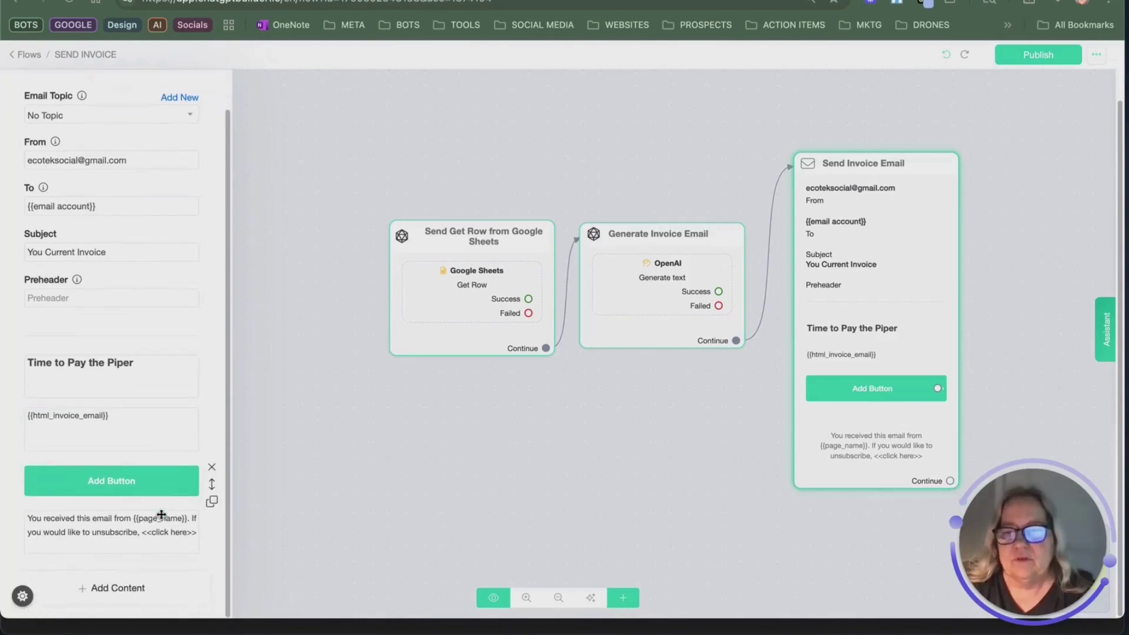
Step: Replace the text block with a code block holding {{html_invoice_email}}, placed above the button
{"action": "left_click", "coordinate": [121, 587]}
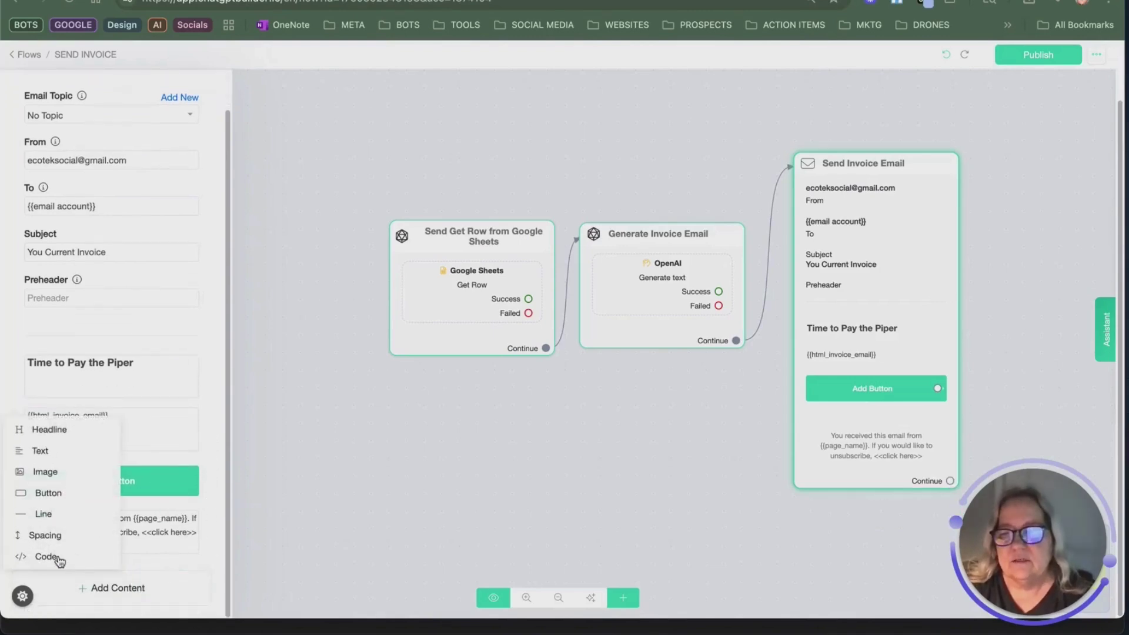
{"action": "left_click", "coordinate": [56, 559]}
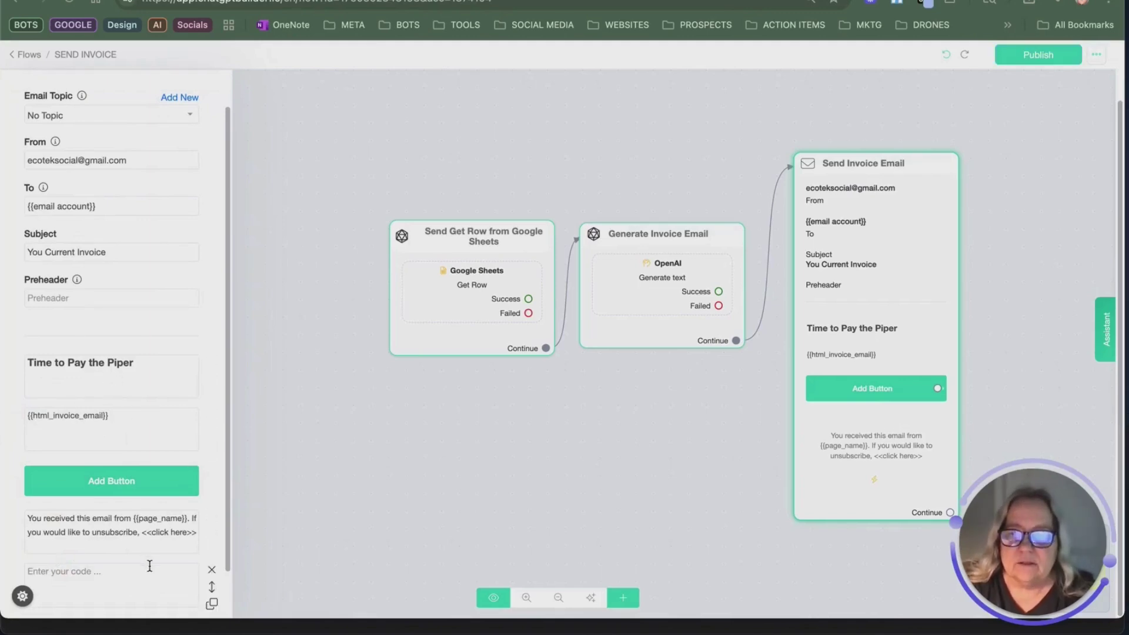
{"action": "left_click", "coordinate": [212, 415]}
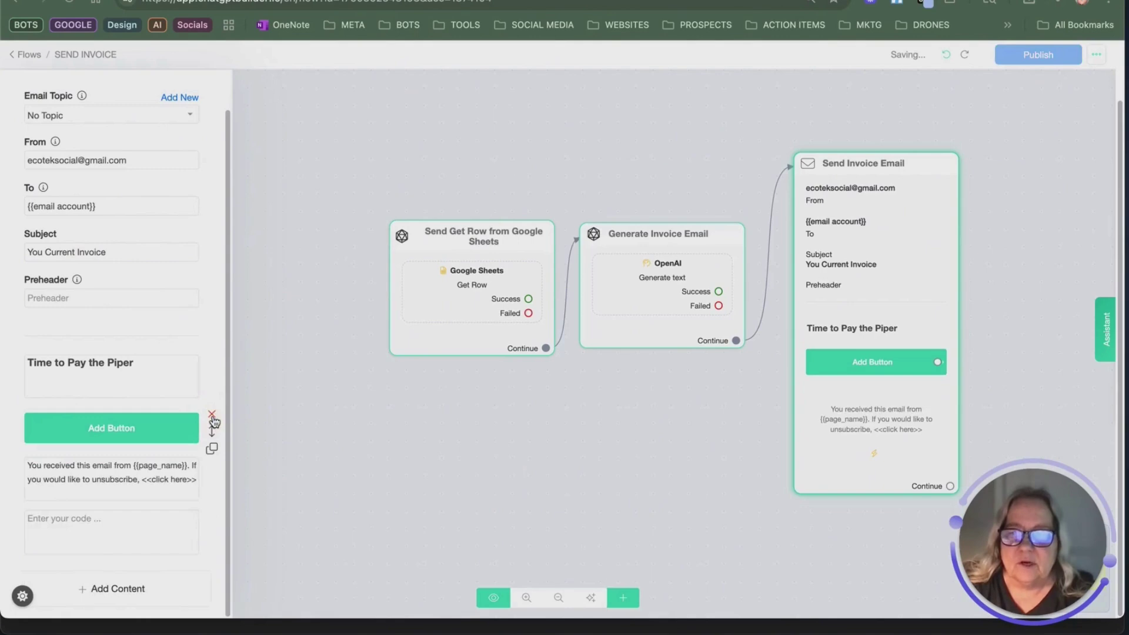
{"action": "left_click", "coordinate": [136, 530]}
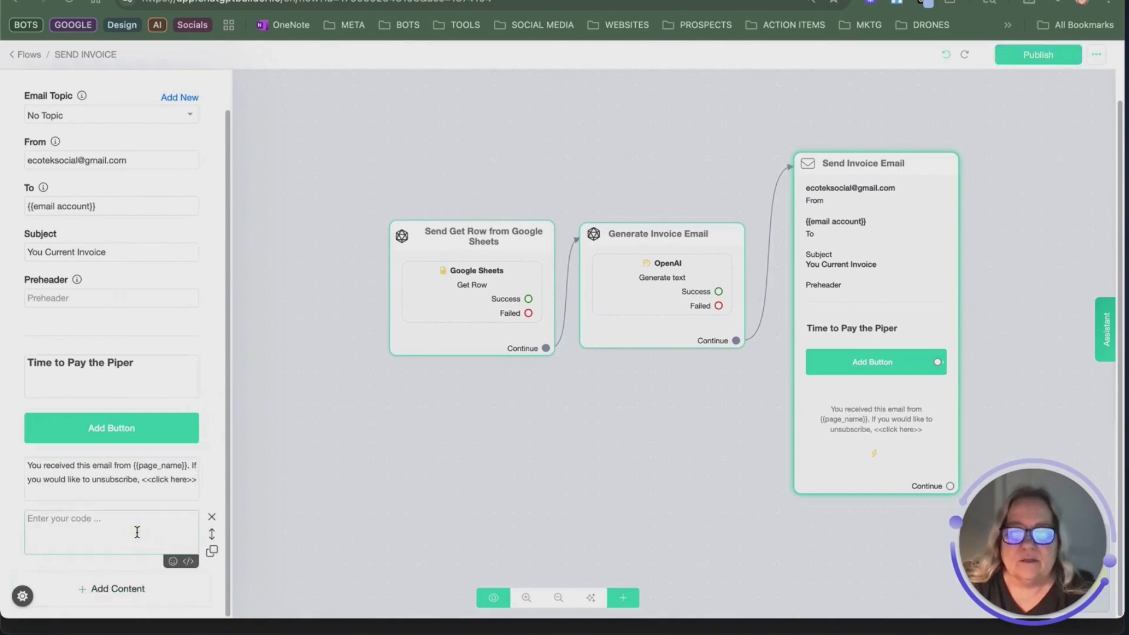
{"action": "type", "text": "{"}
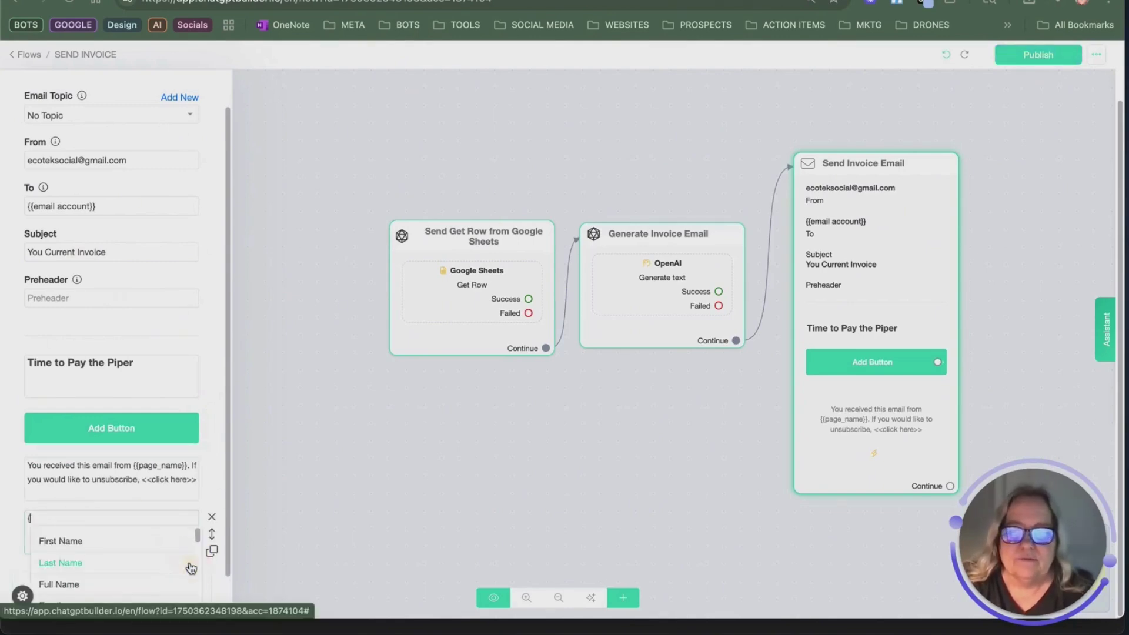
{"action": "type", "text": "ht"}
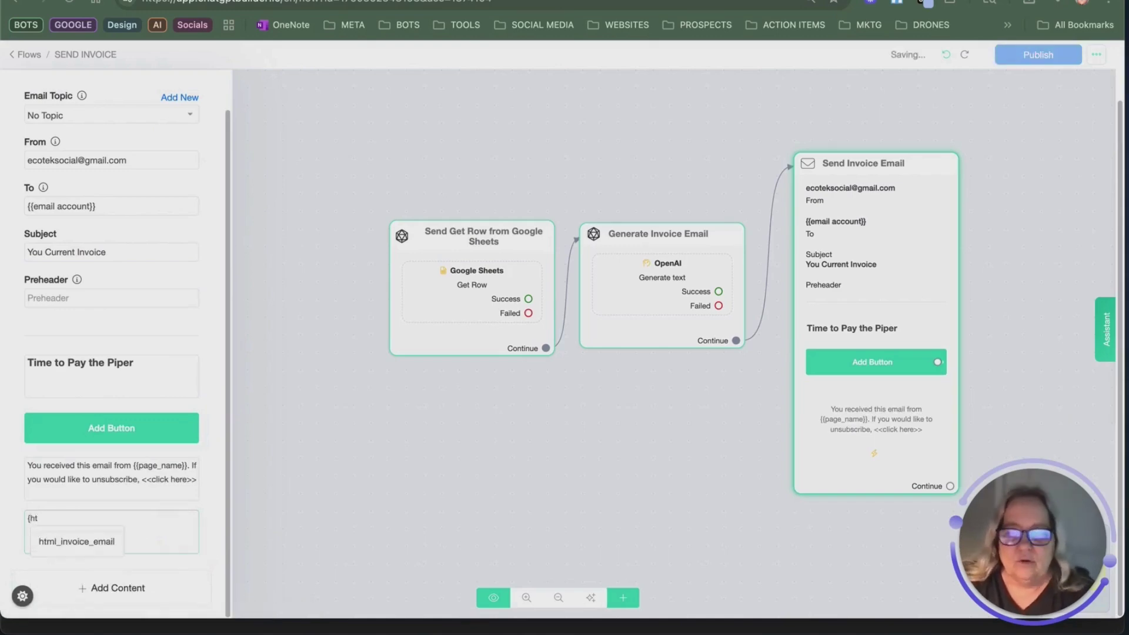
{"action": "left_click", "coordinate": [71, 540]}
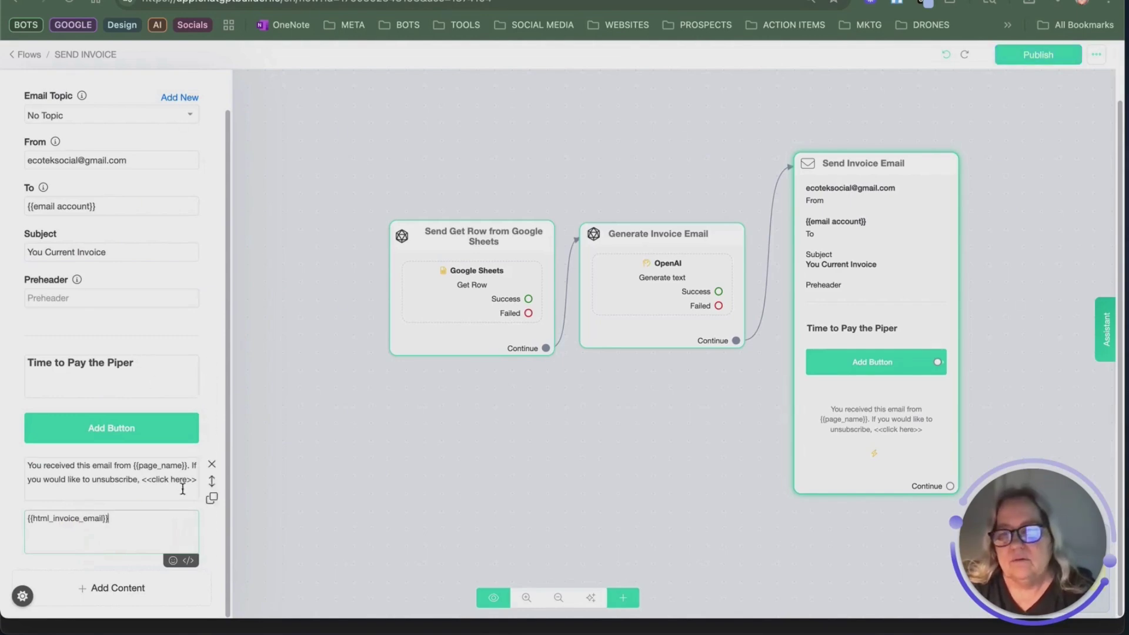
{"action": "left_click_drag", "start_coordinate": [211, 533], "coordinate": [202, 417]}
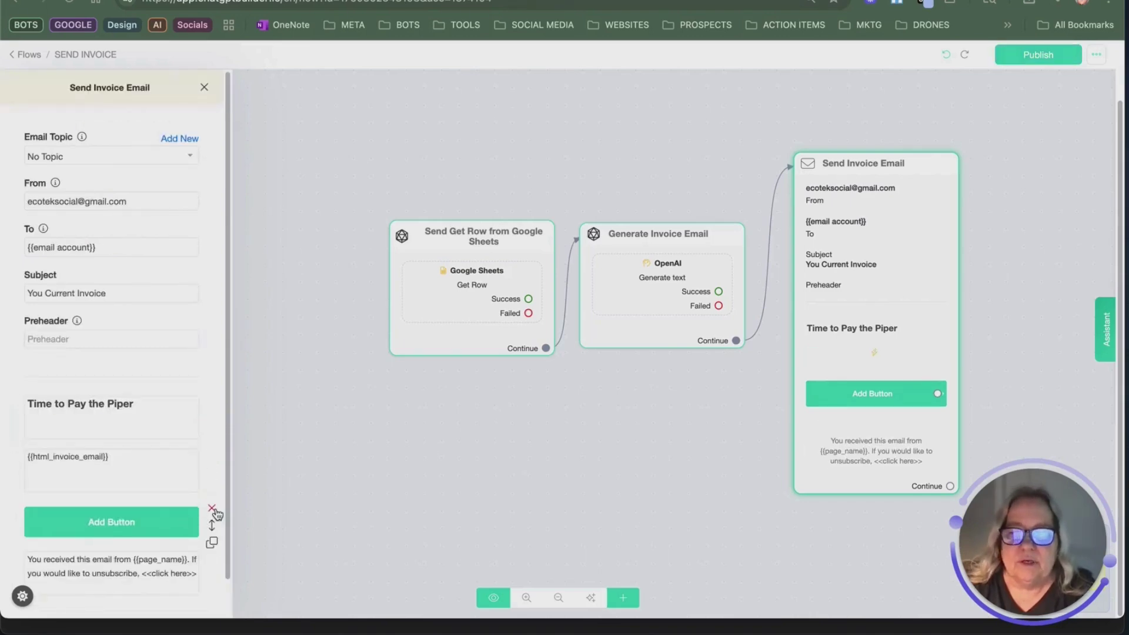
Step: Check the button's settings without changes, then delete the button from the email
{"action": "left_click", "coordinate": [159, 532]}
{"action": "left_click", "coordinate": [348, 194]}
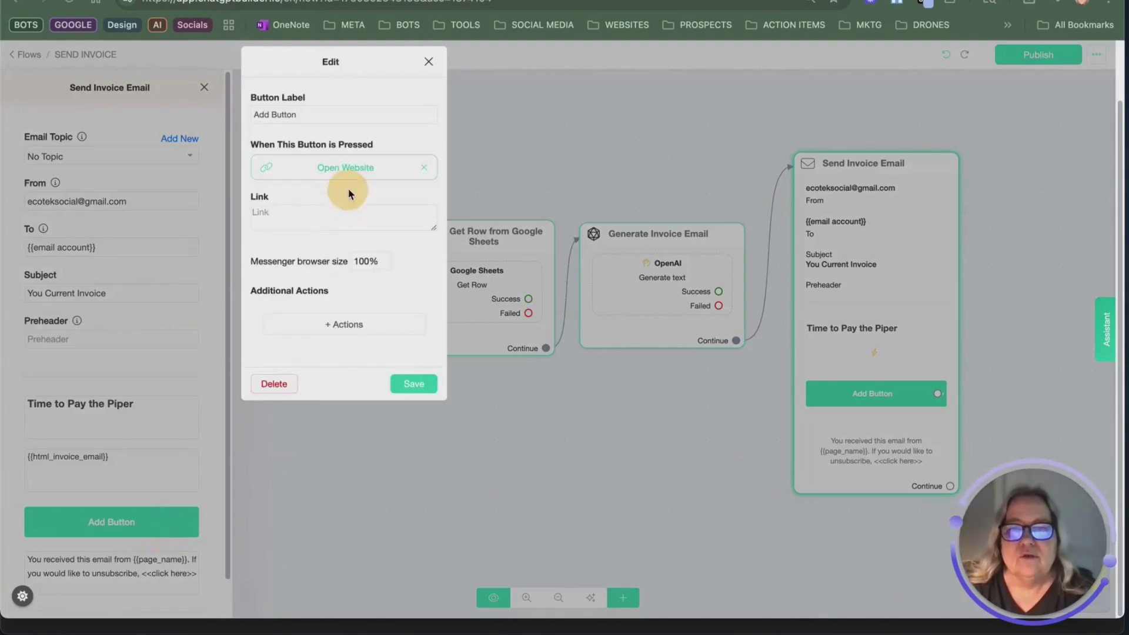
{"action": "left_click", "coordinate": [340, 224]}
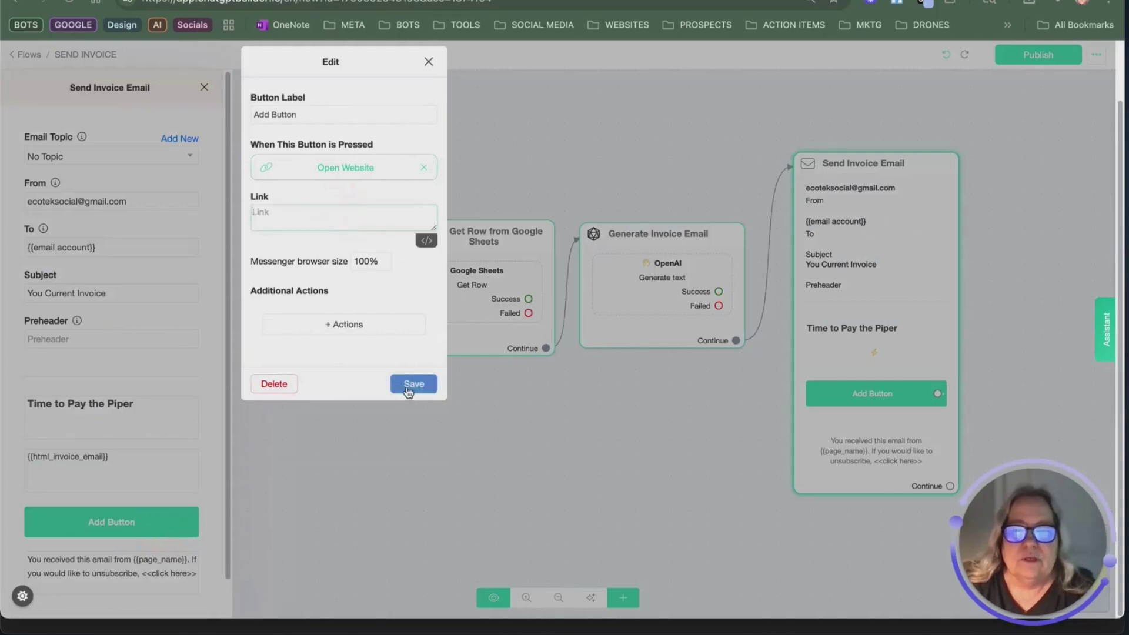
{"action": "left_click", "coordinate": [430, 65]}
{"action": "scroll", "coordinate": [196, 473], "scroll_direction": "down", "scroll_amount": 1}
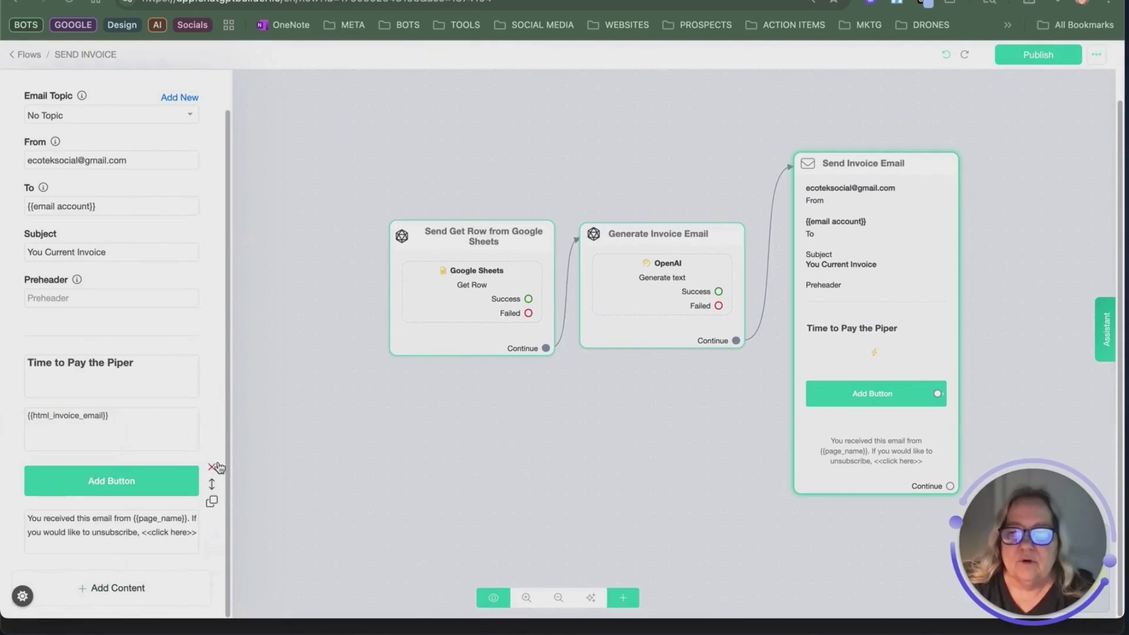
{"action": "left_click", "coordinate": [212, 467]}
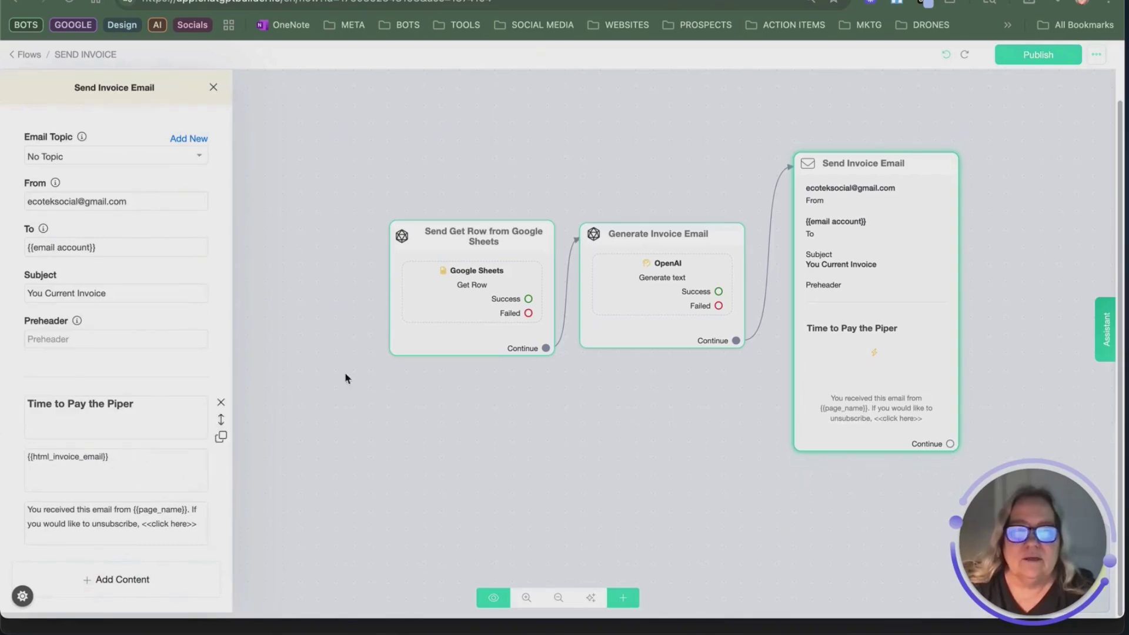
Step: Add a message step left of the flow asking 'Type the Customer Name'
{"action": "left_click", "coordinate": [1028, 62]}
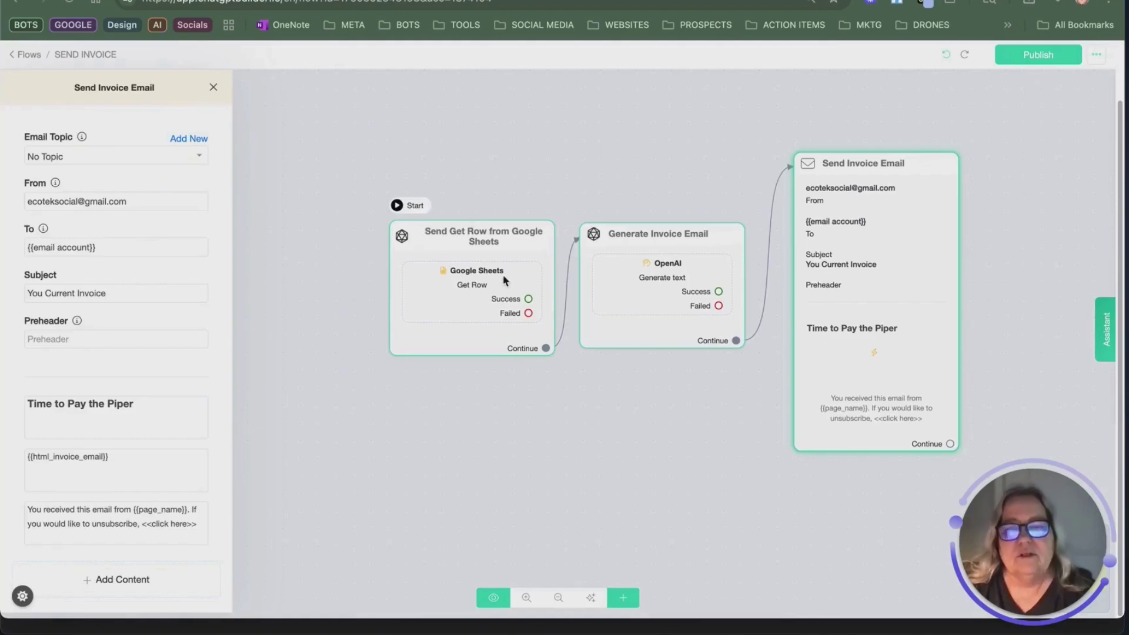
{"action": "left_click", "coordinate": [258, 88]}
{"action": "left_click_drag", "start_coordinate": [743, 378], "coordinate": [247, 251]}
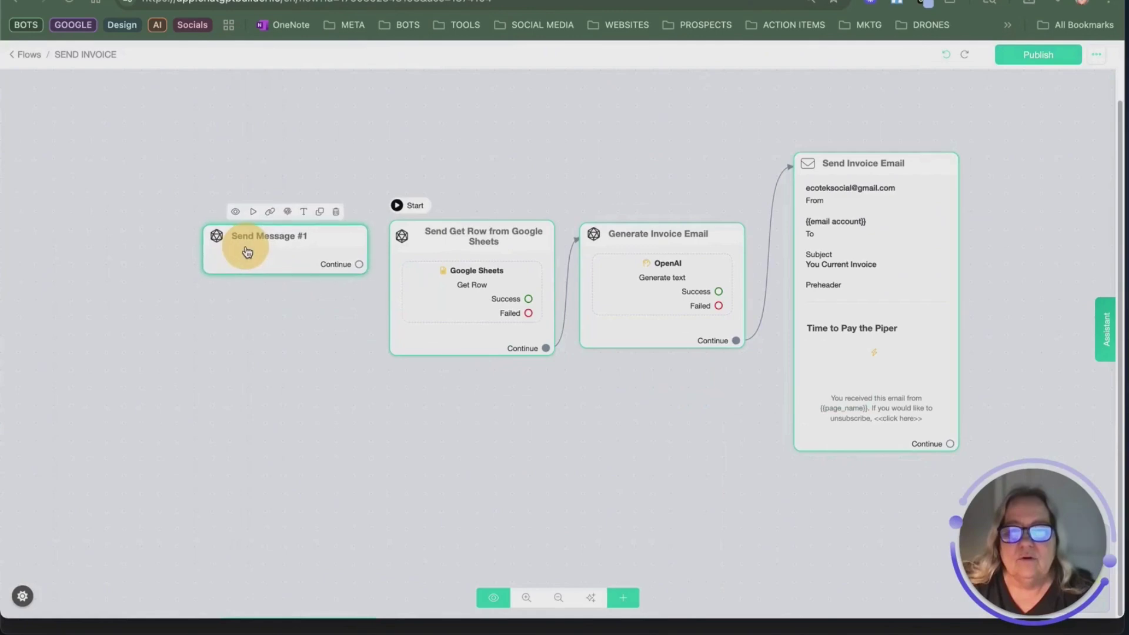
{"action": "left_click", "coordinate": [302, 251]}
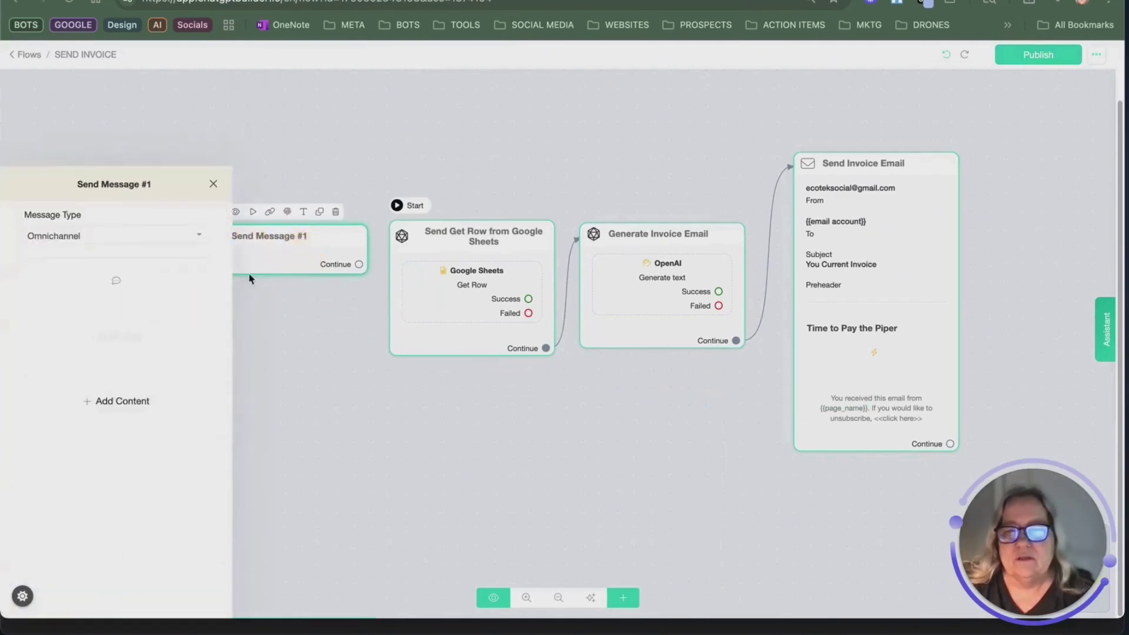
{"action": "left_click", "coordinate": [115, 305]}
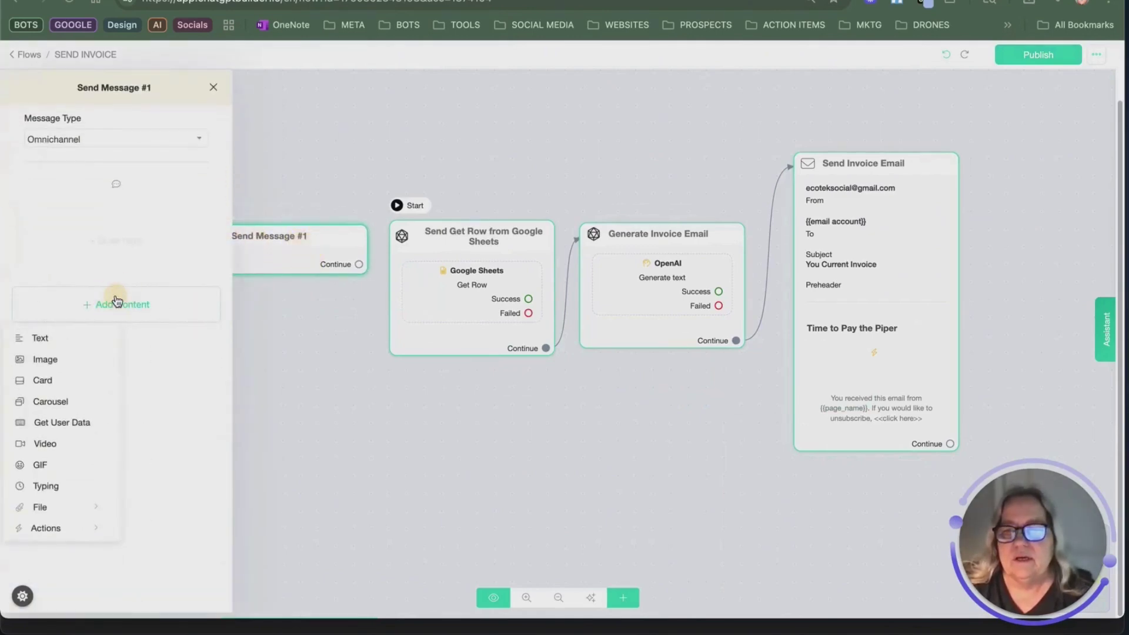
{"action": "left_click", "coordinate": [85, 424]}
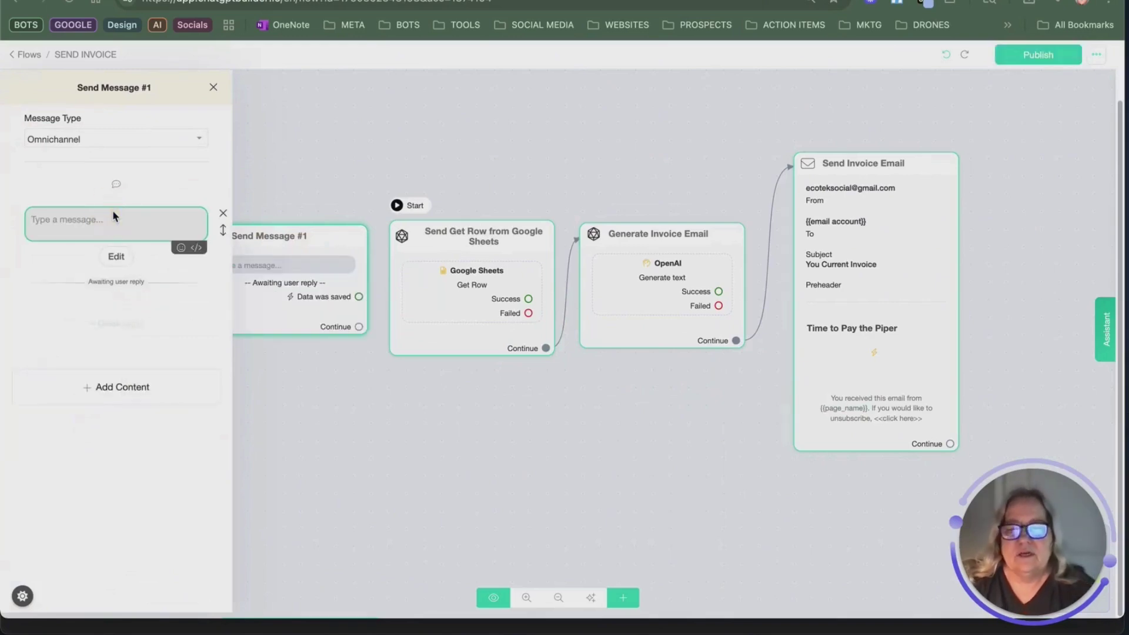
{"action": "type", "text": "Typ"}
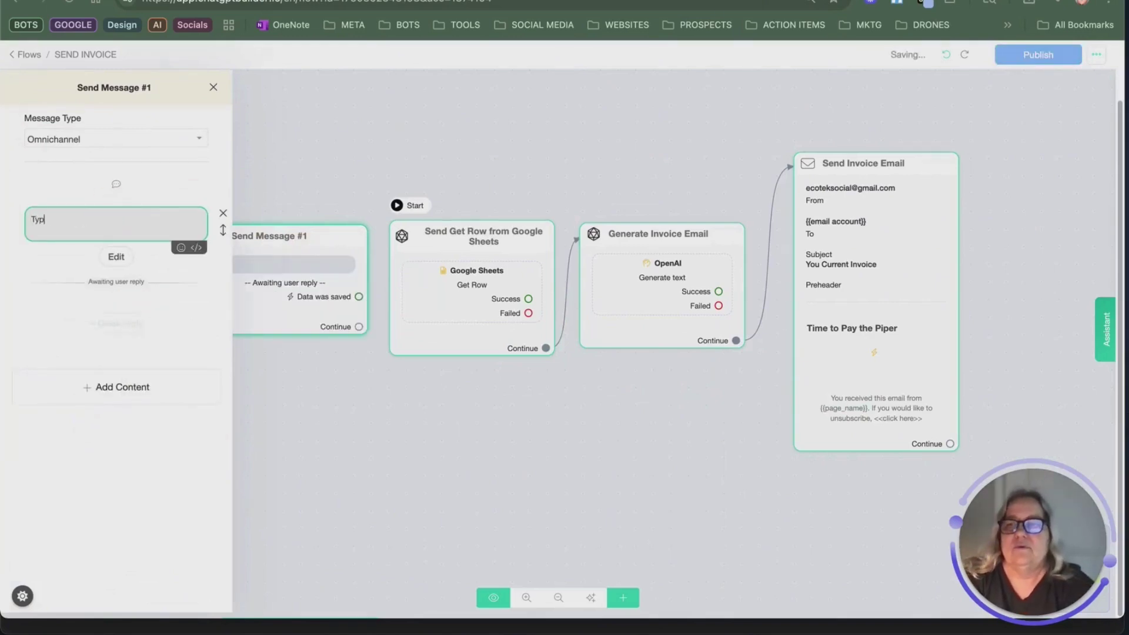
{"action": "type", "text": "e the Cus"}
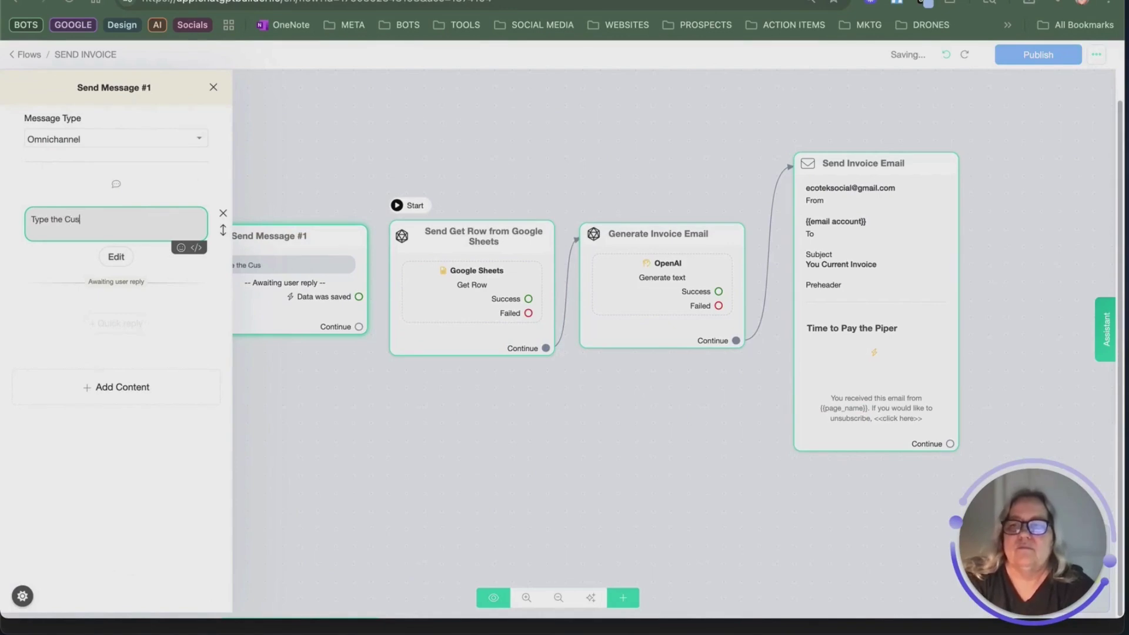
{"action": "type", "text": "tomer Name"}
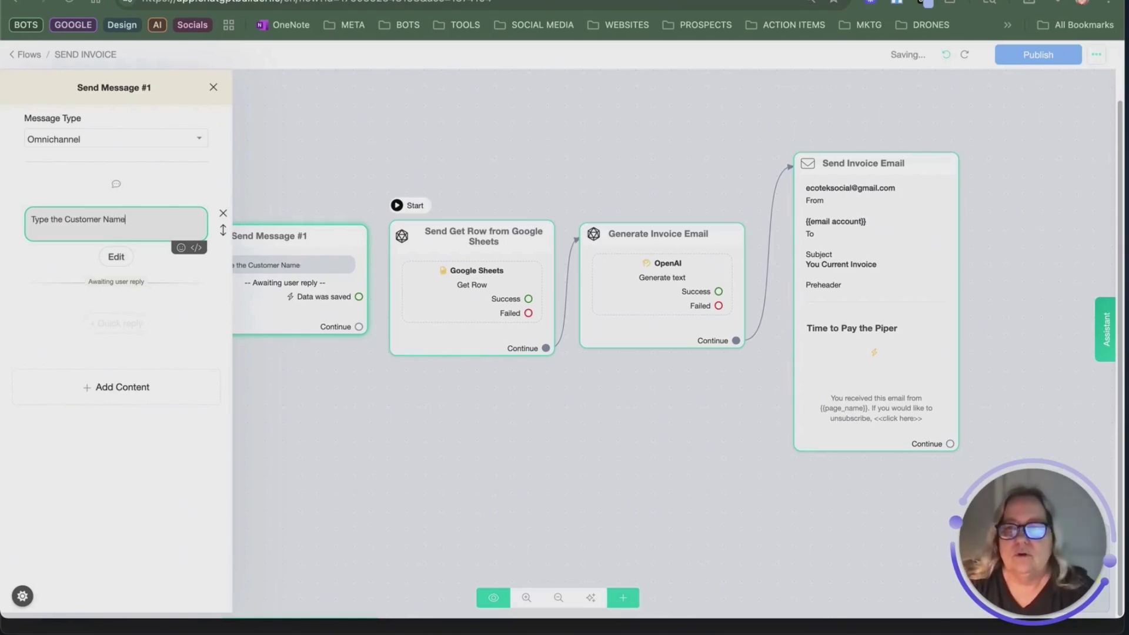
{"action": "left_click", "coordinate": [165, 202]}
Step: Save the text reply to customer name and make this the starting step
{"action": "left_click", "coordinate": [115, 254]}
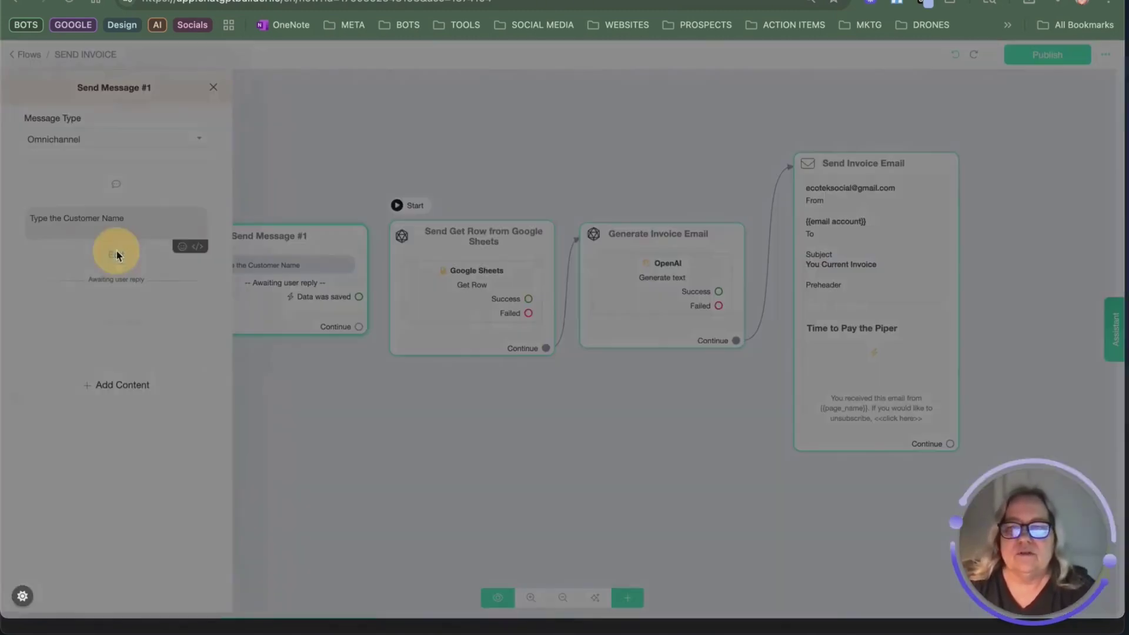
{"action": "left_click", "coordinate": [460, 132]}
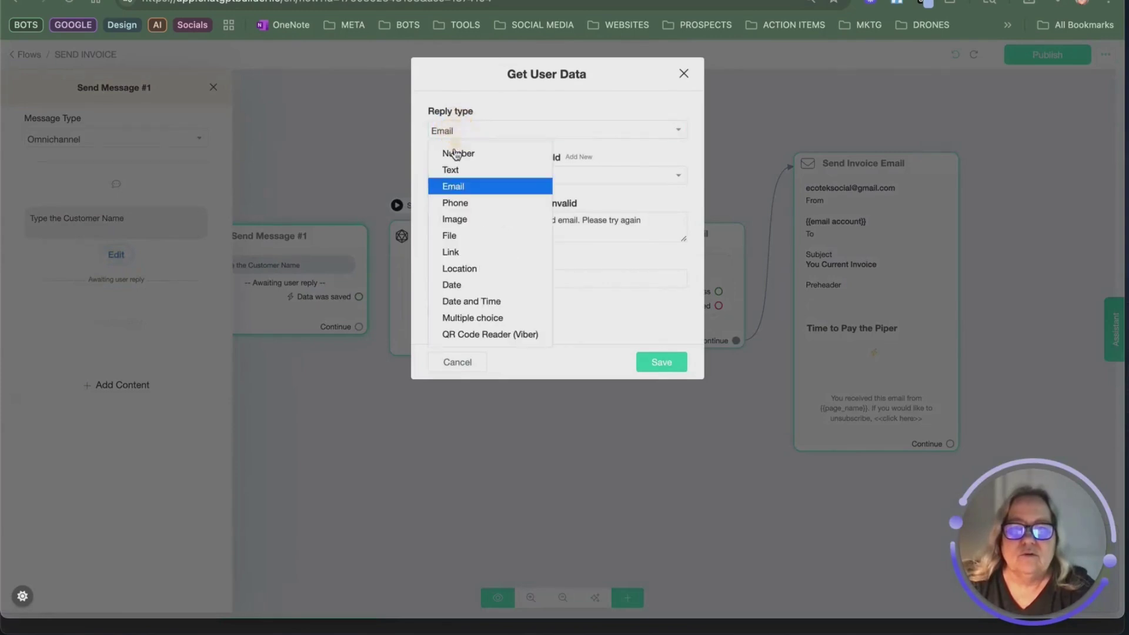
{"action": "left_click", "coordinate": [456, 166]}
{"action": "left_click", "coordinate": [456, 176]}
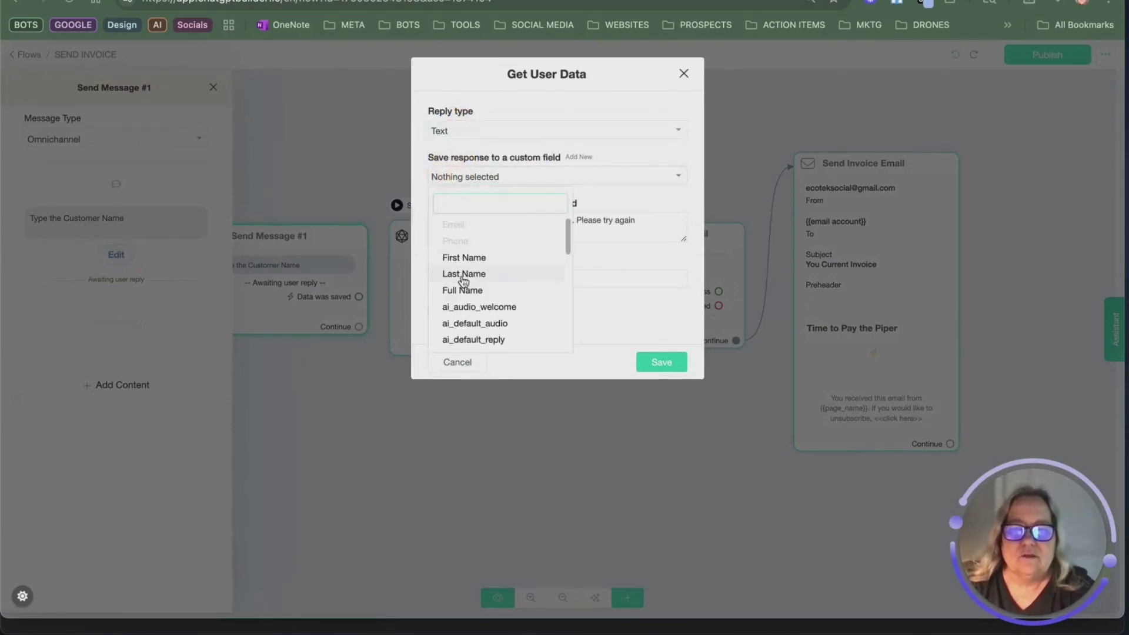
{"action": "type", "text": "c"}
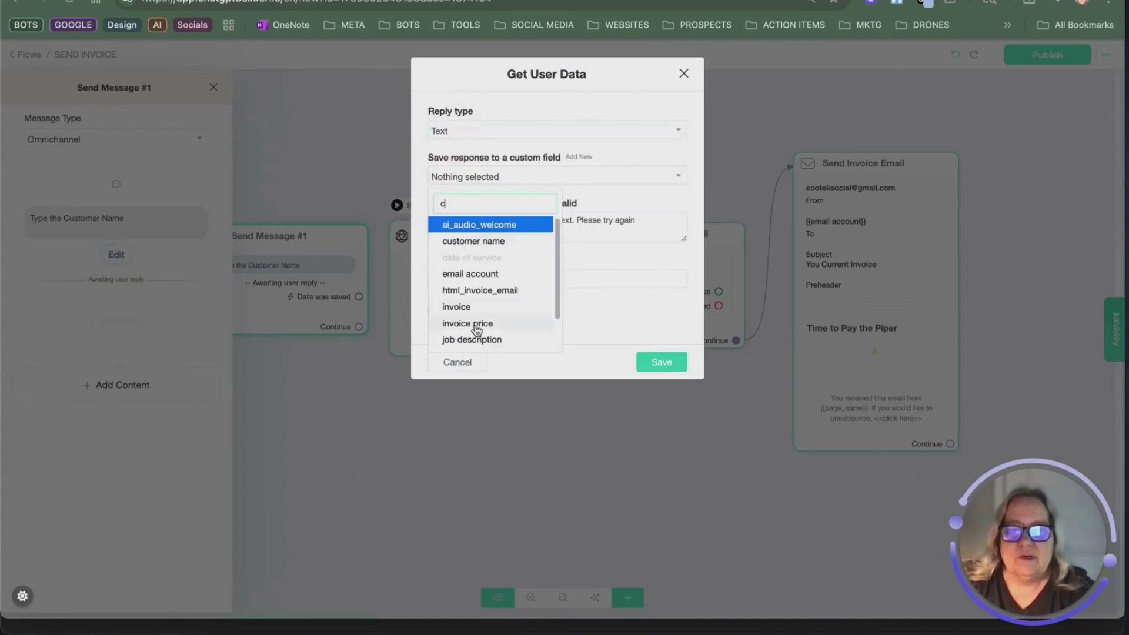
{"action": "left_click", "coordinate": [494, 241]}
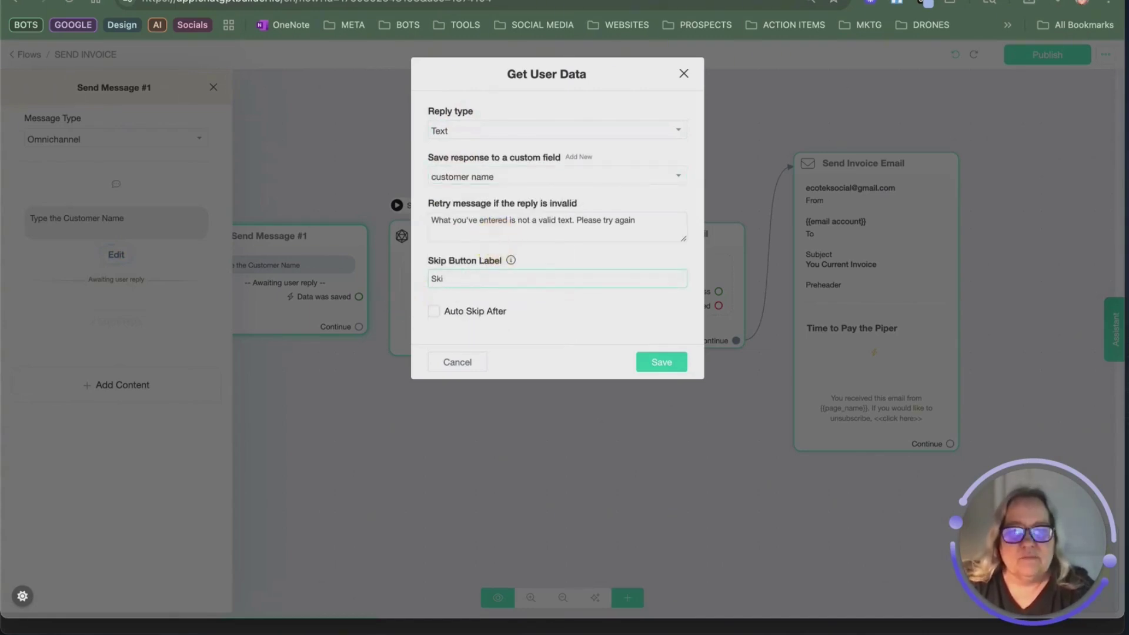
{"action": "left_click", "coordinate": [283, 220]}
{"action": "left_click", "coordinate": [252, 207]}
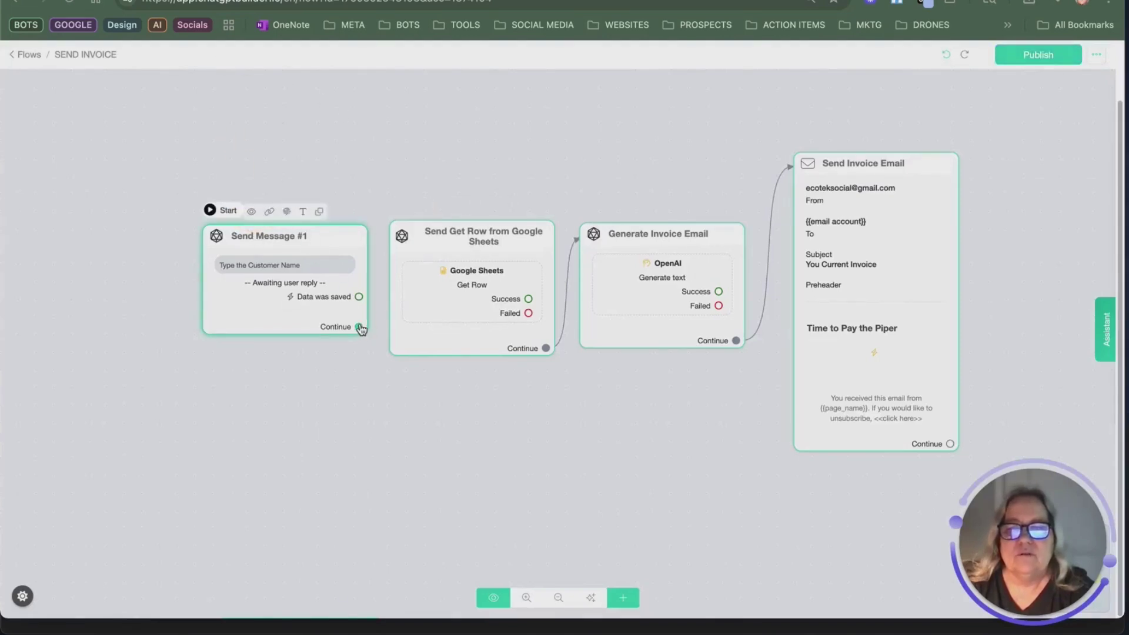
Step: Link the name question to Google Sheets, unlink Send Invoice Email, and branch from Generate Invoice Email
{"action": "left_click_drag", "start_coordinate": [358, 326], "coordinate": [410, 268]}
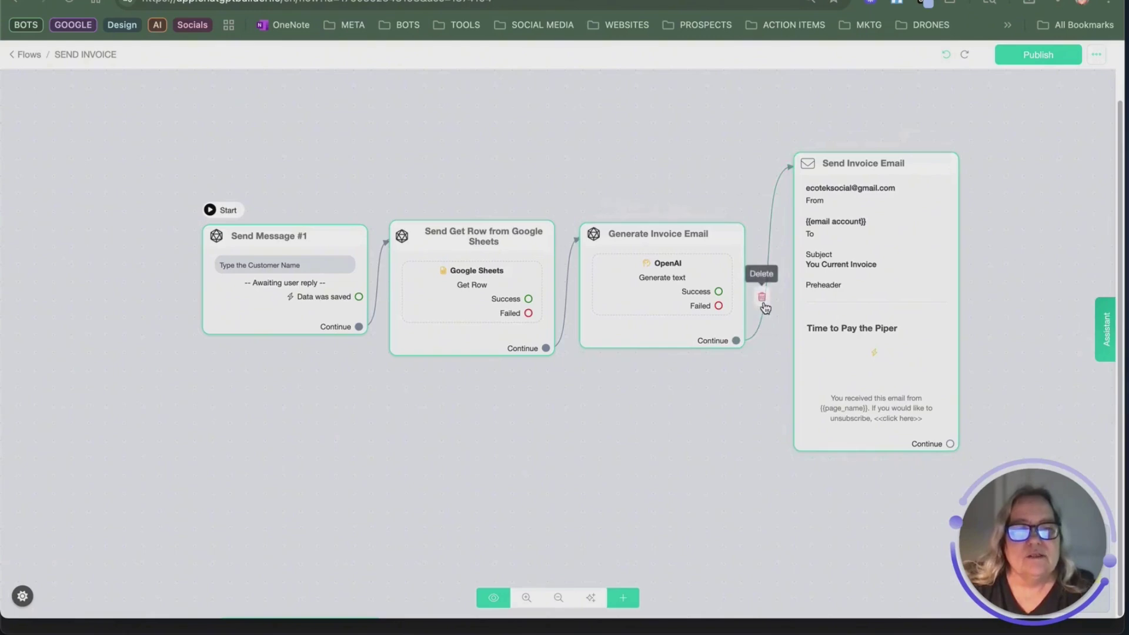
{"action": "left_click", "coordinate": [762, 293]}
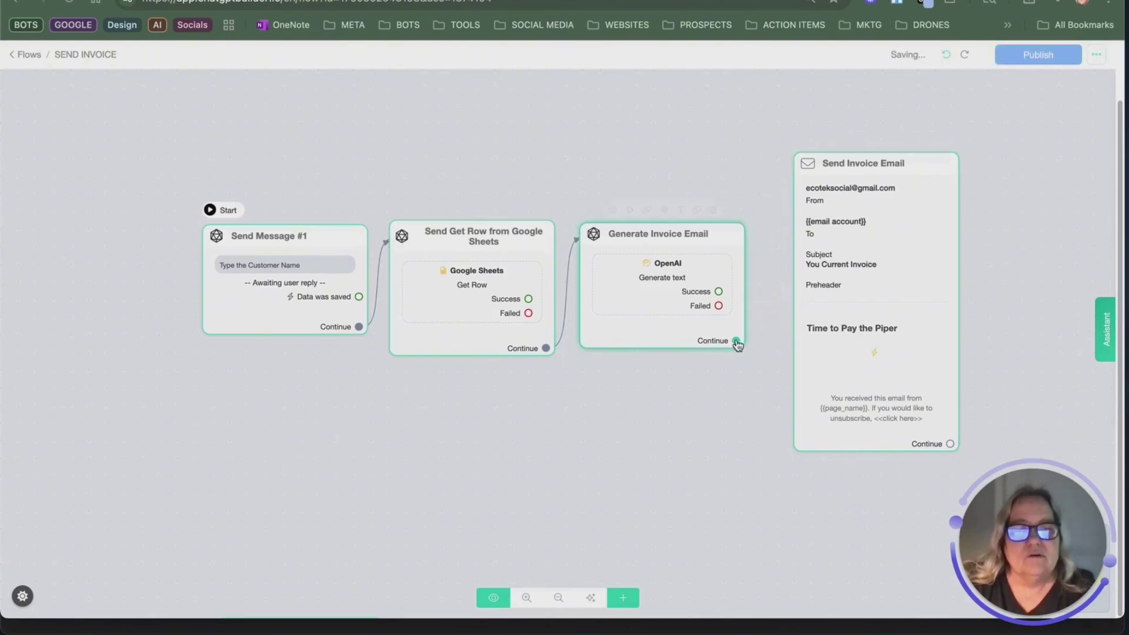
{"action": "left_click_drag", "start_coordinate": [735, 340], "coordinate": [736, 408]}
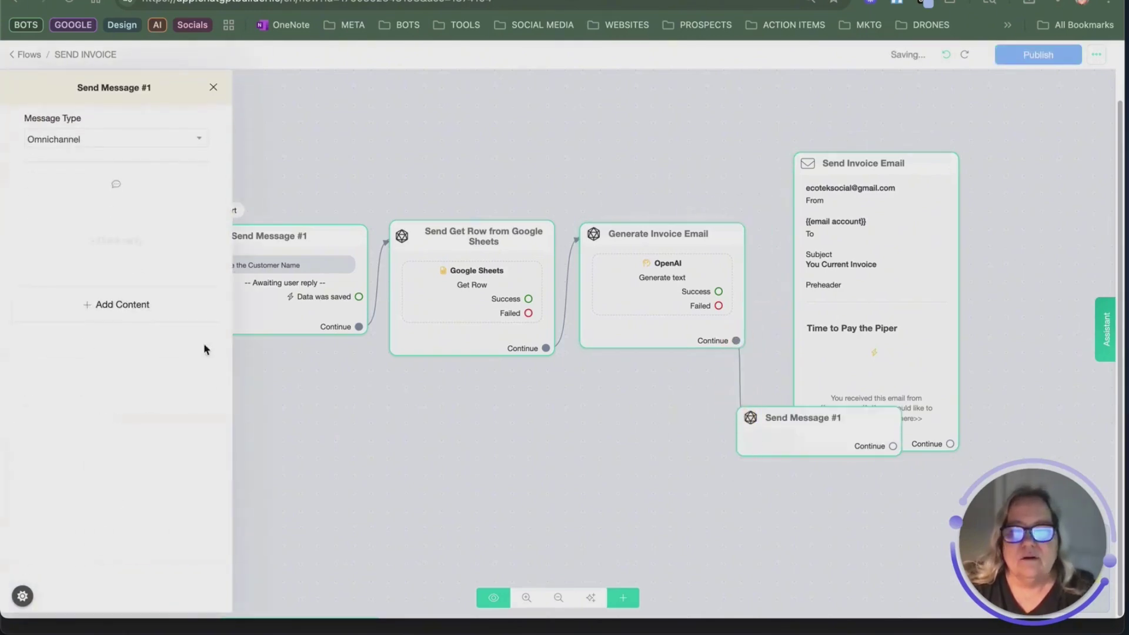
Step: Give the new step after Generate Invoice Email a text message showing {{html_invoice_email}}
{"action": "left_click", "coordinate": [93, 312]}
{"action": "left_click_drag", "start_coordinate": [837, 434], "coordinate": [660, 423]}
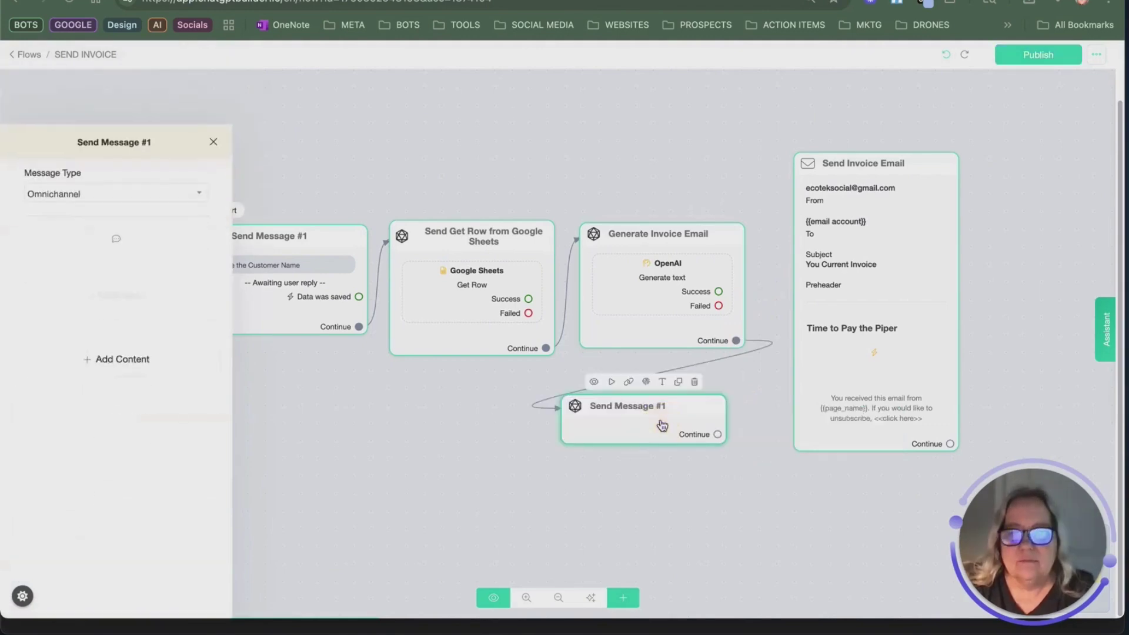
{"action": "left_click", "coordinate": [129, 307]}
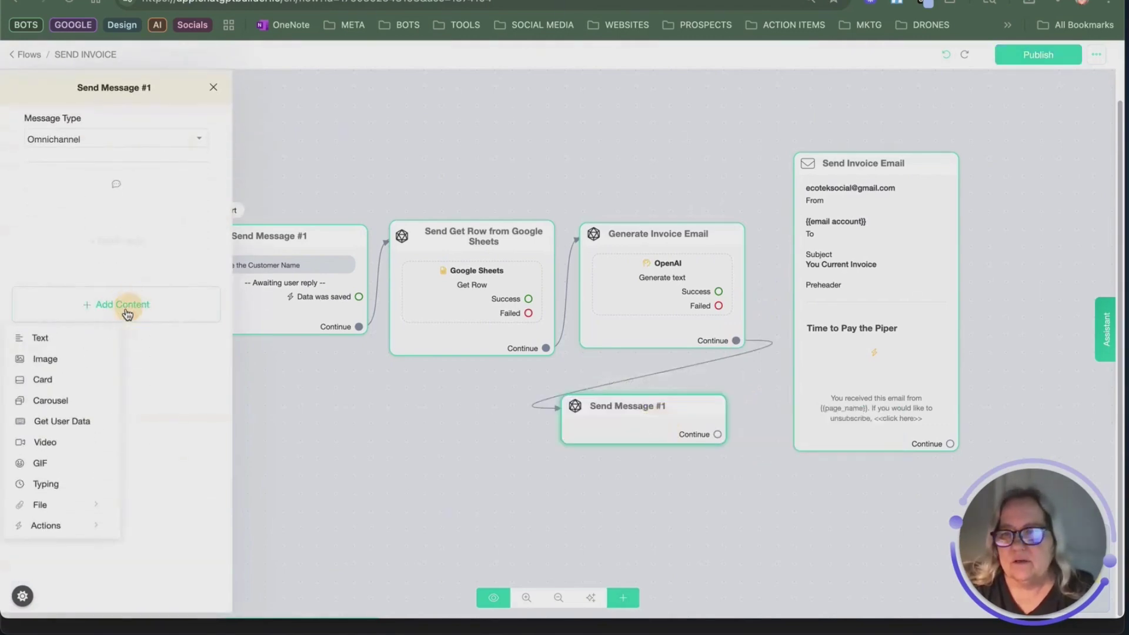
{"action": "left_click", "coordinate": [56, 339]}
{"action": "left_click", "coordinate": [97, 221]}
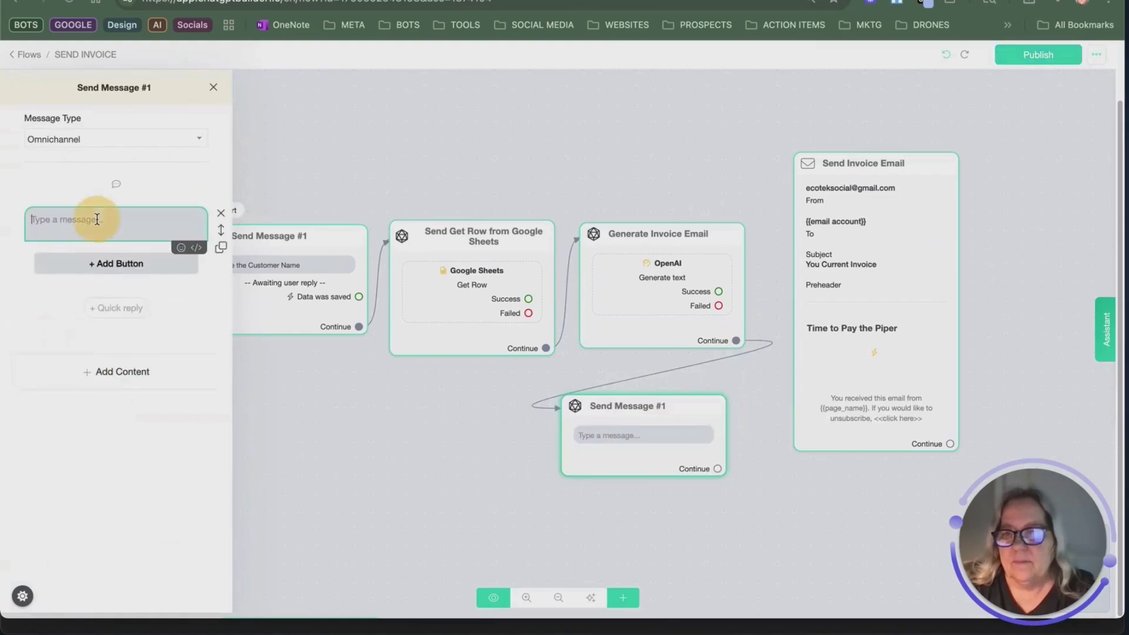
{"action": "type", "text": "{"}
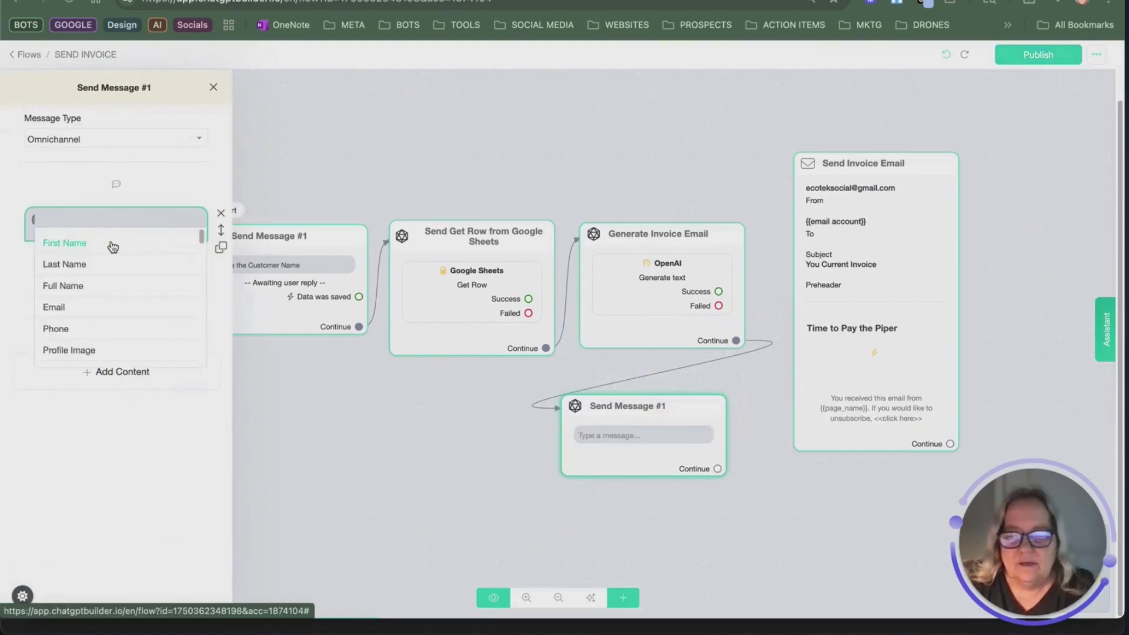
{"action": "type", "text": "ht"}
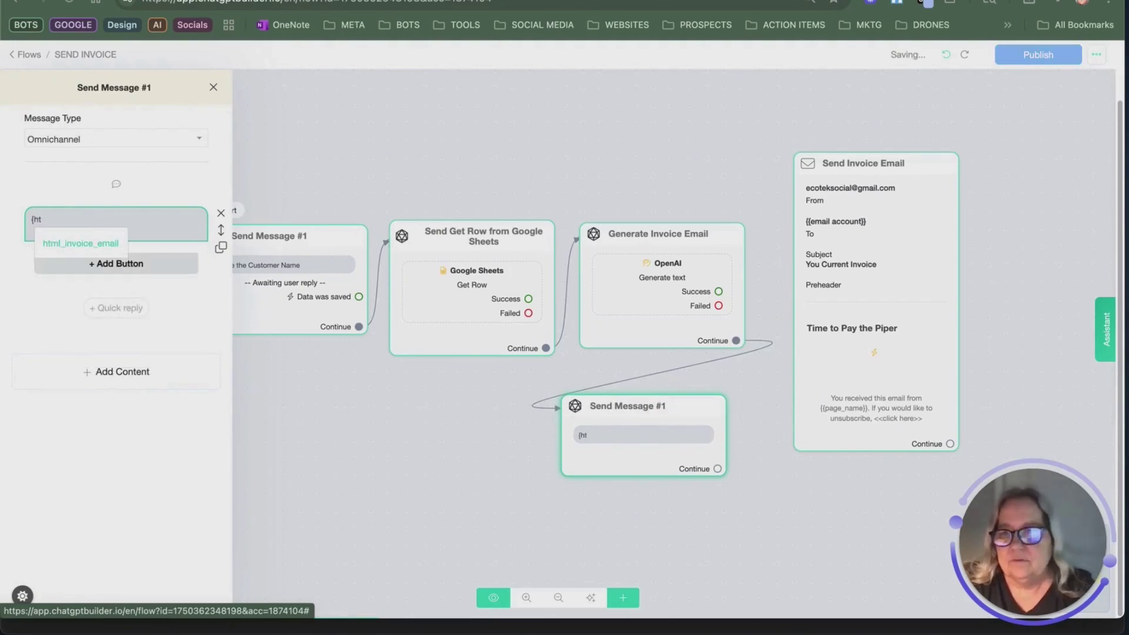
{"action": "left_click", "coordinate": [84, 238]}
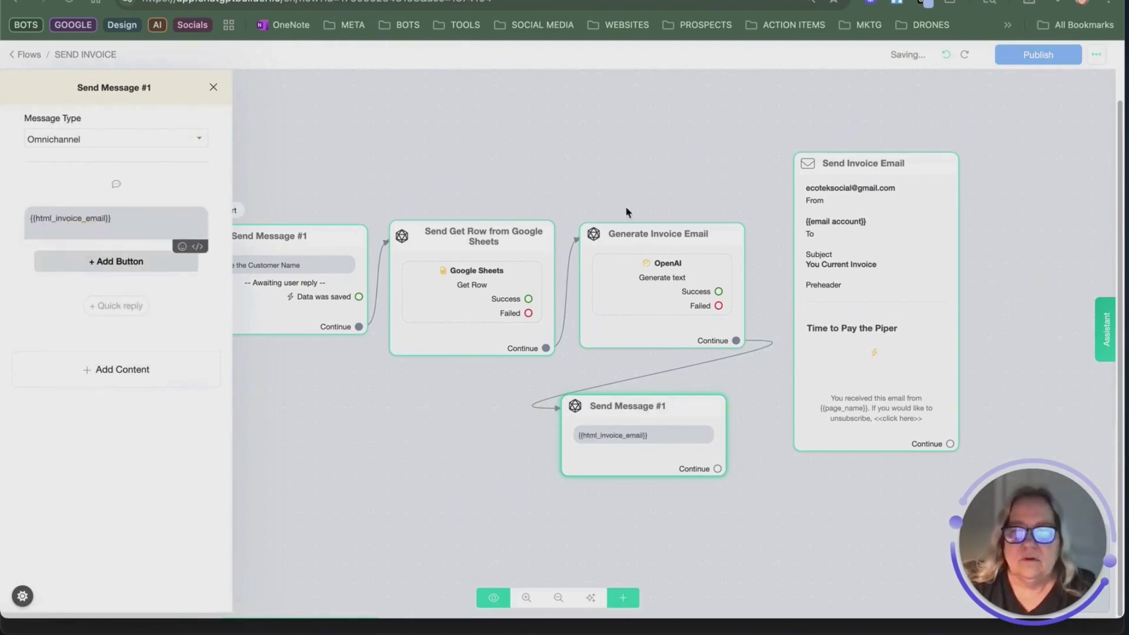
{"action": "left_click", "coordinate": [487, 422]}
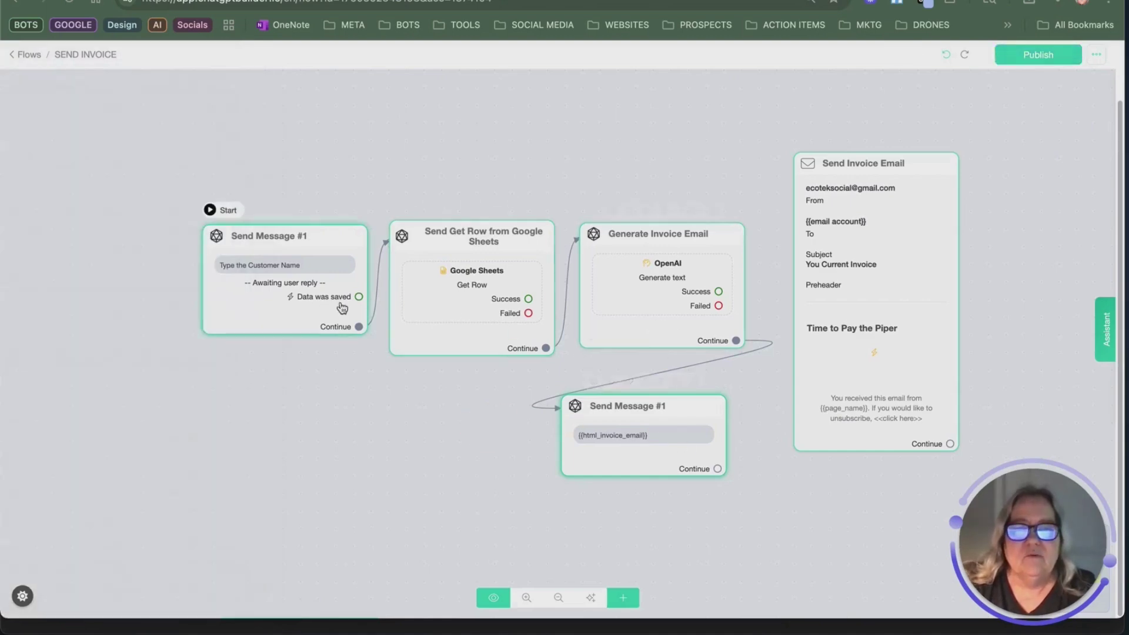
Step: Publish the flow, then test it in the assistant Preview by sending a customer name
{"action": "left_click", "coordinate": [1037, 54]}
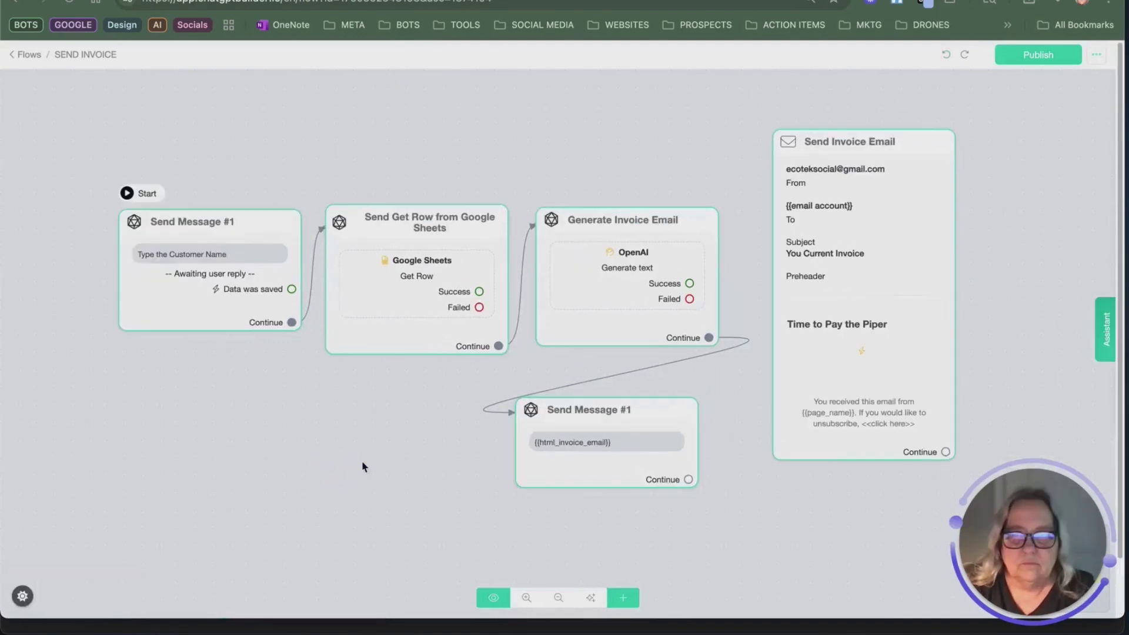
{"action": "mouse_move", "coordinate": [853, 220]}
{"action": "left_click", "coordinate": [1104, 328]}
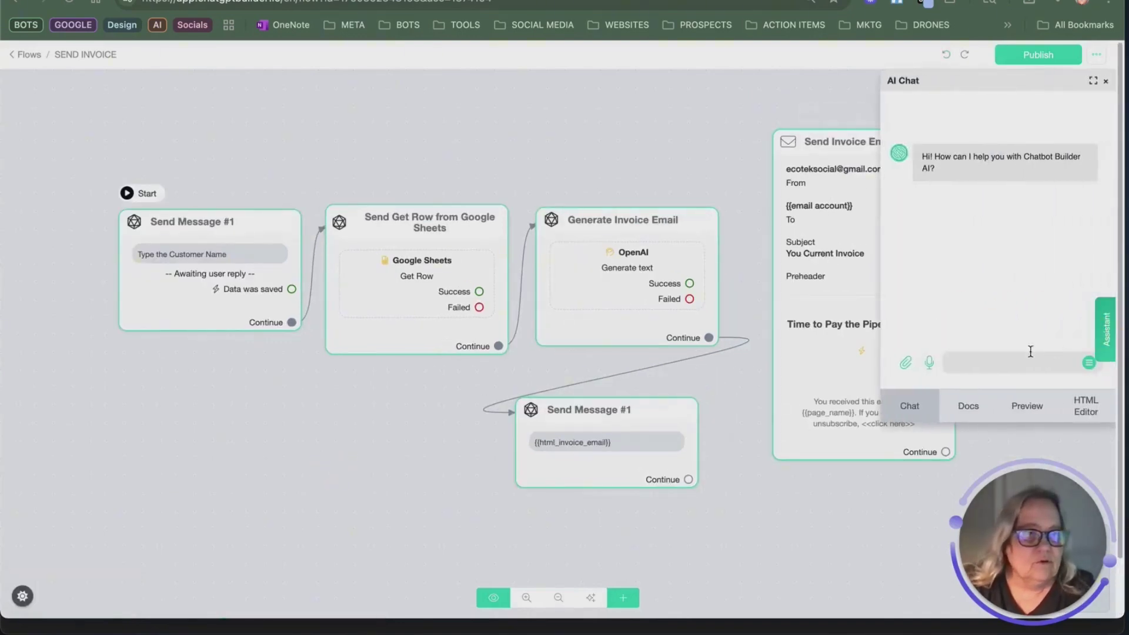
{"action": "left_click", "coordinate": [1035, 405]}
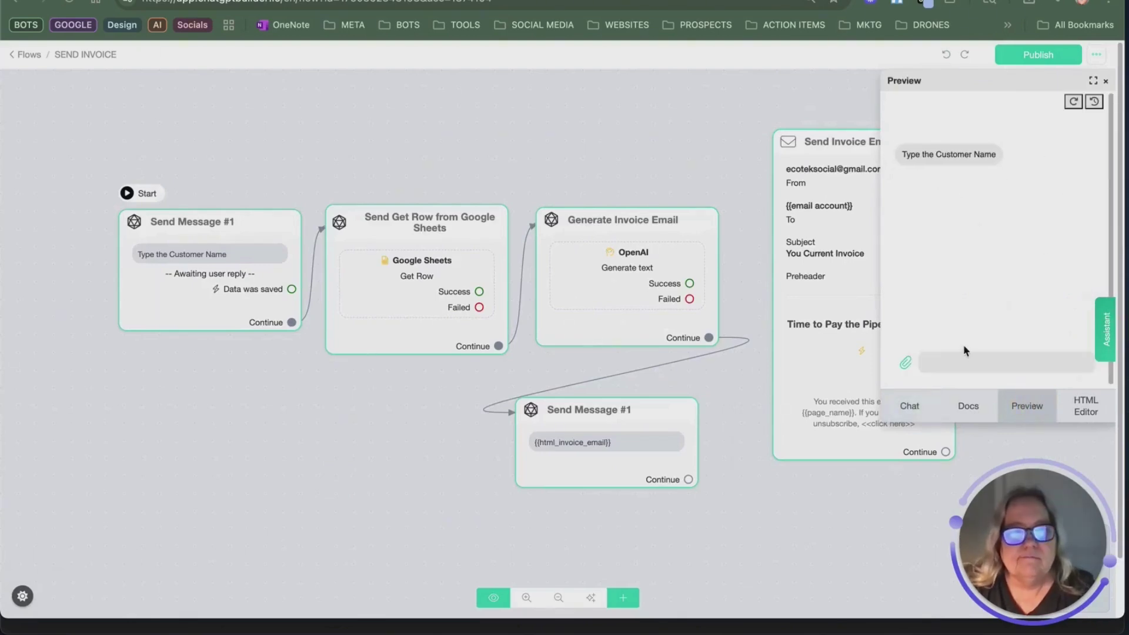
{"action": "left_click", "coordinate": [975, 356]}
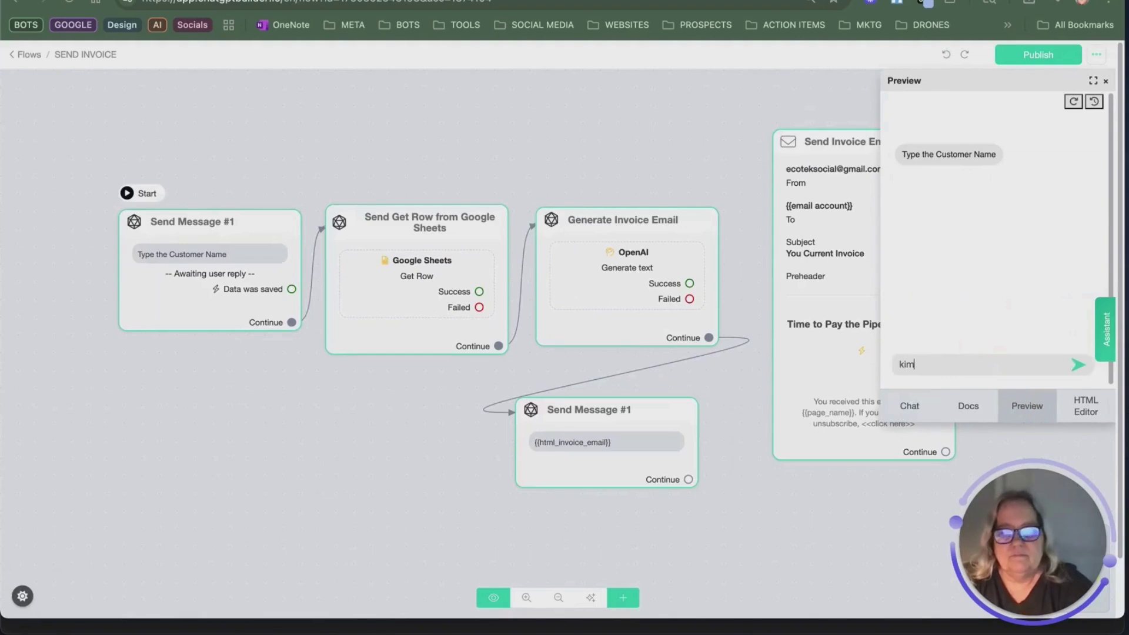
{"action": "key", "text": "Return"}
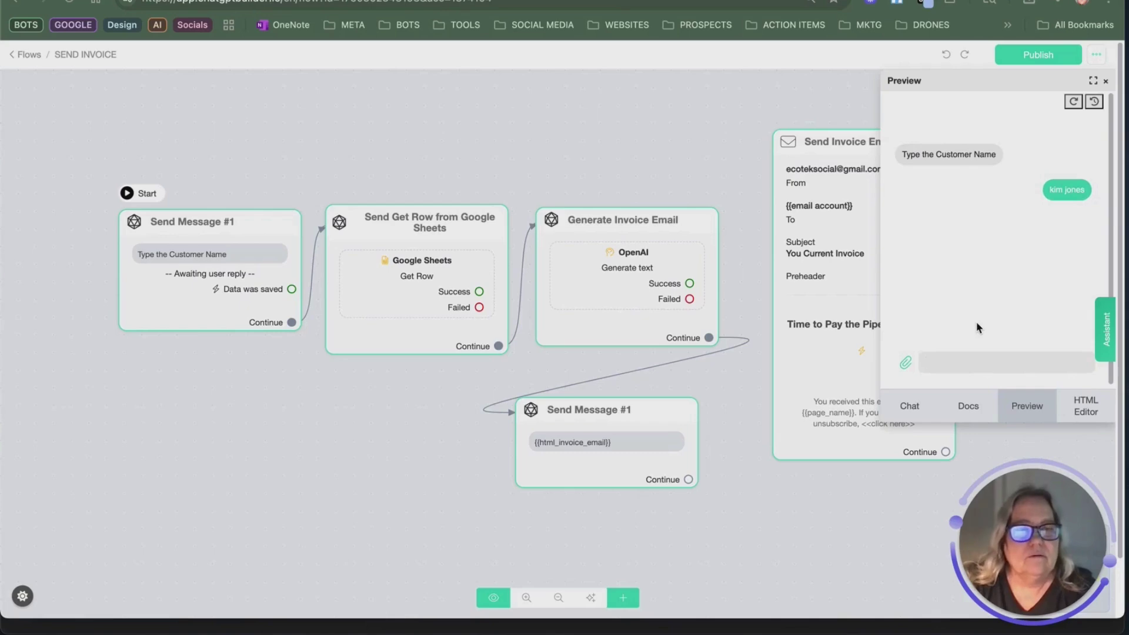
{"action": "mouse_move", "coordinate": [416, 201]}
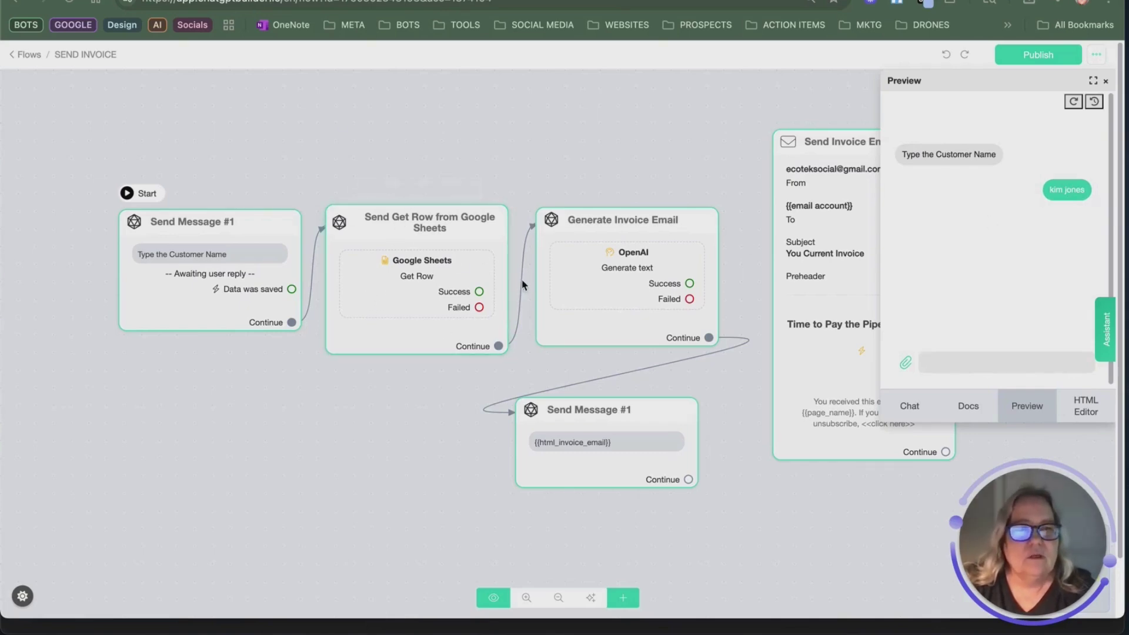
{"action": "mouse_move", "coordinate": [646, 245]}
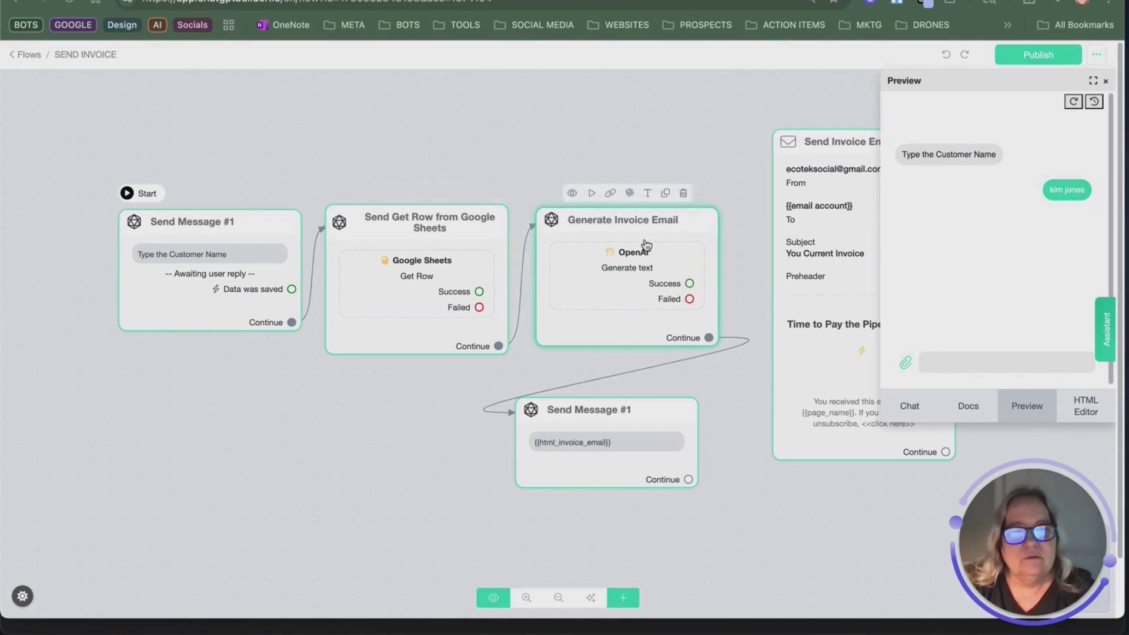
{"action": "mouse_move", "coordinate": [667, 420]}
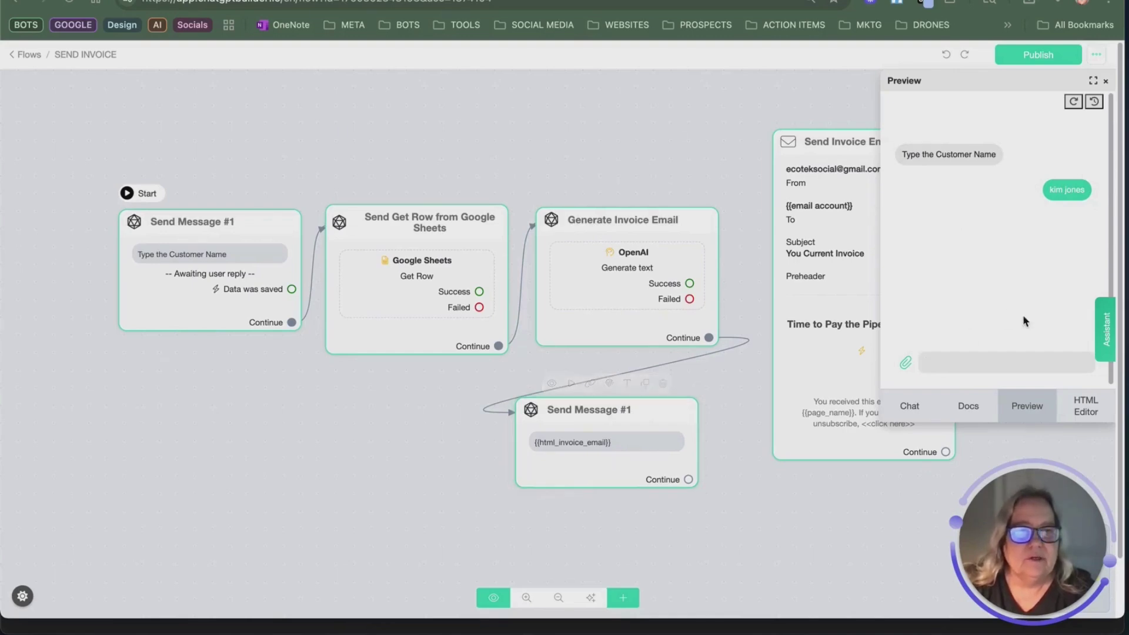
{"action": "mouse_move", "coordinate": [674, 453]}
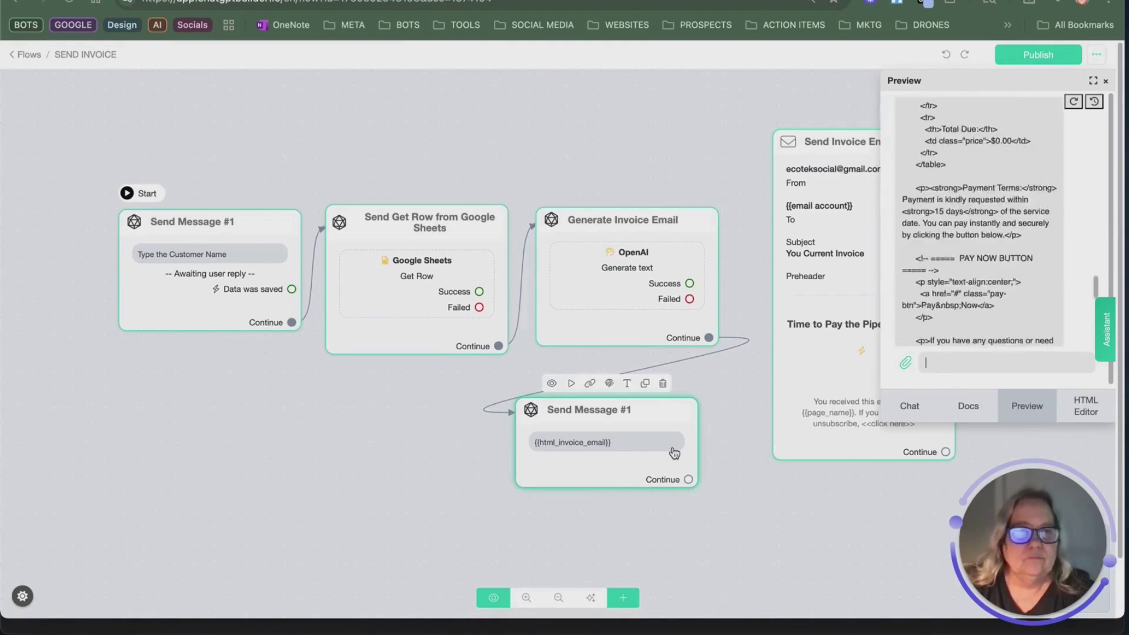
Step: Scroll through the generated HTML invoice reply in the preview chat
{"action": "scroll", "coordinate": [1041, 265], "scroll_direction": "up", "scroll_amount": 15}
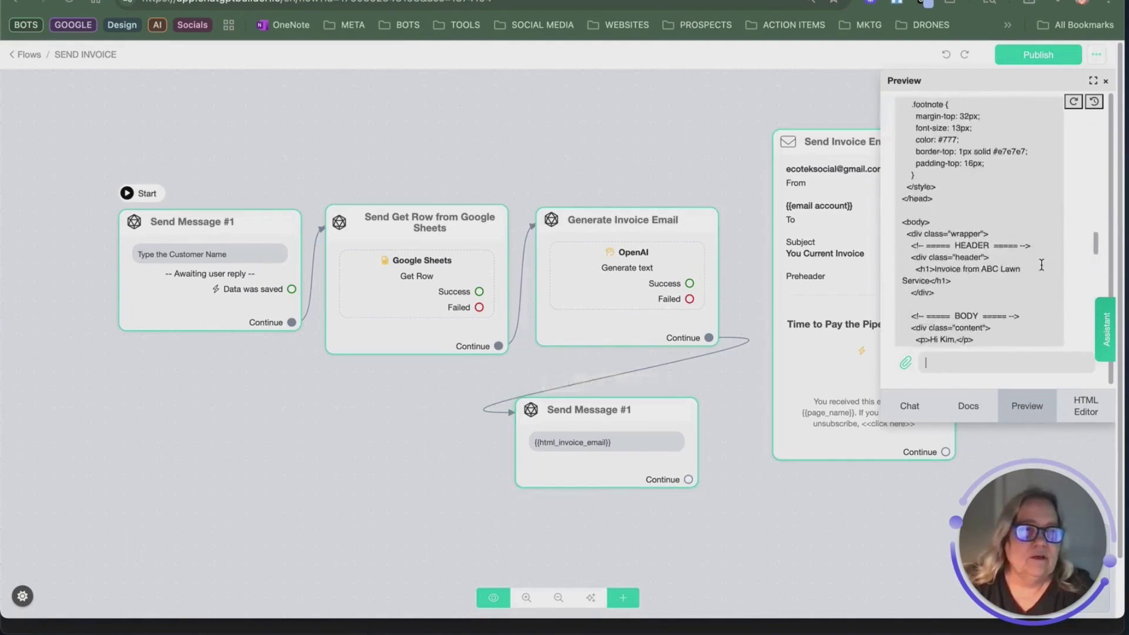
{"action": "scroll", "coordinate": [1041, 265], "scroll_direction": "up", "scroll_amount": 10}
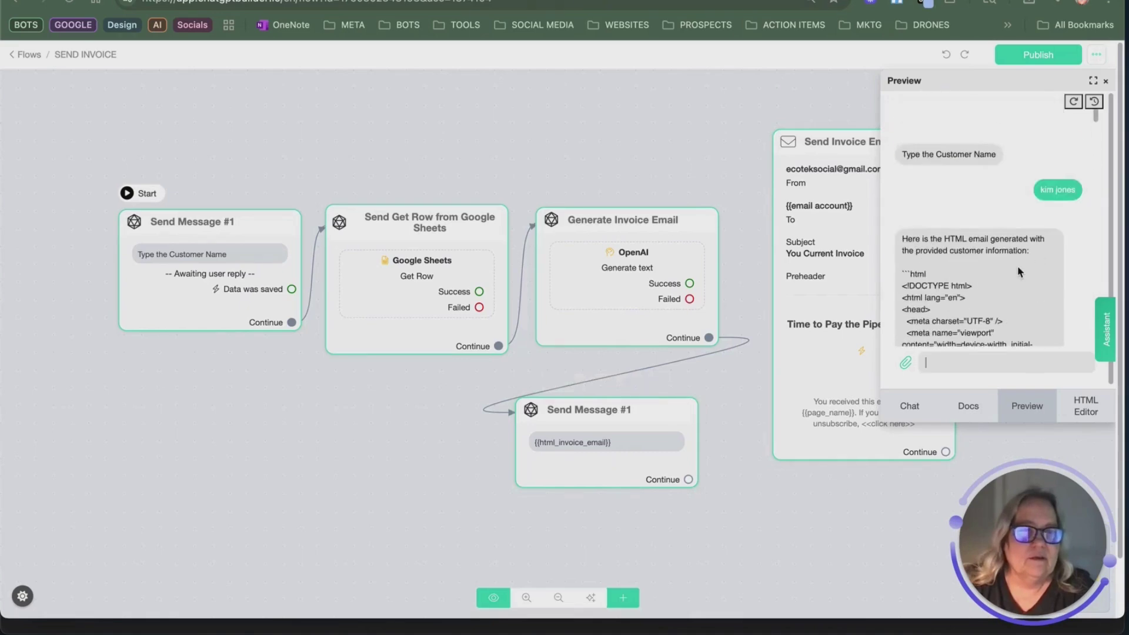
{"action": "scroll", "coordinate": [910, 268], "scroll_direction": "down", "scroll_amount": 2}
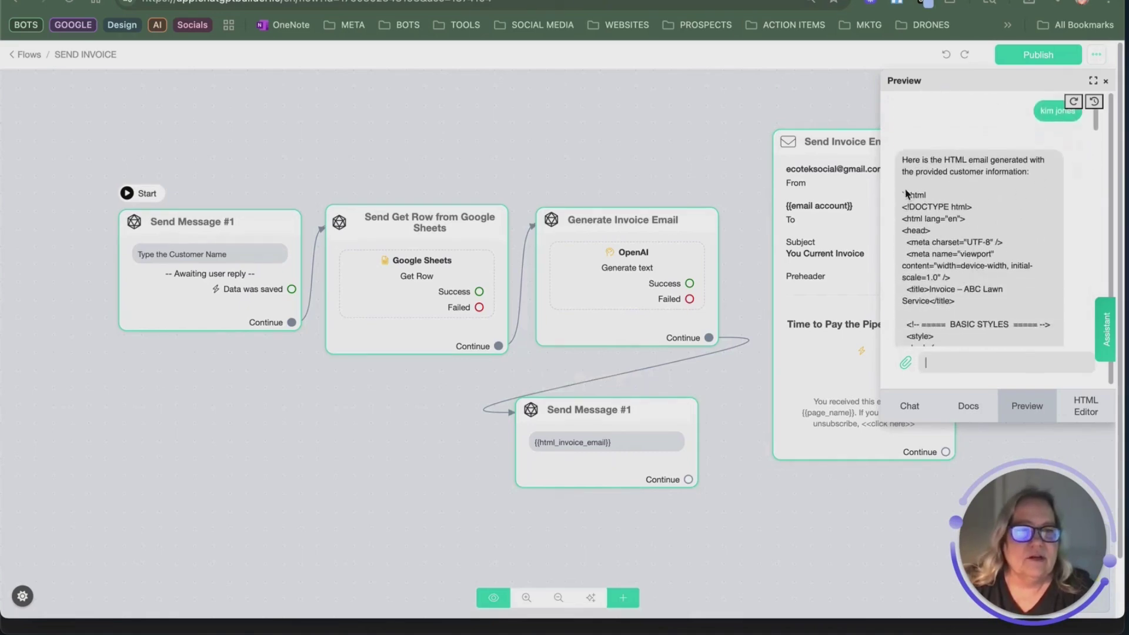
{"action": "left_click_drag", "start_coordinate": [901, 195], "coordinate": [926, 195]}
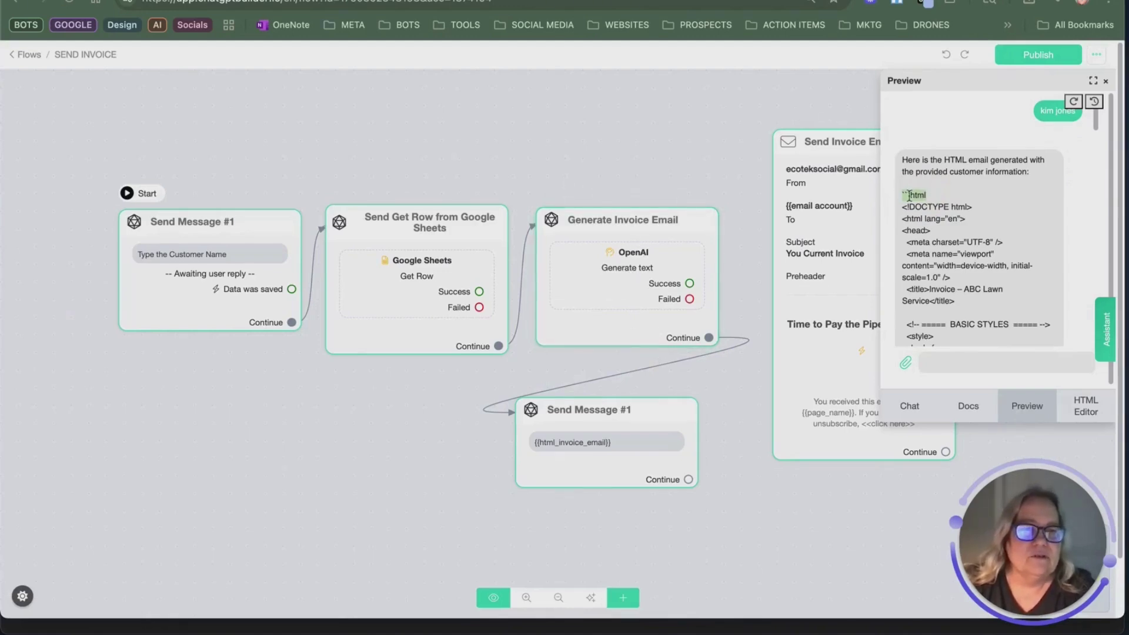
{"action": "scroll", "coordinate": [934, 280], "scroll_direction": "down", "scroll_amount": 10}
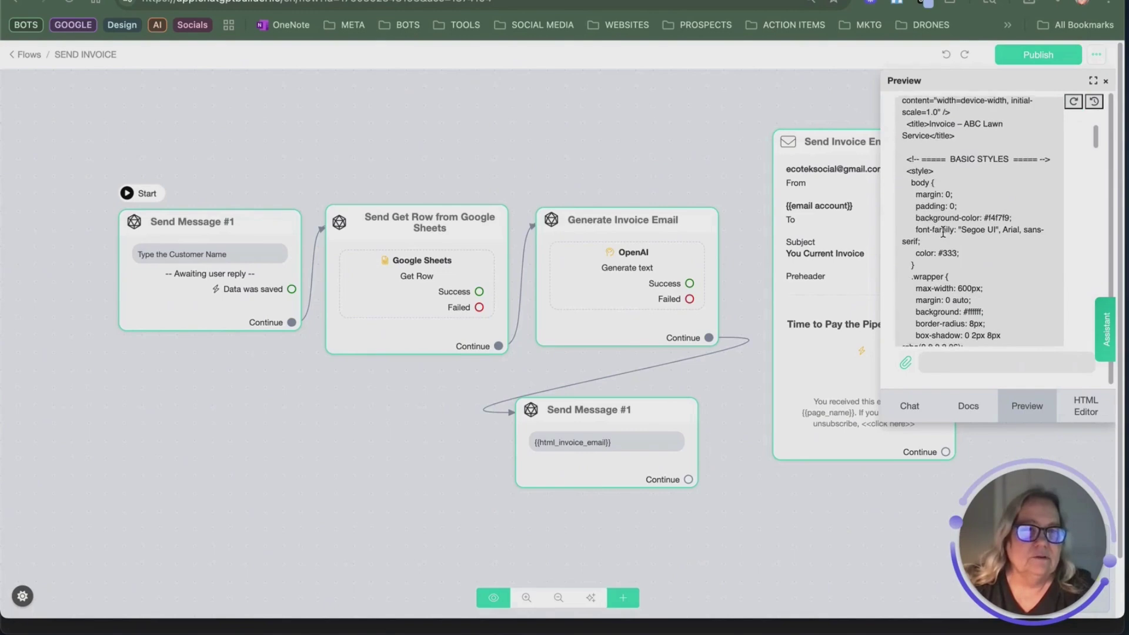
{"action": "scroll", "coordinate": [992, 178], "scroll_direction": "down", "scroll_amount": 2}
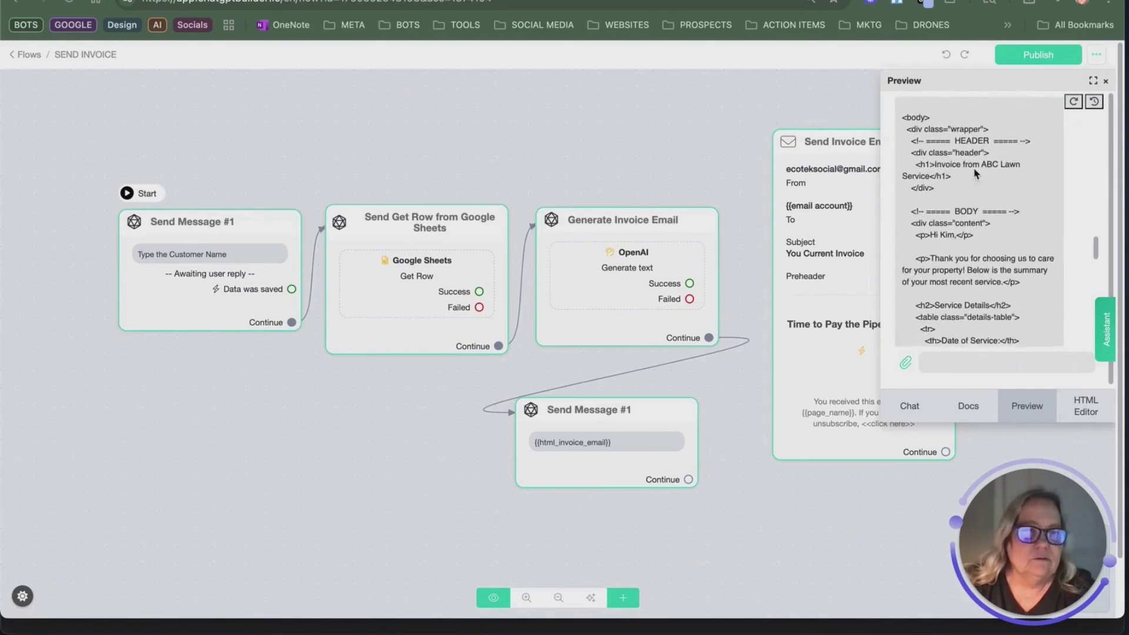
{"action": "scroll", "coordinate": [981, 201], "scroll_direction": "down", "scroll_amount": 3}
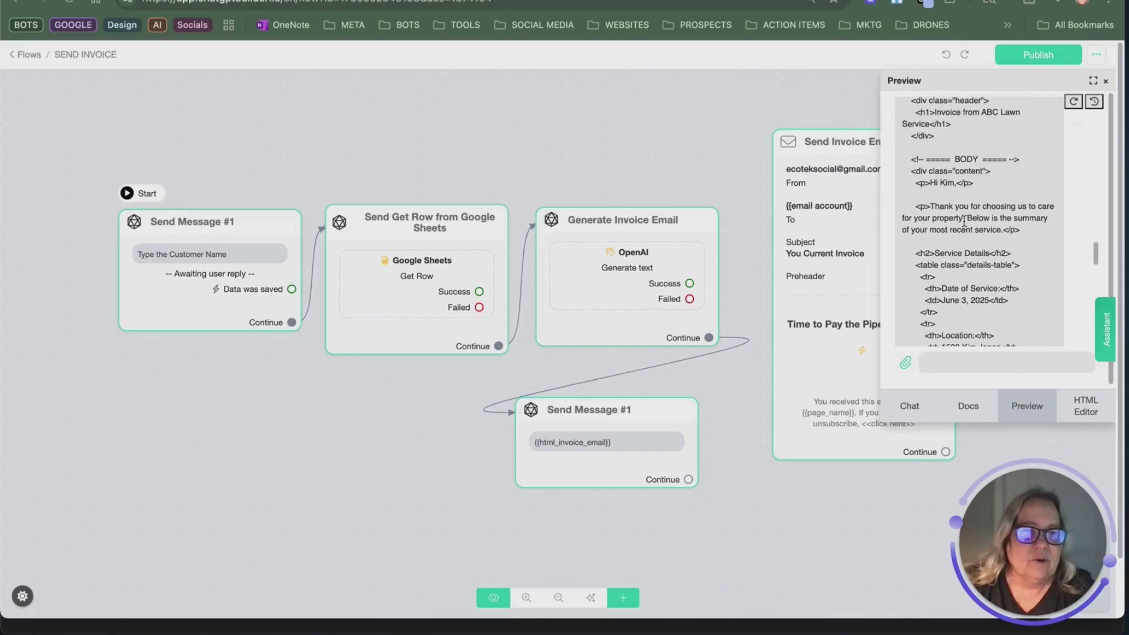
{"action": "scroll", "coordinate": [978, 194], "scroll_direction": "down", "scroll_amount": 1}
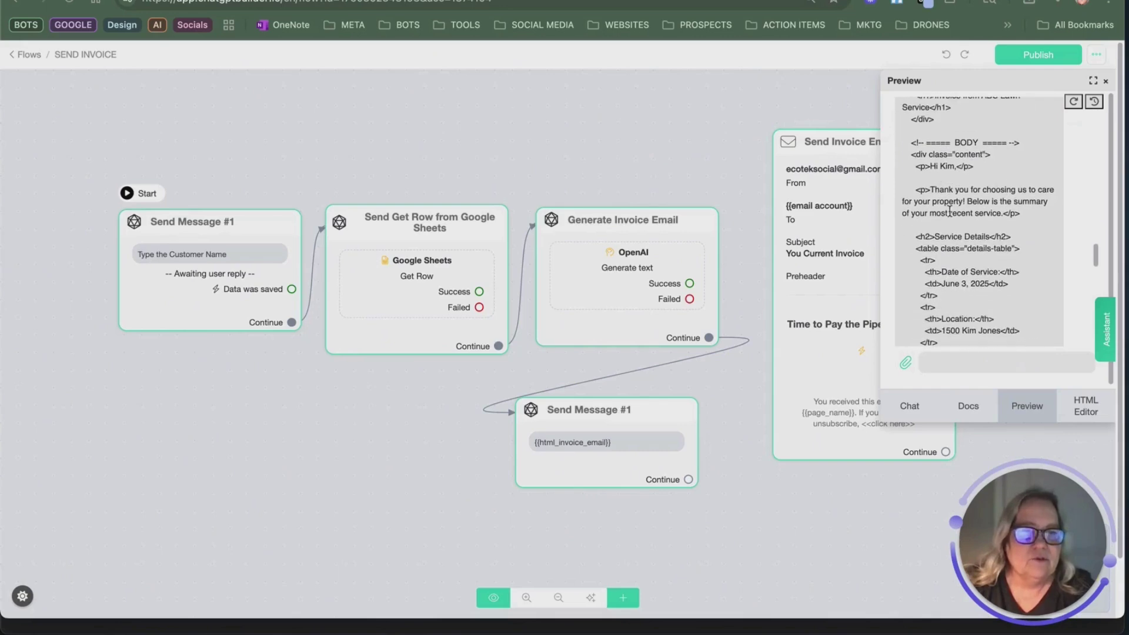
Step: Open the Generate Invoice Email settings and select the entire HTML invoice reply
{"action": "left_click", "coordinate": [1020, 224]}
{"action": "scroll", "coordinate": [1010, 221], "scroll_direction": "up", "scroll_amount": 10}
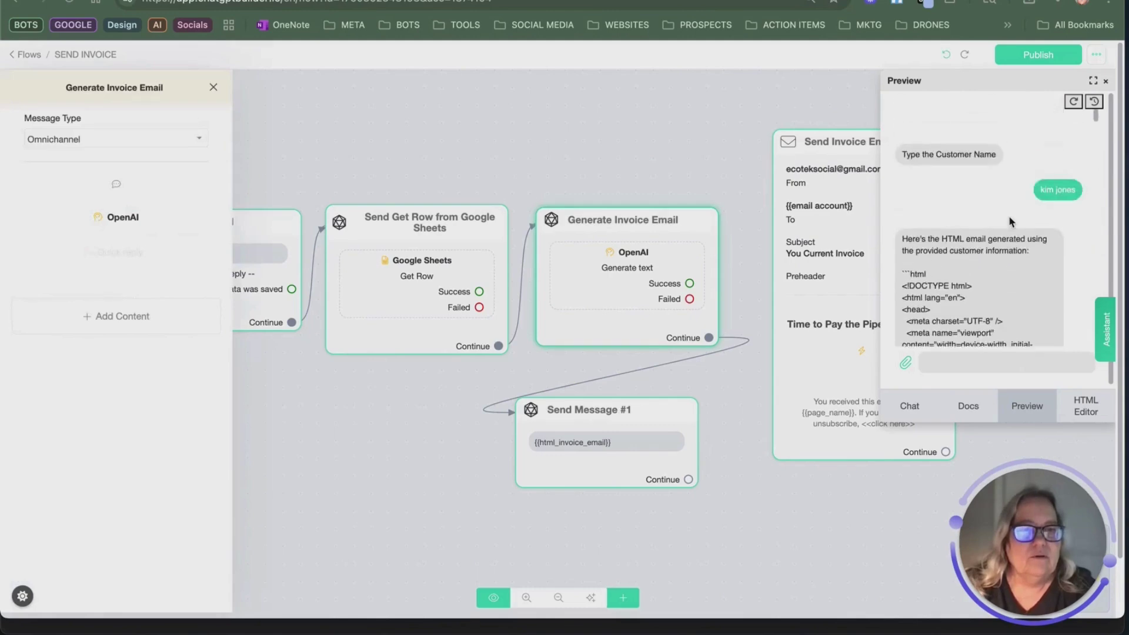
{"action": "scroll", "coordinate": [1009, 221], "scroll_direction": "down", "scroll_amount": 8}
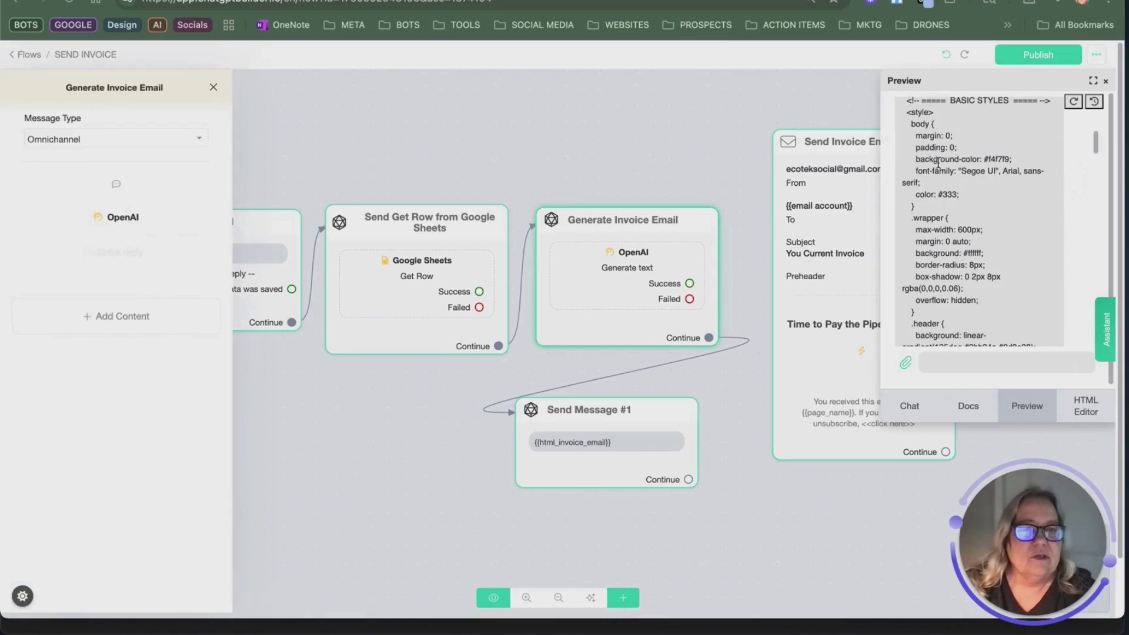
{"action": "scroll", "coordinate": [934, 166], "scroll_direction": "up", "scroll_amount": 3}
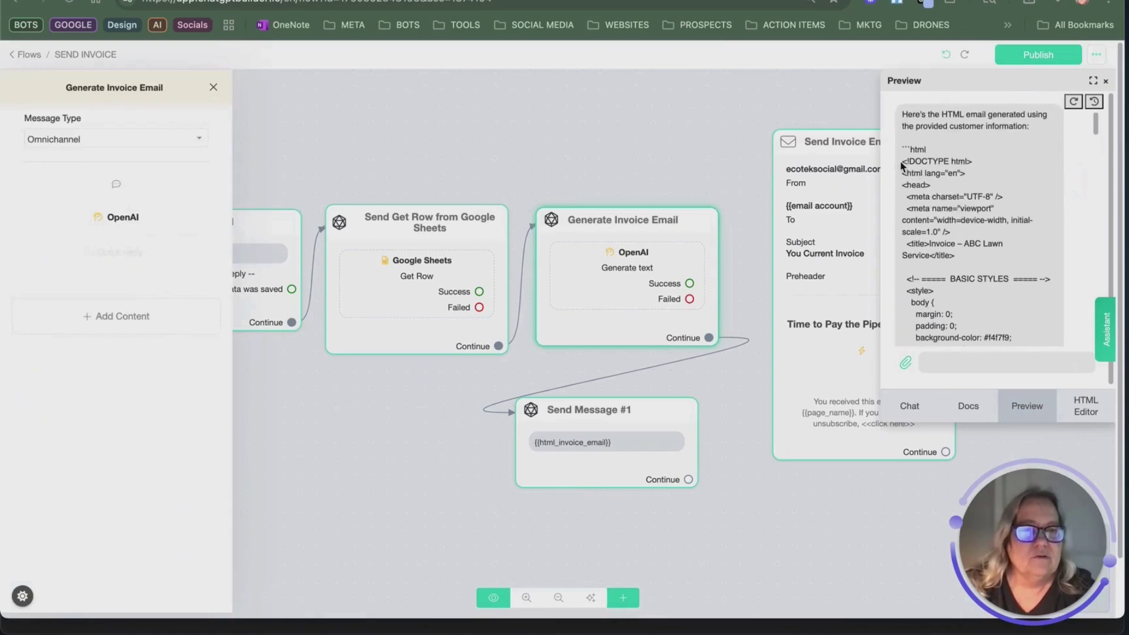
{"action": "left_click_drag", "start_coordinate": [901, 166], "coordinate": [1017, 190]}
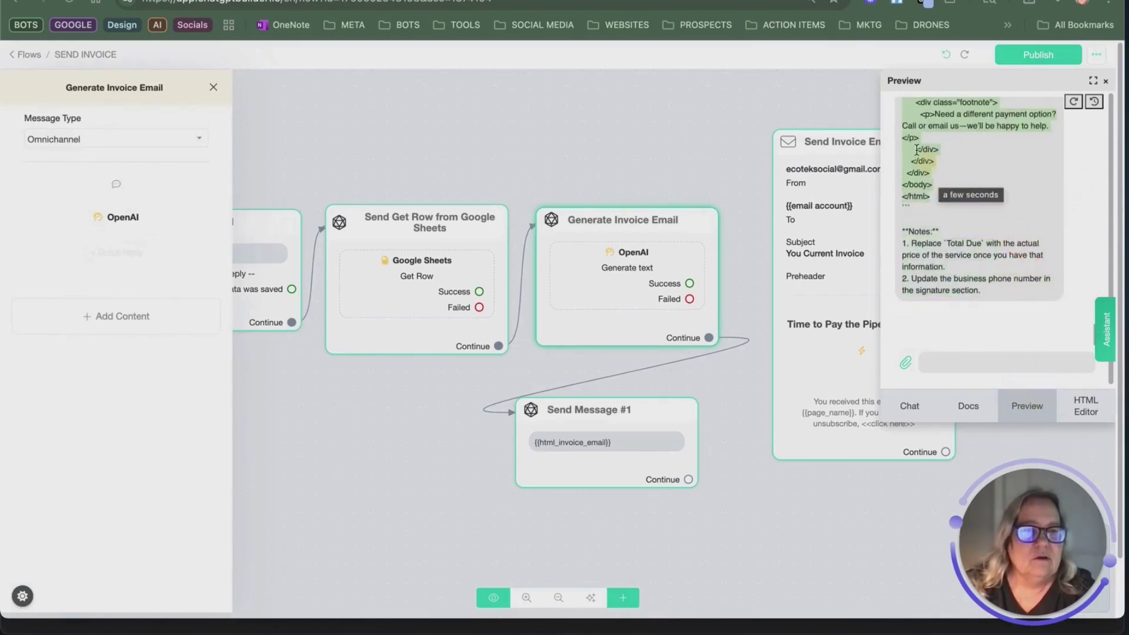
Step: Copy the HTML invoice and add a Landing Page node at the top of the flow
{"action": "right_click", "coordinate": [927, 111]}
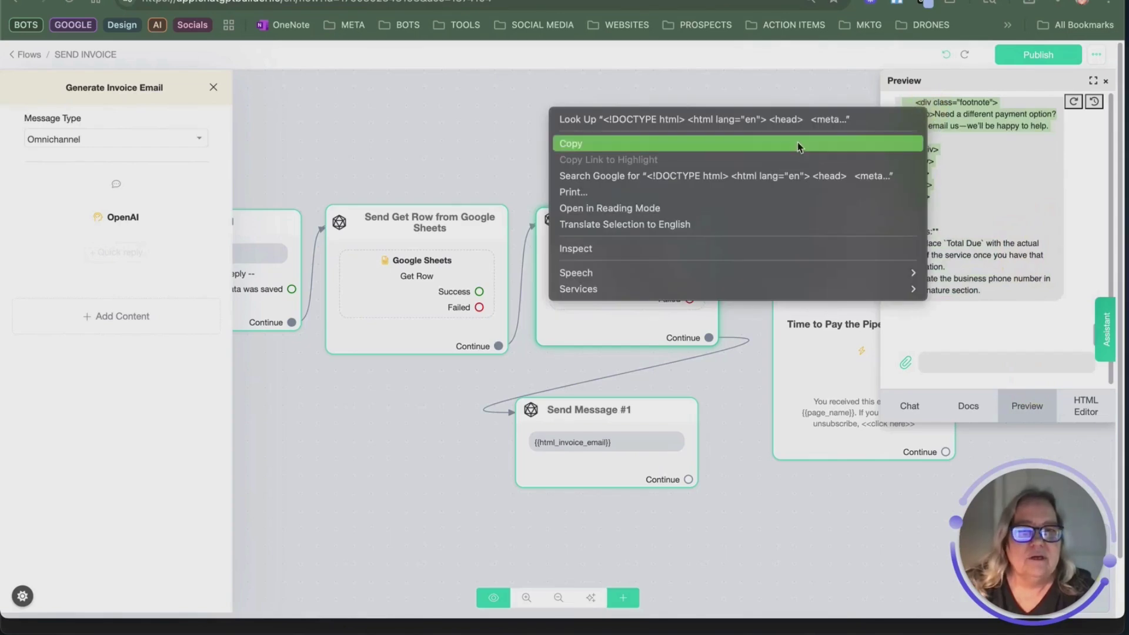
{"action": "left_click", "coordinate": [801, 144]}
{"action": "left_click", "coordinate": [625, 596]}
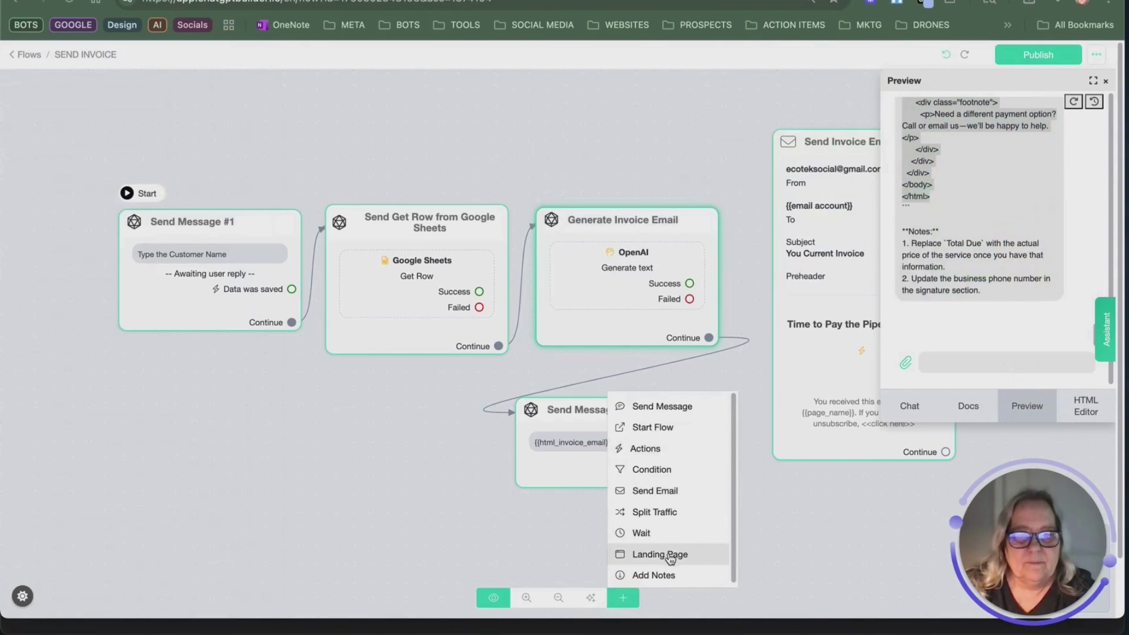
{"action": "left_click", "coordinate": [673, 554]}
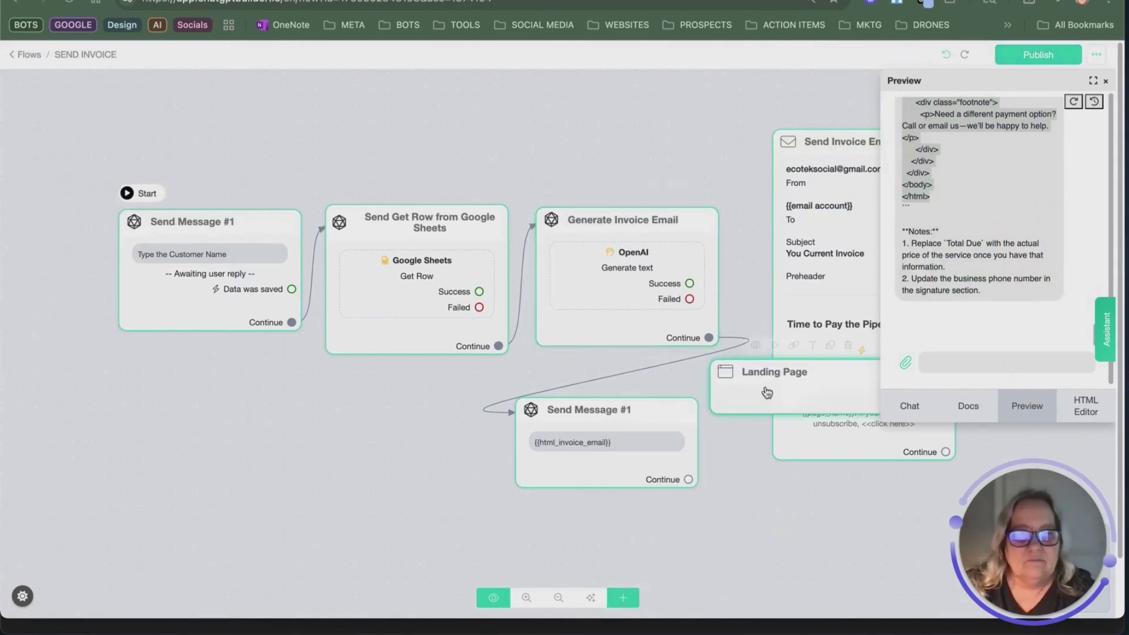
{"action": "left_click_drag", "start_coordinate": [781, 399], "coordinate": [494, 98]}
{"action": "left_click", "coordinate": [494, 98]}
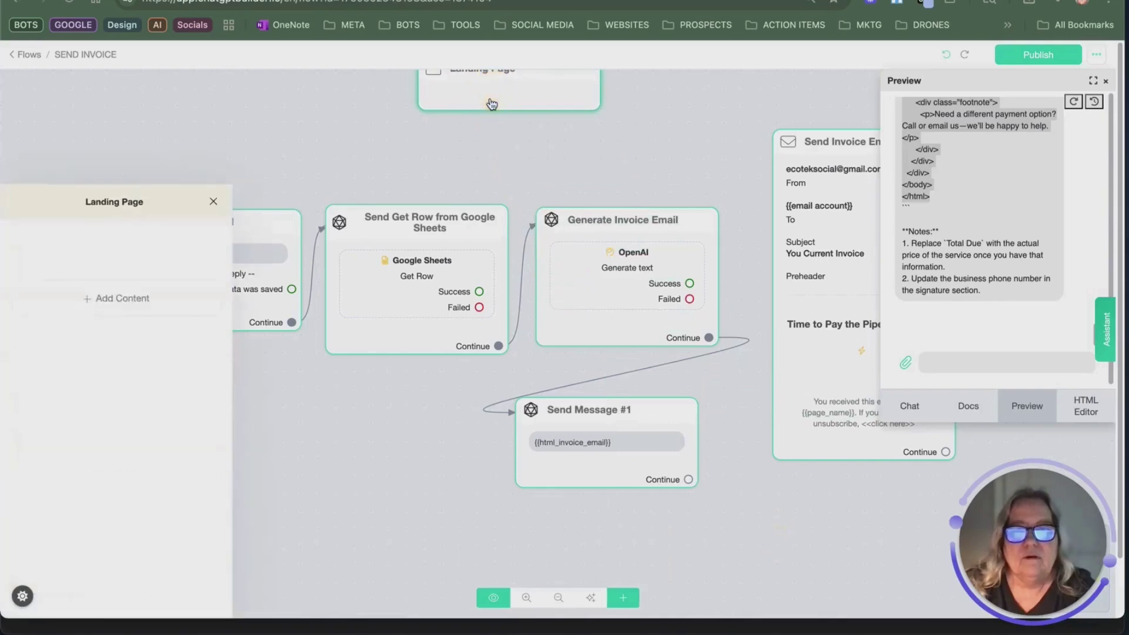
Step: Paste the HTML invoice into a code block on the landing page and publish the flow
{"action": "left_click", "coordinate": [144, 194]}
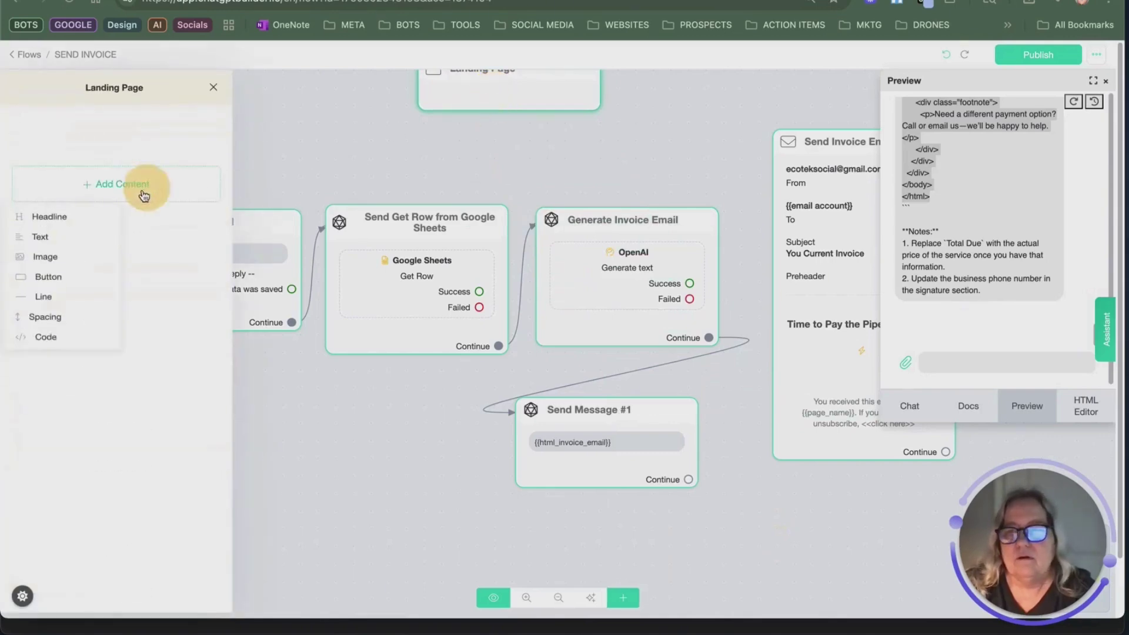
{"action": "left_click", "coordinate": [45, 337]}
{"action": "right_click", "coordinate": [93, 141]}
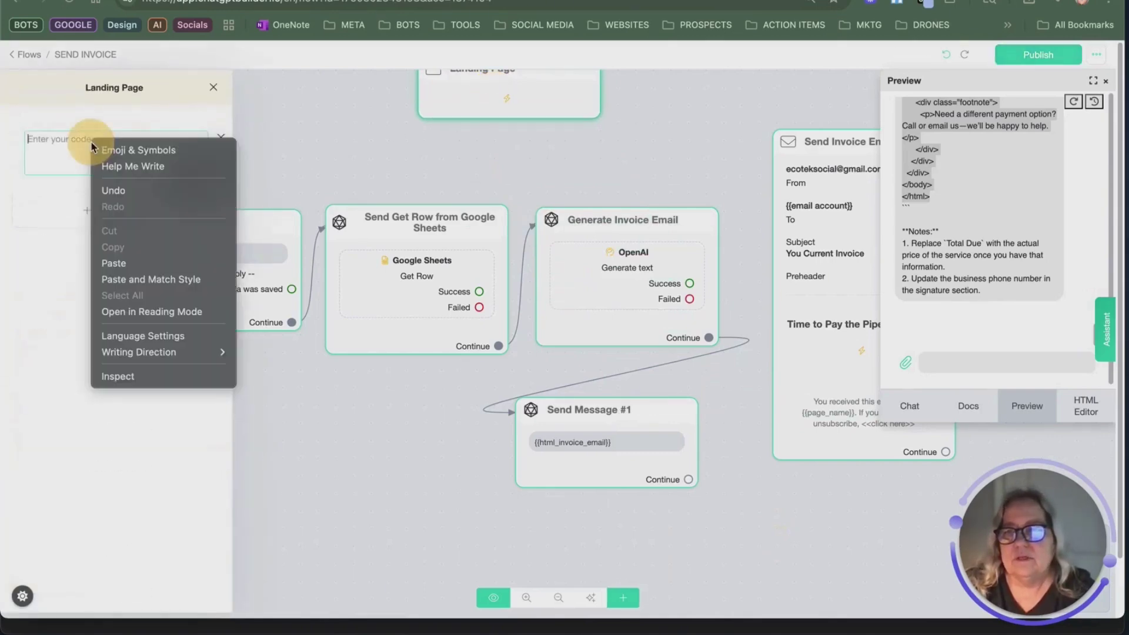
{"action": "left_click", "coordinate": [141, 265]}
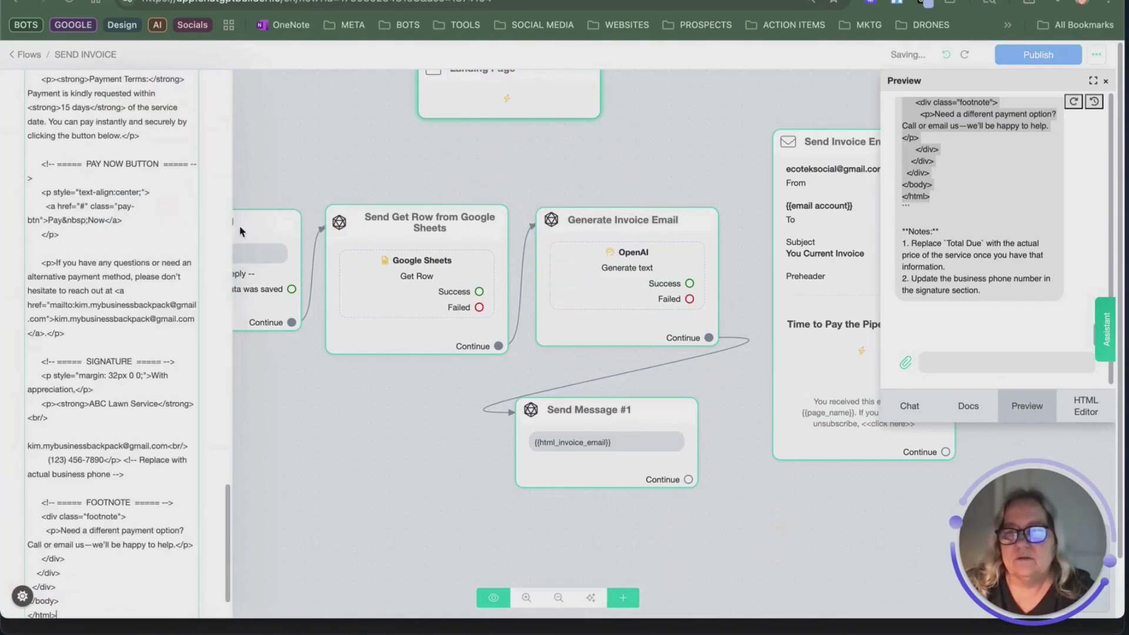
{"action": "left_click", "coordinate": [1016, 54]}
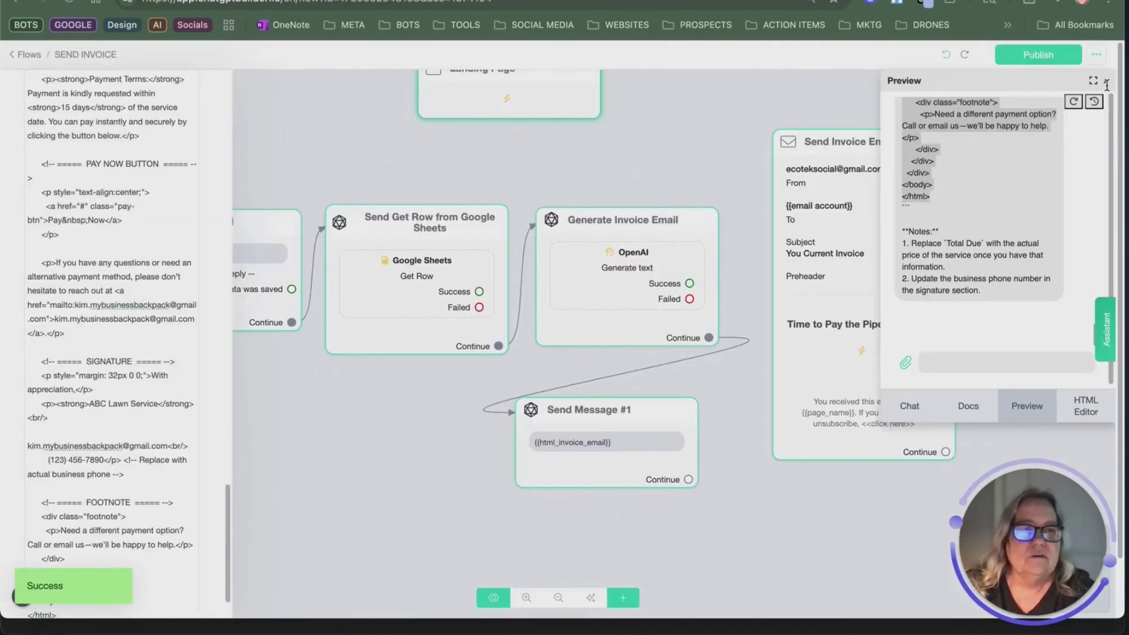
{"action": "left_click", "coordinate": [1106, 84]}
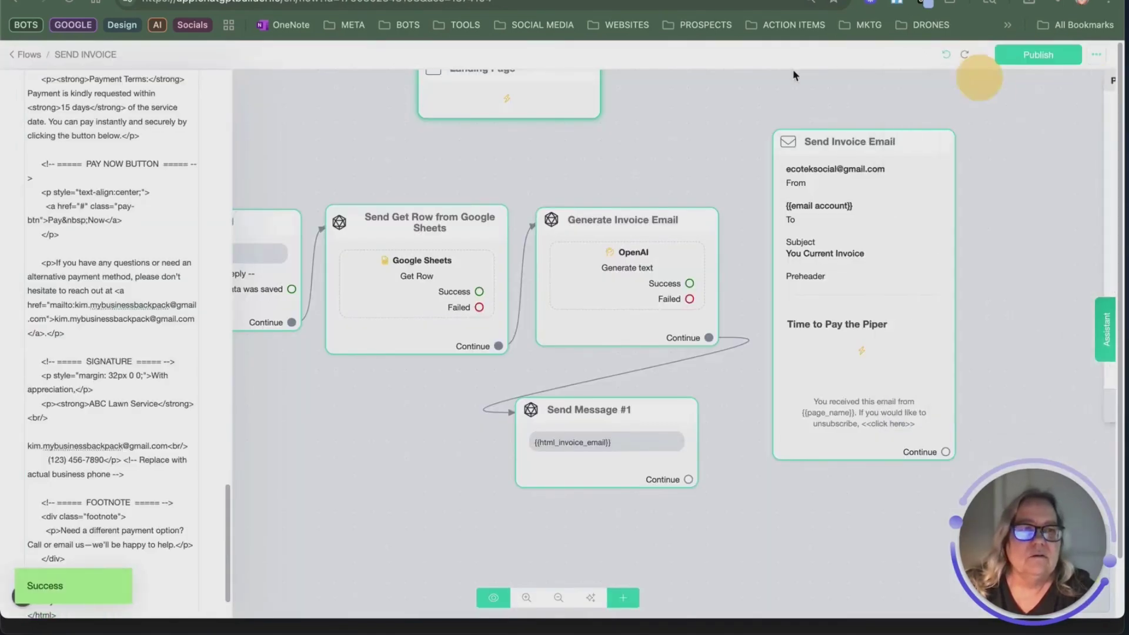
{"action": "left_click", "coordinate": [582, 172]}
{"action": "scroll", "coordinate": [573, 170], "scroll_direction": "up", "scroll_amount": 1}
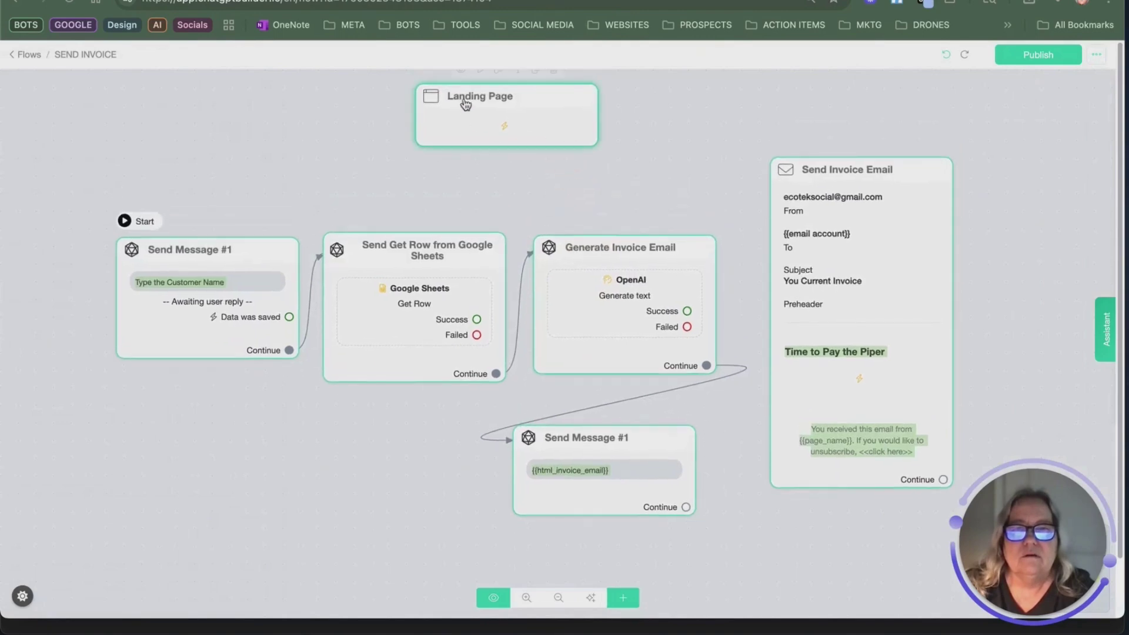
{"action": "left_click", "coordinate": [461, 71]}
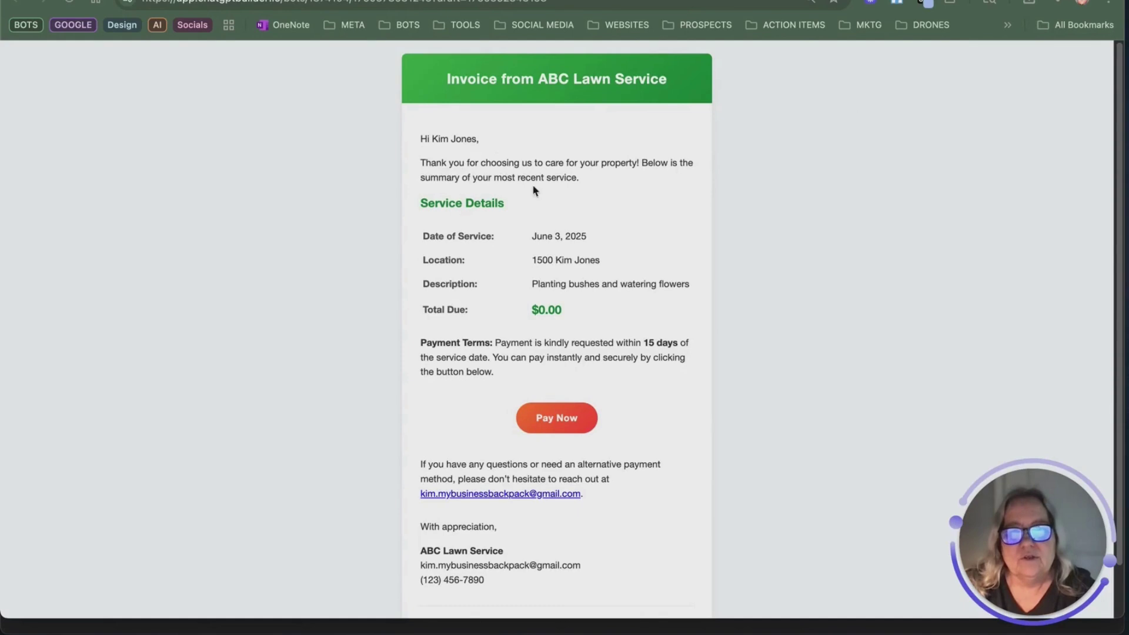
{"action": "scroll", "coordinate": [532, 343], "scroll_direction": "down", "scroll_amount": 1}
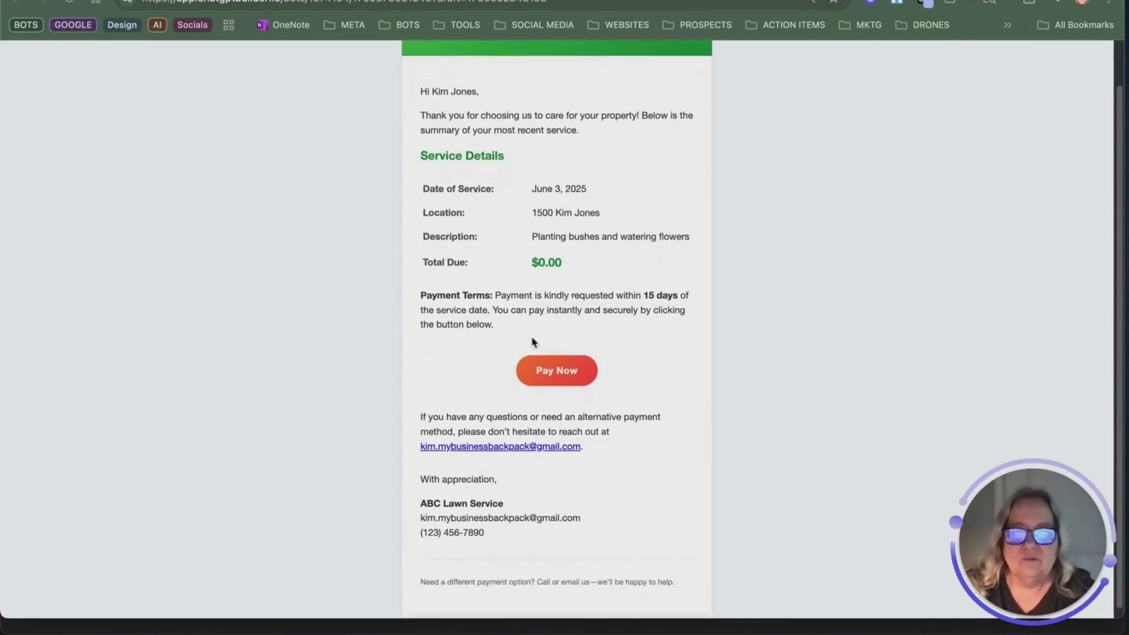
{"action": "scroll", "coordinate": [576, 394], "scroll_direction": "up", "scroll_amount": 1}
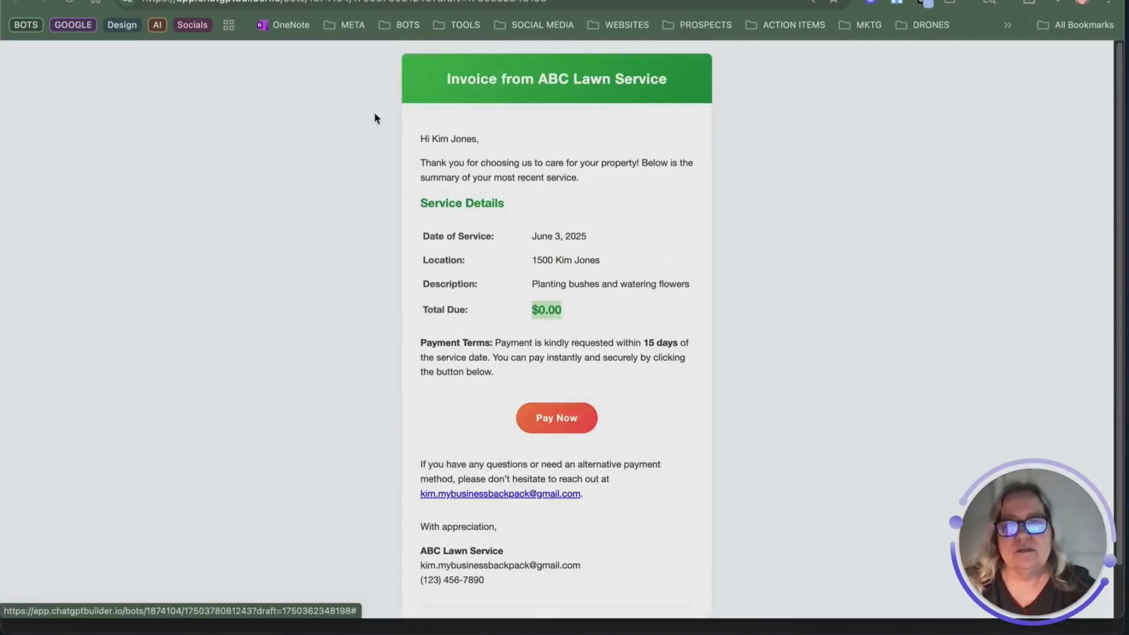
{"action": "key", "text": "ctrl+w"}
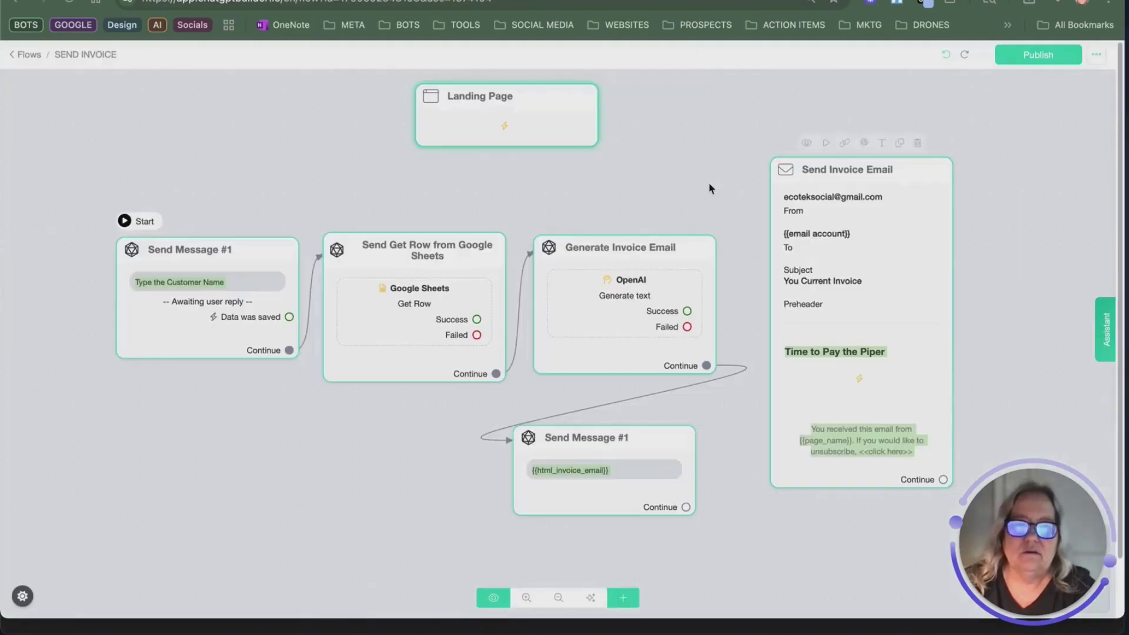
Step: Delete the extra Send Message #1 and Landing Page nodes, connect Generate Invoice Email to Send Invoice Email, and publish
{"action": "mouse_move", "coordinate": [689, 435]}
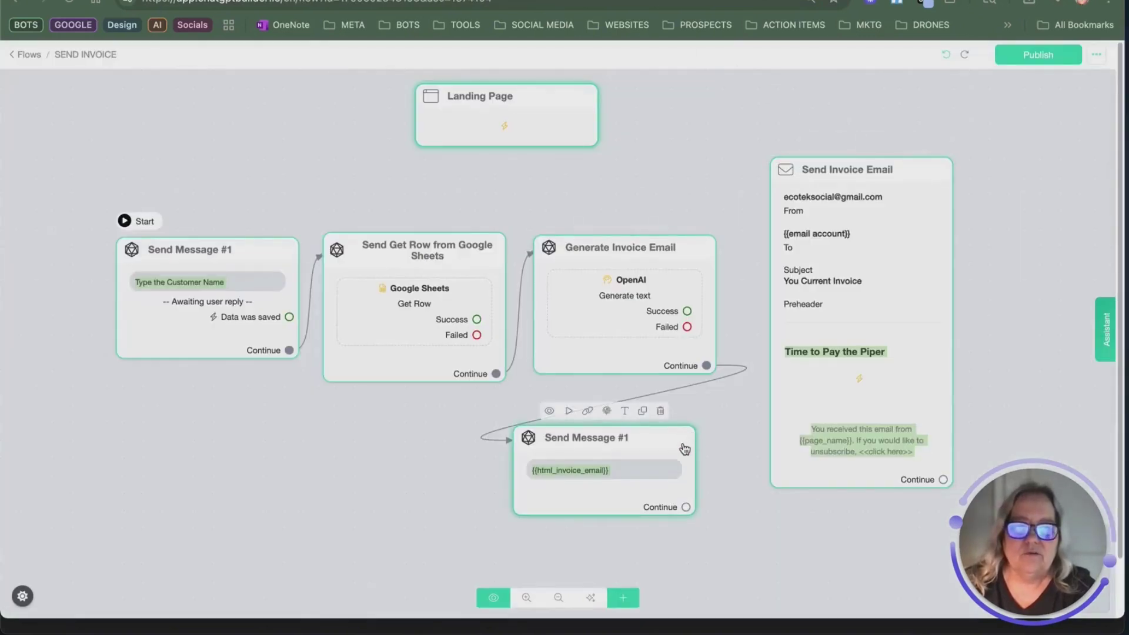
{"action": "left_click", "coordinate": [660, 412]}
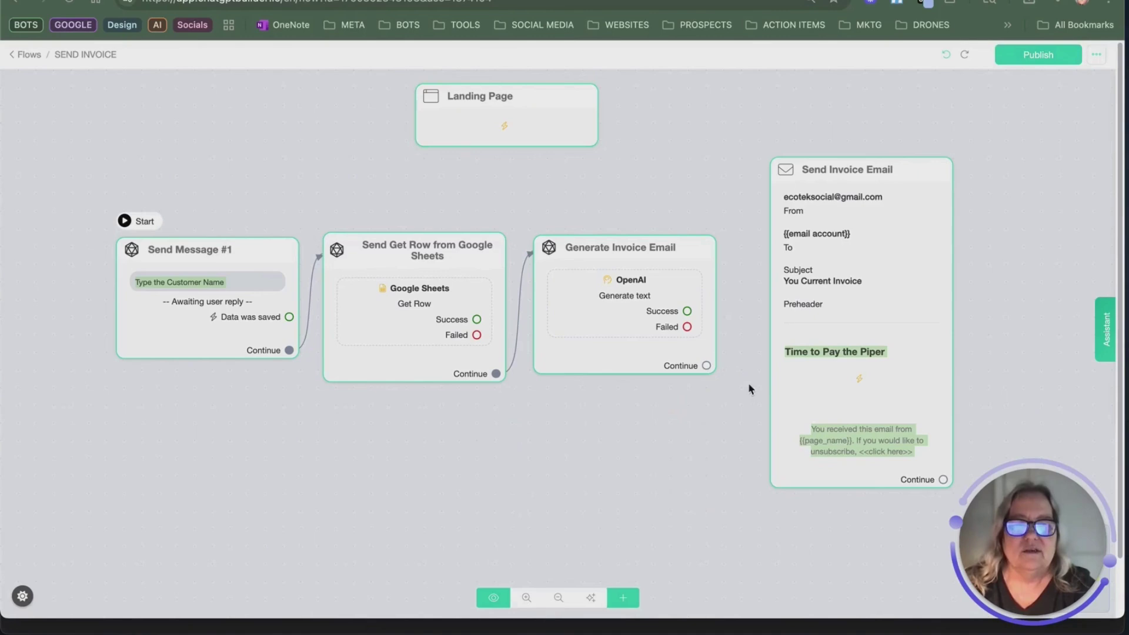
{"action": "left_click_drag", "start_coordinate": [709, 369], "coordinate": [834, 247]}
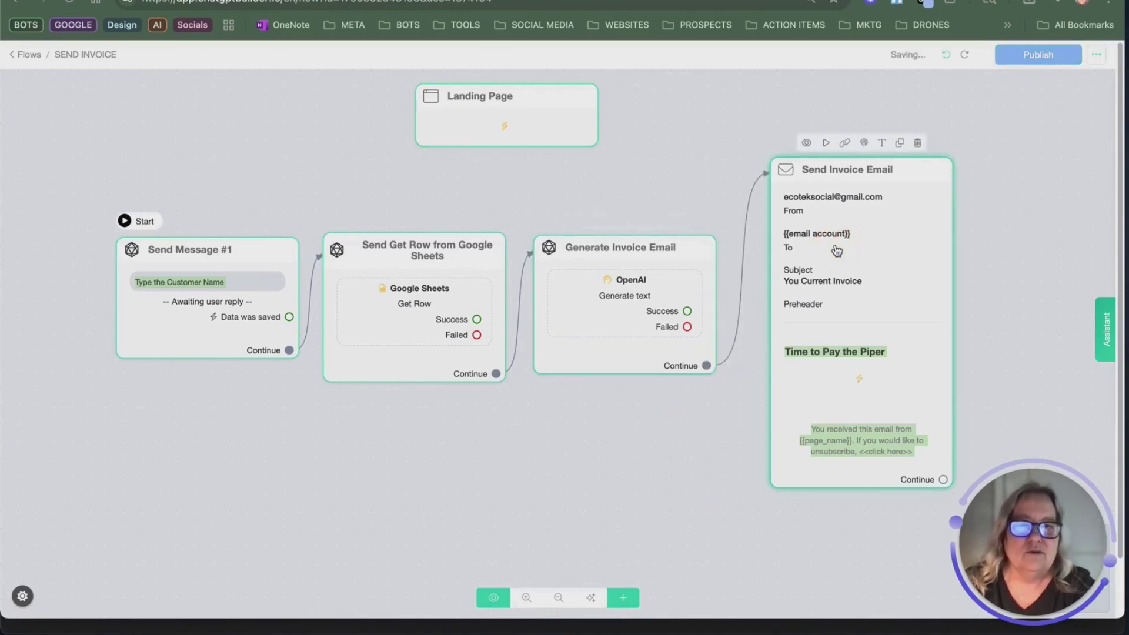
{"action": "left_click", "coordinate": [552, 70]}
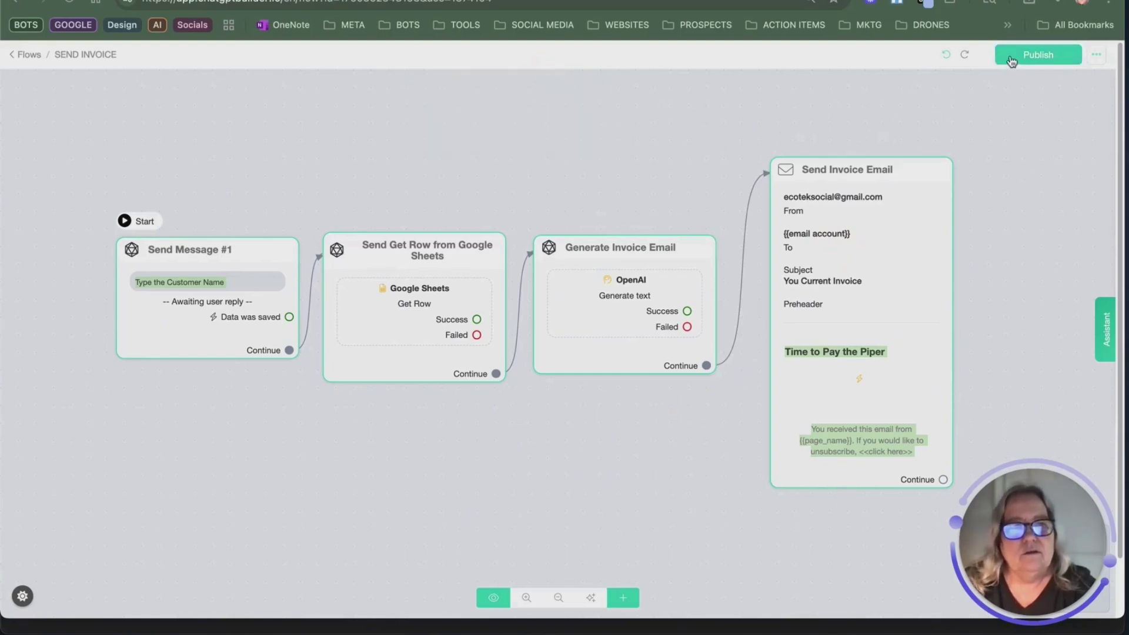
{"action": "left_click", "coordinate": [1011, 59]}
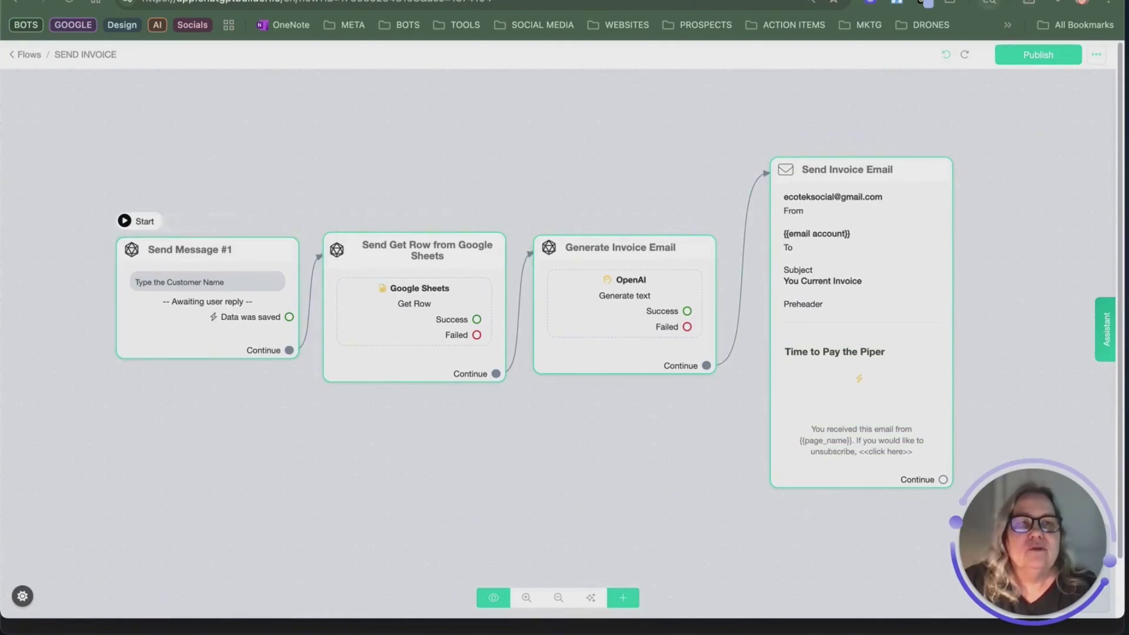
{"action": "key", "text": "ctrl+Tab"}
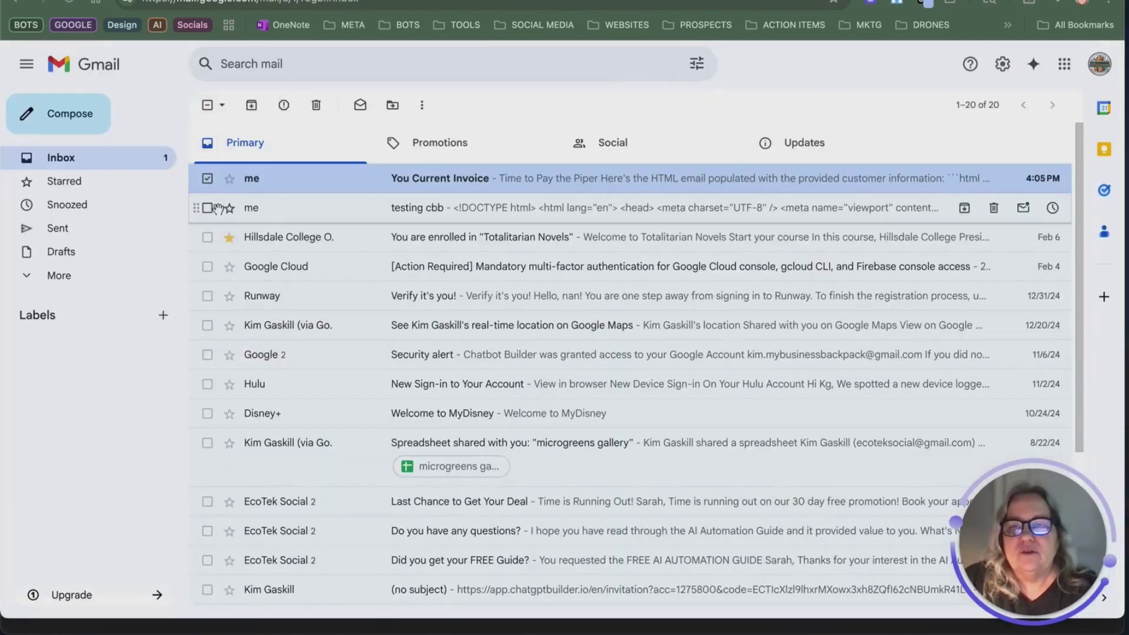
{"action": "left_click", "coordinate": [338, 186]}
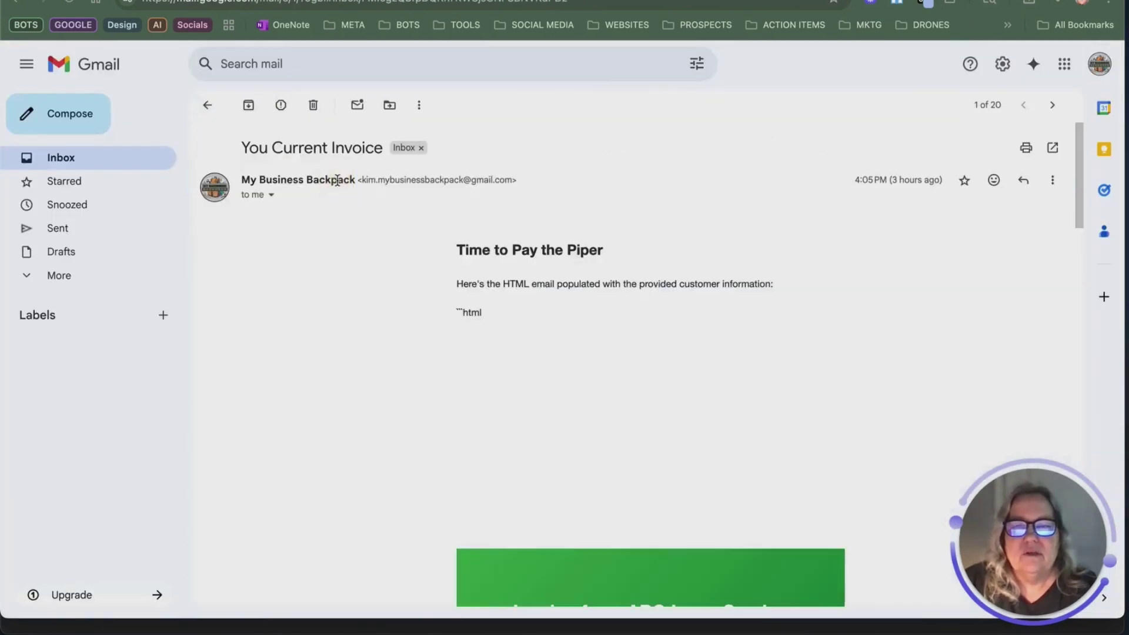
{"action": "scroll", "coordinate": [647, 242], "scroll_direction": "down", "scroll_amount": 10}
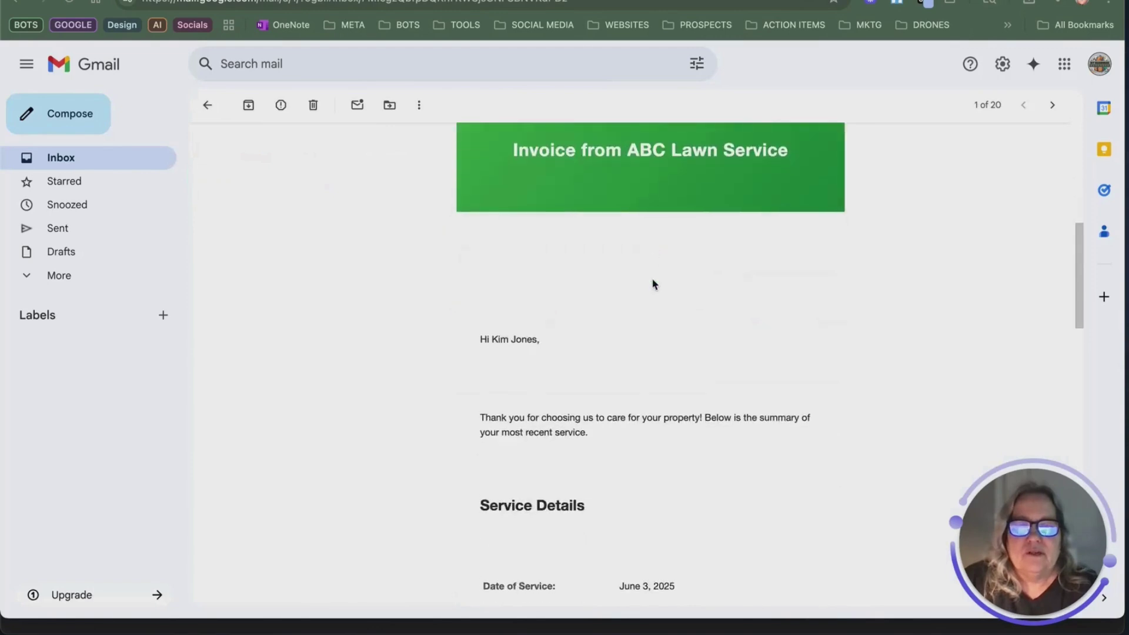
{"action": "scroll", "coordinate": [651, 311], "scroll_direction": "down", "scroll_amount": 10}
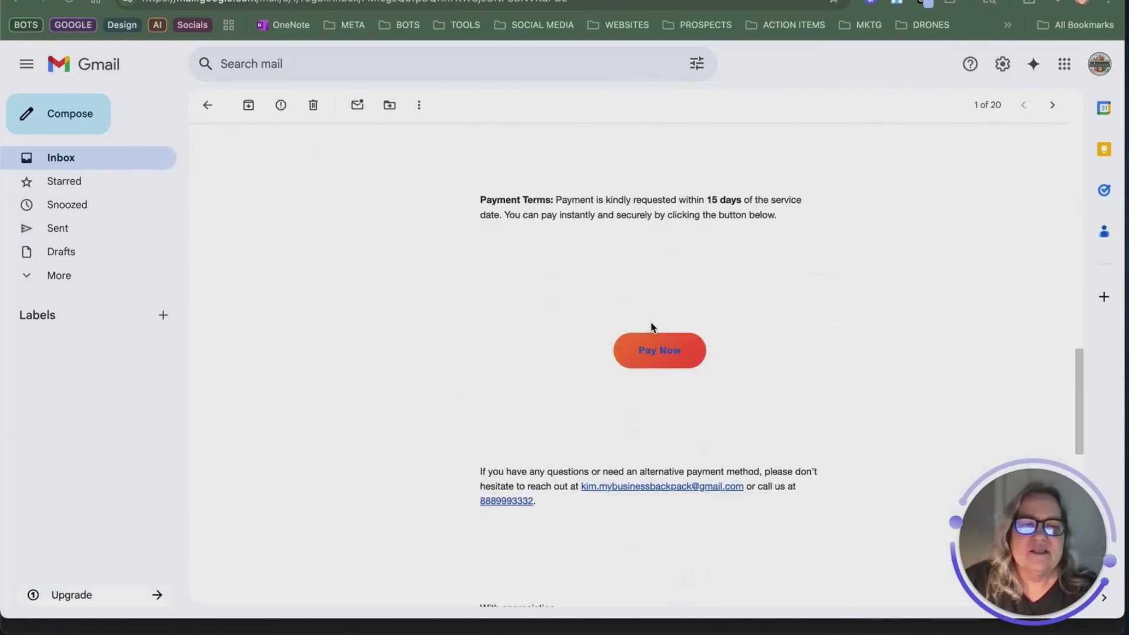
{"action": "scroll", "coordinate": [651, 327], "scroll_direction": "up", "scroll_amount": 15}
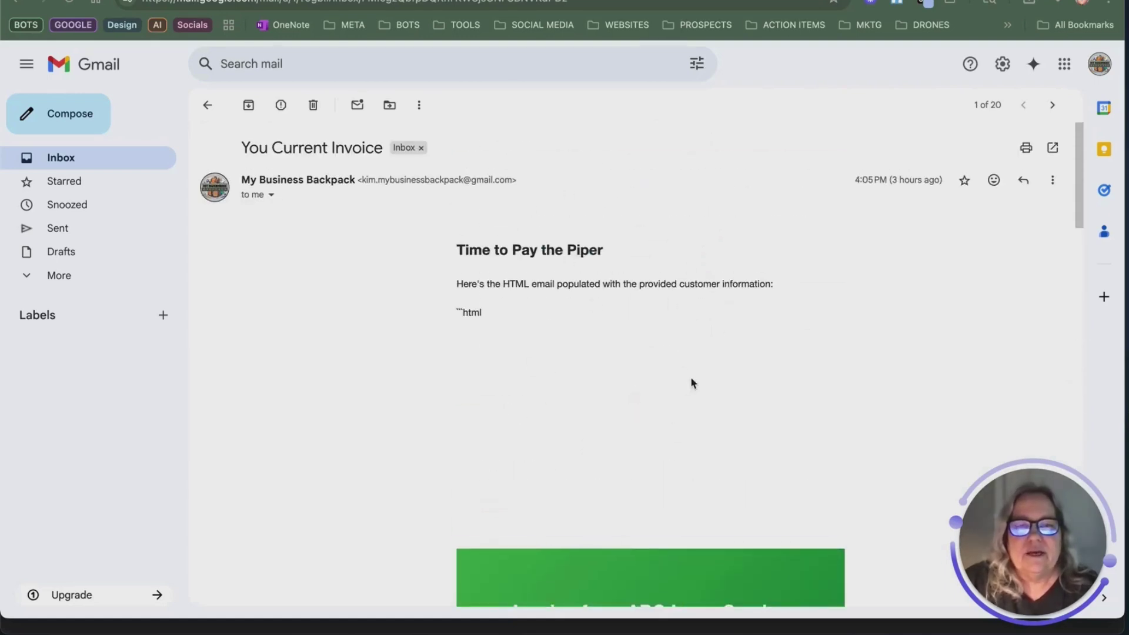
{"action": "scroll", "coordinate": [690, 383], "scroll_direction": "down", "scroll_amount": 3}
{"action": "scroll", "coordinate": [580, 303], "scroll_direction": "up", "scroll_amount": 2}
{"action": "left_click_drag", "start_coordinate": [484, 218], "coordinate": [457, 212]}
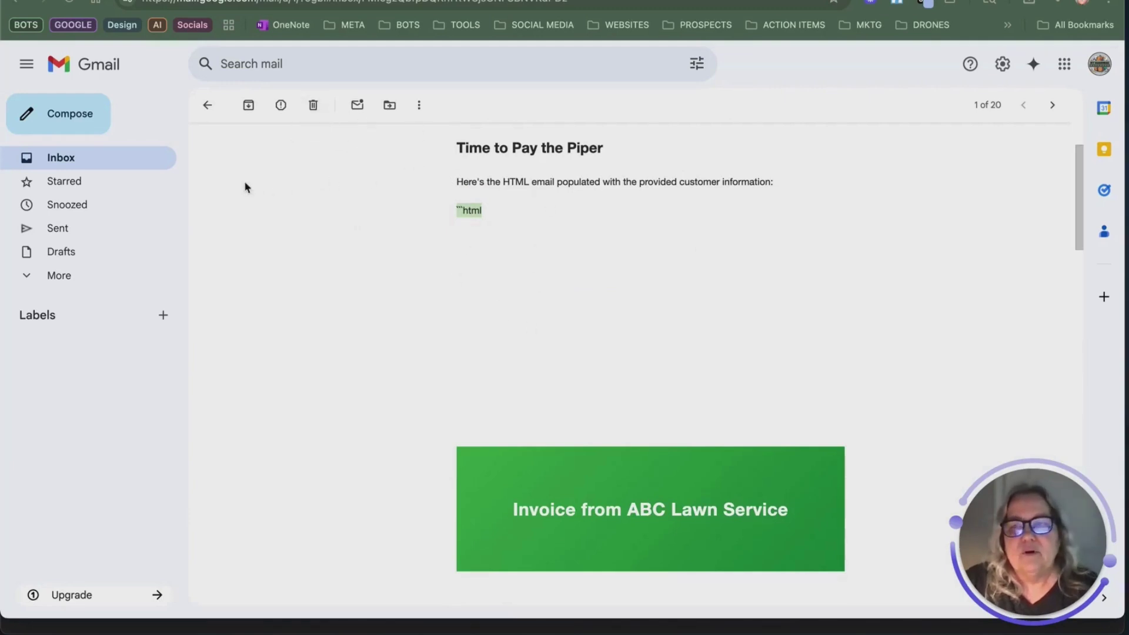
{"action": "key", "text": "ctrl+Tab"}
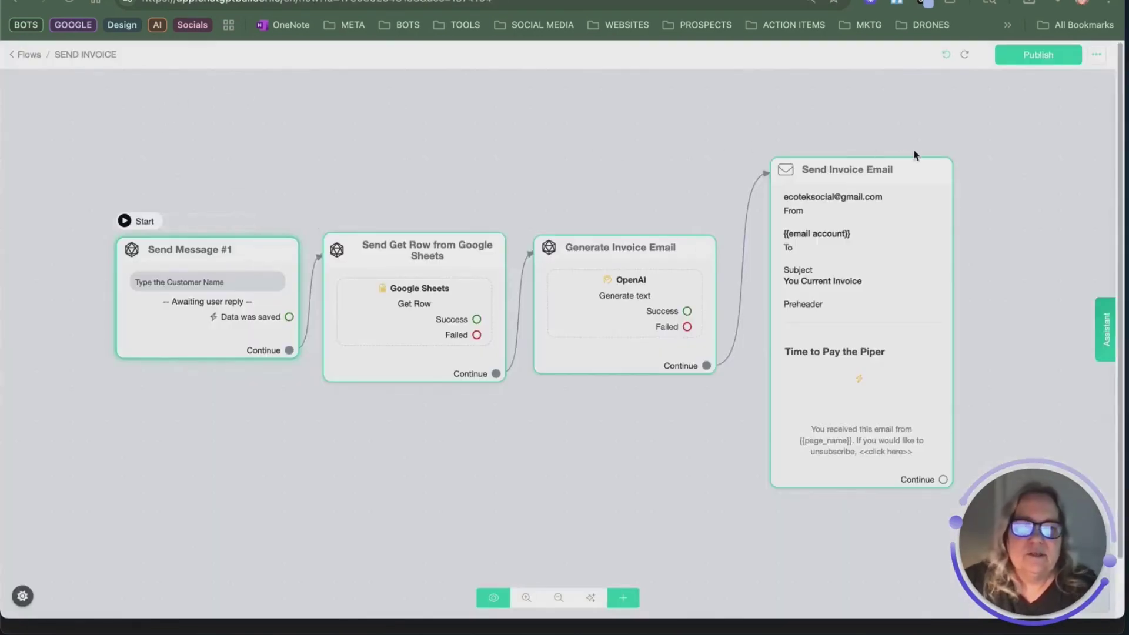
Step: Rename the Send Message #1 node to 'Customer Name'
{"action": "left_click", "coordinate": [234, 222]}
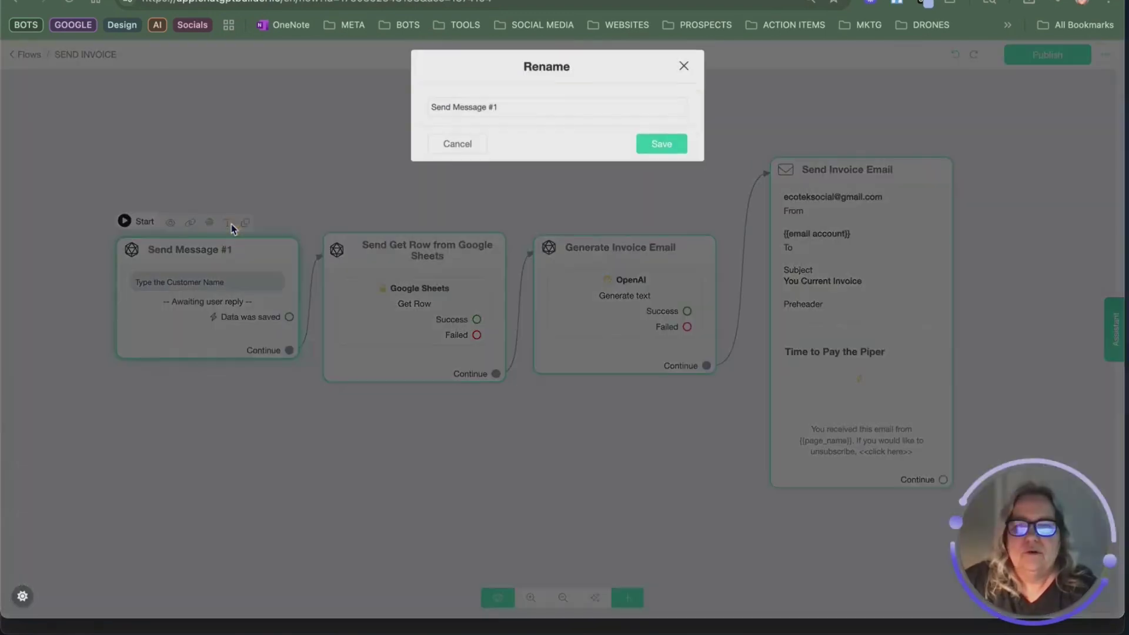
{"action": "left_click", "coordinate": [464, 120]}
{"action": "double_click", "coordinate": [464, 120]}
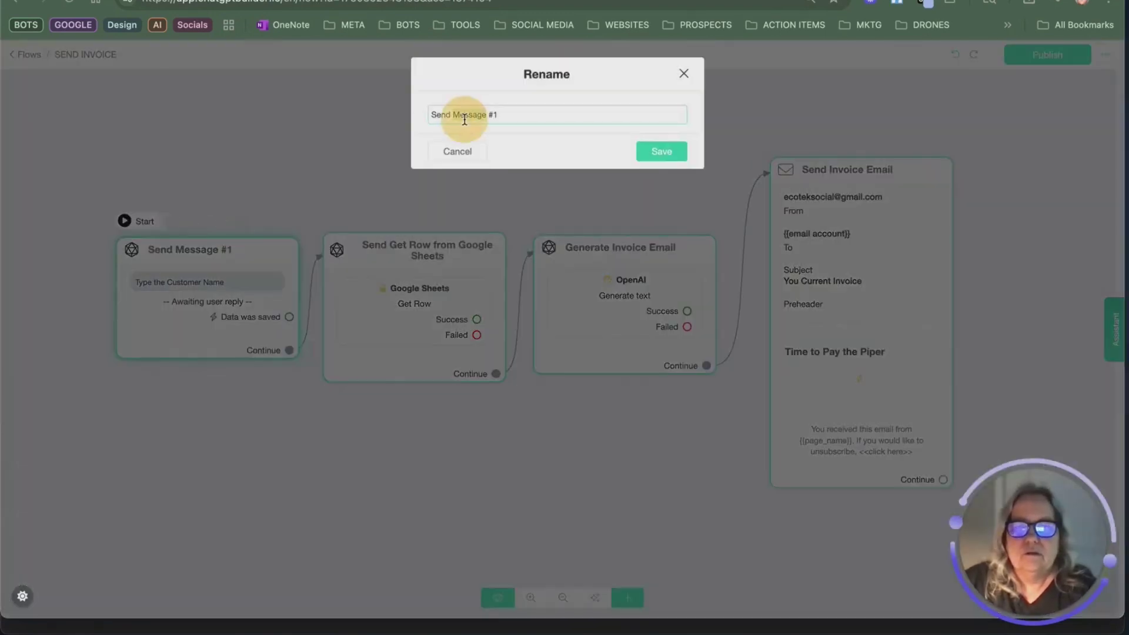
{"action": "triple_click", "coordinate": [464, 119]}
{"action": "key", "text": "BackSpace"}
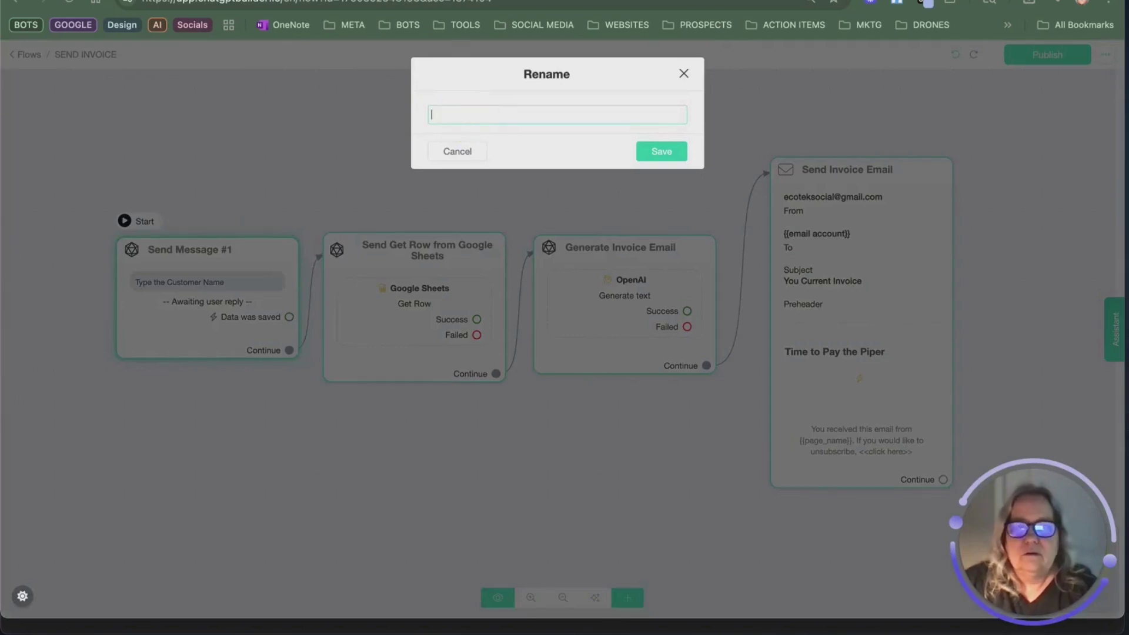
{"action": "type", "text": "Customer Name"}
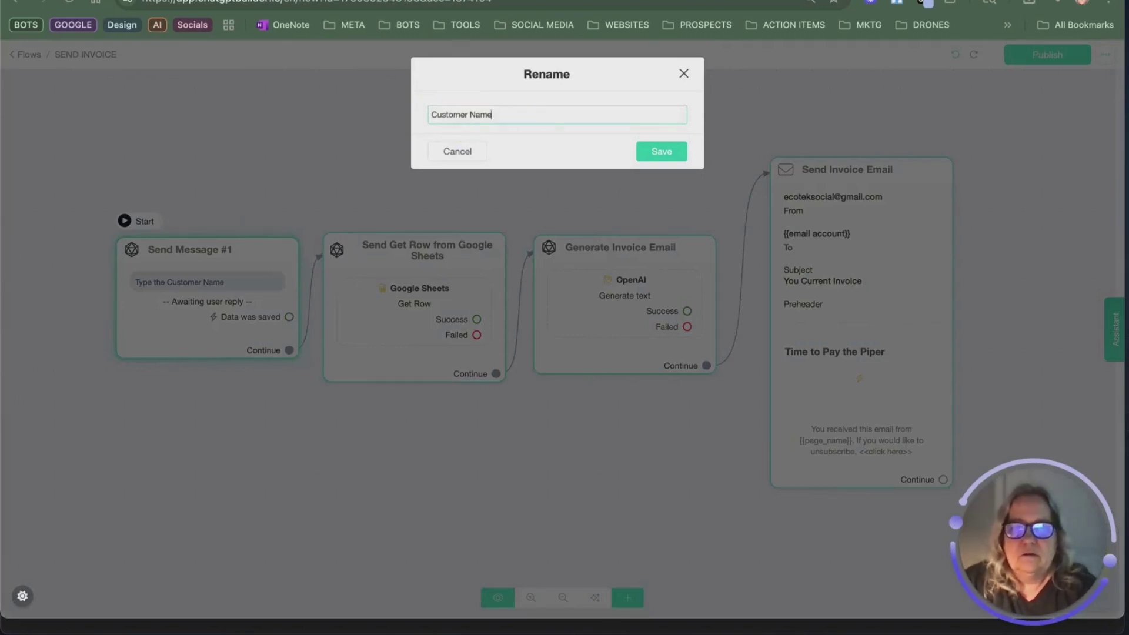
{"action": "left_click", "coordinate": [656, 165]}
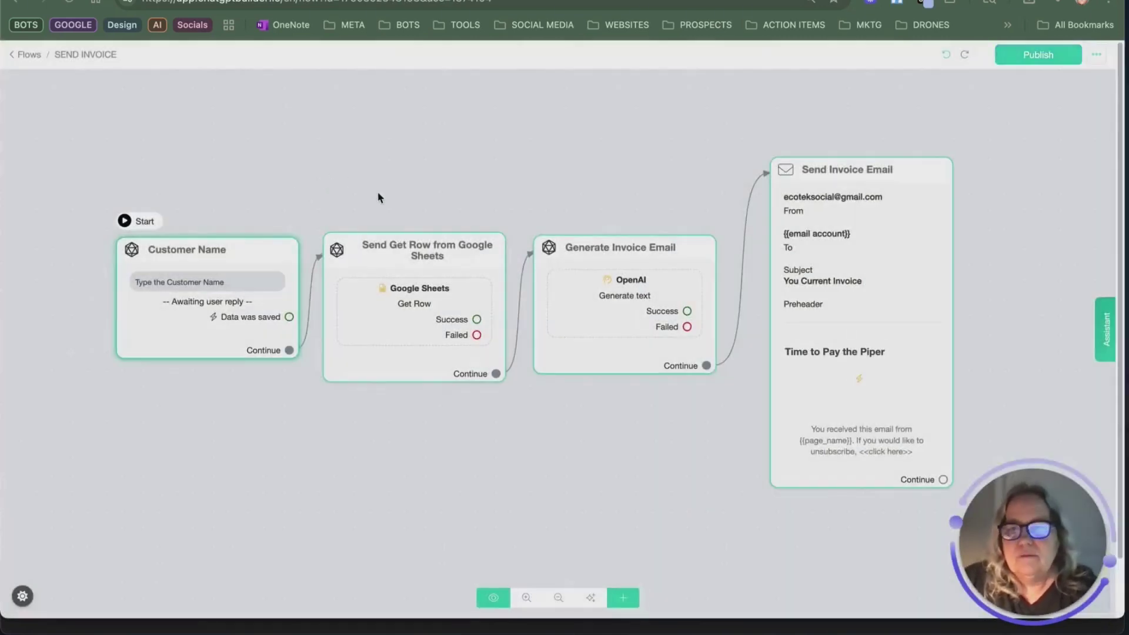
Step: Rename the Google Sheets node to 'Get Row from Google Sheets' and publish the flow
{"action": "left_click", "coordinate": [435, 217]}
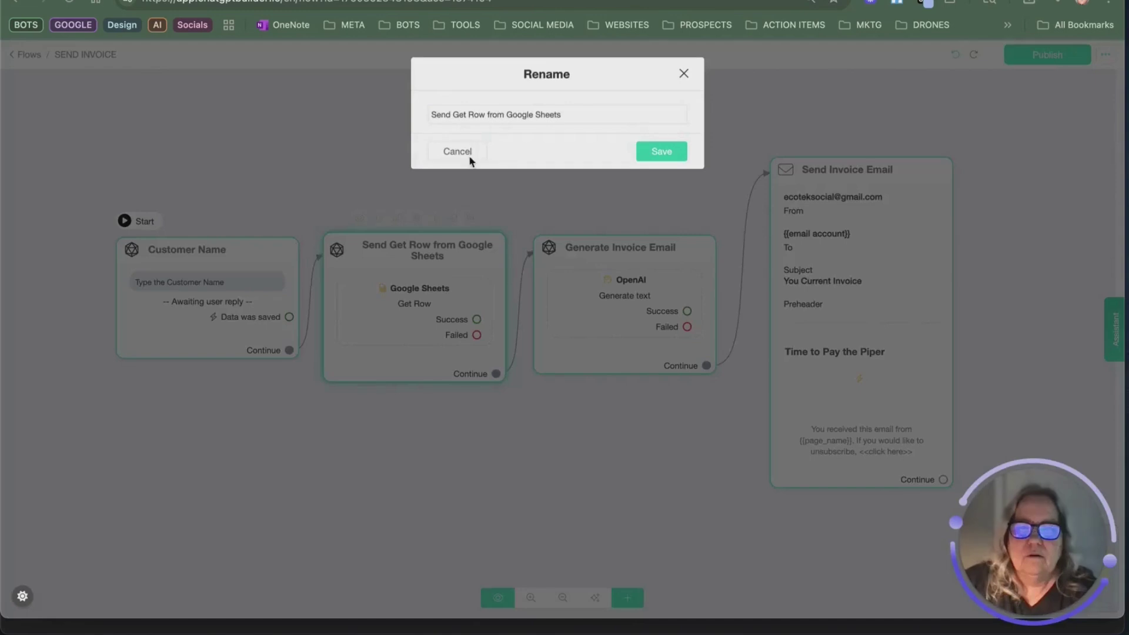
{"action": "double_click", "coordinate": [436, 114]}
{"action": "key", "text": "BackSpace"}
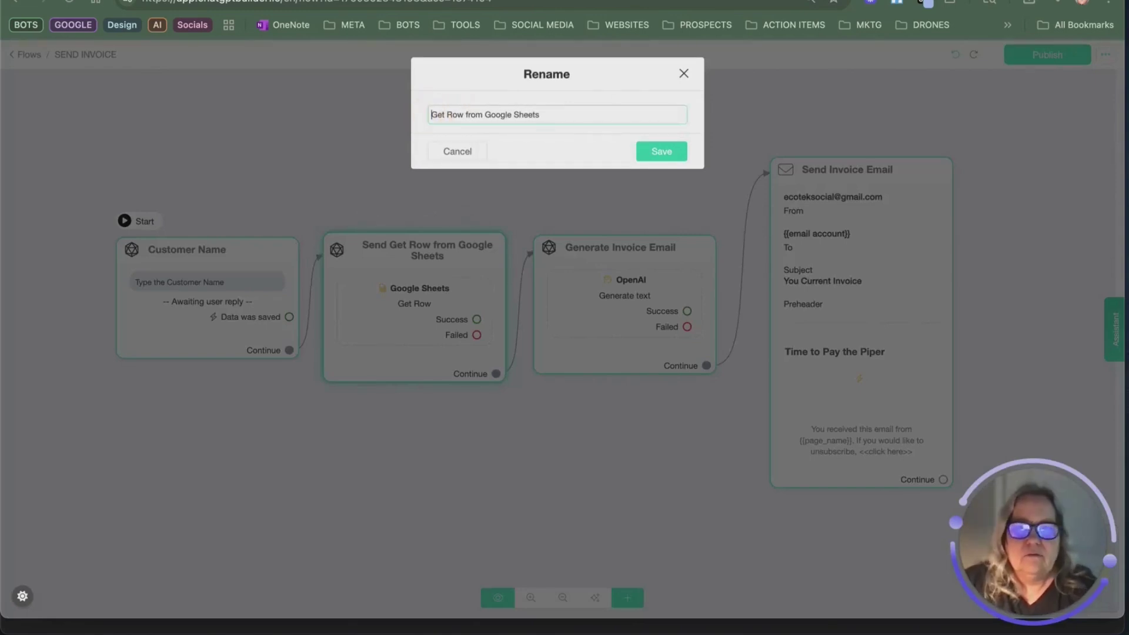
{"action": "left_click", "coordinate": [647, 151]}
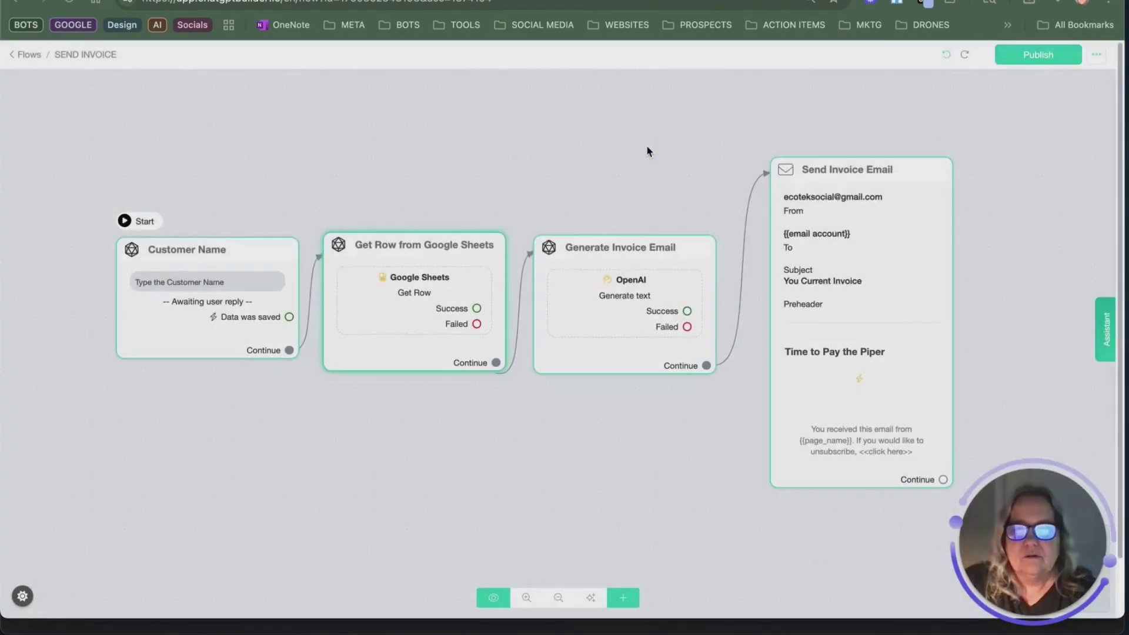
{"action": "mouse_move", "coordinate": [639, 266]}
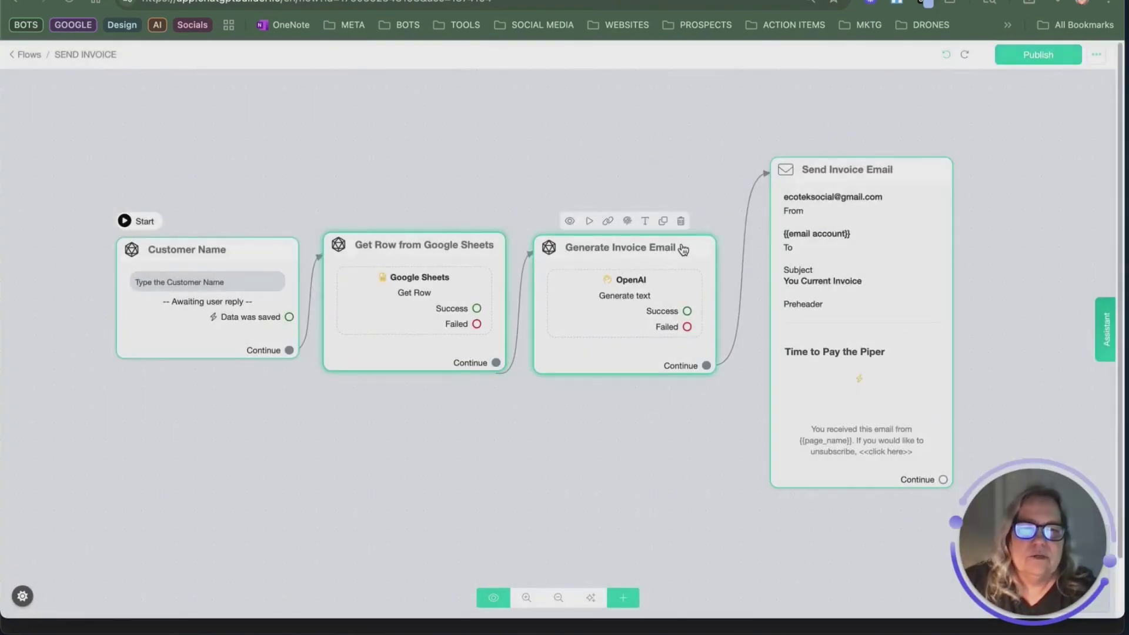
{"action": "mouse_move", "coordinate": [905, 178]}
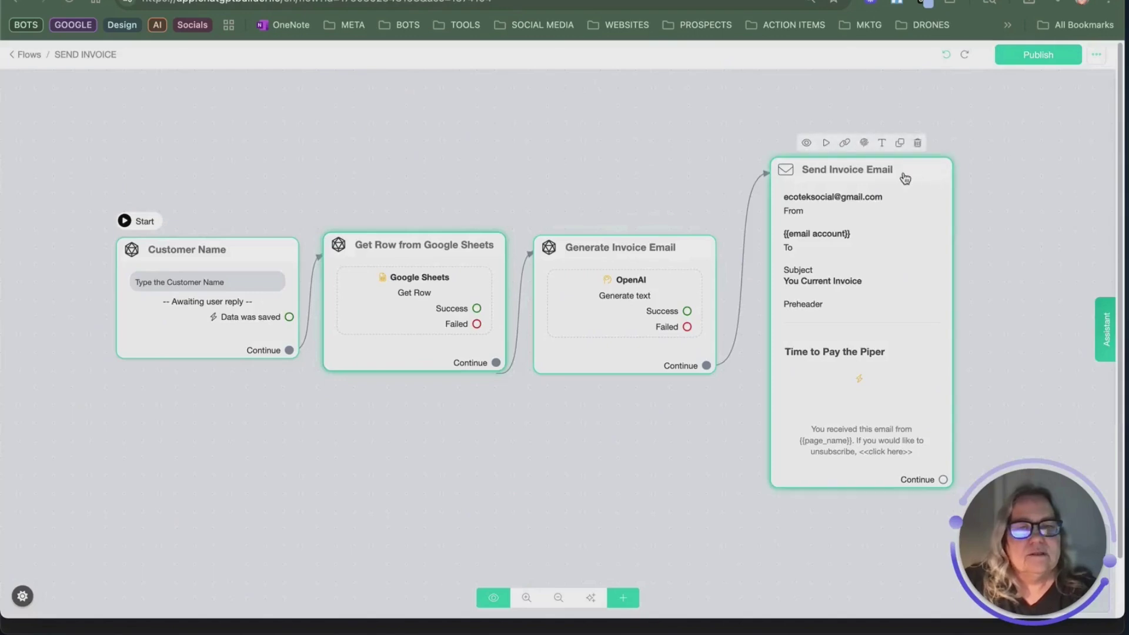
{"action": "left_click", "coordinate": [1030, 59]}
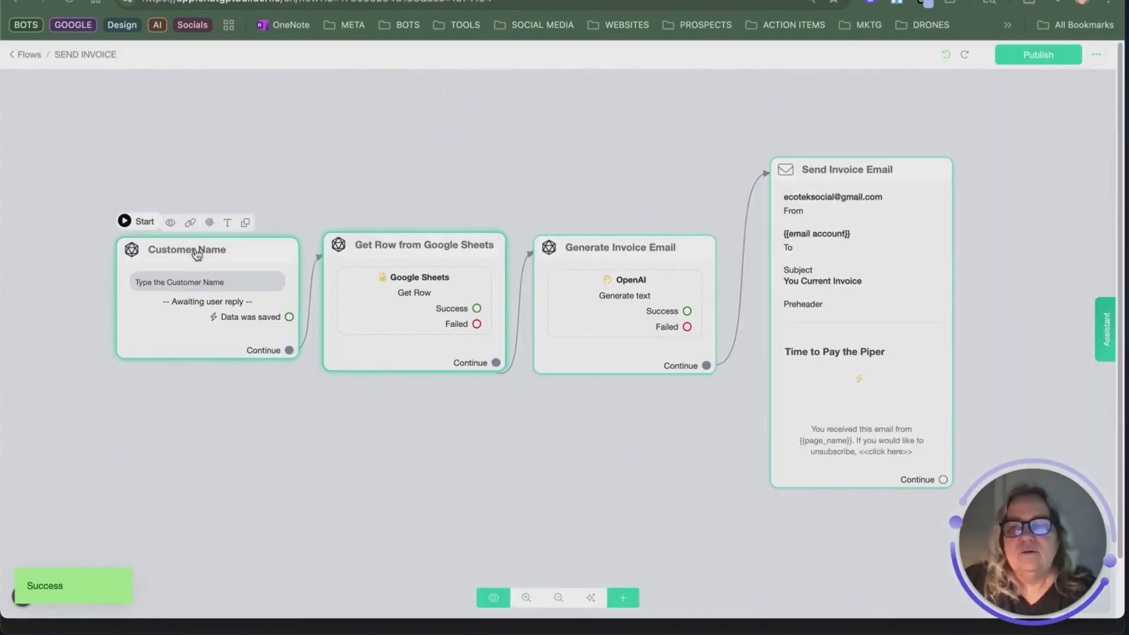
Step: Copy the bot's WebChat link and open it in a new browser tab
{"action": "left_click", "coordinate": [189, 223]}
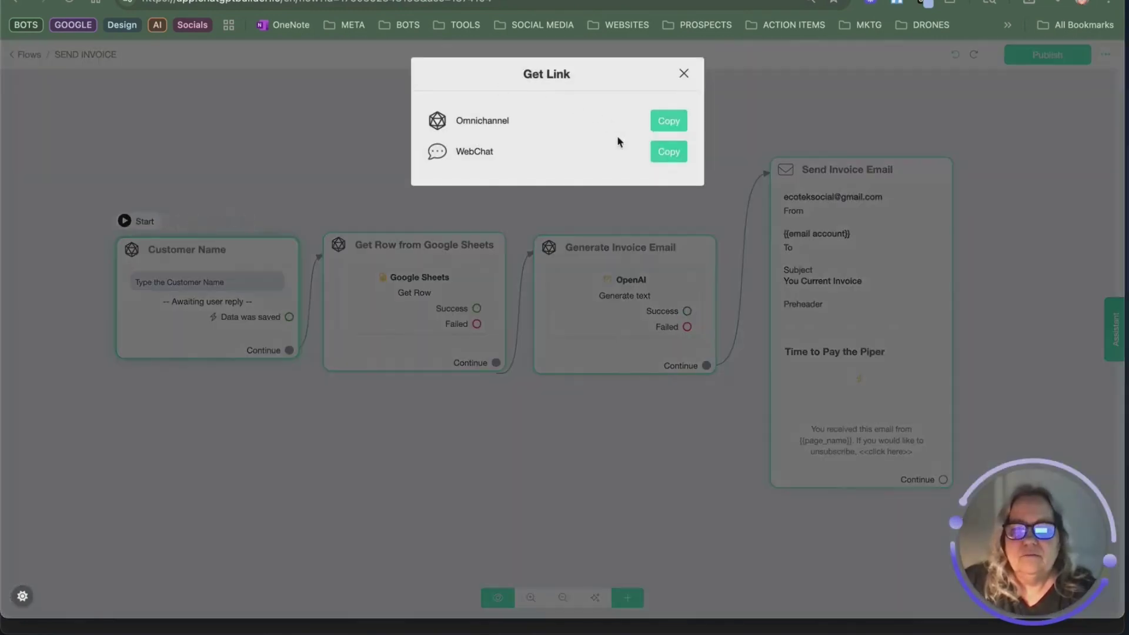
{"action": "left_click", "coordinate": [667, 154]}
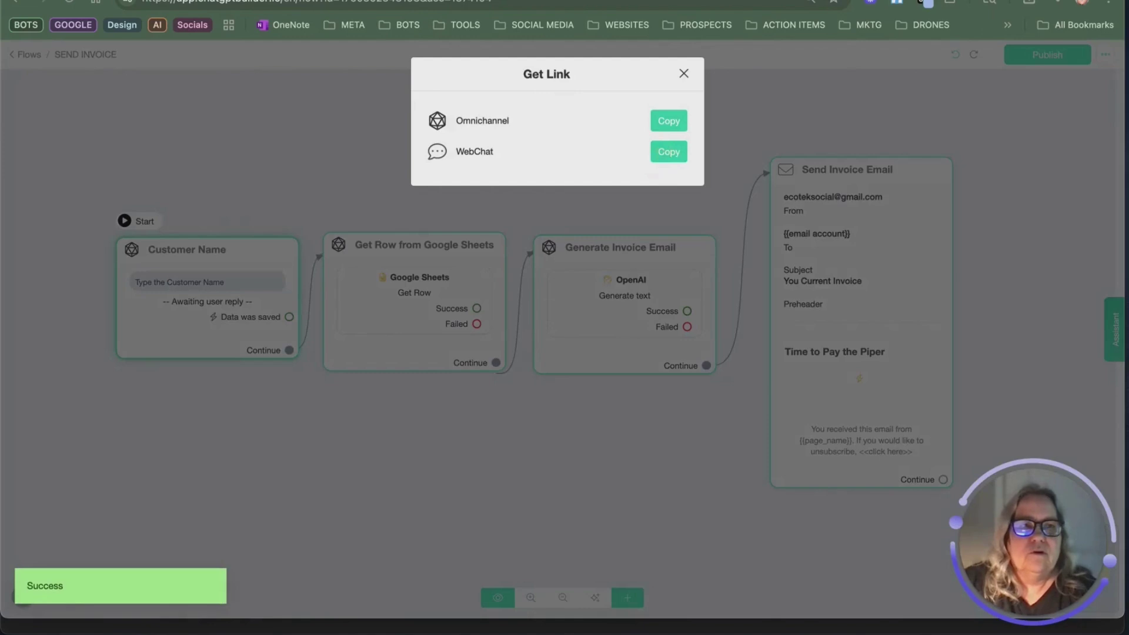
{"action": "key", "text": "super+t"}
{"action": "right_click", "coordinate": [275, 5]}
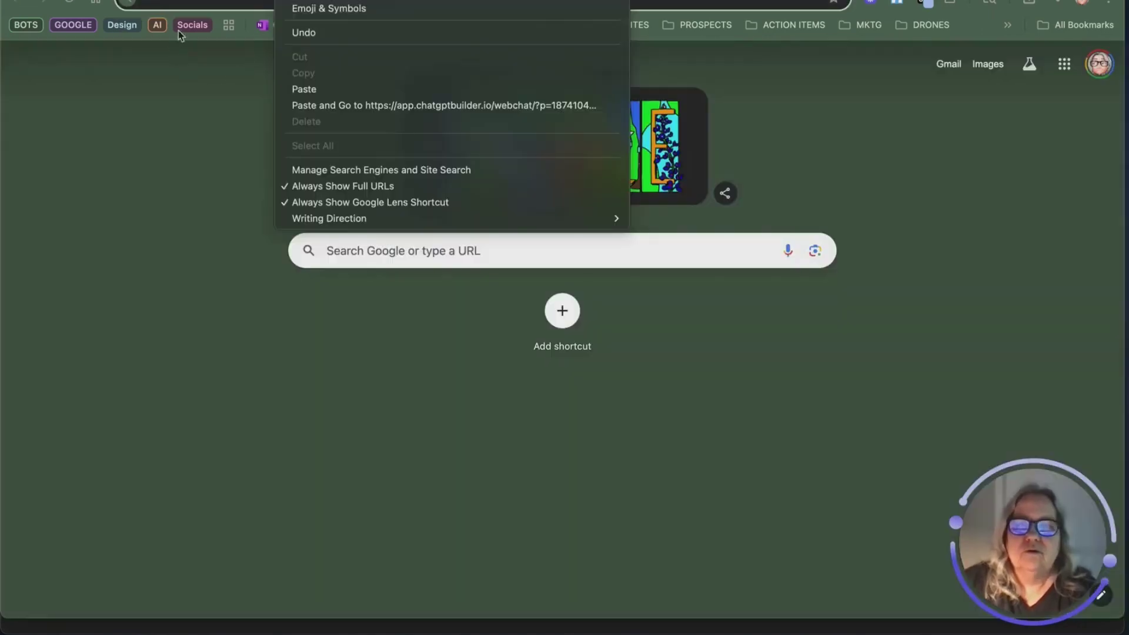
{"action": "left_click", "coordinate": [316, 89]}
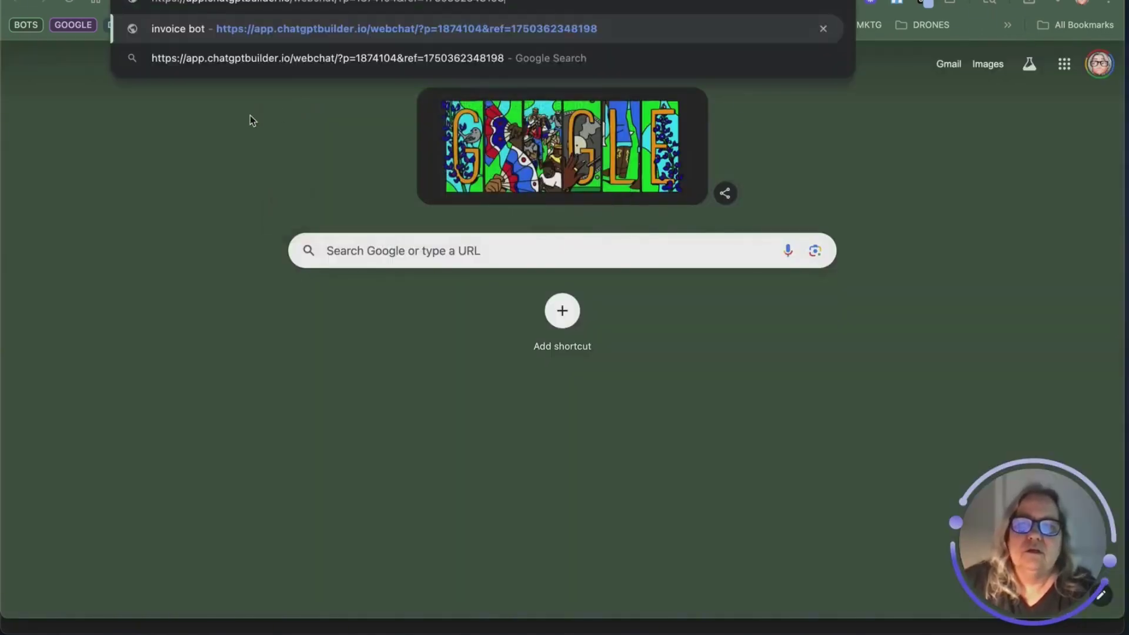
{"action": "key", "text": "Return"}
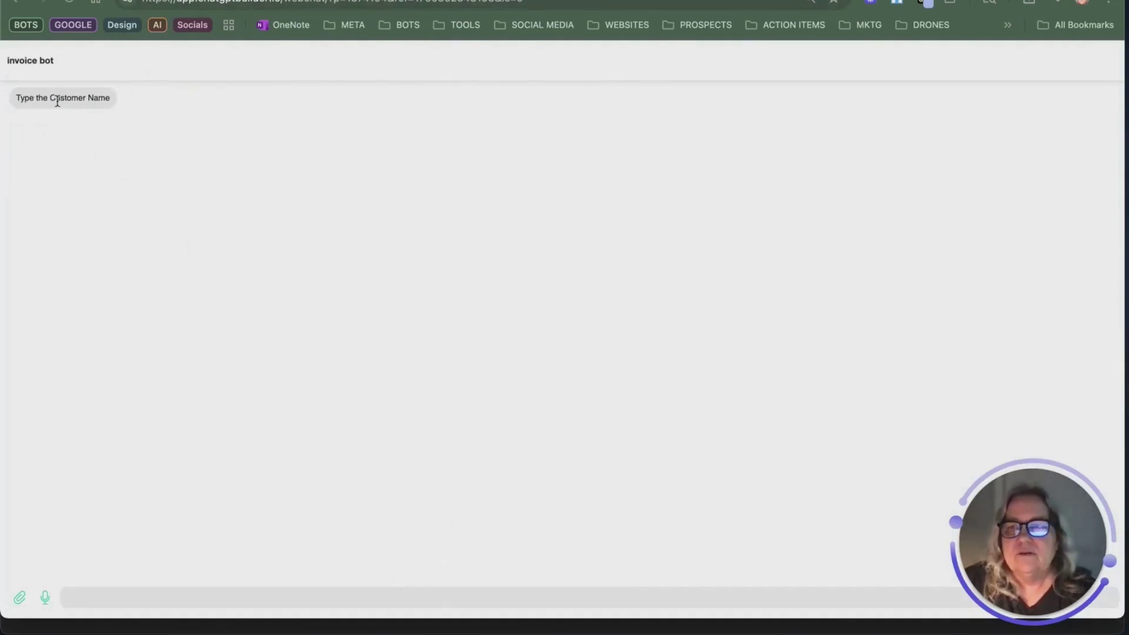
Step: Send a customer name to the webchat bot, then close the test tab
{"action": "left_click", "coordinate": [241, 596]}
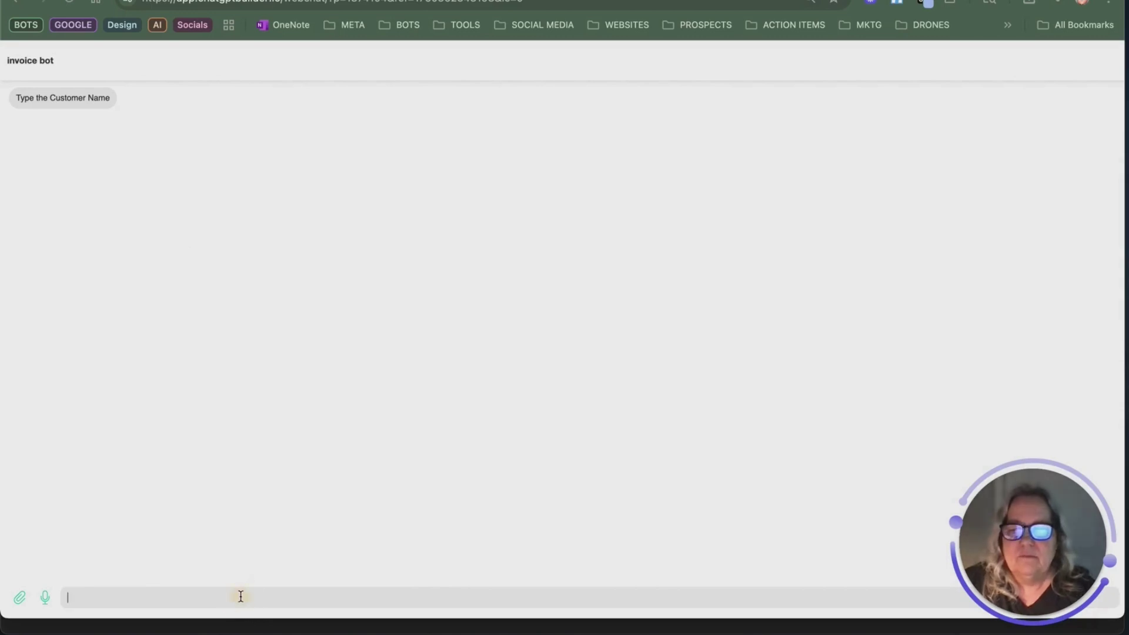
{"action": "key", "text": "Return"}
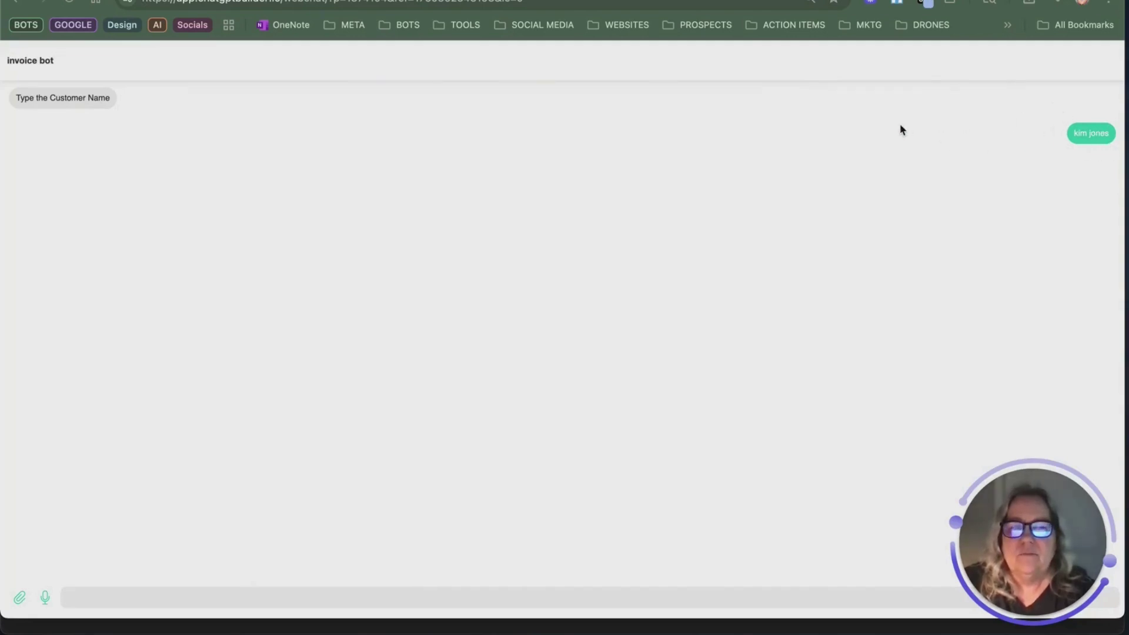
{"action": "key", "text": "ctrl+w"}
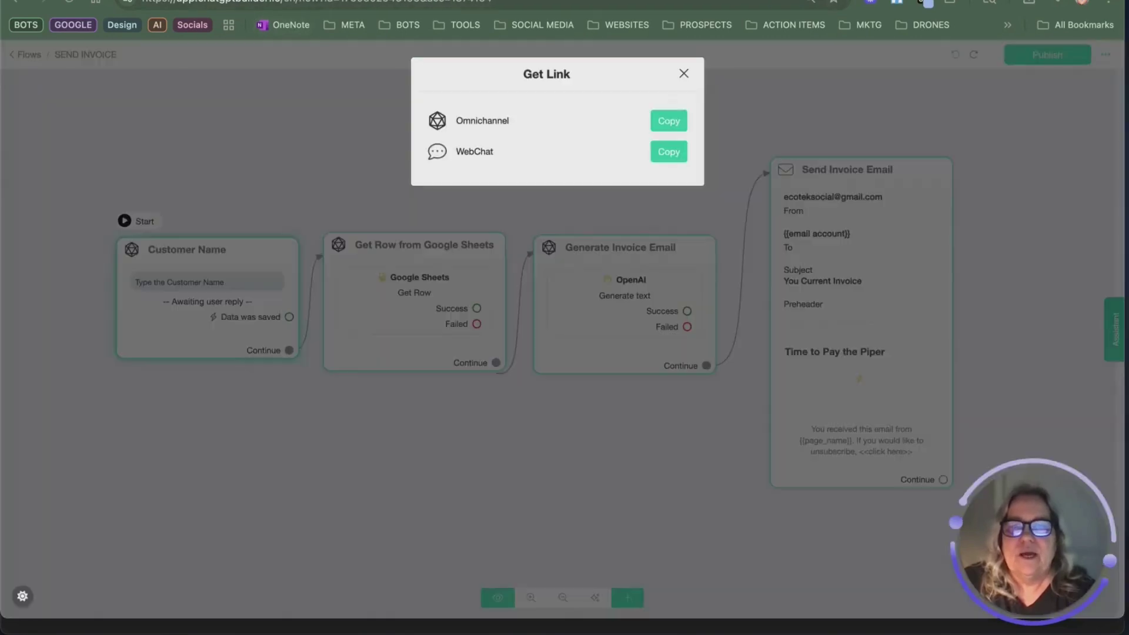
Step: Add a message step after Send Invoice Email with the text 'Email Invoice was sent'
{"action": "left_click", "coordinate": [683, 71]}
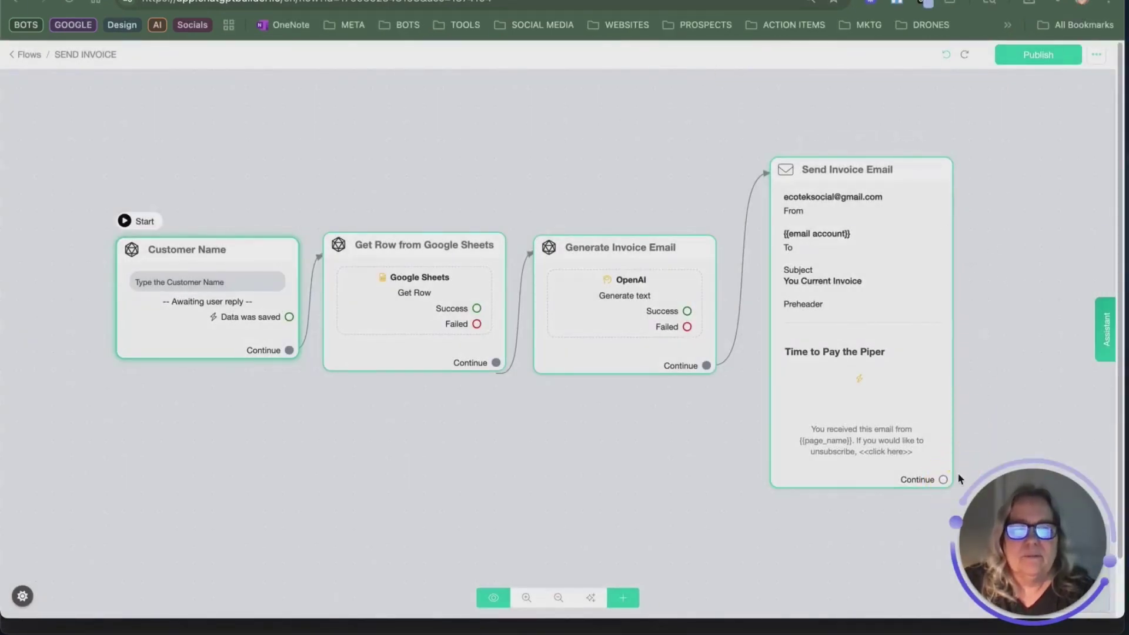
{"action": "left_click_drag", "start_coordinate": [944, 480], "coordinate": [983, 260]}
{"action": "left_click", "coordinate": [104, 312]}
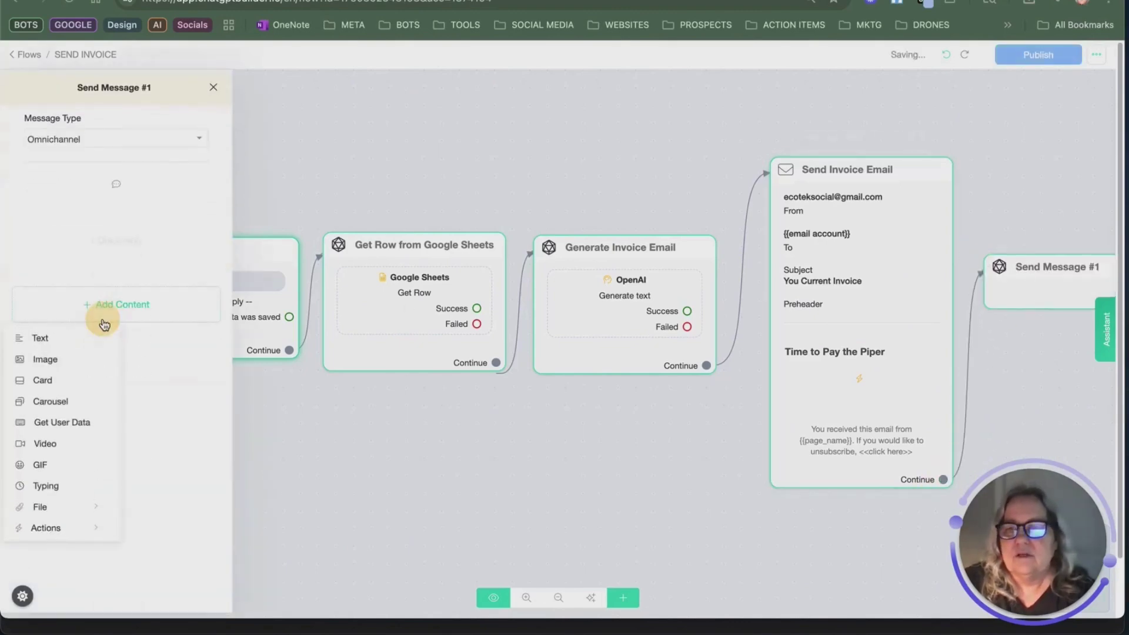
{"action": "left_click", "coordinate": [61, 337]}
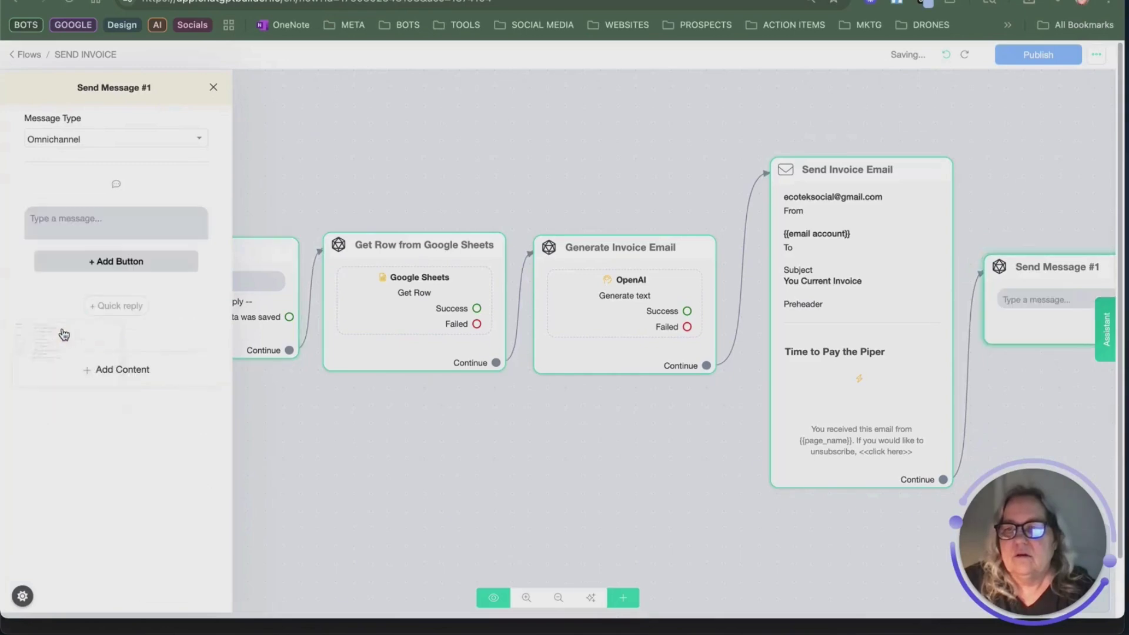
{"action": "left_click", "coordinate": [59, 231]}
{"action": "type", "text": "Email"}
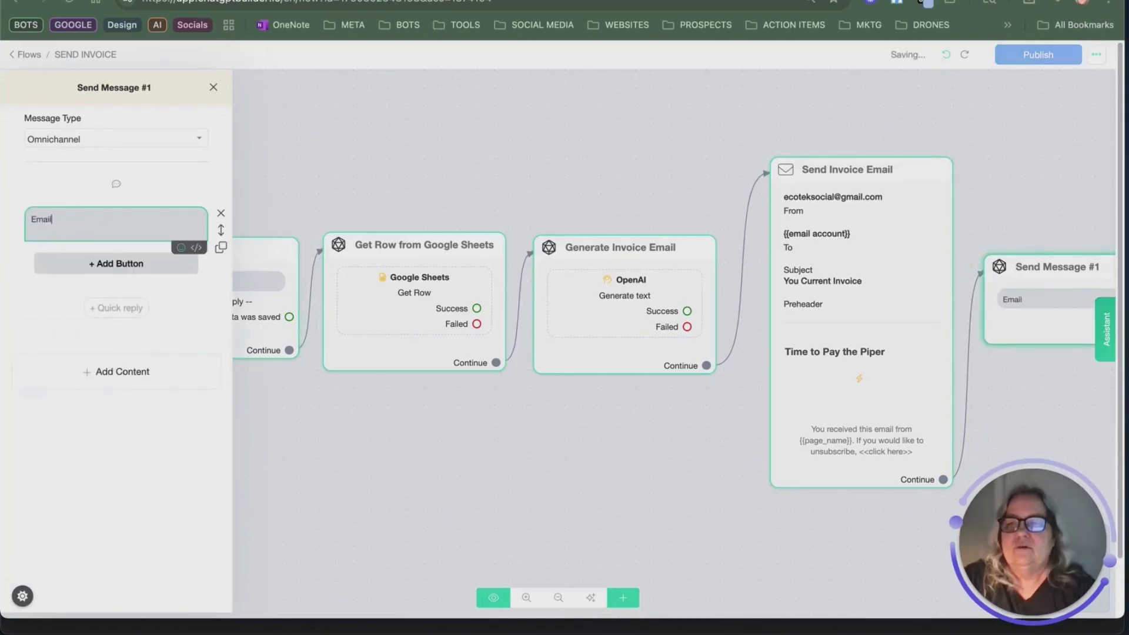
{"action": "type", "text": " Invoic"}
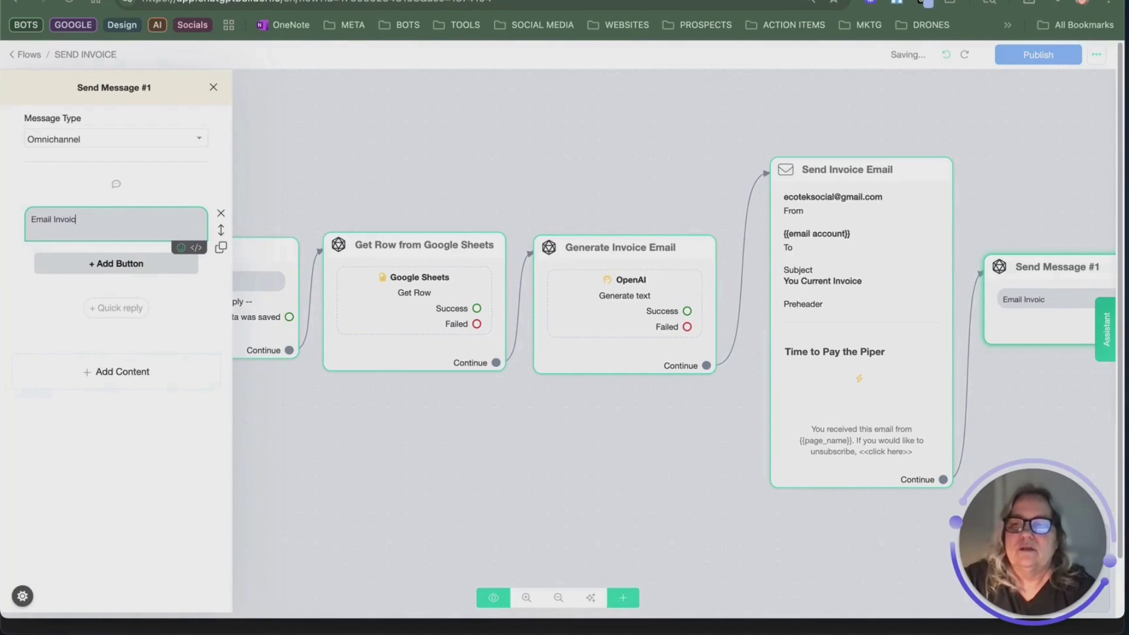
{"action": "type", "text": "e was sent"}
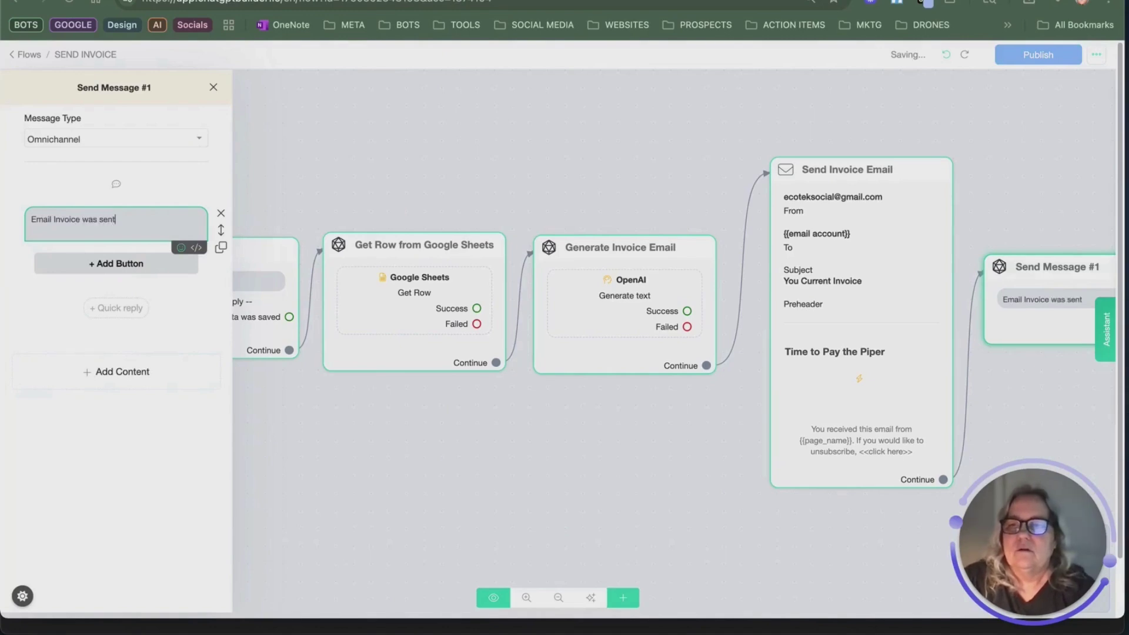
{"action": "left_click", "coordinate": [211, 191]}
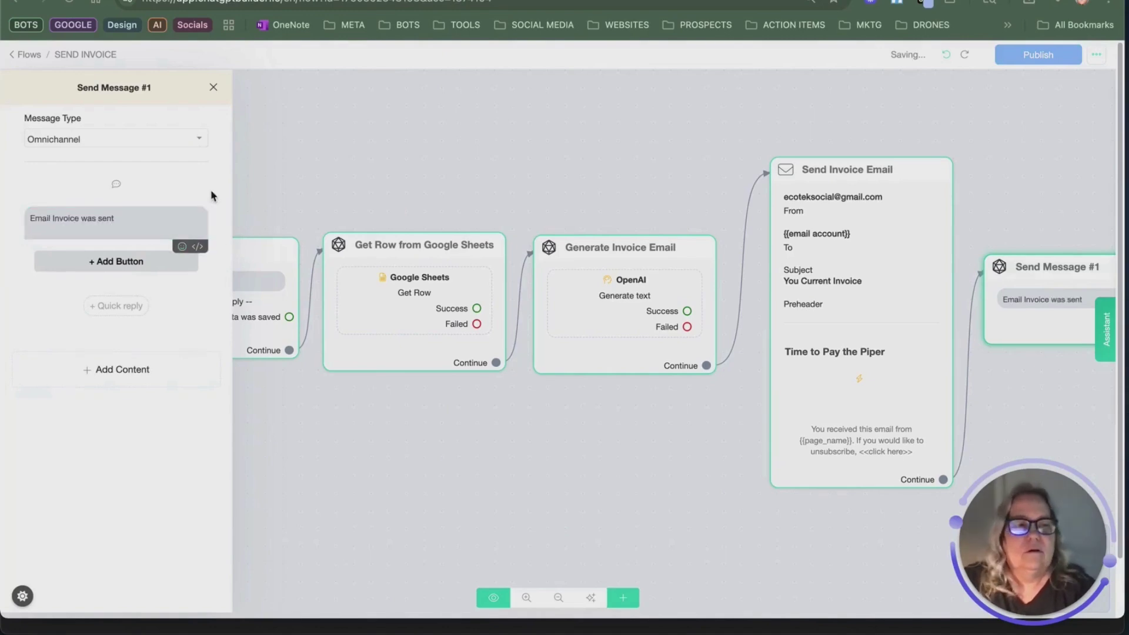
{"action": "left_click", "coordinate": [311, 184]}
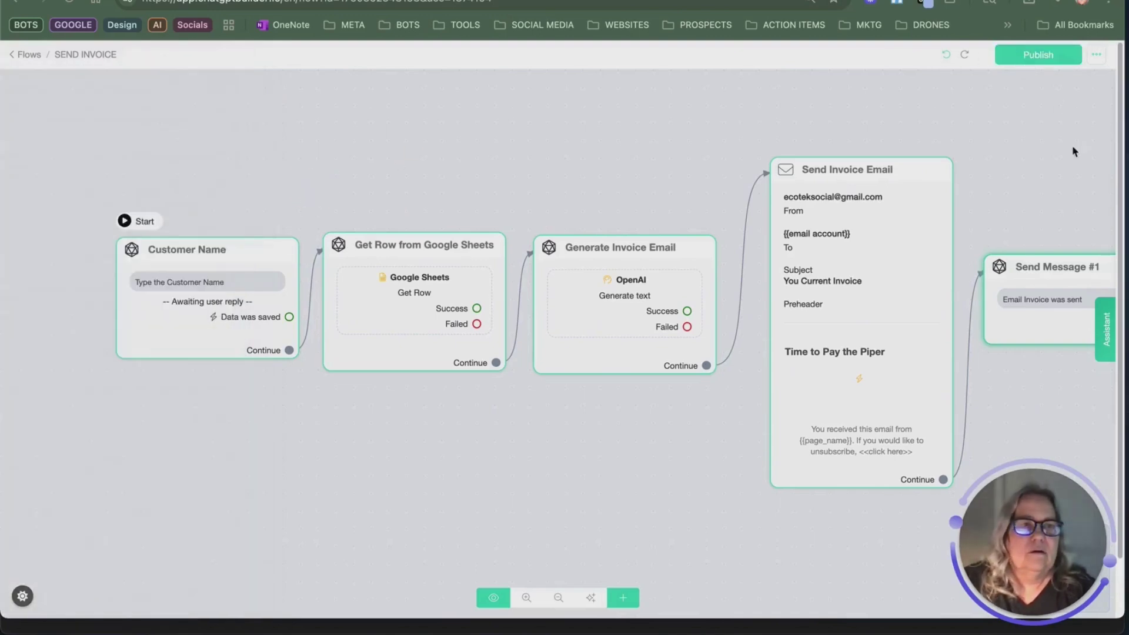
Step: Rename the new step to 'email was sent confirmation' and publish the flow
{"action": "left_click", "coordinate": [1096, 241]}
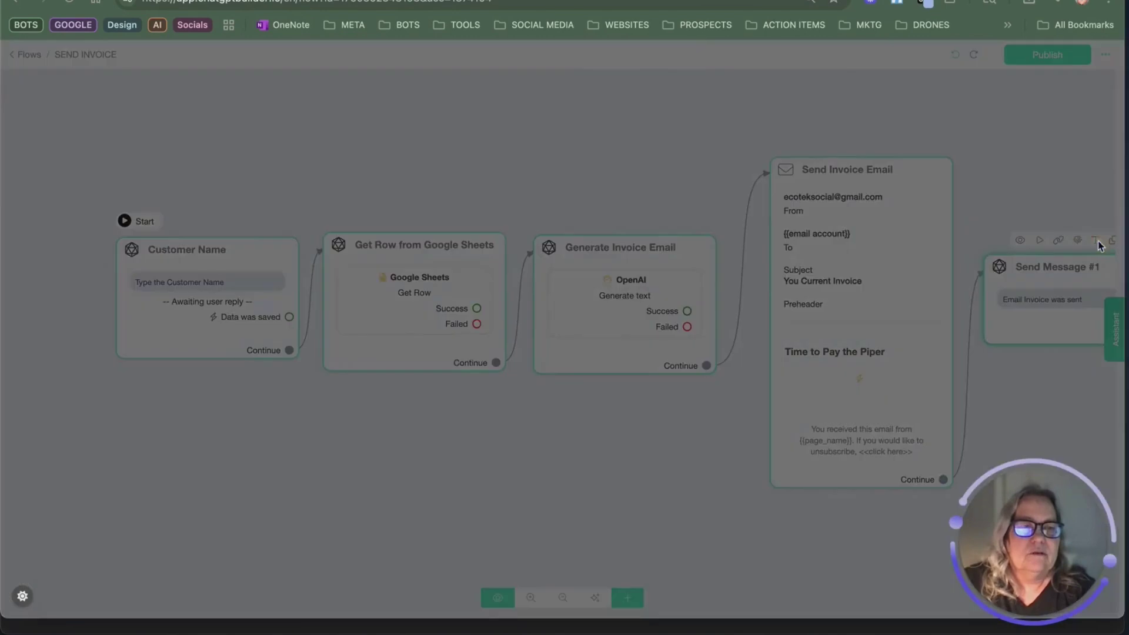
{"action": "left_click_drag", "start_coordinate": [486, 111], "coordinate": [415, 100]}
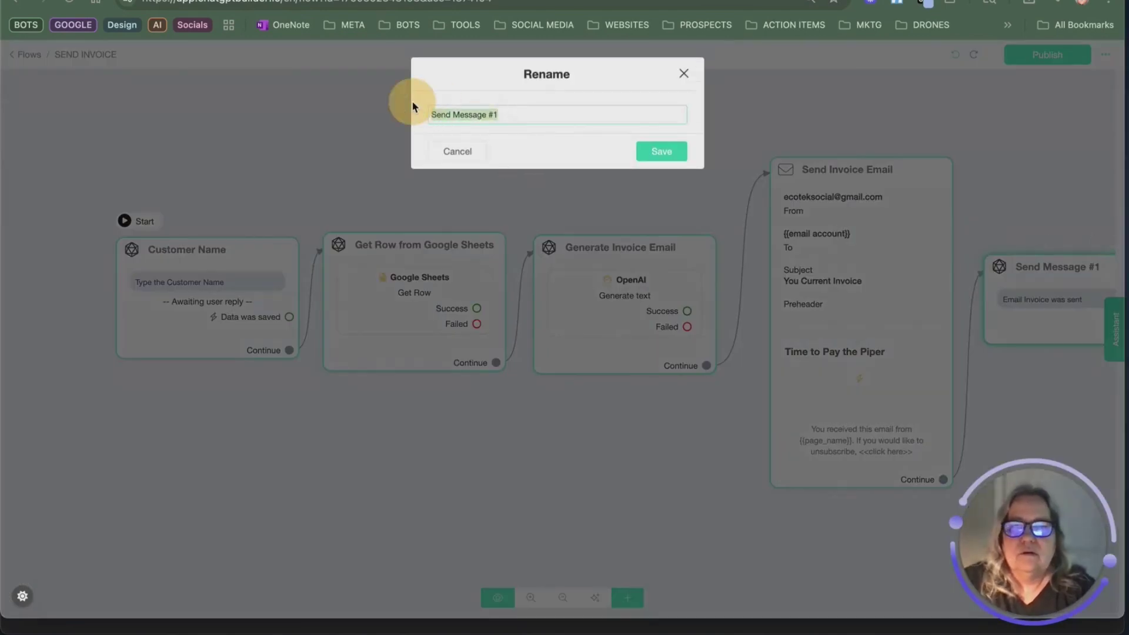
{"action": "type", "text": "email was sent confirmation"}
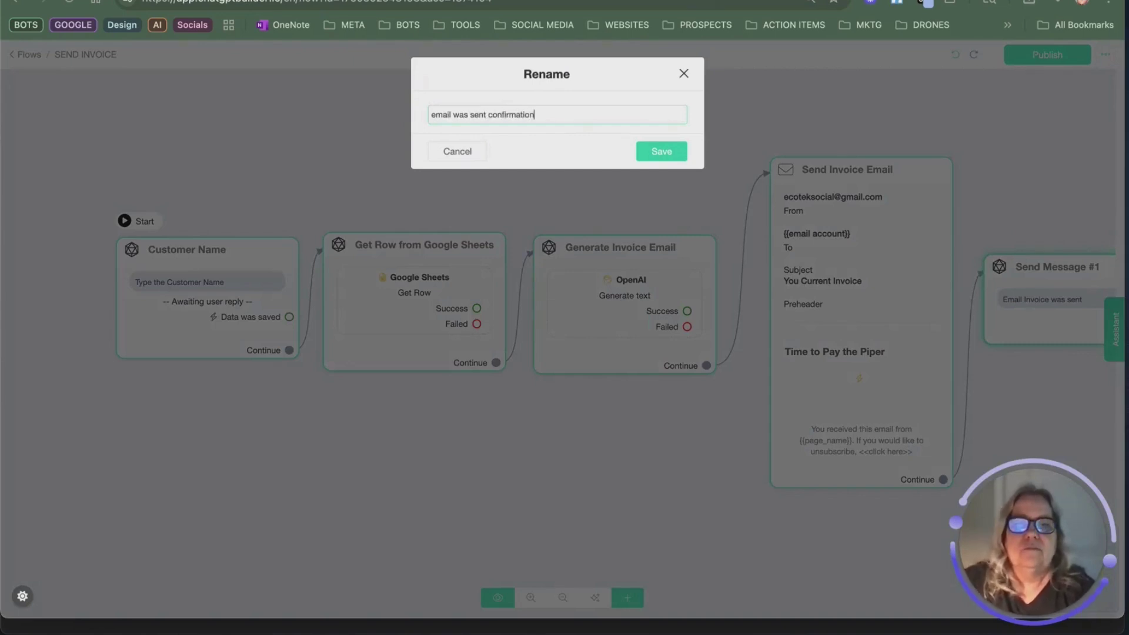
{"action": "left_click", "coordinate": [661, 151]}
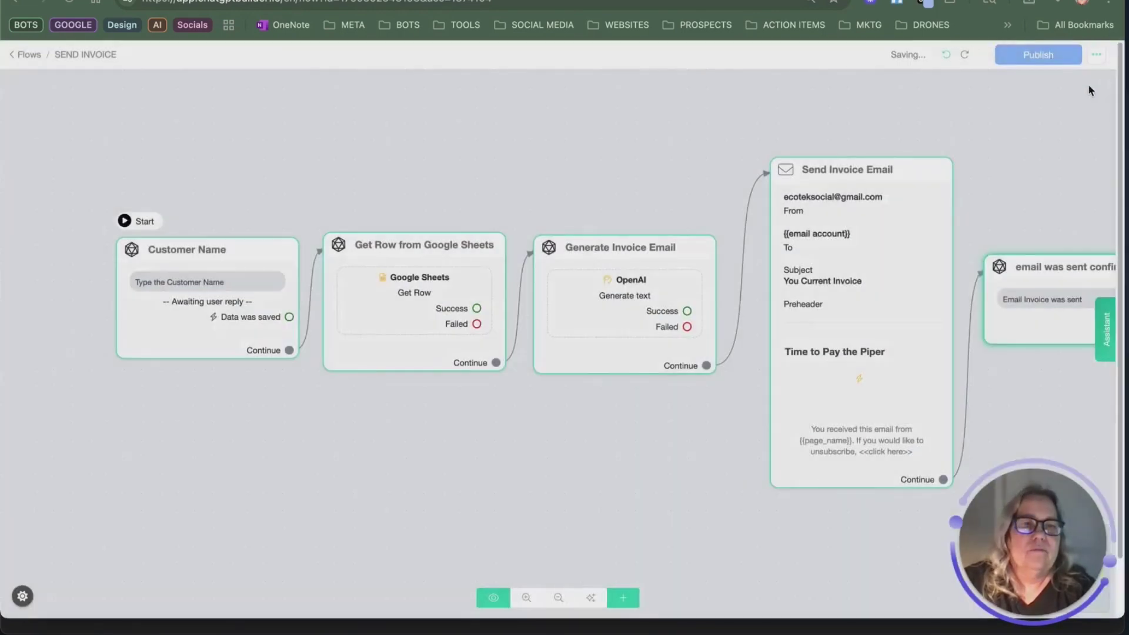
{"action": "left_click", "coordinate": [1038, 54]}
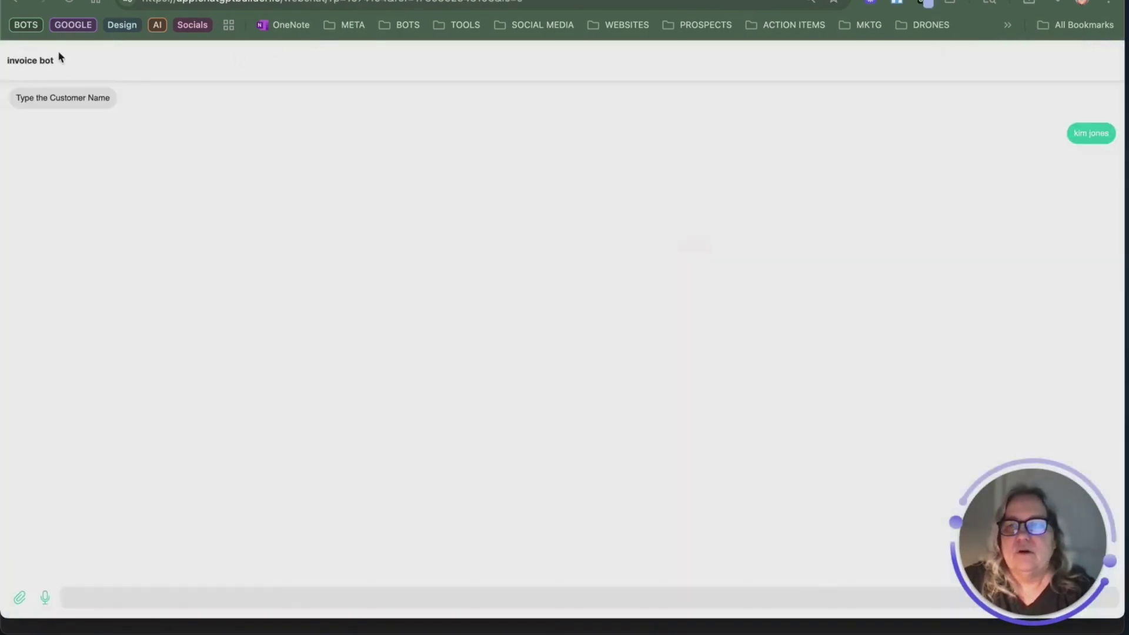
Step: Reload the webchat, send a customer name, check the 'Email Invoice was sent' reply, and close the tab
{"action": "left_click", "coordinate": [69, 3]}
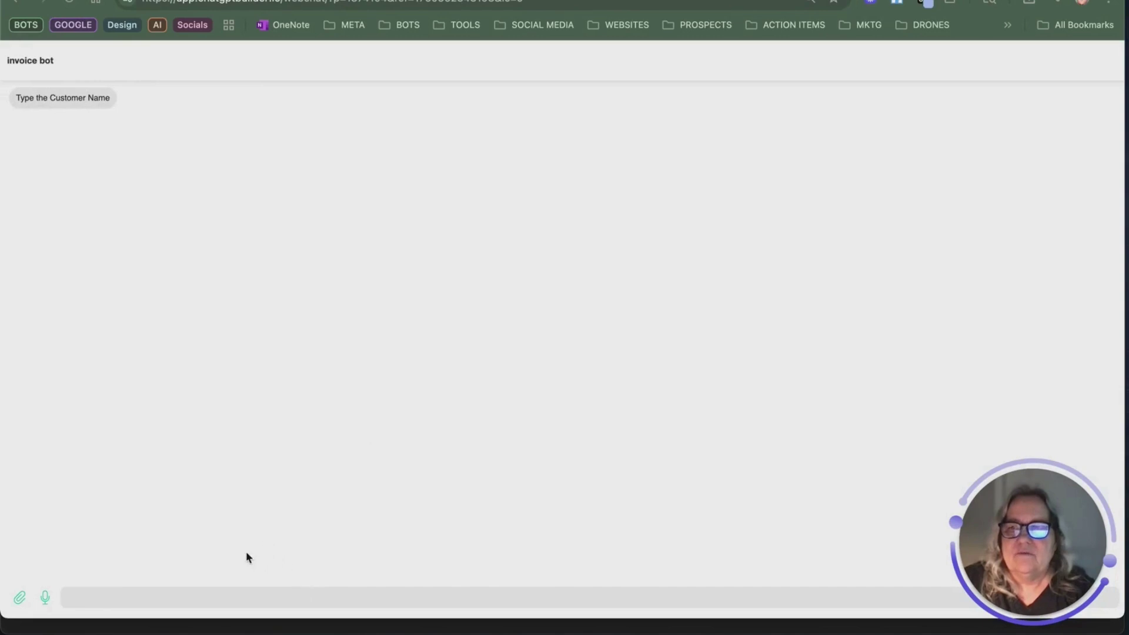
{"action": "left_click", "coordinate": [216, 594]}
{"action": "type", "text": "kmi"}
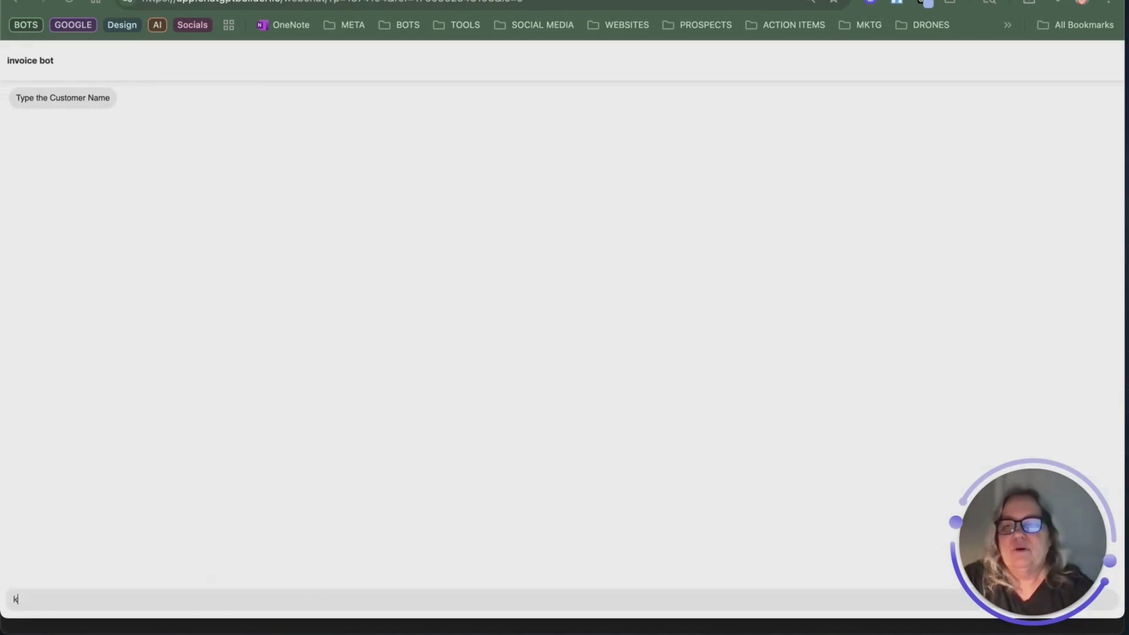
{"action": "key", "text": "BackSpace"}
{"action": "key", "text": "BackSpace"}
{"action": "key", "text": "BackSpace"}
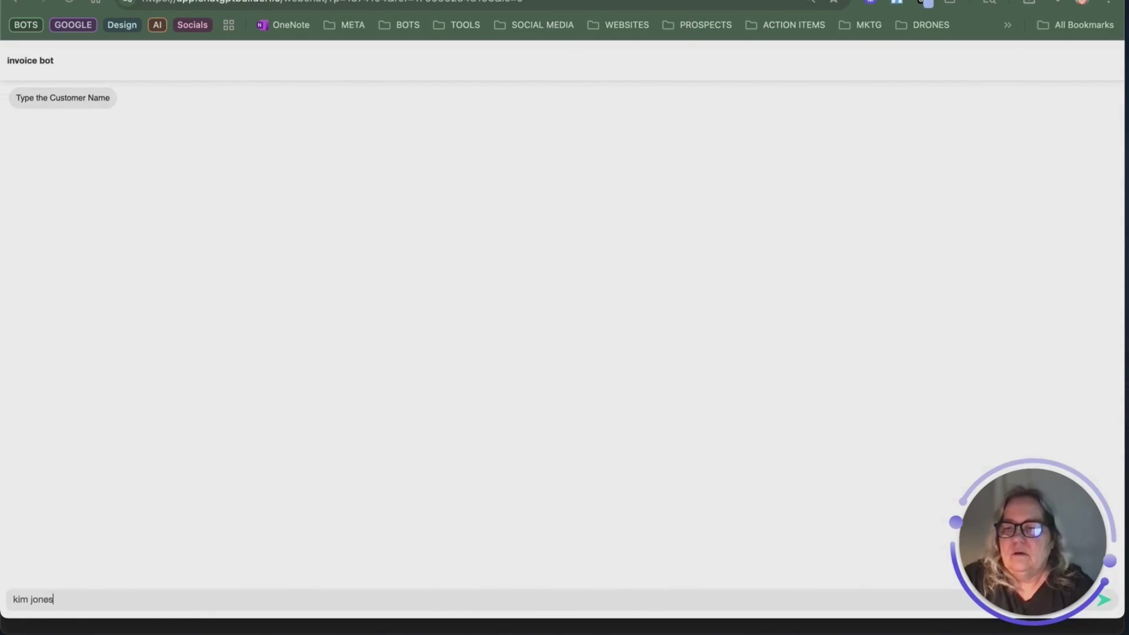
{"action": "key", "text": "Return"}
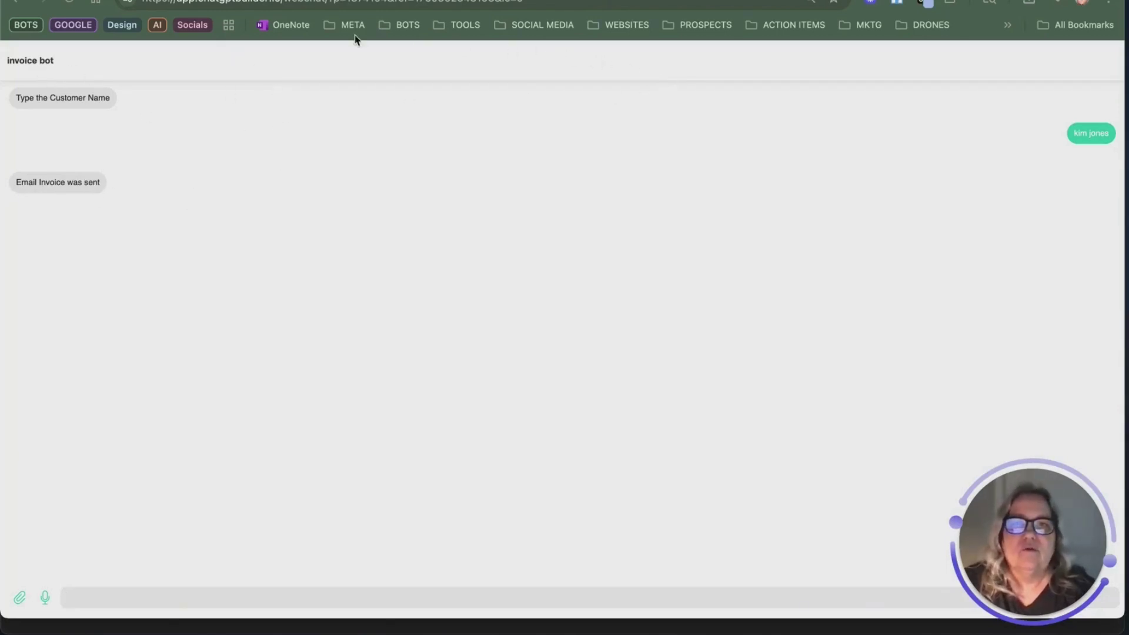
{"action": "left_click", "coordinate": [282, 2]}
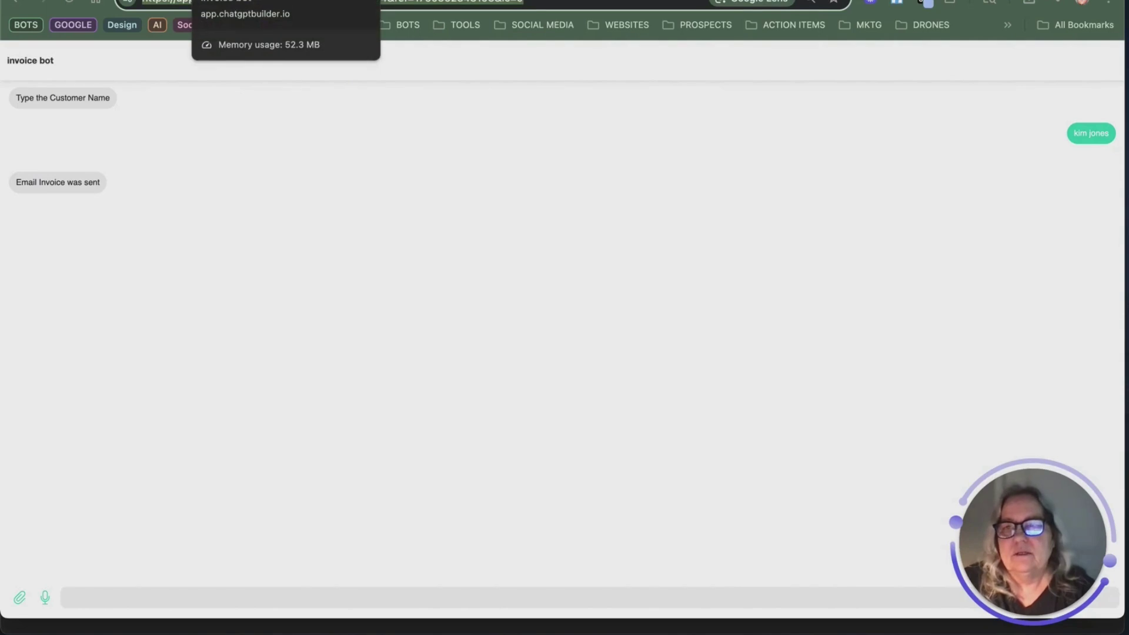
{"action": "key", "text": "ctrl+w"}
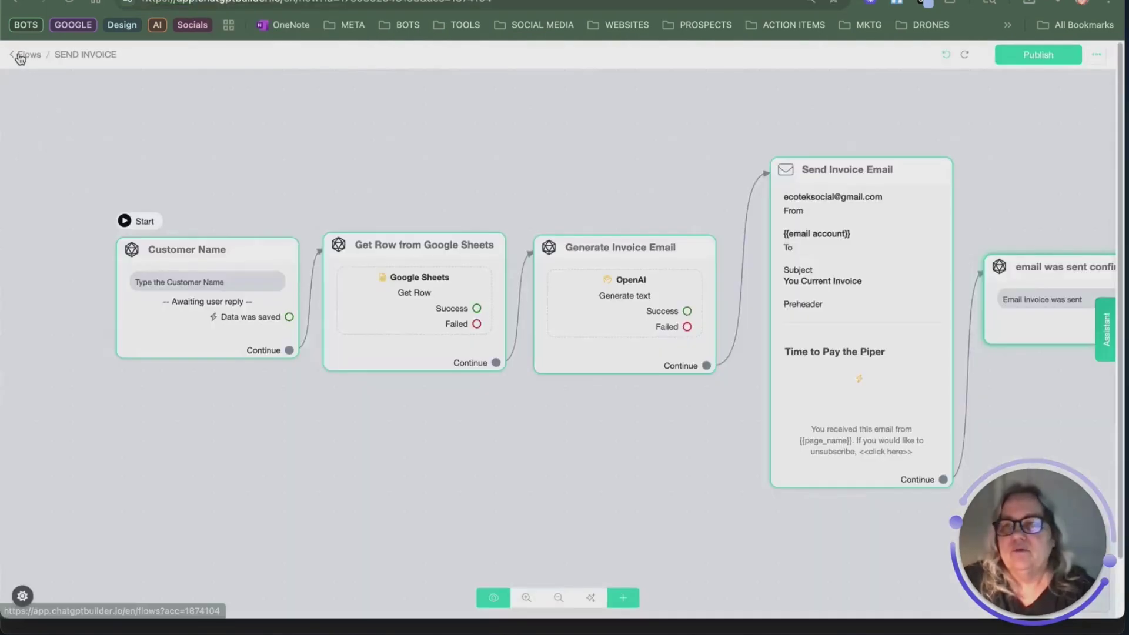
Step: Create a new webchat named 'Sending Invoices Emails APP'
{"action": "left_click", "coordinate": [14, 54]}
{"action": "left_click", "coordinate": [59, 281]}
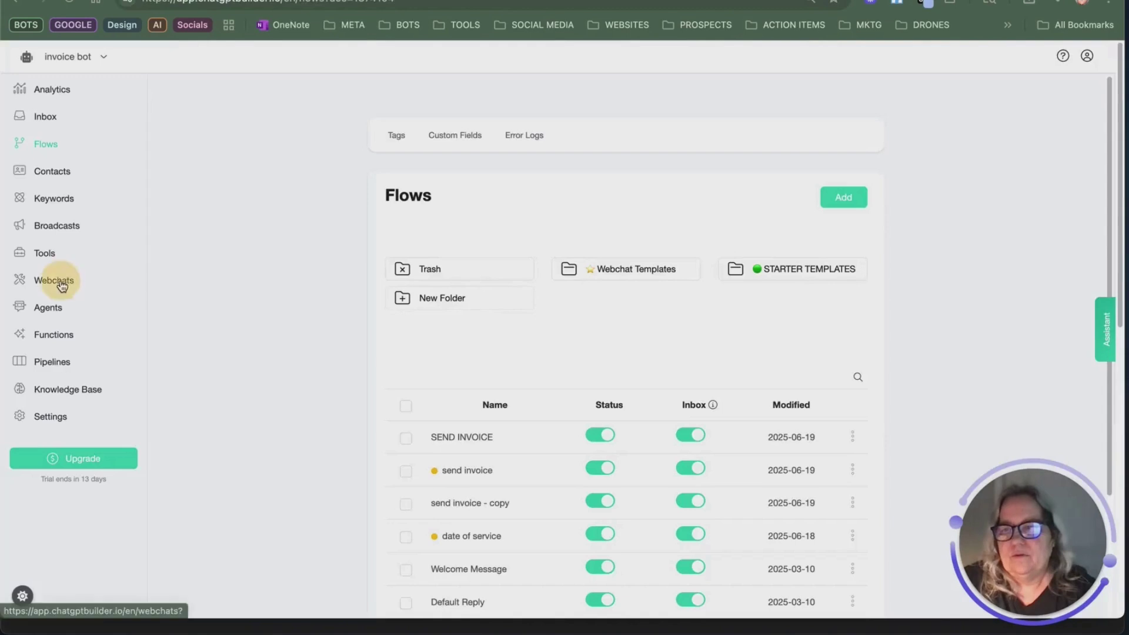
{"action": "left_click", "coordinate": [612, 244]}
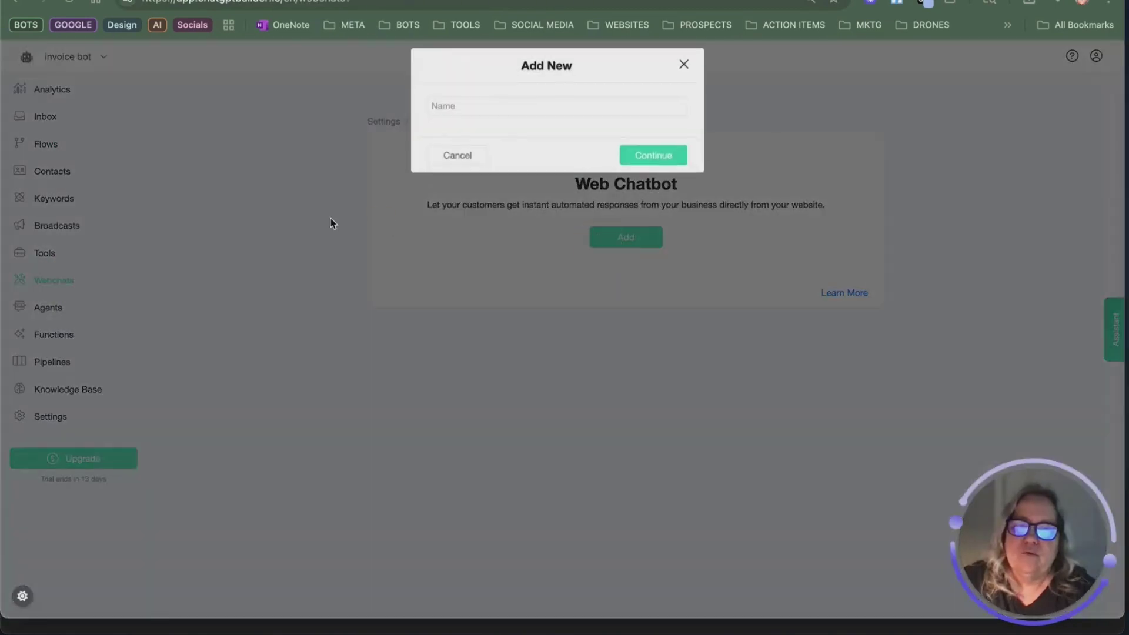
{"action": "type", "text": "Sending Invoices Emails APP"}
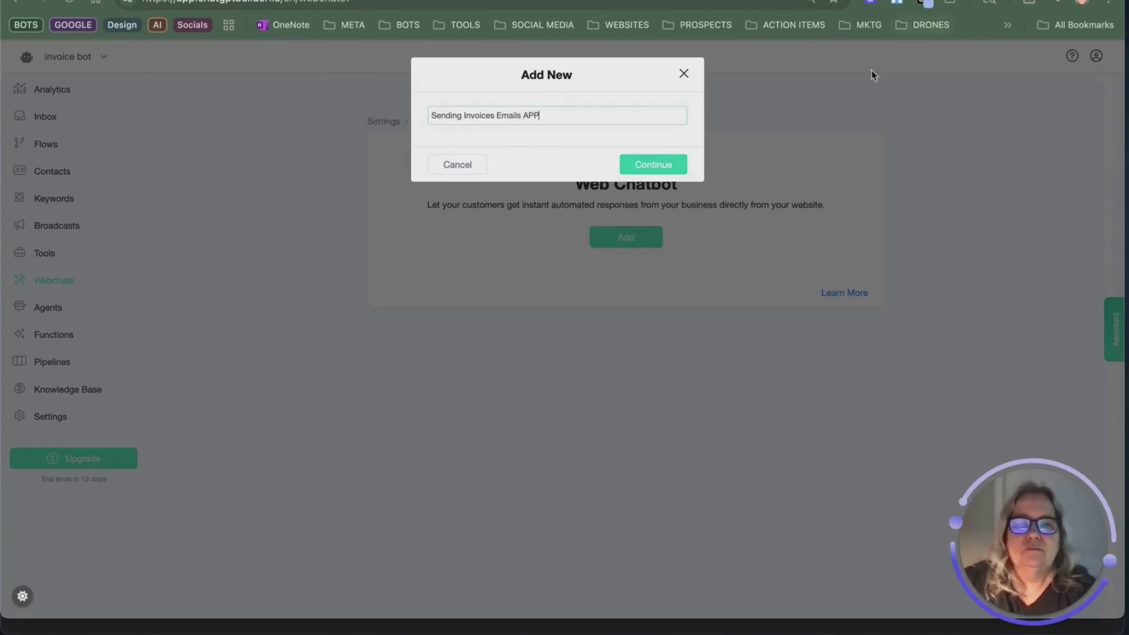
{"action": "left_click", "coordinate": [647, 165]}
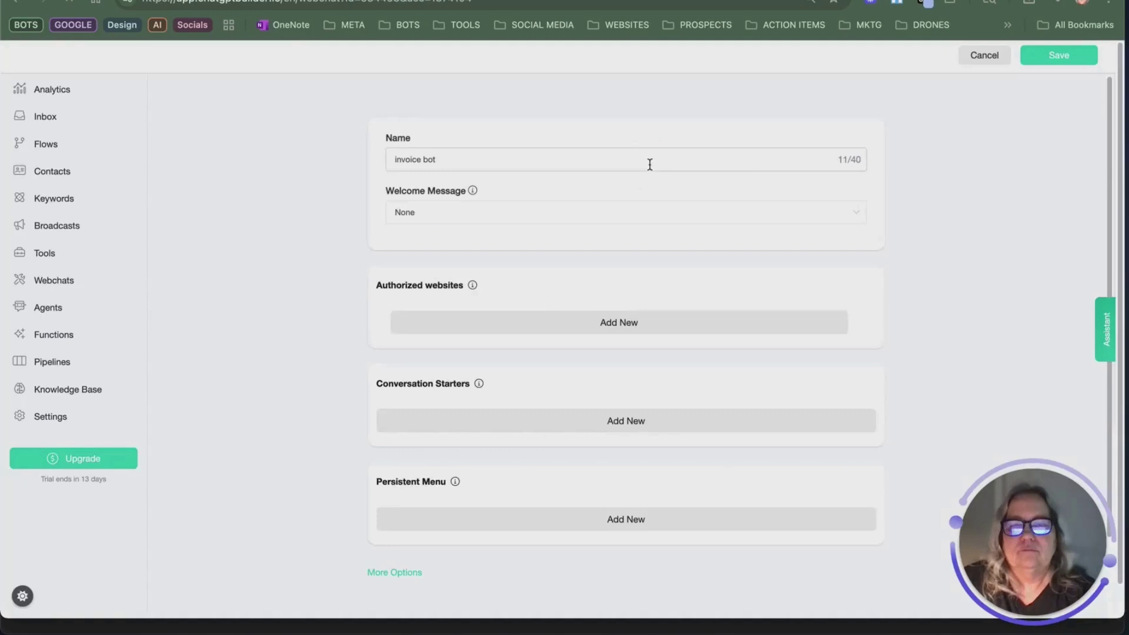
Step: Choose SEND INVOICE as the webchat's welcome message flow
{"action": "left_click", "coordinate": [551, 212]}
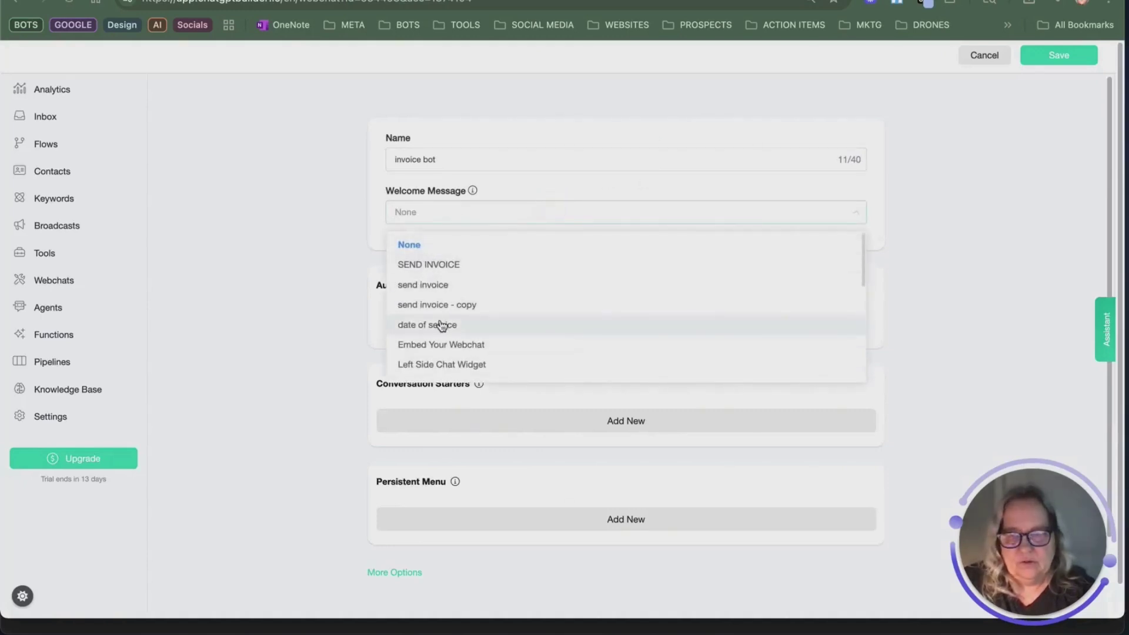
{"action": "left_click", "coordinate": [441, 265]}
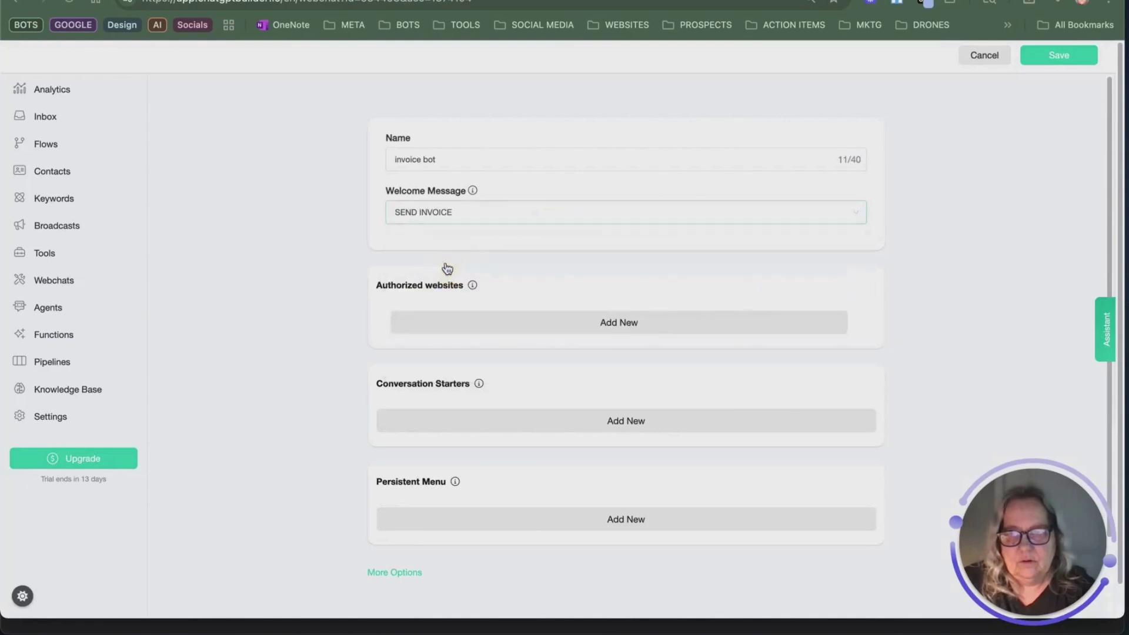
{"action": "scroll", "coordinate": [447, 265], "scroll_direction": "down", "scroll_amount": 2}
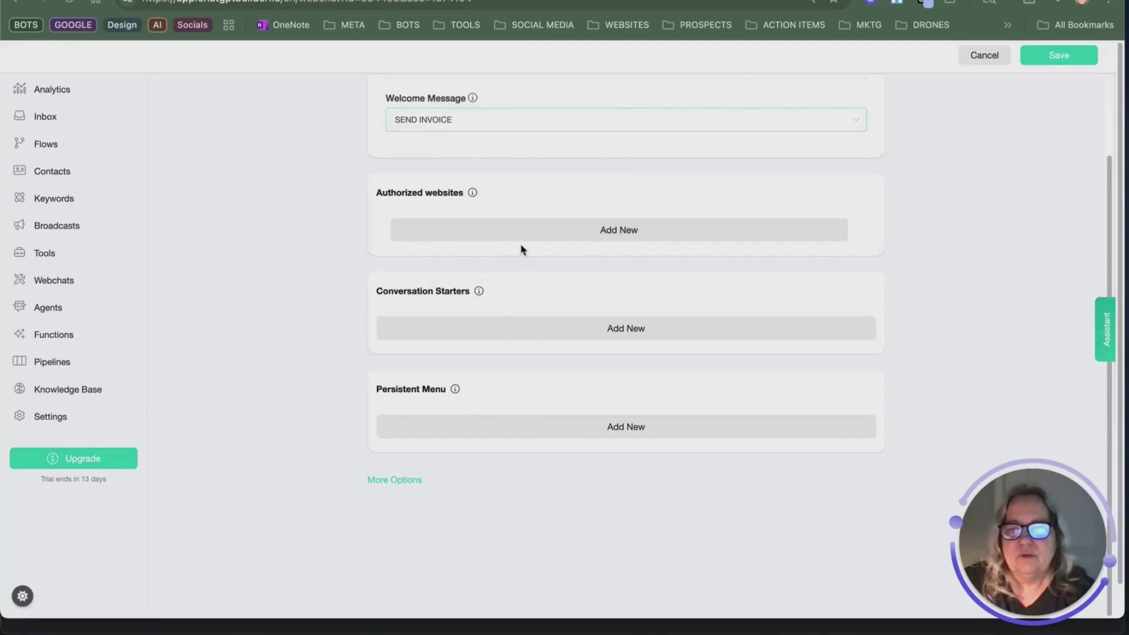
{"action": "scroll", "coordinate": [570, 323], "scroll_direction": "down", "scroll_amount": 1}
Step: Set the webchat's brand colour to green #73BA00
{"action": "scroll", "coordinate": [546, 294], "scroll_direction": "down", "scroll_amount": 4}
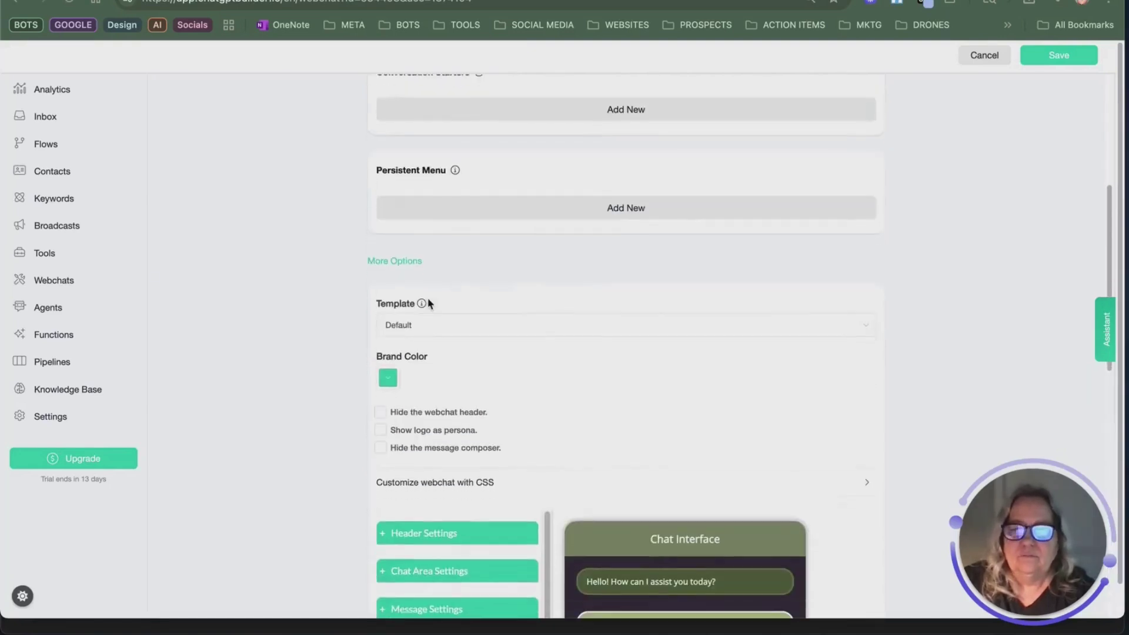
{"action": "left_click", "coordinate": [389, 370]}
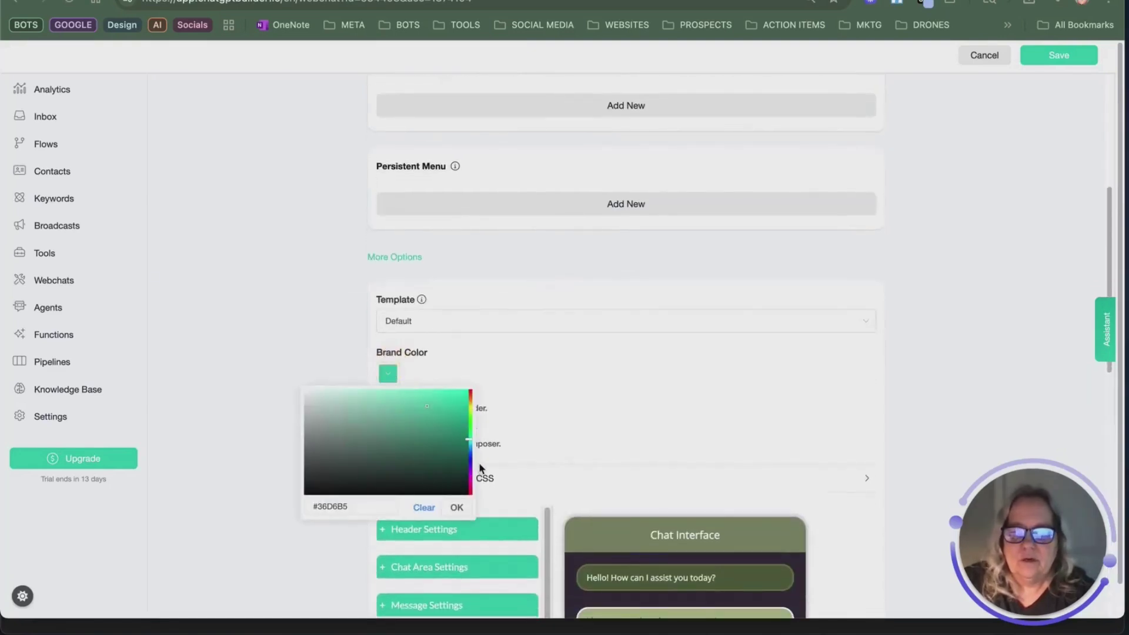
{"action": "left_click", "coordinate": [470, 467]}
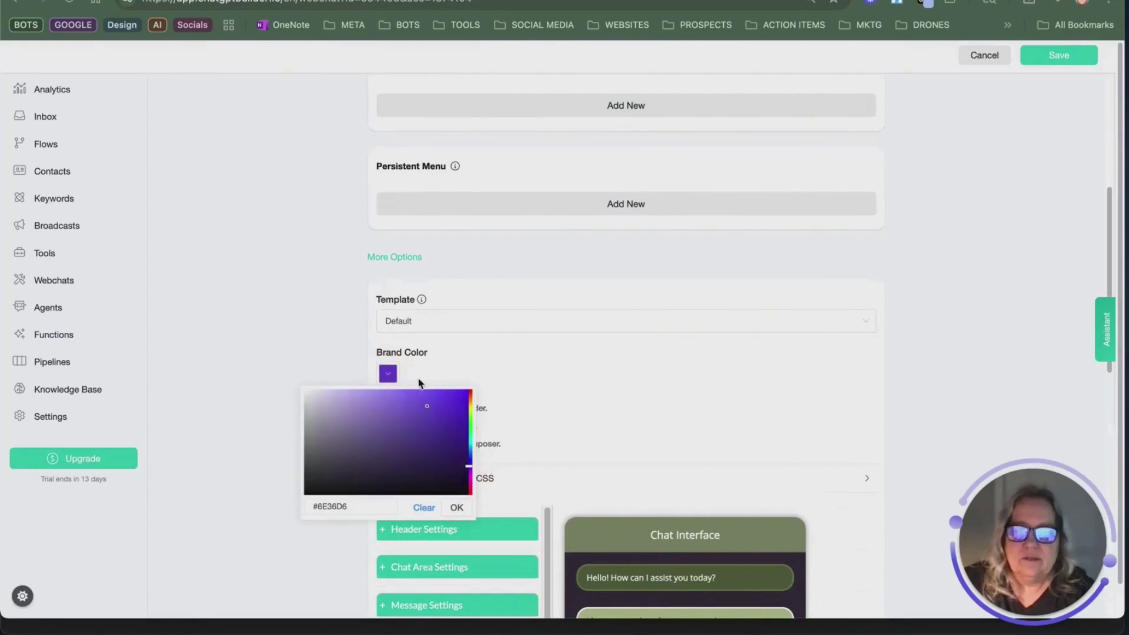
{"action": "left_click", "coordinate": [469, 439]}
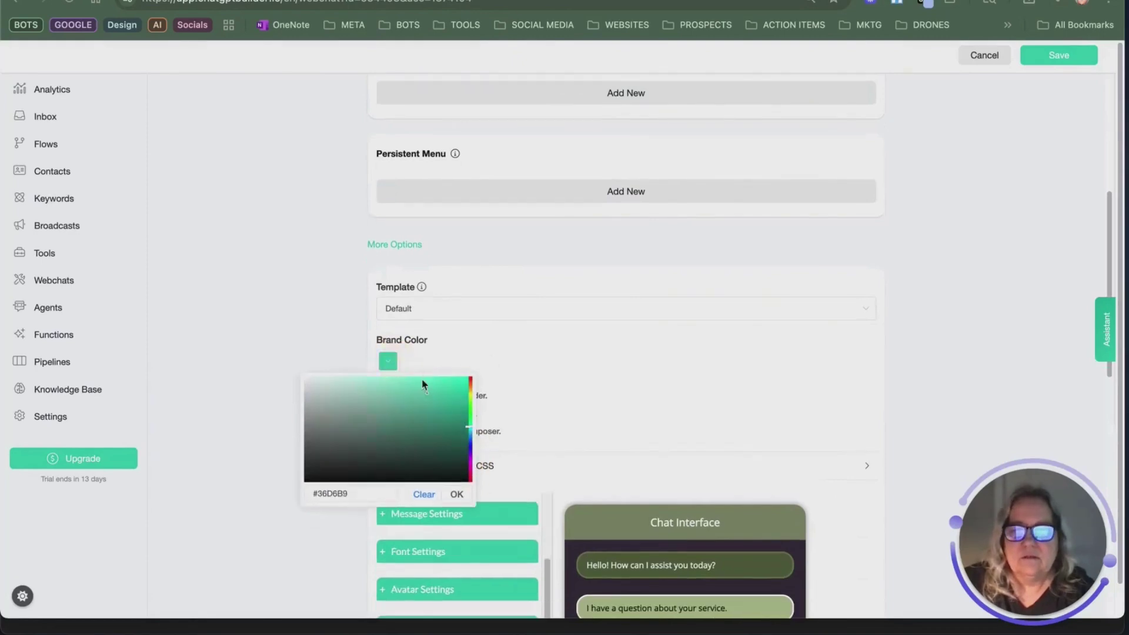
{"action": "left_click", "coordinate": [469, 403]}
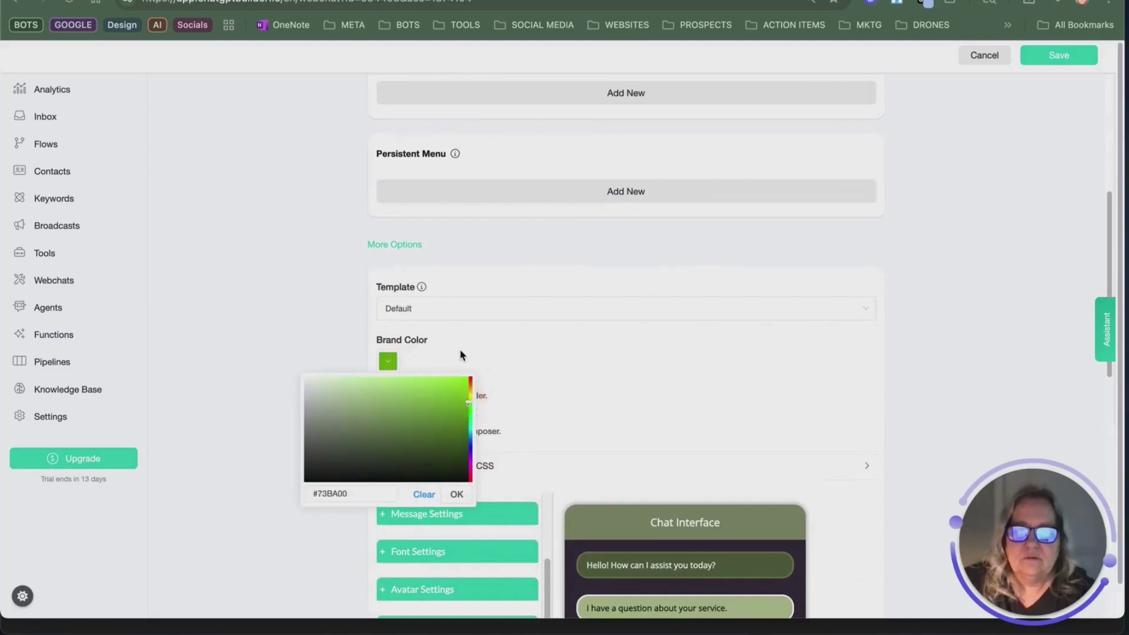
{"action": "left_click", "coordinate": [456, 494]}
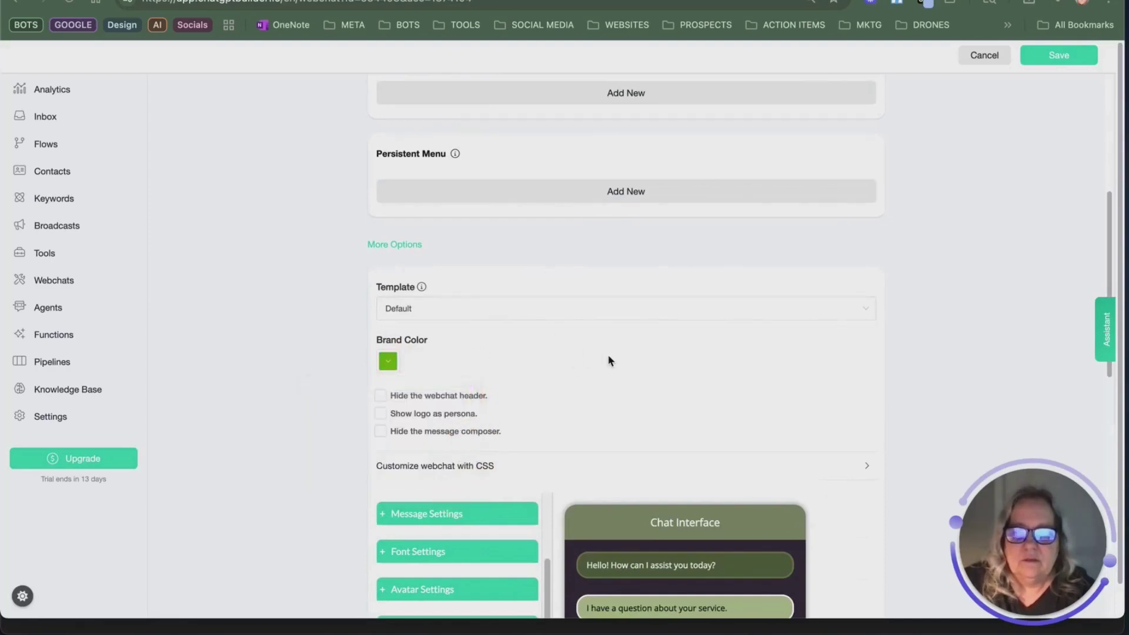
Step: Copy the CSS from the Generated CSS section
{"action": "scroll", "coordinate": [491, 509], "scroll_direction": "down", "scroll_amount": 3}
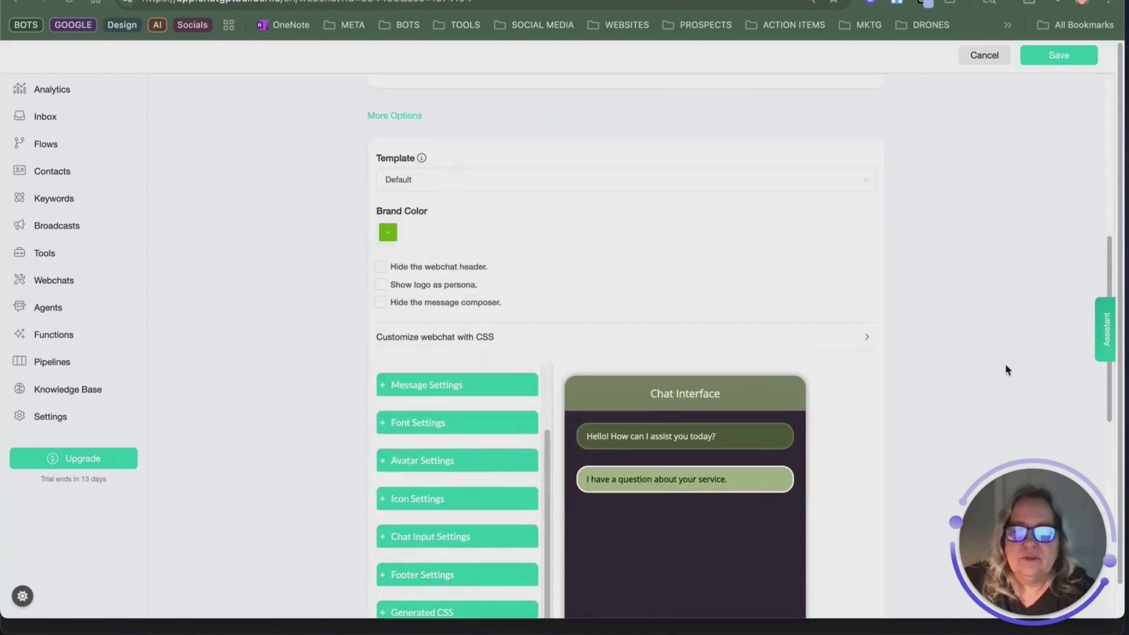
{"action": "scroll", "coordinate": [493, 405], "scroll_direction": "down", "scroll_amount": 5}
{"action": "left_click", "coordinate": [474, 347]}
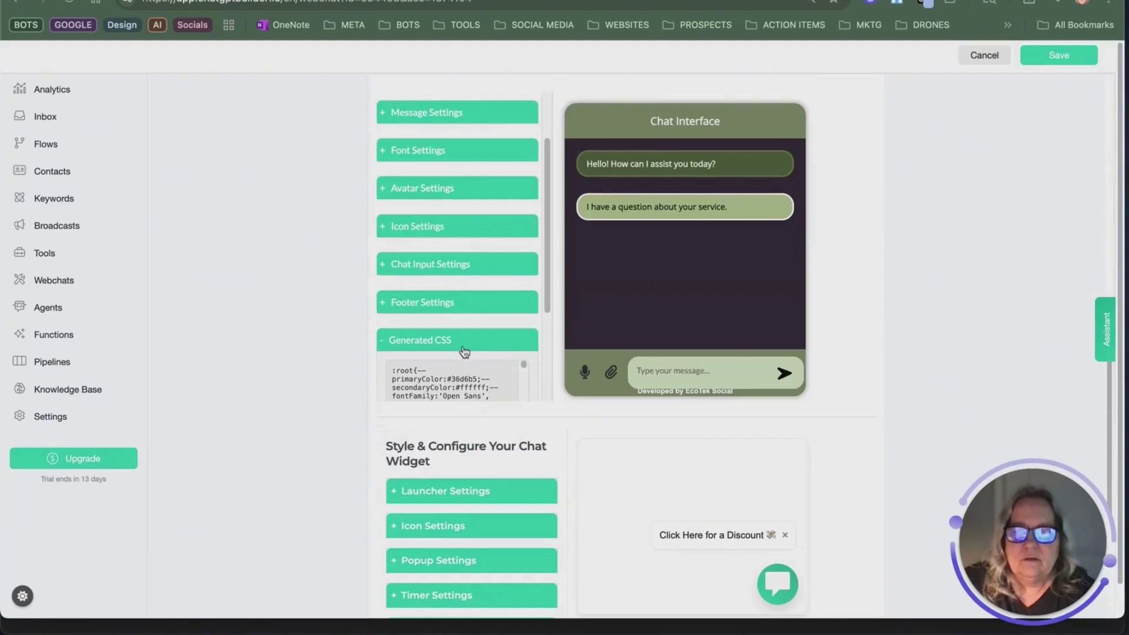
{"action": "scroll", "coordinate": [462, 352], "scroll_direction": "down", "scroll_amount": 3}
{"action": "left_click", "coordinate": [464, 337]}
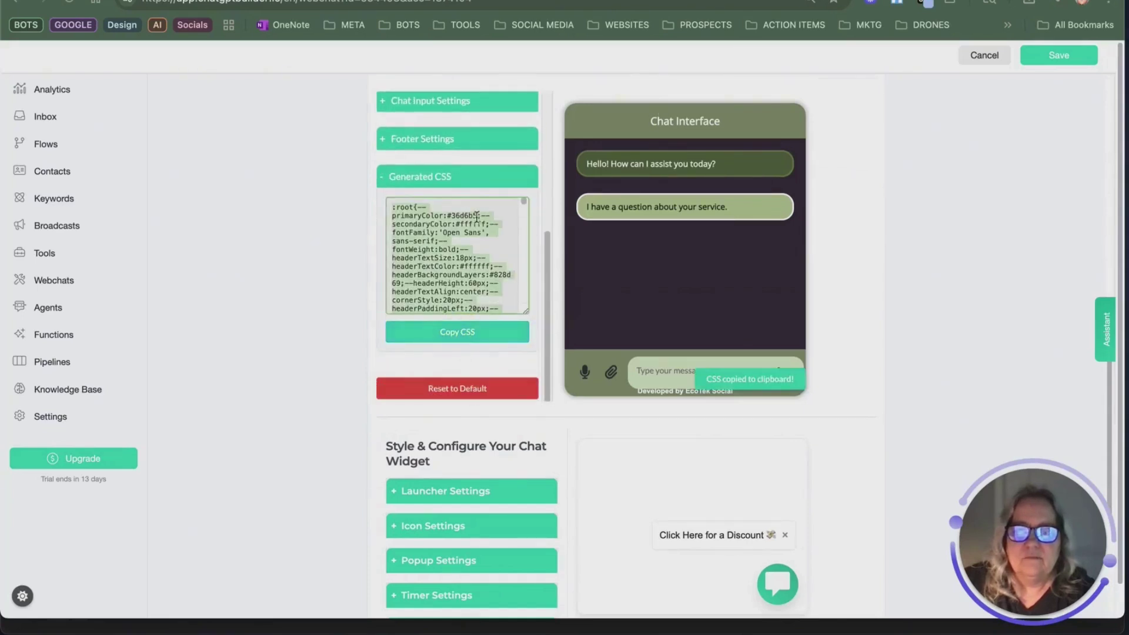
Step: Paste the generated CSS into 'Customize webchat with CSS' and save the webchat
{"action": "scroll", "coordinate": [486, 539], "scroll_direction": "up", "scroll_amount": 9}
{"action": "left_click", "coordinate": [486, 539]}
{"action": "scroll", "coordinate": [504, 470], "scroll_direction": "down", "scroll_amount": 3}
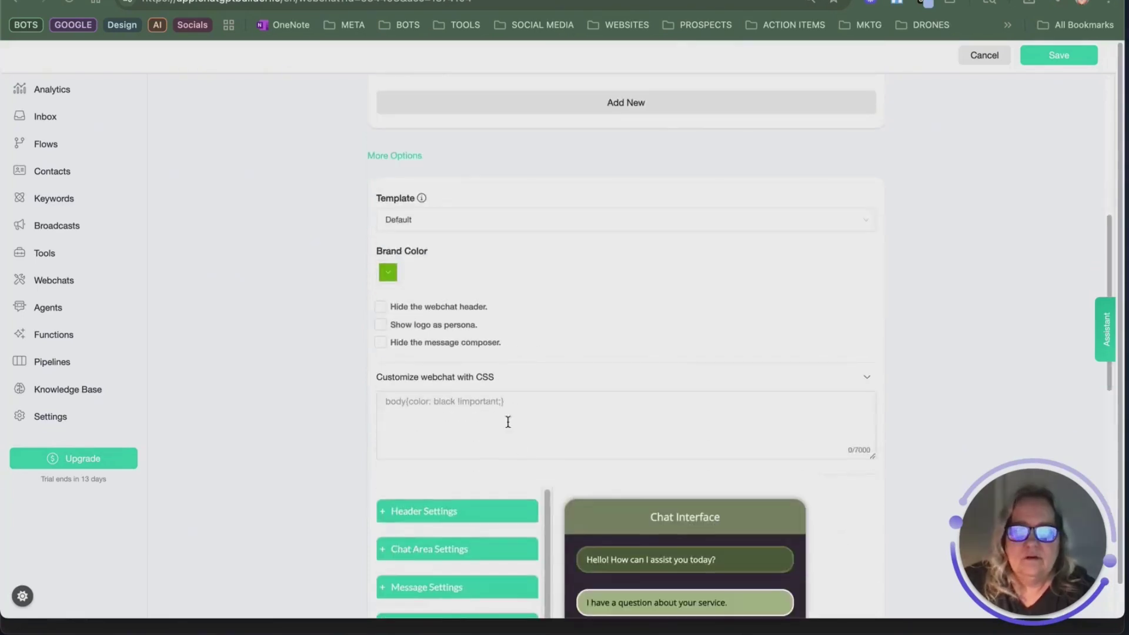
{"action": "left_click", "coordinate": [474, 410]}
{"action": "right_click", "coordinate": [473, 450]}
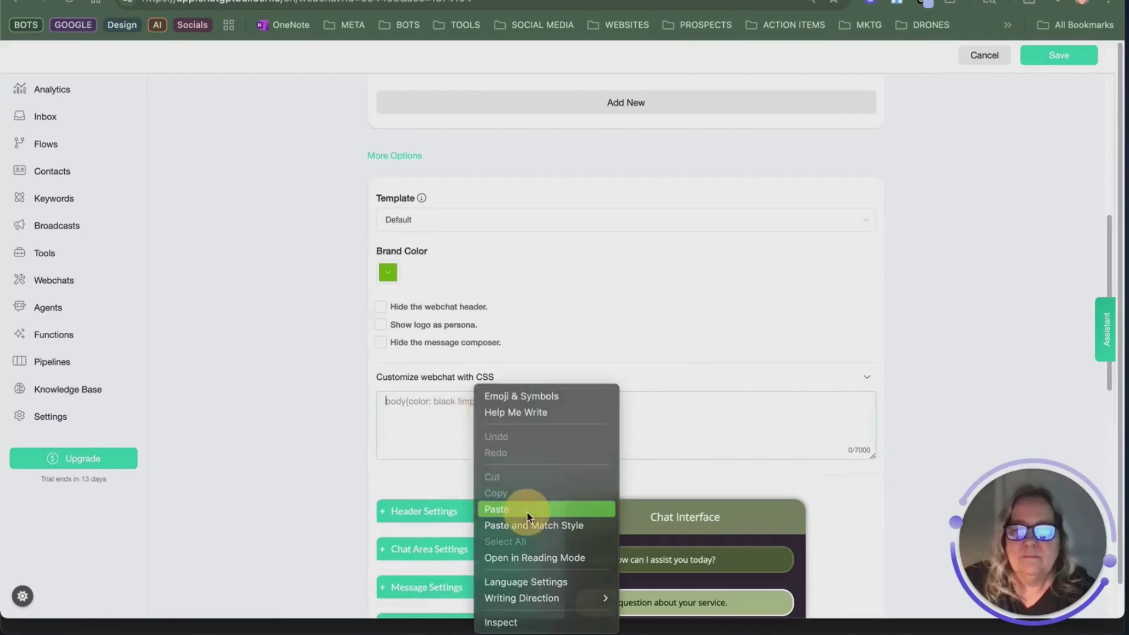
{"action": "left_click", "coordinate": [528, 509]}
{"action": "scroll", "coordinate": [791, 382], "scroll_direction": "down", "scroll_amount": 5}
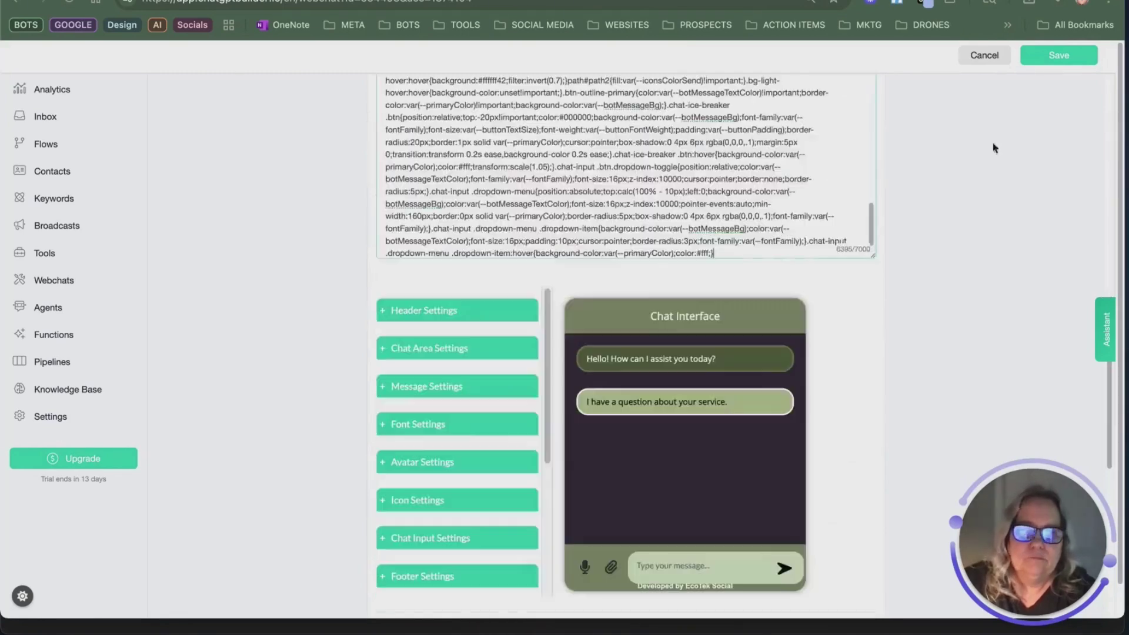
{"action": "left_click", "coordinate": [1058, 59]}
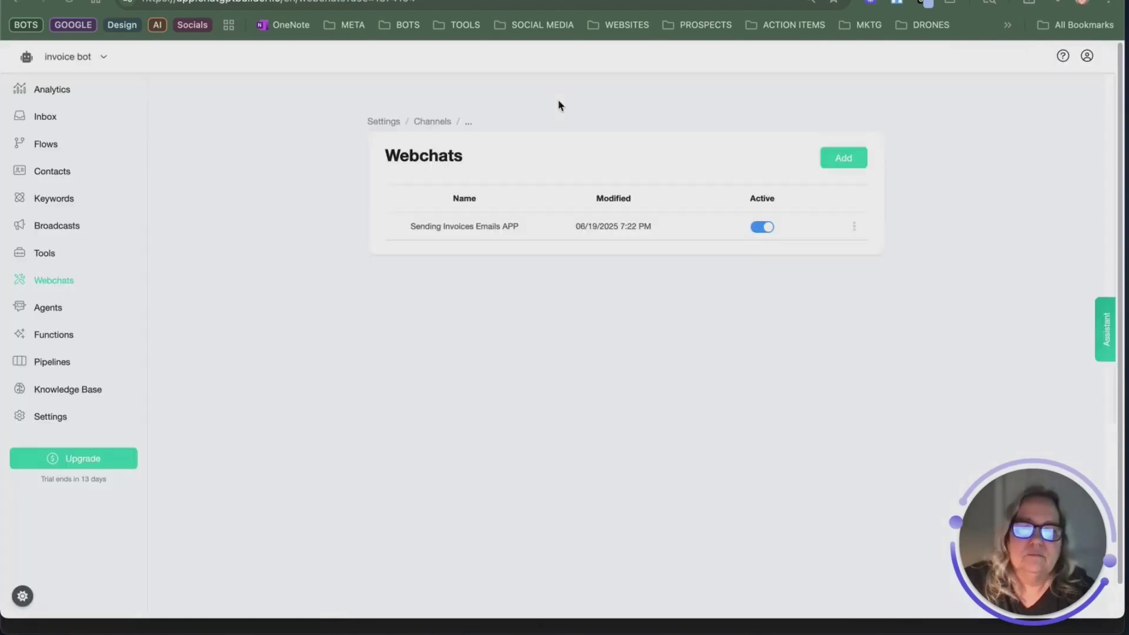
Step: Copy the Sending Invoices Emails APP public link and load it in the webchat tab
{"action": "left_click", "coordinate": [854, 226]}
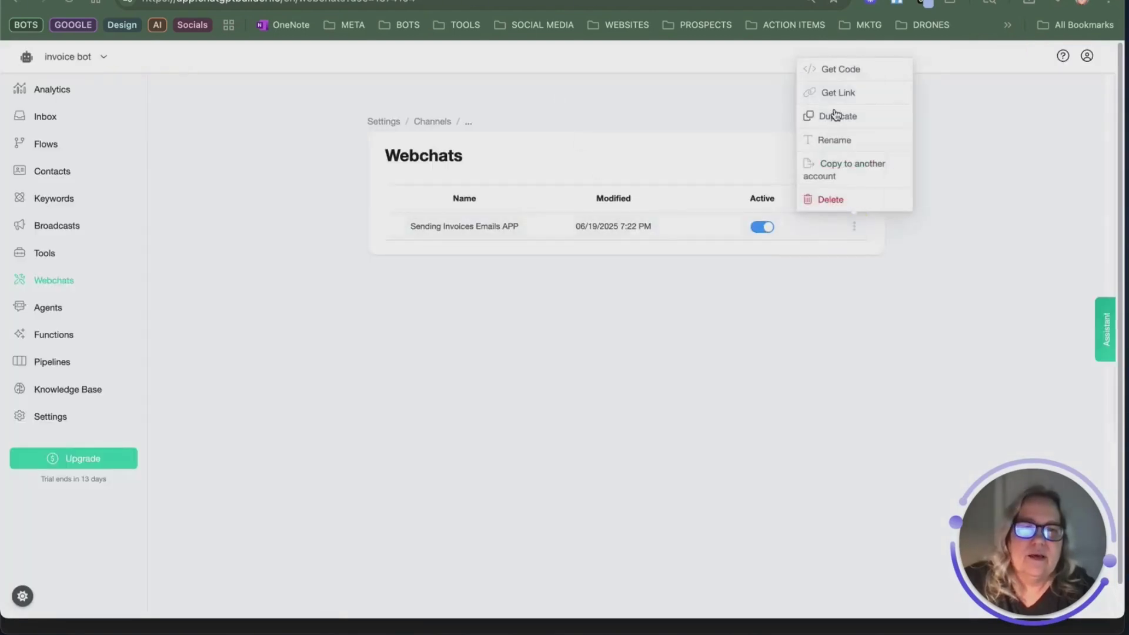
{"action": "left_click", "coordinate": [834, 94]}
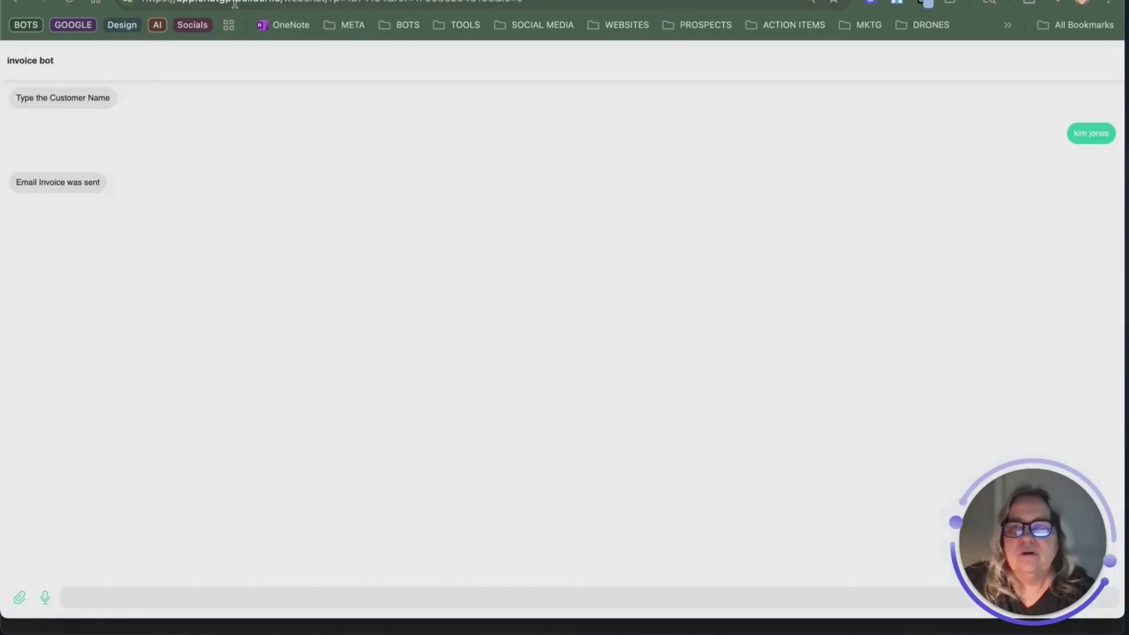
{"action": "left_click", "coordinate": [237, 3]}
{"action": "right_click", "coordinate": [237, 2]}
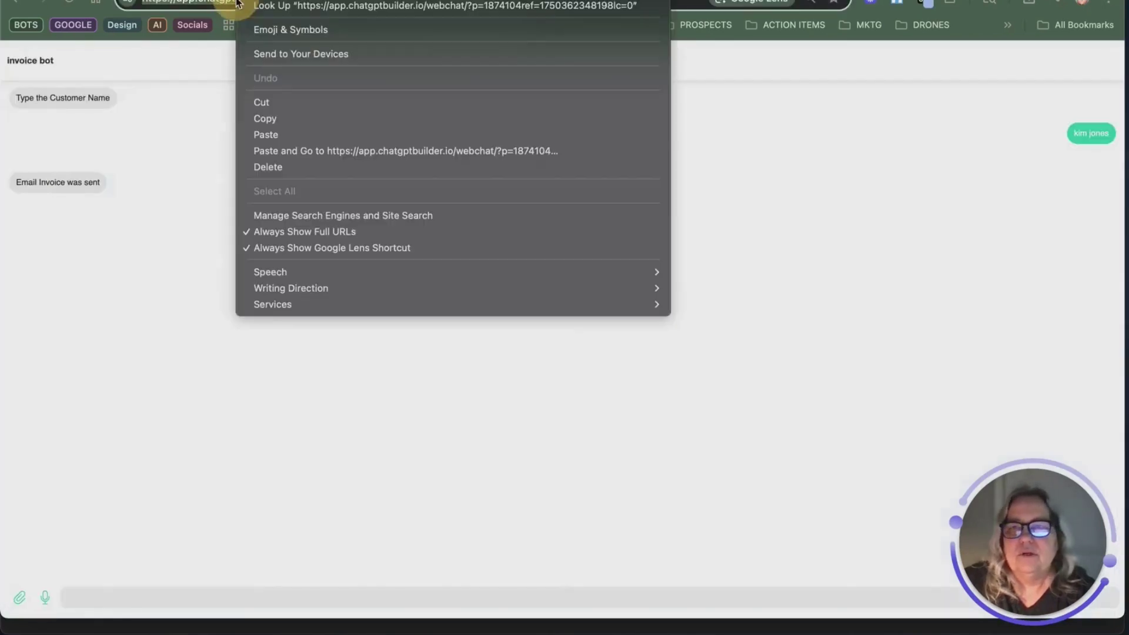
{"action": "left_click", "coordinate": [374, 142]}
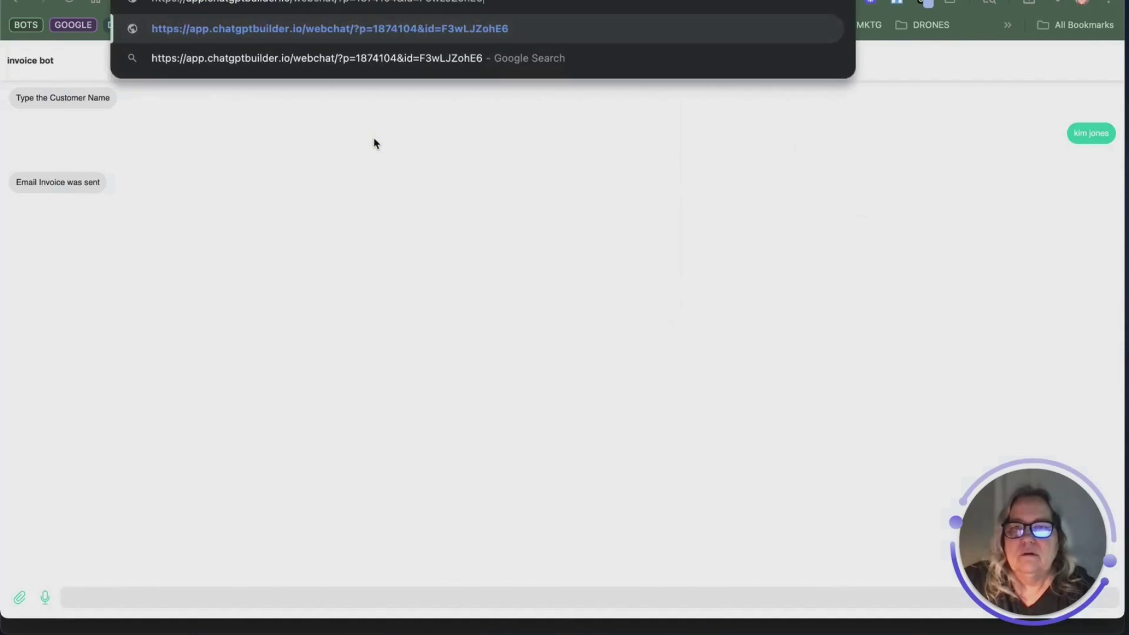
{"action": "key", "text": "Return"}
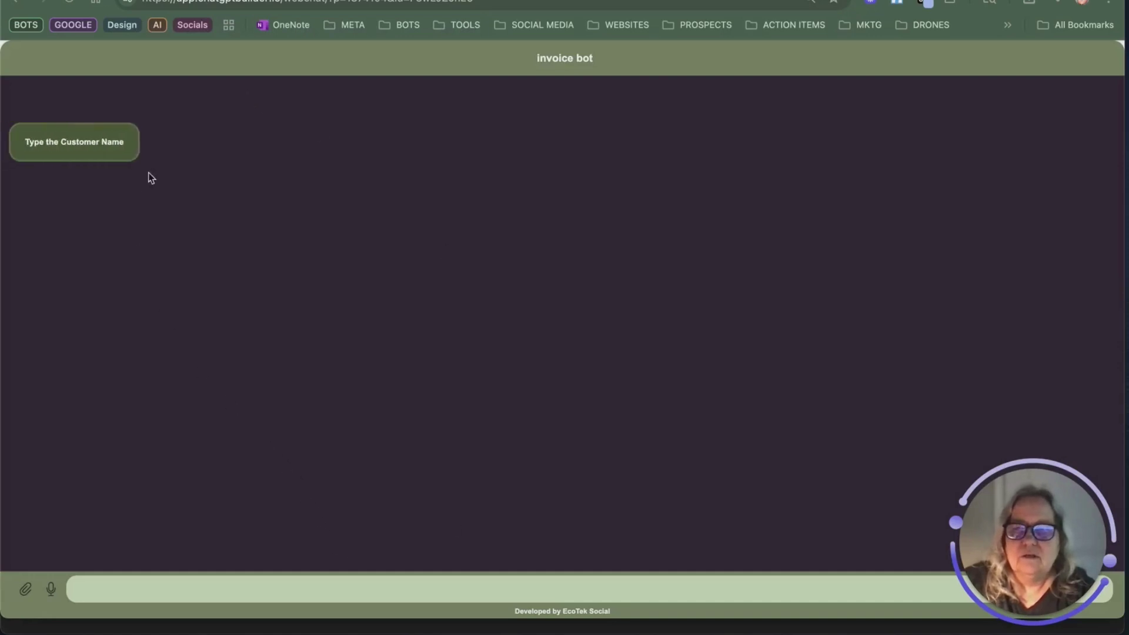
Step: Narrow the chat window to phone width, centre it, and send a customer name
{"action": "left_click", "coordinate": [241, 590]}
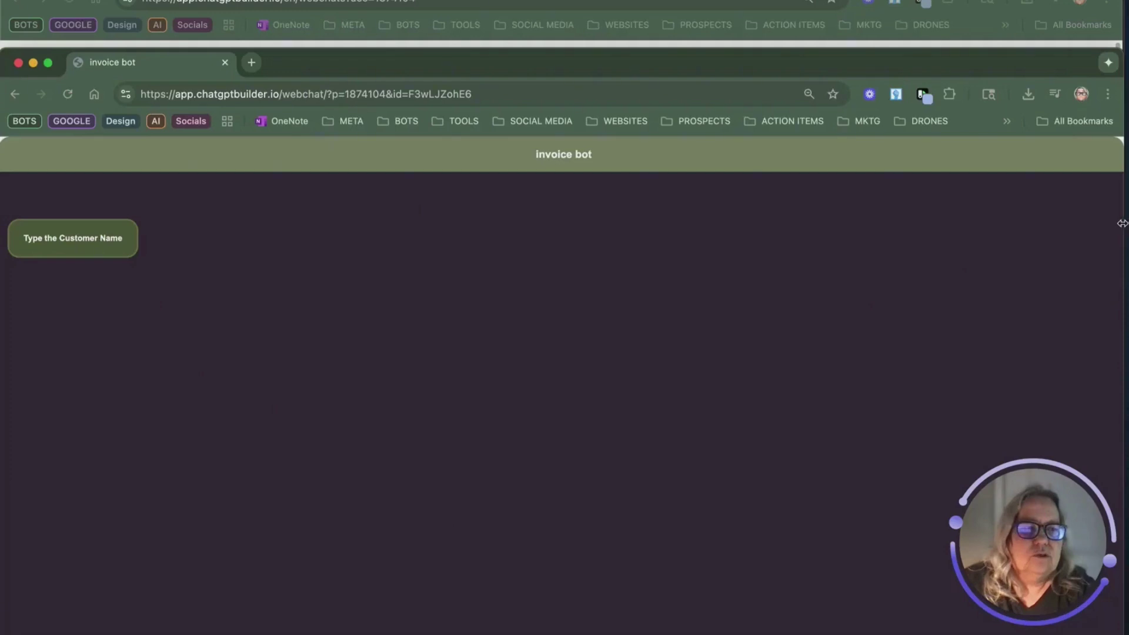
{"action": "left_click_drag", "start_coordinate": [1121, 223], "coordinate": [284, 227]}
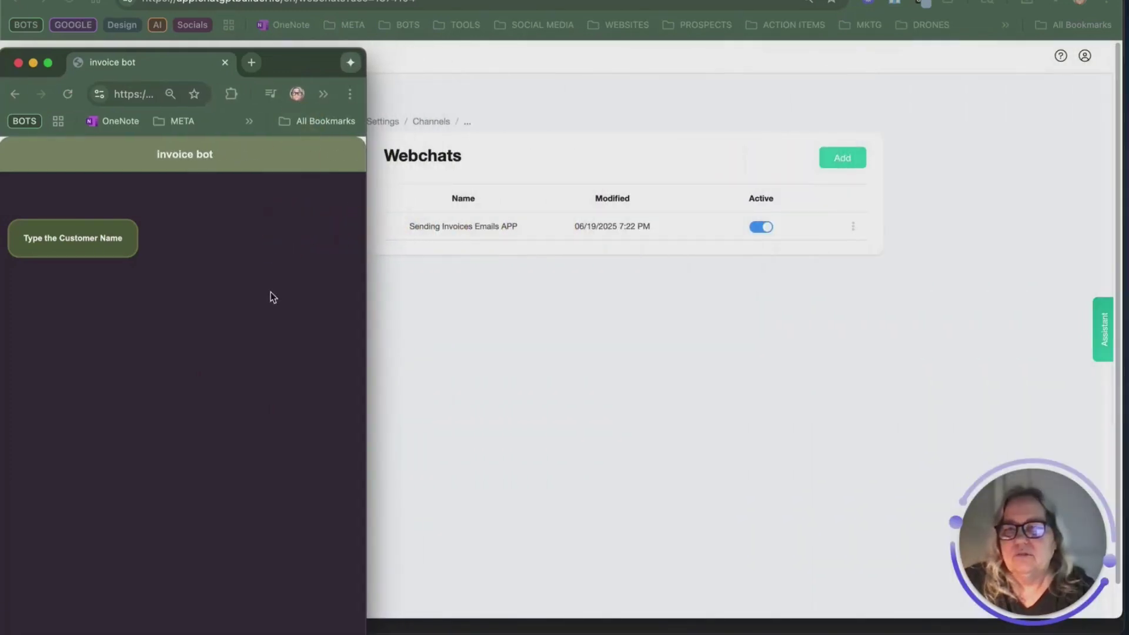
{"action": "left_click_drag", "start_coordinate": [278, 64], "coordinate": [464, 3]}
{"action": "key", "text": "ctrl+alt+c"}
{"action": "left_click", "coordinate": [511, 586]}
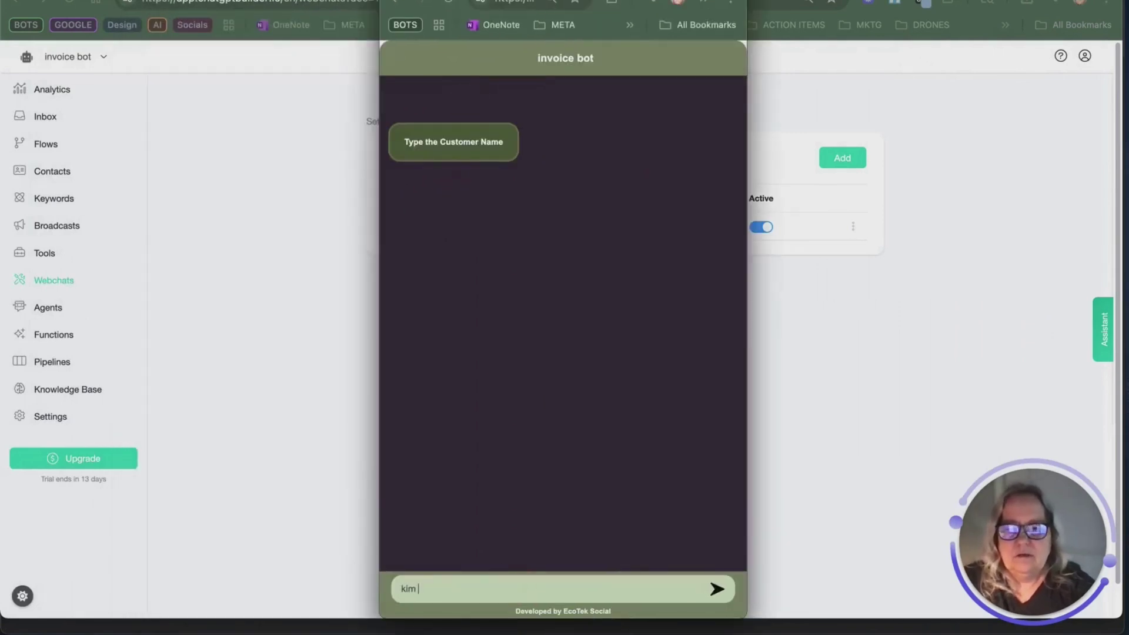
{"action": "key", "text": "Return"}
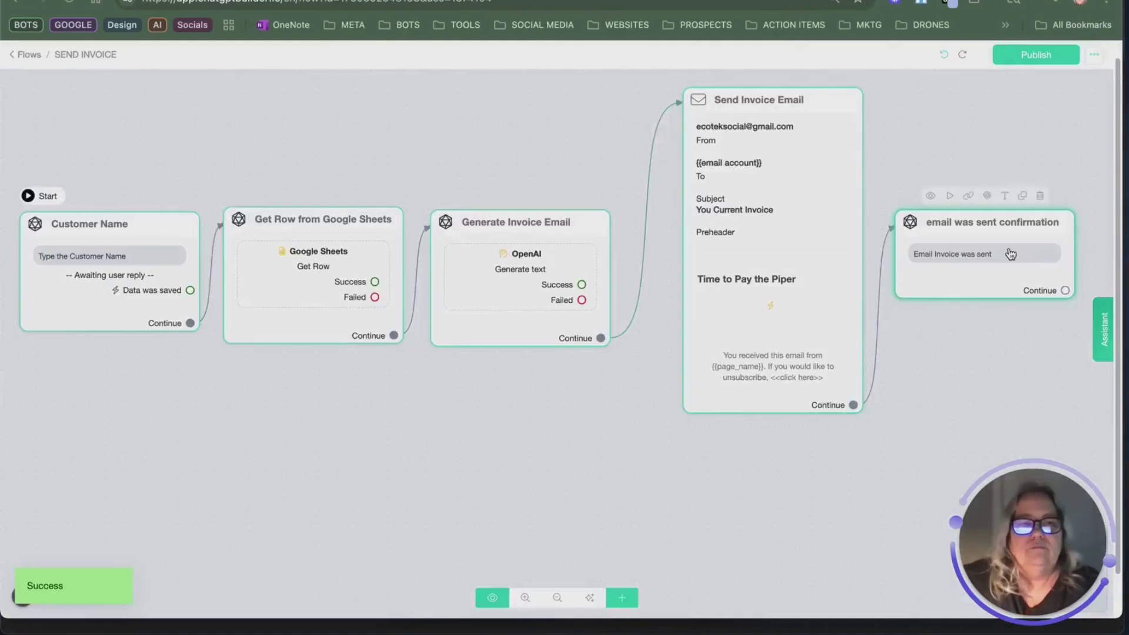
Step: Pan the SEND INVOICE canvas to view every step from Customer Name to email was sent confirmation
{"action": "left_click_drag", "start_coordinate": [1000, 121], "coordinate": [1033, 137]}
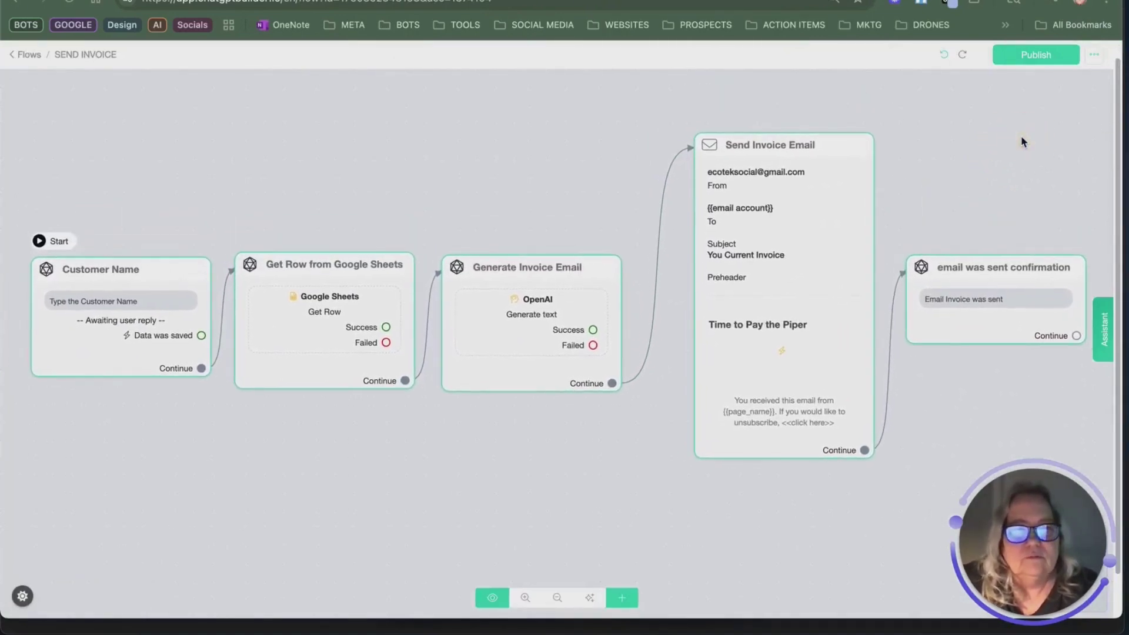